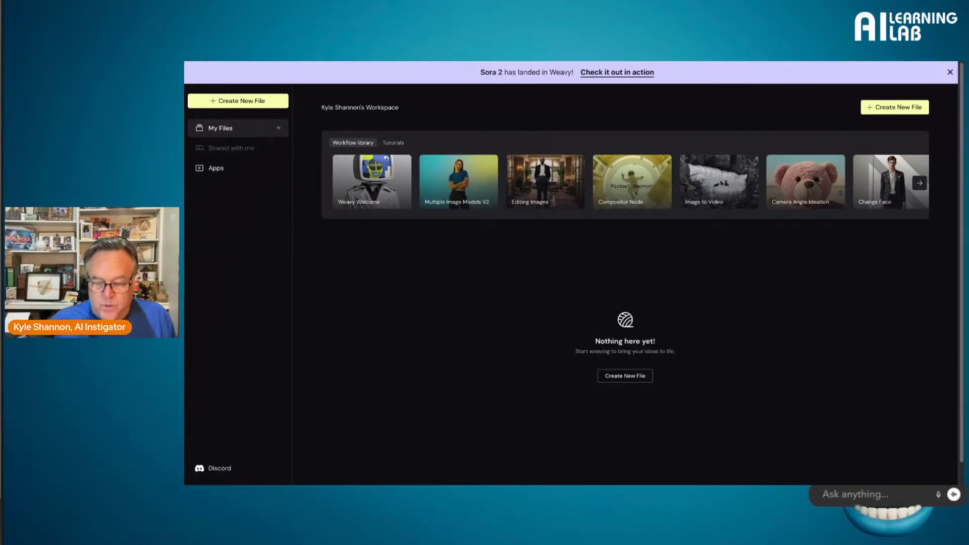
# Step: Open the Multiple Image Models V2 workflow and read its Prompt node describing the young woman posing in a studio
pyautogui.hotkey('ctrl', '+')
pyautogui.hotkey('ctrl', '+')
pyautogui.hotkey('ctrl', '+')
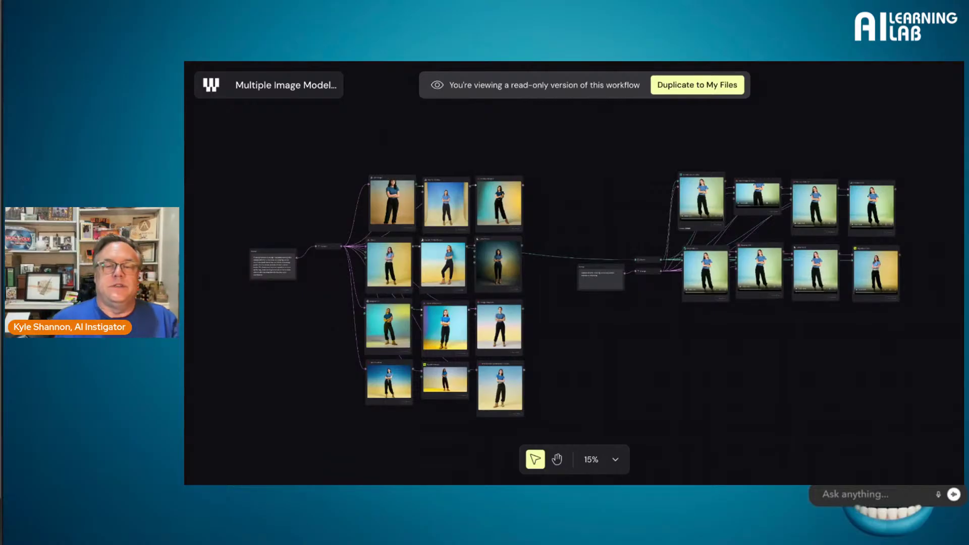
pyautogui.scroll(5, 384, 255)
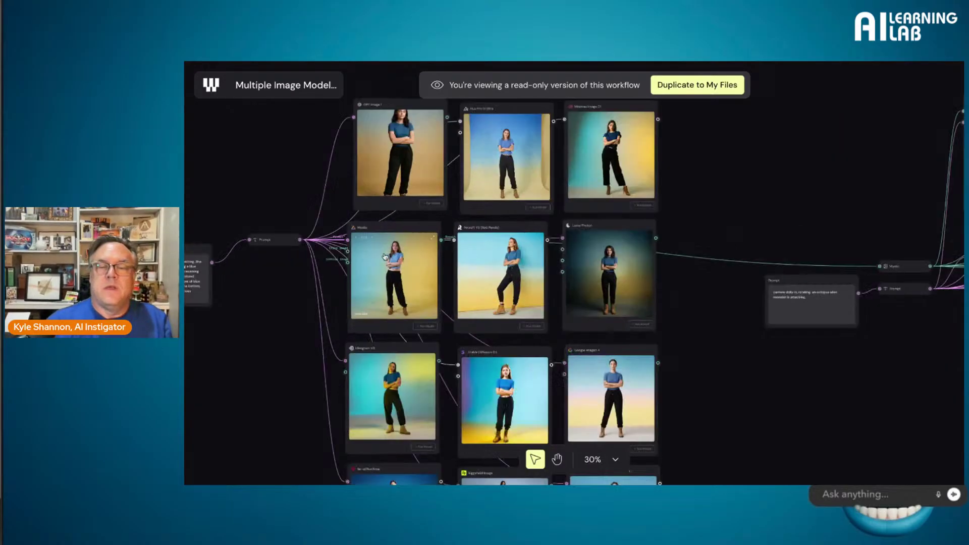
pyautogui.scroll(5, 385, 254)
pyautogui.hscroll(-5, 385, 255)
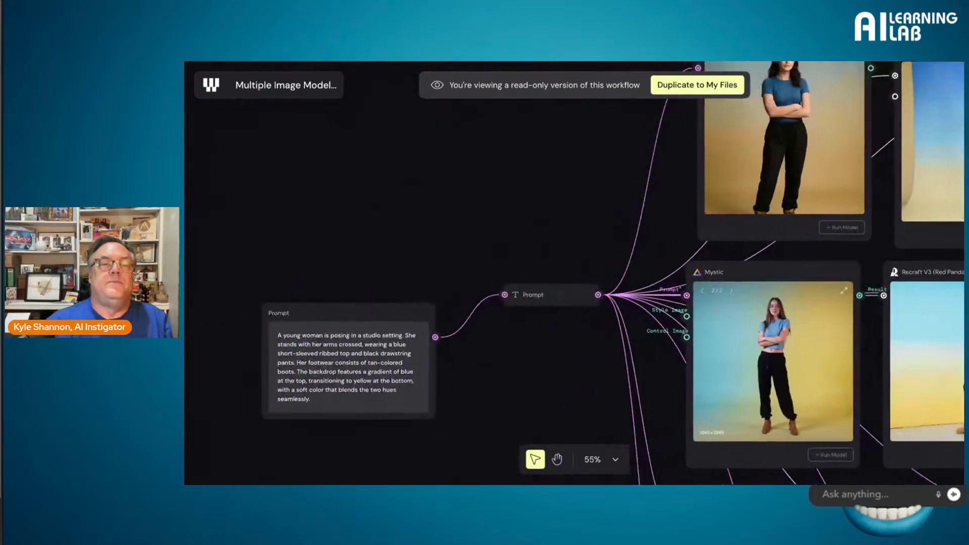
pyautogui.scroll(8, 303, 364)
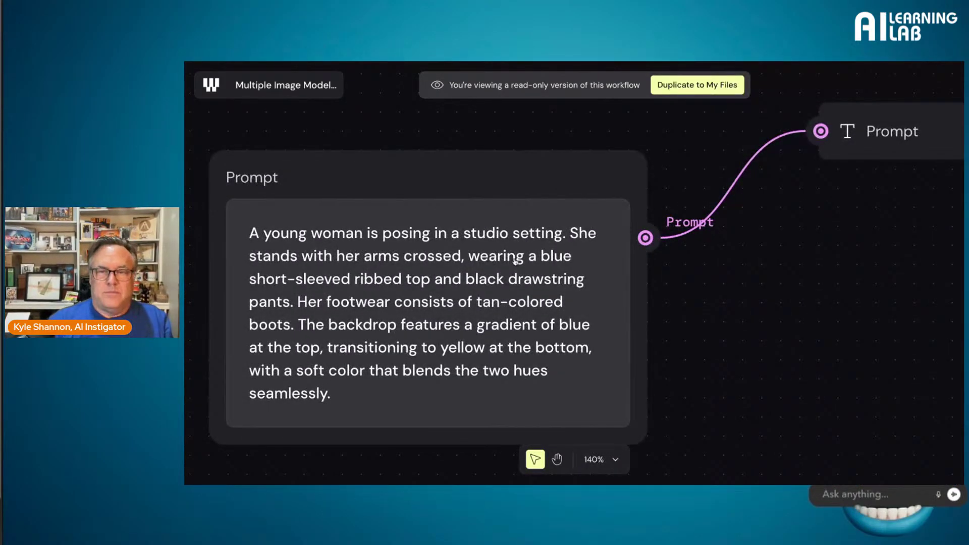
pyautogui.scroll(-3, 515, 259)
pyautogui.scroll(-2, 515, 259)
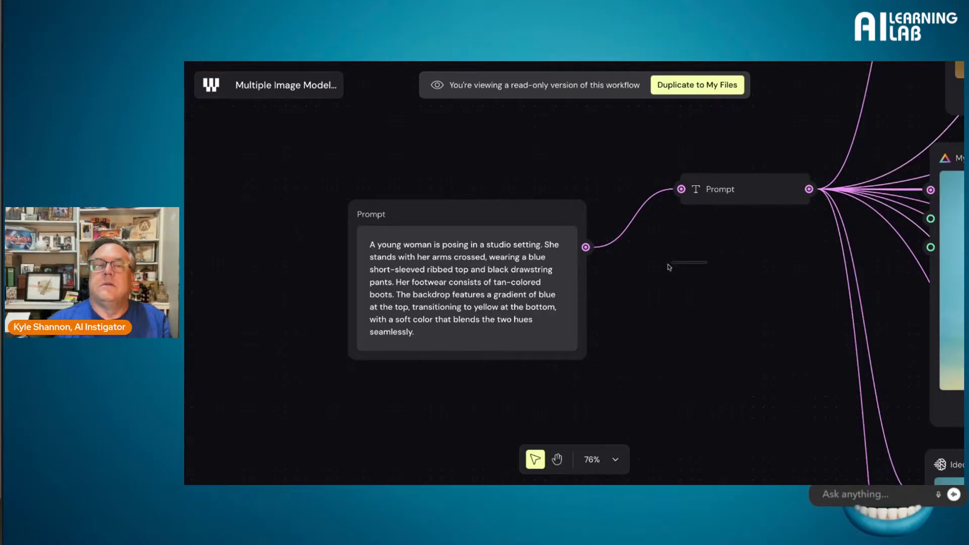
# Step: Examine the images from the GPT Image 1, Flux Pro 1.1 Ultra, Minimax Image 01, Recraft V3 and Luma Photon nodes
pyautogui.hscroll(10, 688, 229)
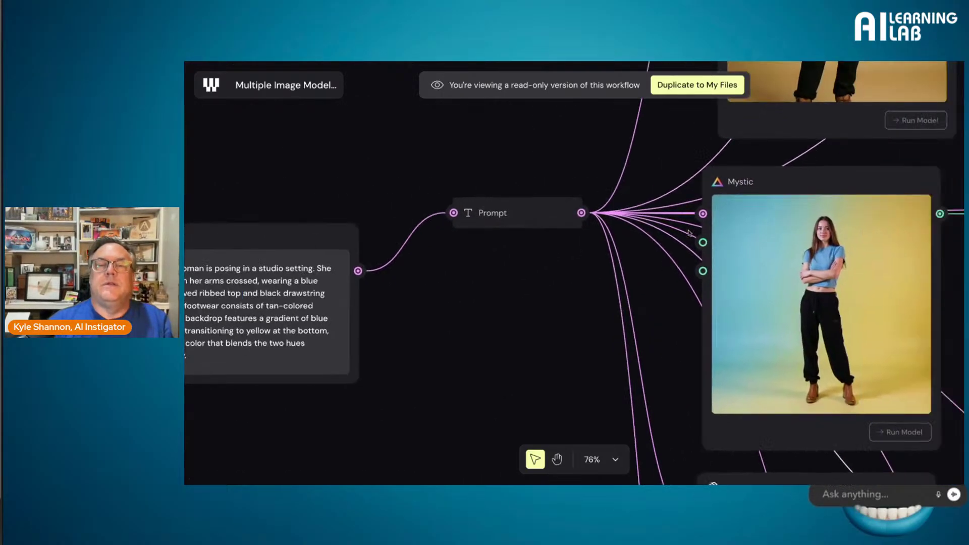
pyautogui.scroll(5, 689, 233)
pyautogui.hscroll(4, 689, 232)
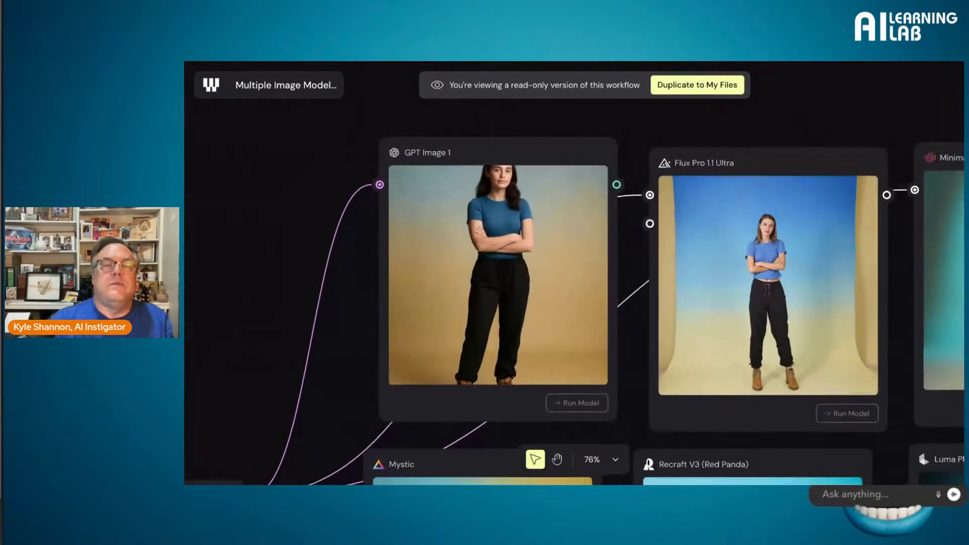
pyautogui.hscroll(8, 538, 195)
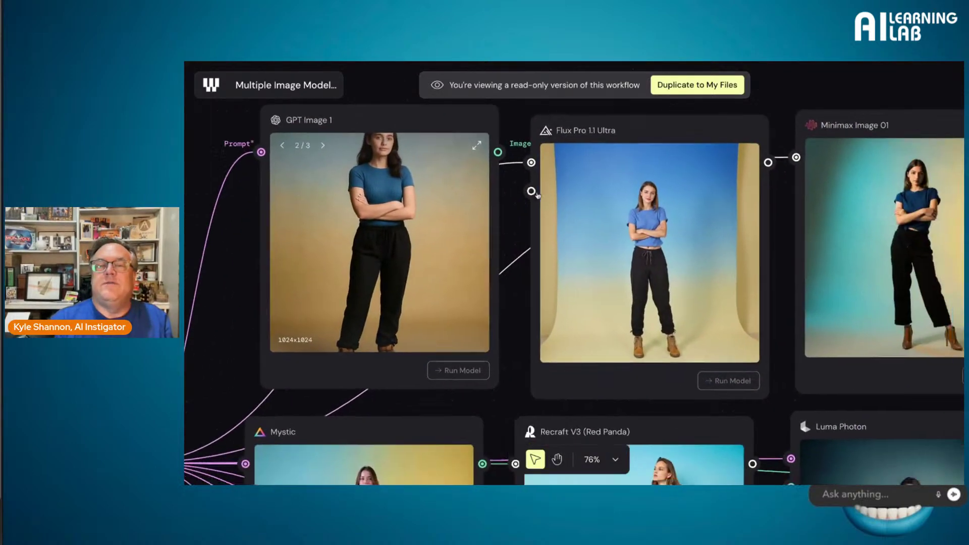
pyautogui.scroll(-6, 687, 147)
pyautogui.hscroll(1, 687, 147)
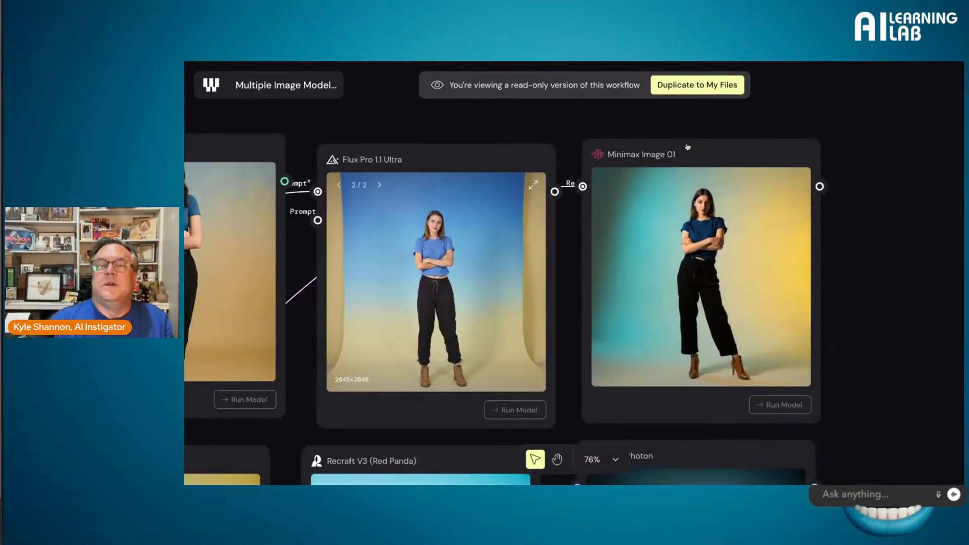
pyautogui.hscroll(-6, 573, 273)
pyautogui.scroll(-1, 574, 273)
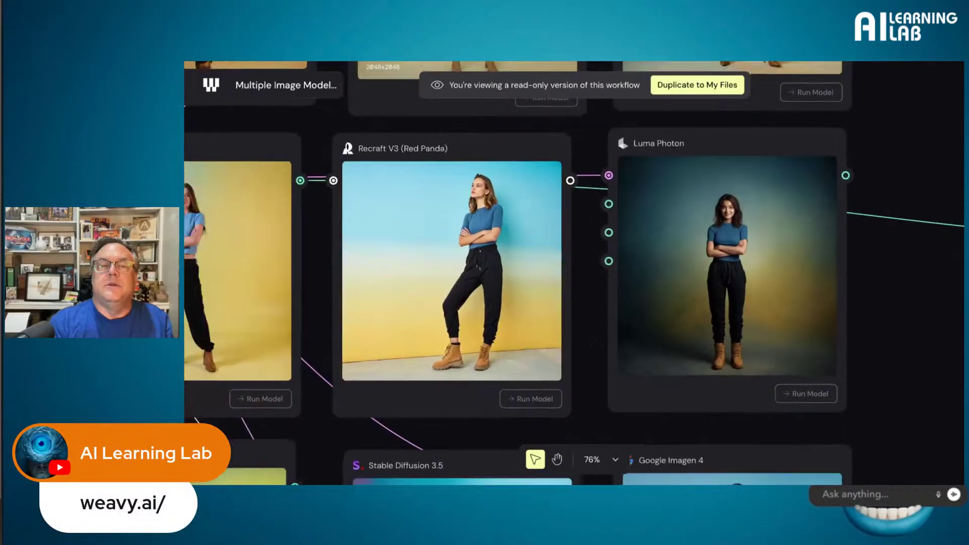
# Step: Compare the images from the Mystic, Ideogram V3, Stable Diffusion 3.5, Google Imagen 4, Flux Krea, Higgsfield and Seedream nodes
pyautogui.hscroll(-3, 574, 273)
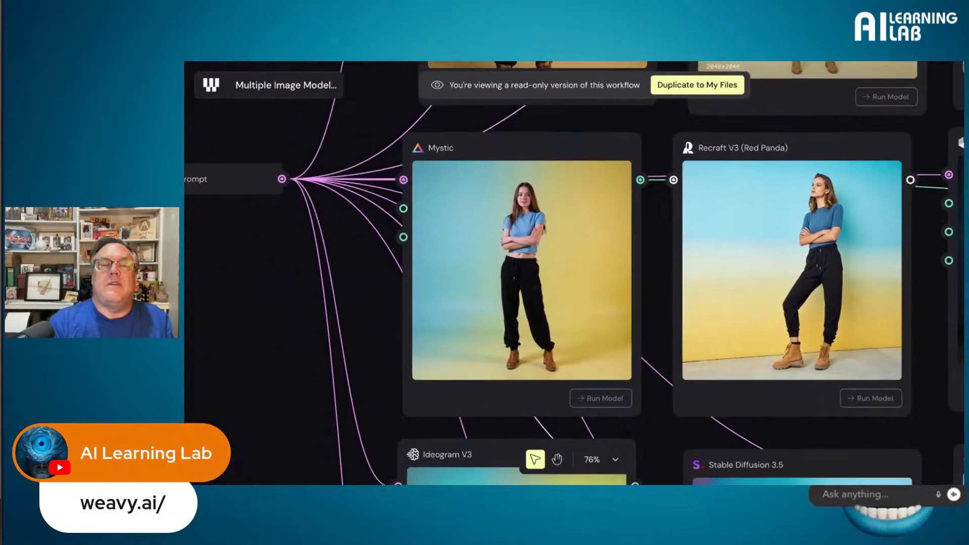
pyautogui.scroll(-6, 574, 273)
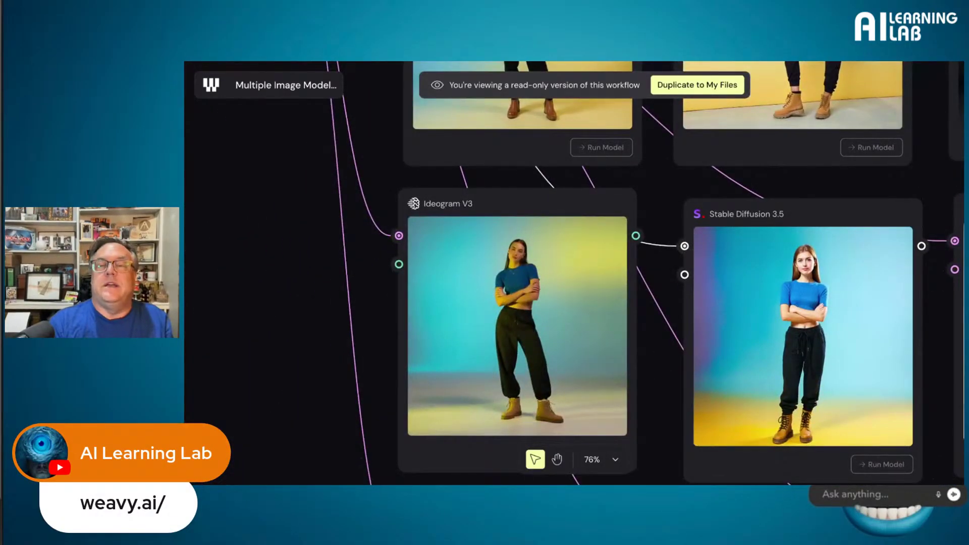
pyautogui.hscroll(10, 574, 273)
pyautogui.scroll(-1, 574, 273)
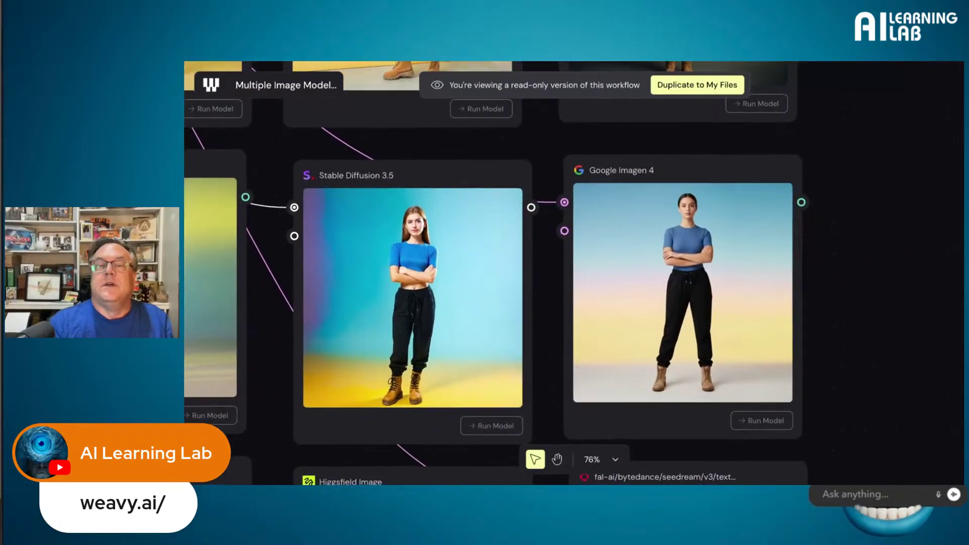
pyautogui.scroll(-6, 573, 273)
pyautogui.hscroll(1, 574, 273)
pyautogui.hscroll(-5, 573, 273)
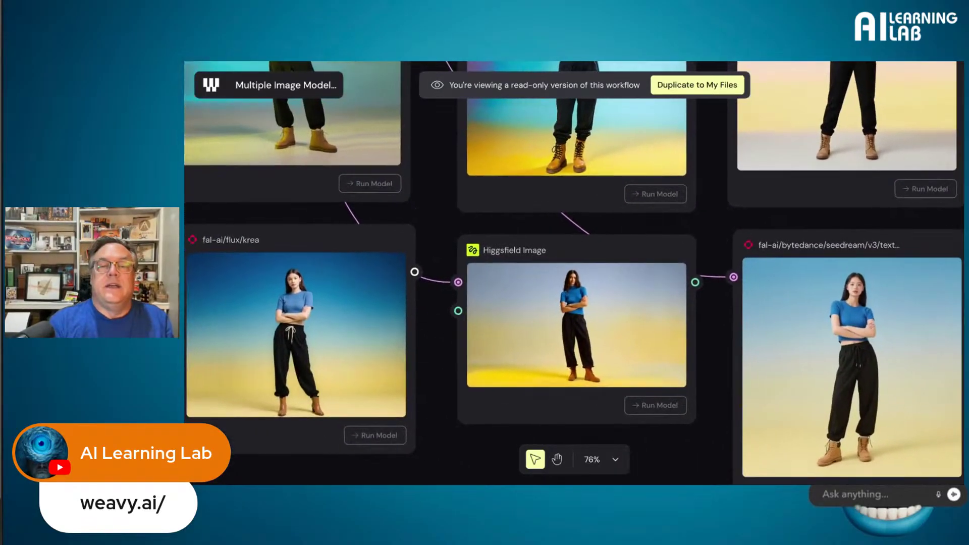
pyautogui.hscroll(-5, 574, 273)
pyautogui.scroll(-1, 574, 273)
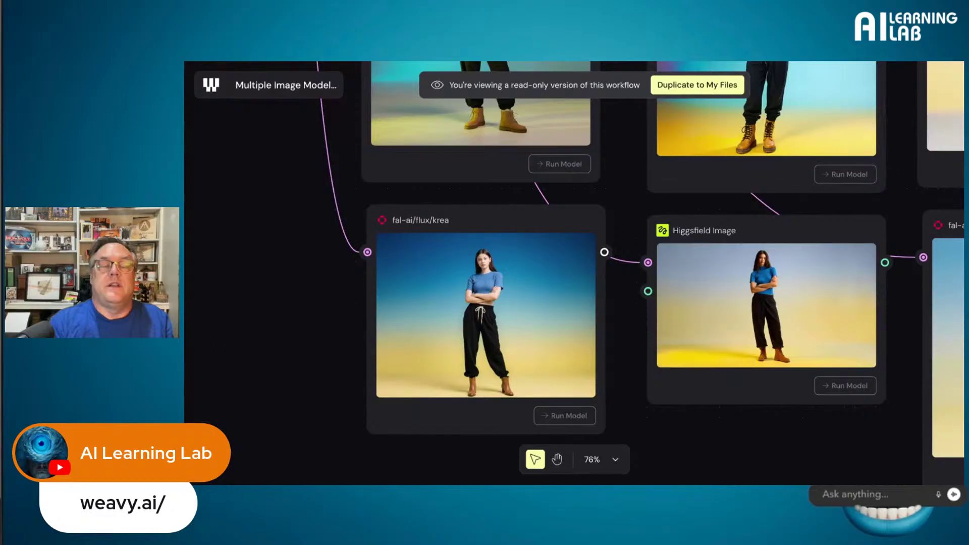
pyautogui.scroll(7, 574, 273)
pyautogui.hscroll(8, 574, 273)
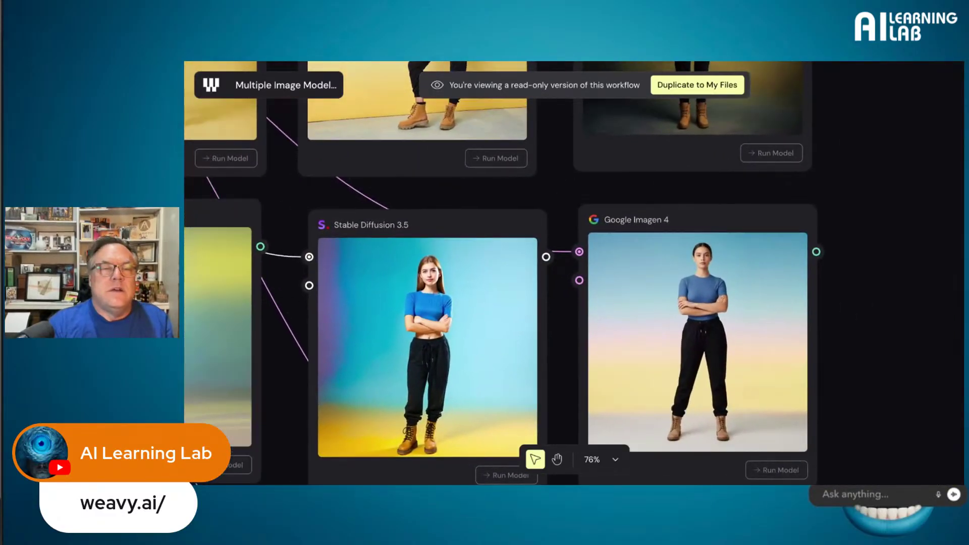
pyautogui.hscroll(-5, 573, 273)
pyautogui.scroll(-7, 573, 273)
pyautogui.hscroll(2, 574, 273)
pyautogui.hscroll(2, 573, 273)
pyautogui.scroll(-1, 574, 273)
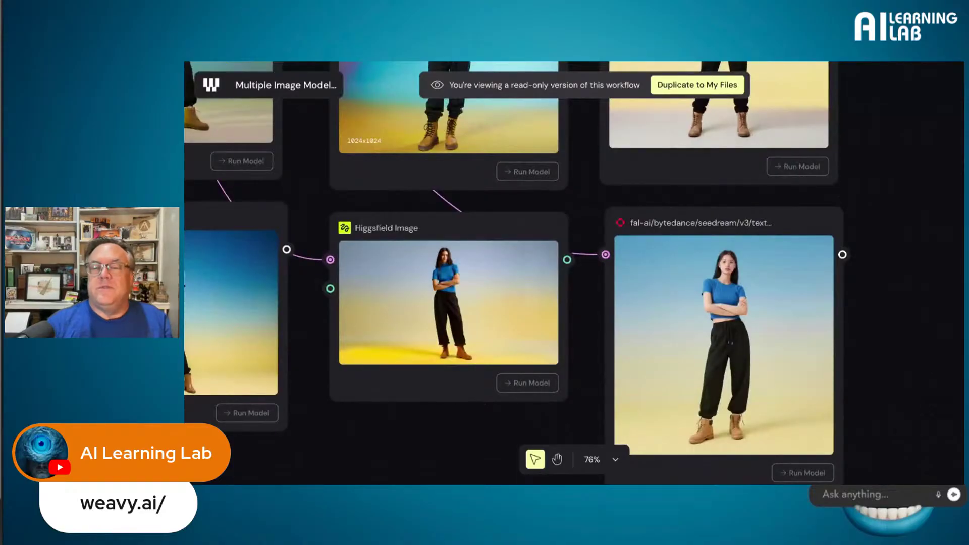
# Step: Examine how the Mystic image and the "camera dolly in, rotating" prompt feed the video half of the workflow
pyautogui.scroll(-5, 678, 149)
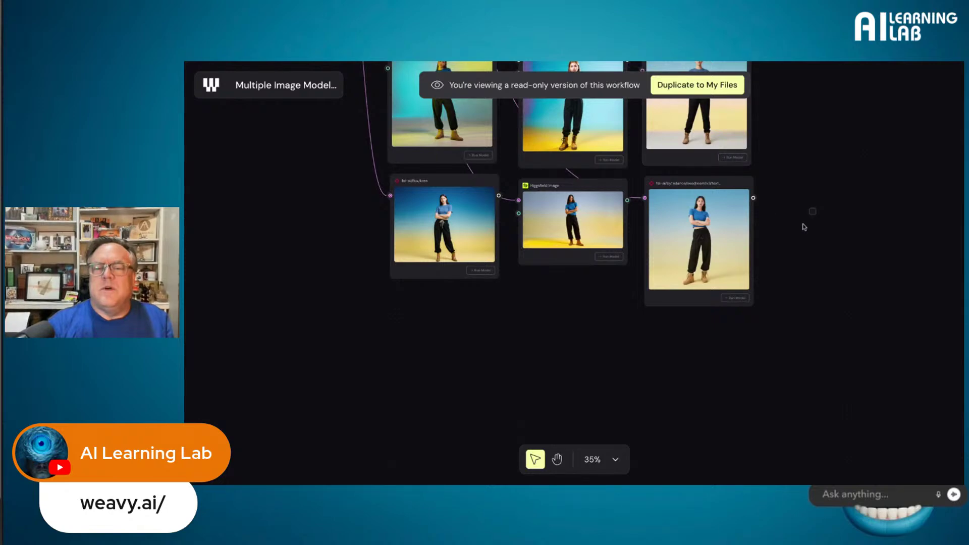
pyautogui.scroll(4, 742, 333)
pyautogui.hscroll(2, 742, 333)
pyautogui.scroll(5, 743, 335)
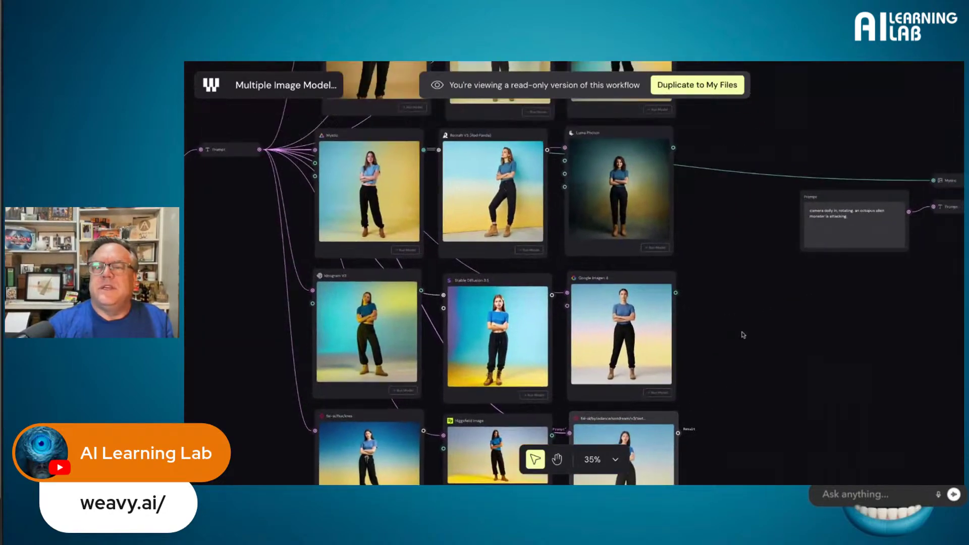
pyautogui.hscroll(1, 743, 334)
pyautogui.hscroll(6, 574, 273)
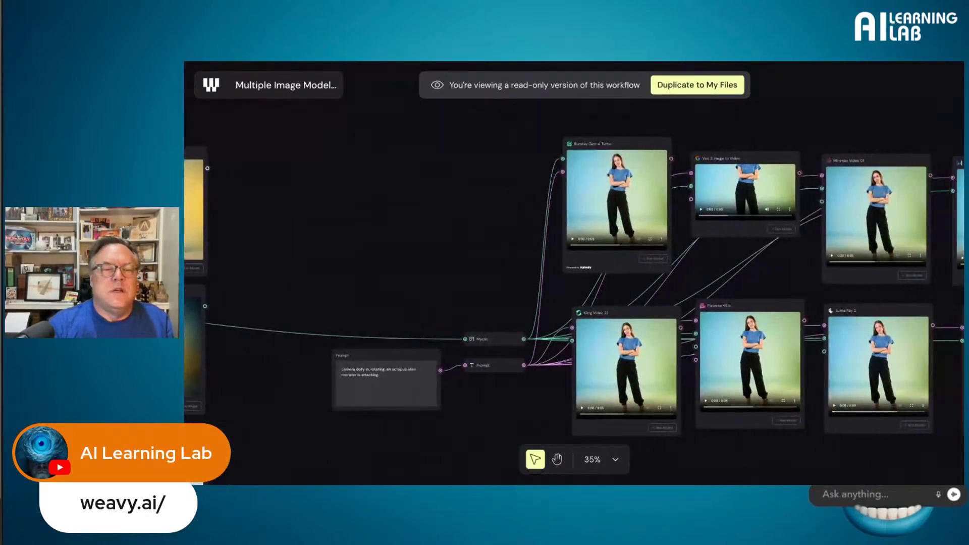
pyautogui.scroll(-3, 574, 273)
pyautogui.hscroll(-3, 574, 273)
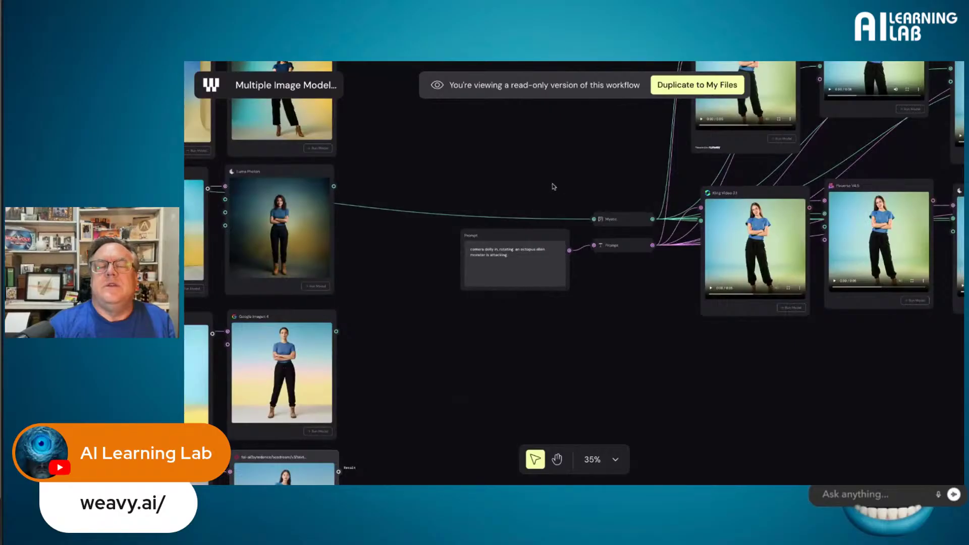
pyautogui.scroll(5, 572, 205)
pyautogui.scroll(-2, 572, 206)
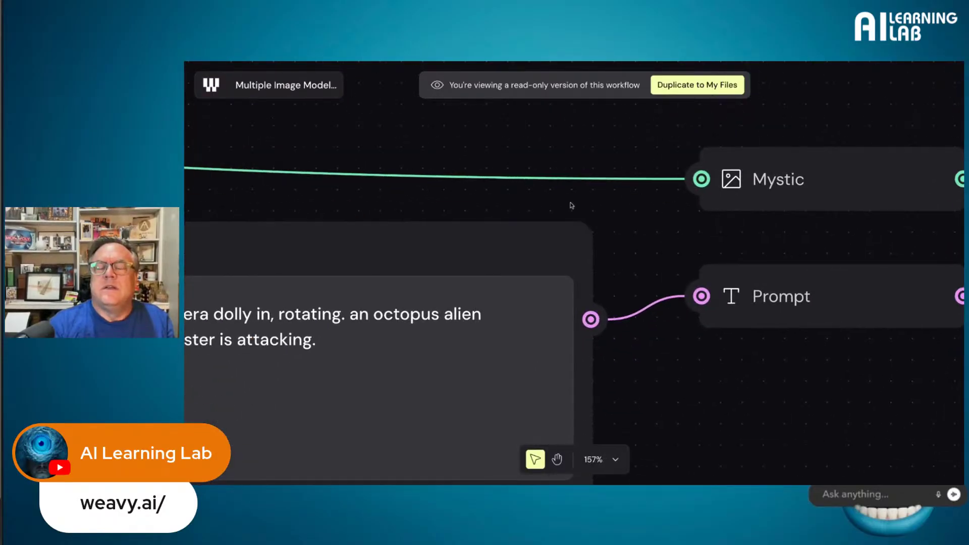
# Step: Examine the Kling Video 2.1 and neighbouring video nodes, and view how they relate to the image nodes
pyautogui.hscroll(10, 571, 205)
pyautogui.scroll(3, 571, 205)
pyautogui.scroll(1, 574, 273)
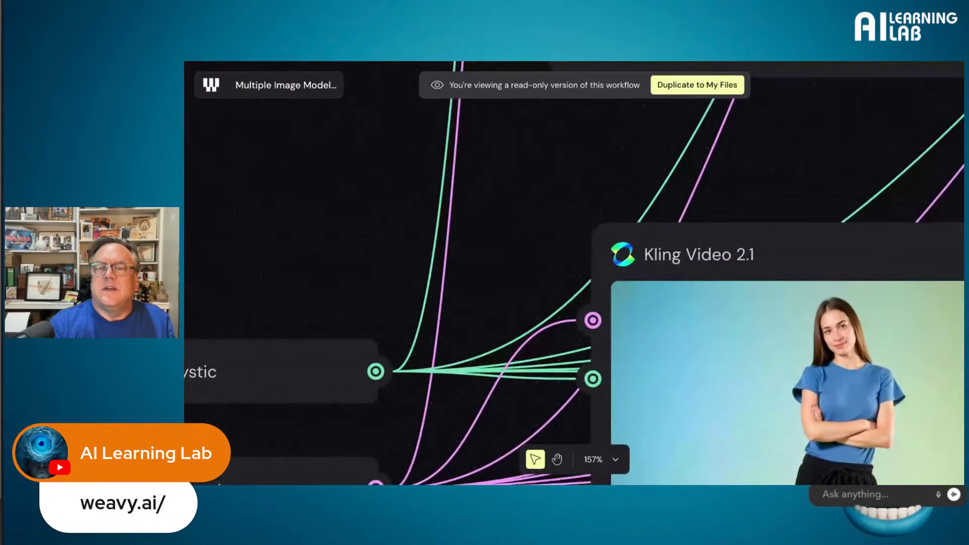
pyautogui.hscroll(8, 574, 273)
pyautogui.scroll(-1, 573, 273)
pyautogui.scroll(-5, 574, 273)
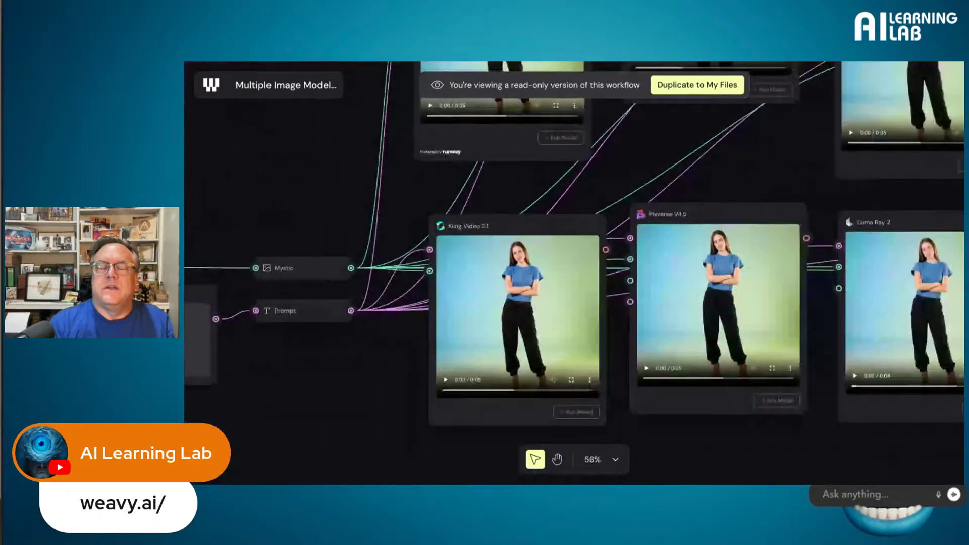
pyautogui.scroll(-3, 574, 273)
pyautogui.hscroll(-5, 574, 273)
pyautogui.hscroll(-2, 573, 273)
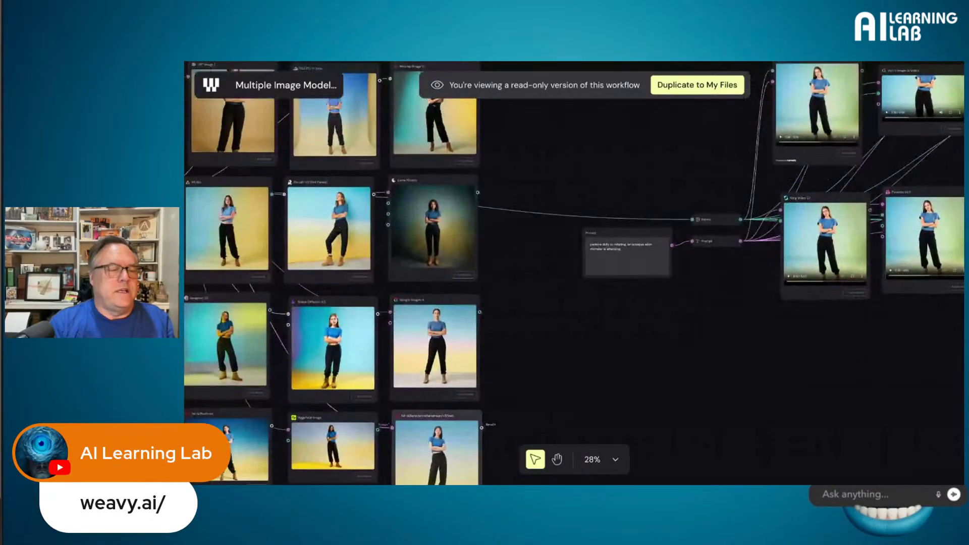
pyautogui.scroll(-3, 574, 273)
pyautogui.hscroll(-2, 574, 273)
pyautogui.scroll(1, 574, 272)
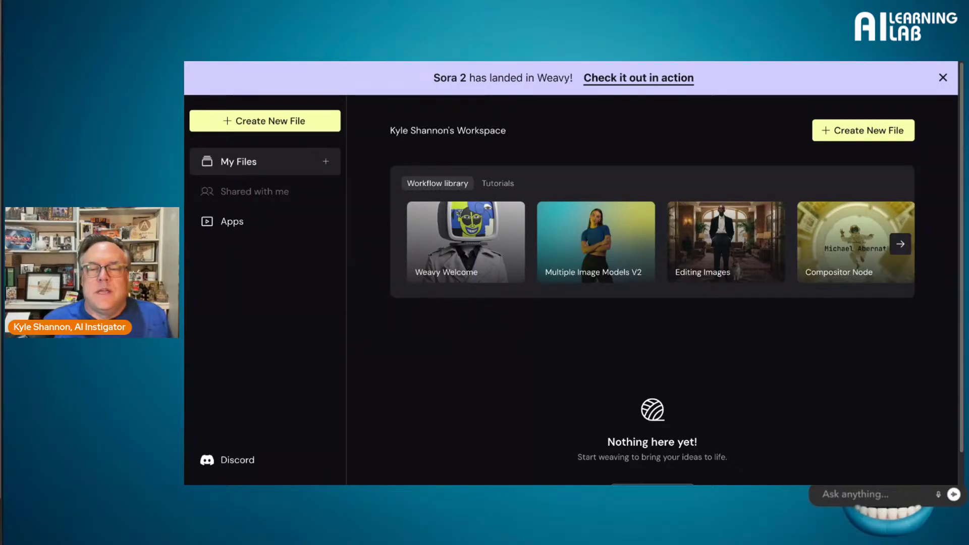
# Step: Create a new file and start the editor's welcome tutorial with Mouse as the input device
pyautogui.scroll(-1, 652, 290)
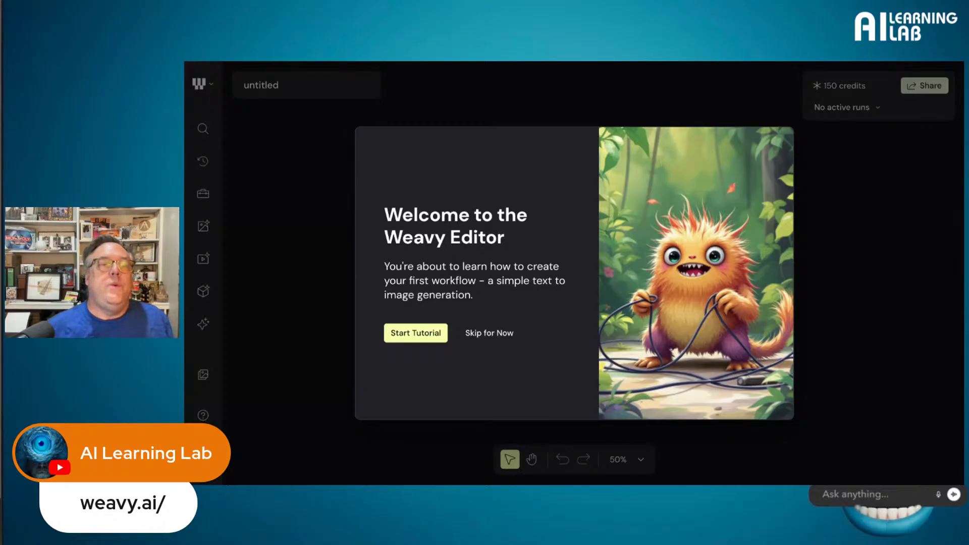
pyautogui.click(432, 334)
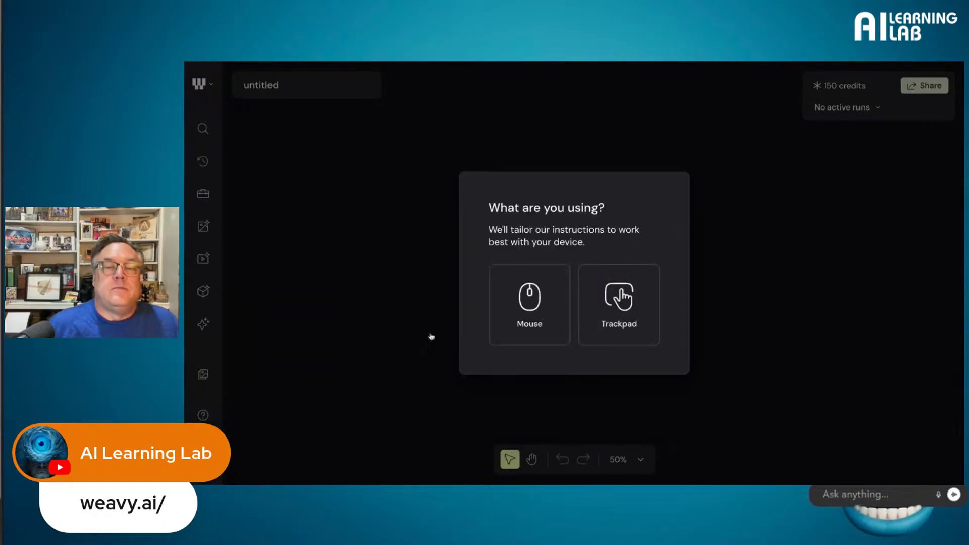
pyautogui.click(523, 296)
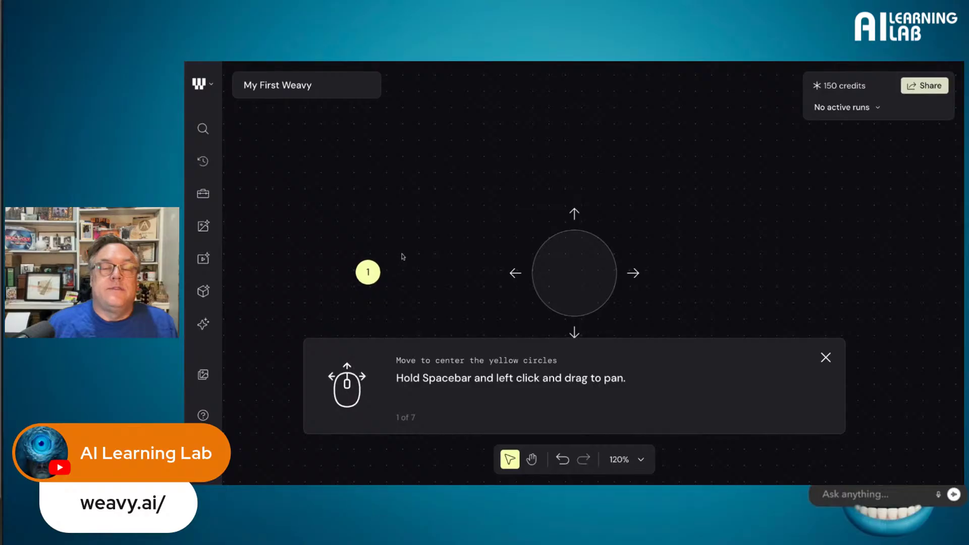
# Step: Pan the canvas to bring yellow circles 1, 2 and 3 in turn into the central target
pyautogui.moveTo(379, 253)
pyautogui.mouseDown()
pyautogui.moveTo(615, 258)
pyautogui.moveTo(590, 252)
pyautogui.mouseUp()
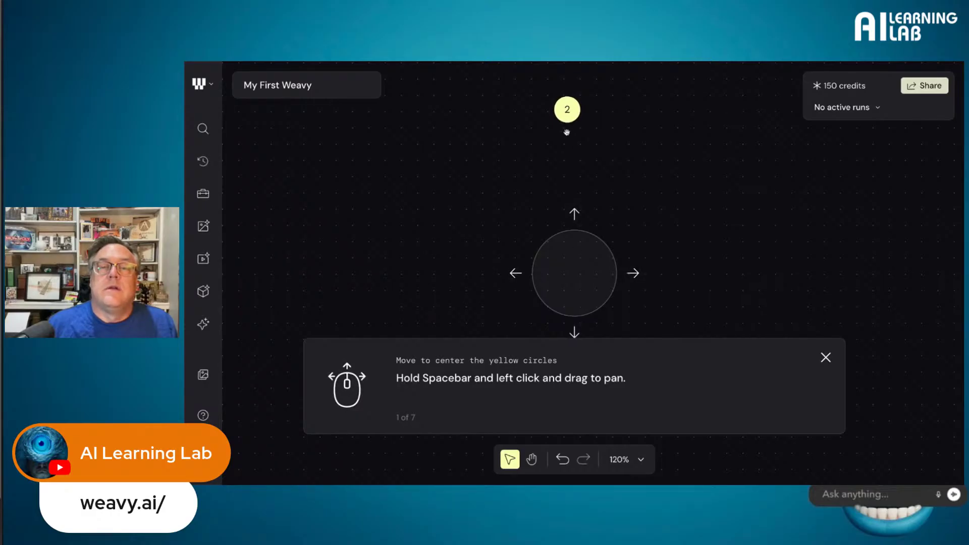
pyautogui.moveTo(591, 138); pyautogui.dragTo(604, 248)
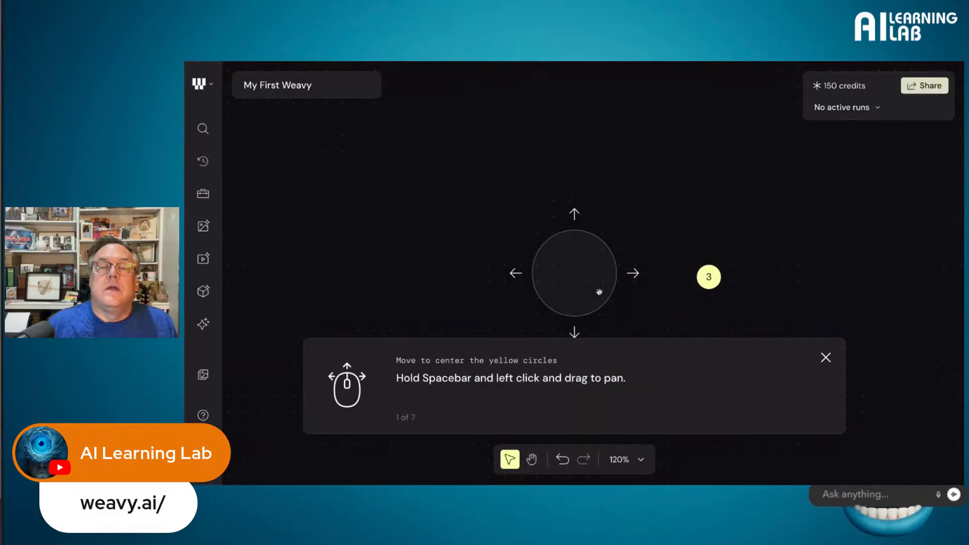
pyautogui.moveTo(660, 278); pyautogui.dragTo(540, 277)
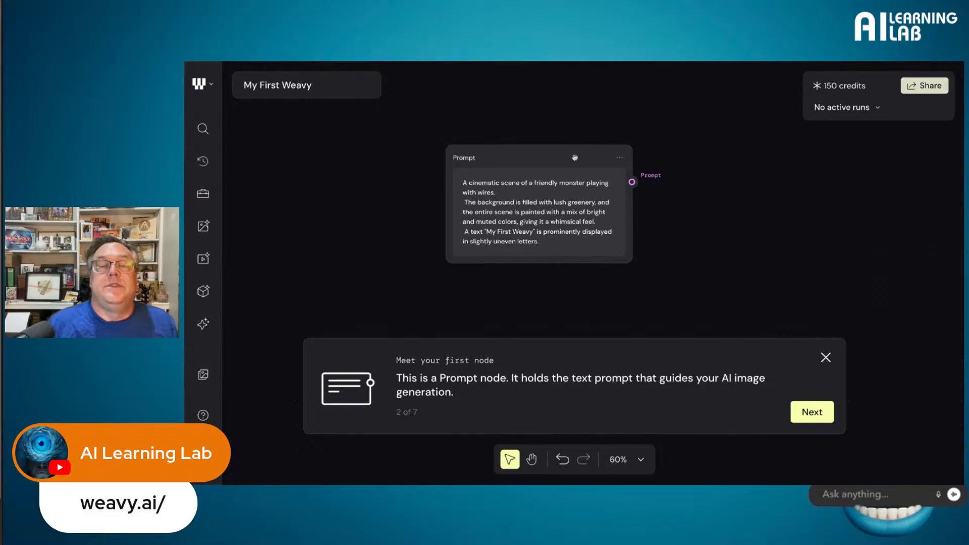
# Step: Reposition the Prompt node up and to the left on the canvas and advance to tutorial step 3
pyautogui.moveTo(575, 158); pyautogui.dragTo(493, 147)
pyautogui.click(812, 412)
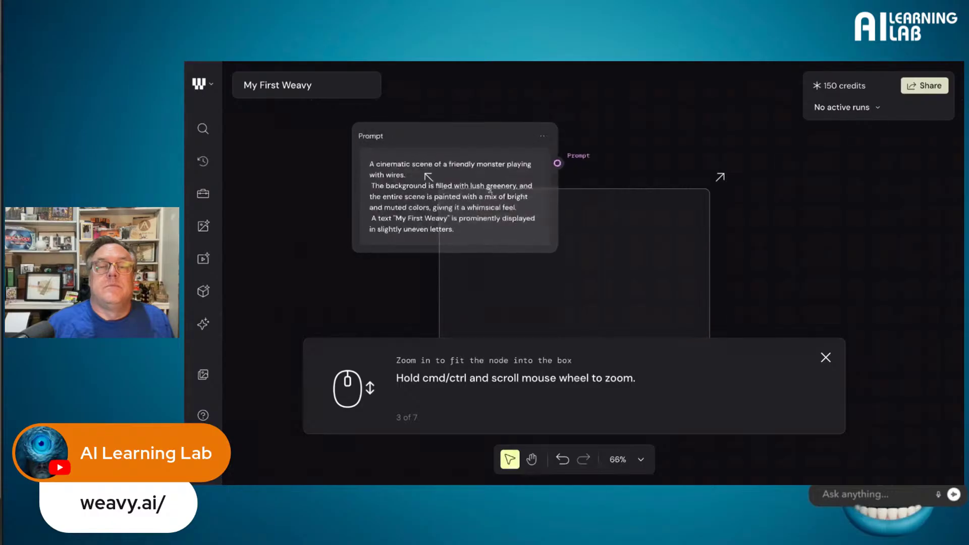
# Step: Zoom the canvas so the Prompt node fits into the tutorial's target box
pyautogui.scroll(3, 490, 190)
pyautogui.scroll(-4, 491, 190)
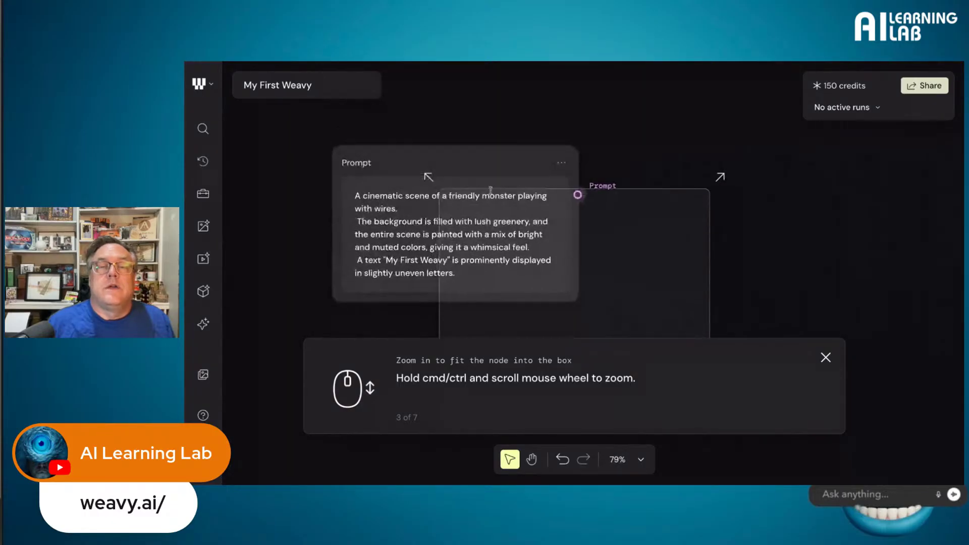
pyautogui.scroll(2, 492, 190)
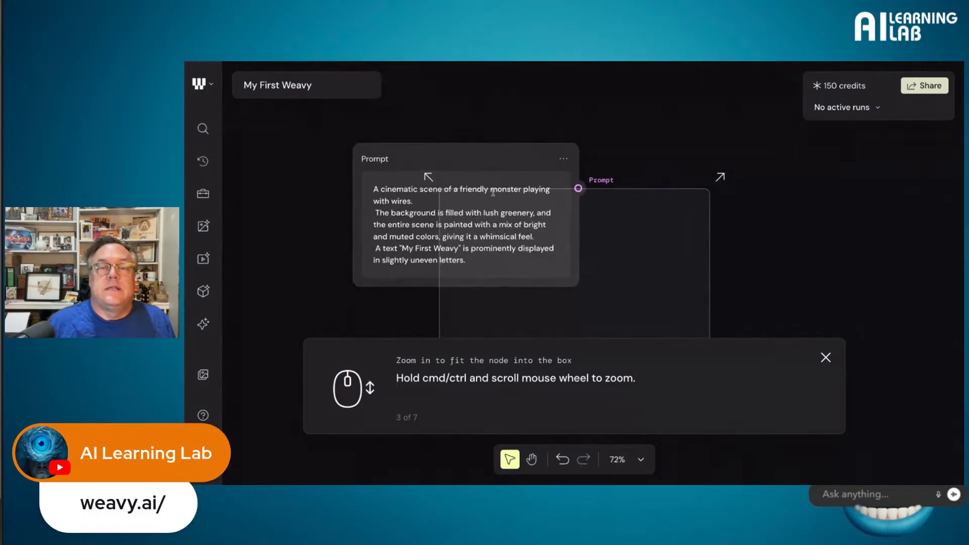
pyautogui.scroll(1, 519, 195)
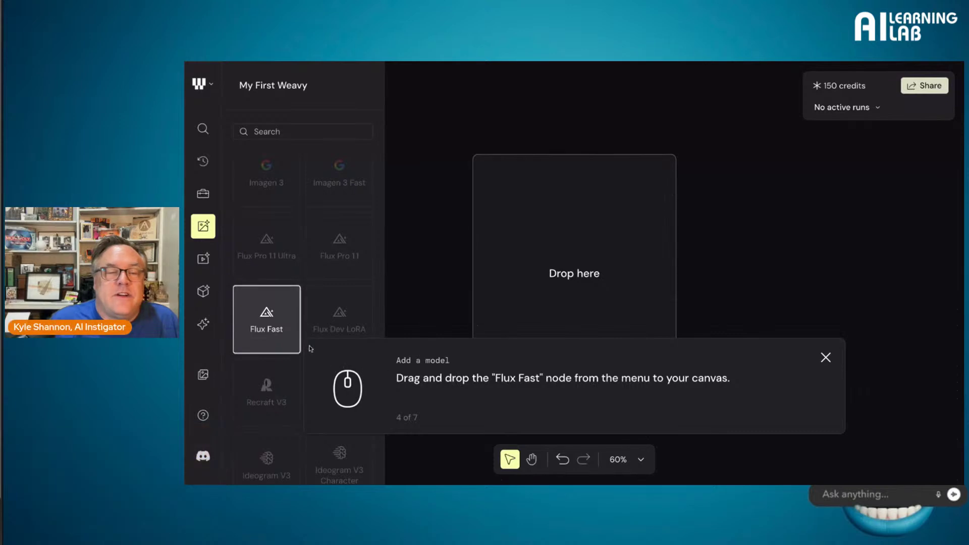
# Step: Add a Flux Fast node to the canvas drop area and connect the Prompt node's output to its prompt input
pyautogui.moveTo(266, 314)
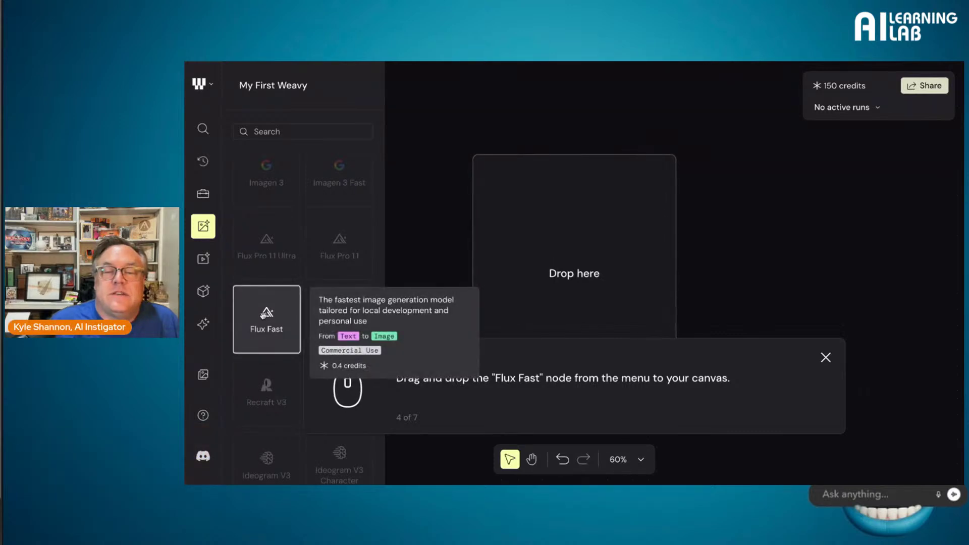
pyautogui.moveTo(267, 313); pyautogui.dragTo(485, 275)
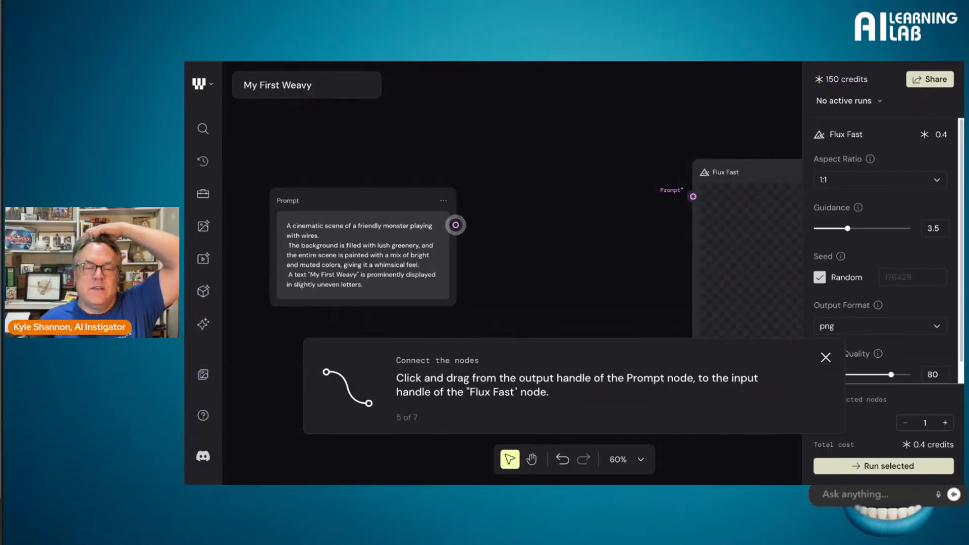
pyautogui.moveTo(456, 224); pyautogui.dragTo(684, 196)
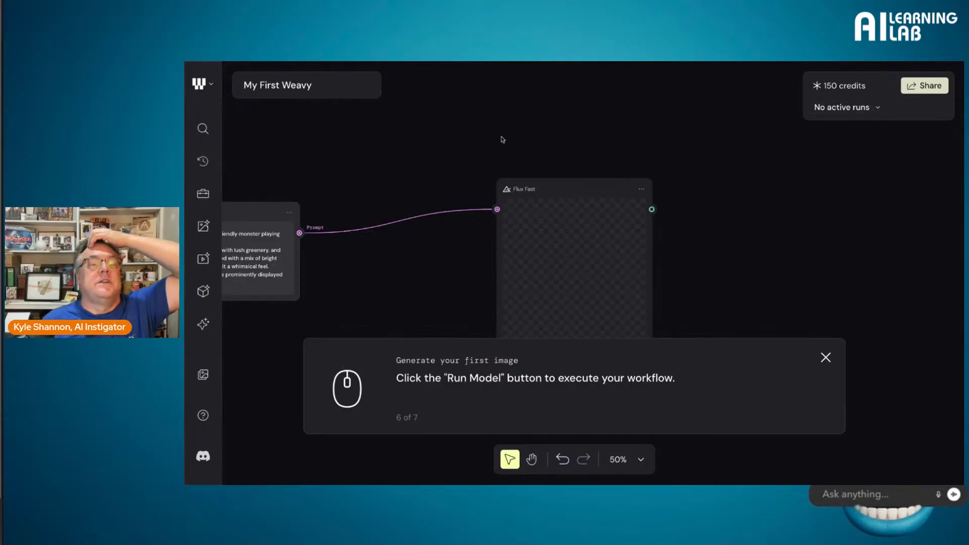
# Step: Run the Flux Fast model to generate the workflow's first image
pyautogui.hscroll(-5, 379, 297)
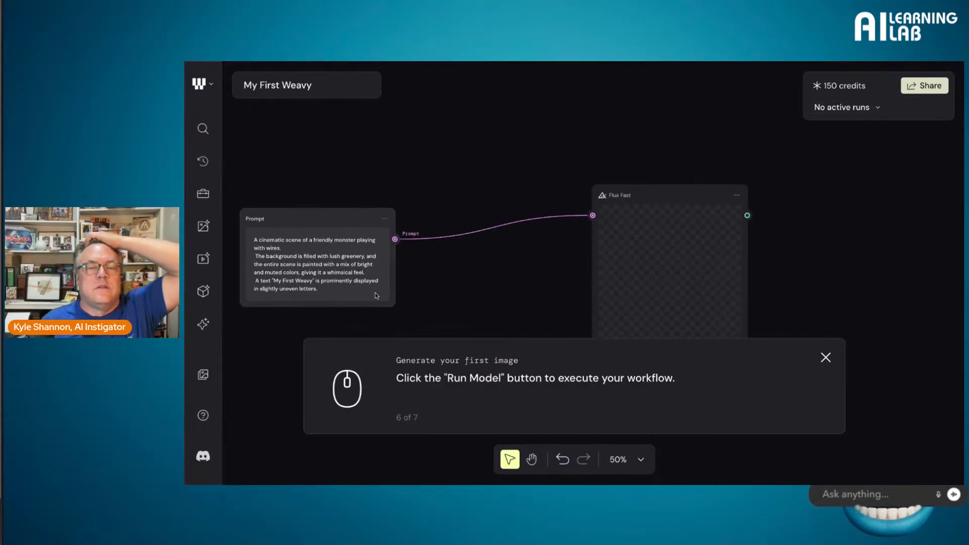
pyautogui.scroll(-3, 376, 296)
pyautogui.scroll(1, 375, 296)
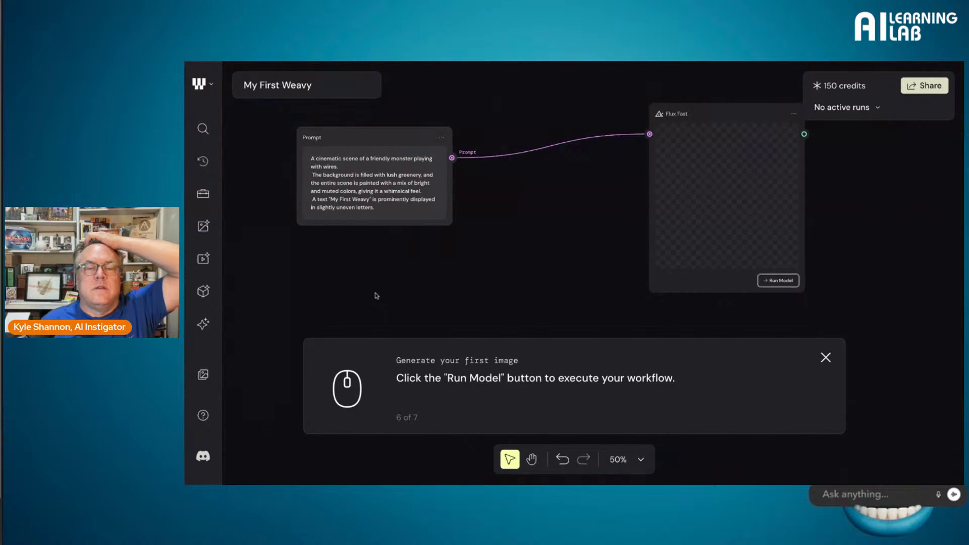
pyautogui.hscroll(1, 374, 296)
pyautogui.scroll(1, 373, 296)
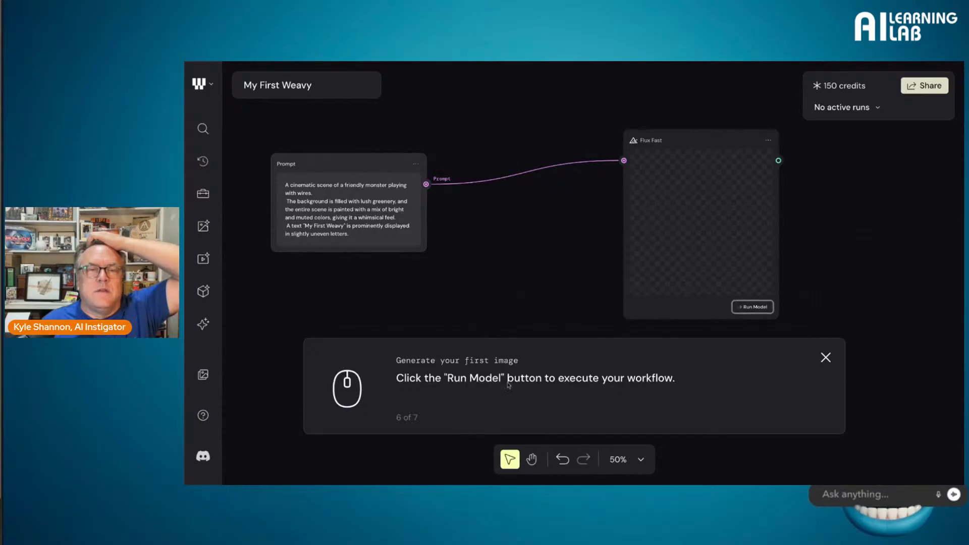
pyautogui.scroll(3, 552, 242)
pyautogui.scroll(-4, 554, 244)
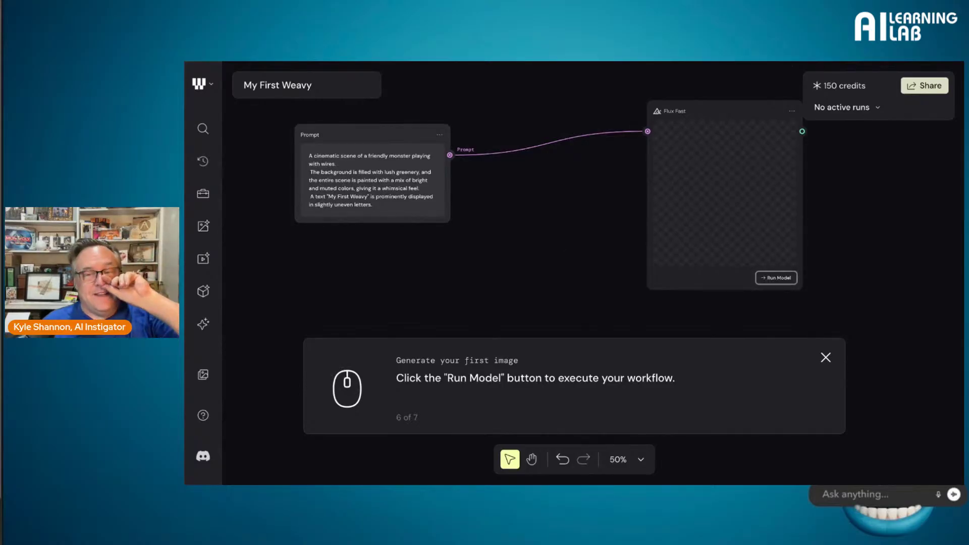
pyautogui.hscroll(2, 634, 249)
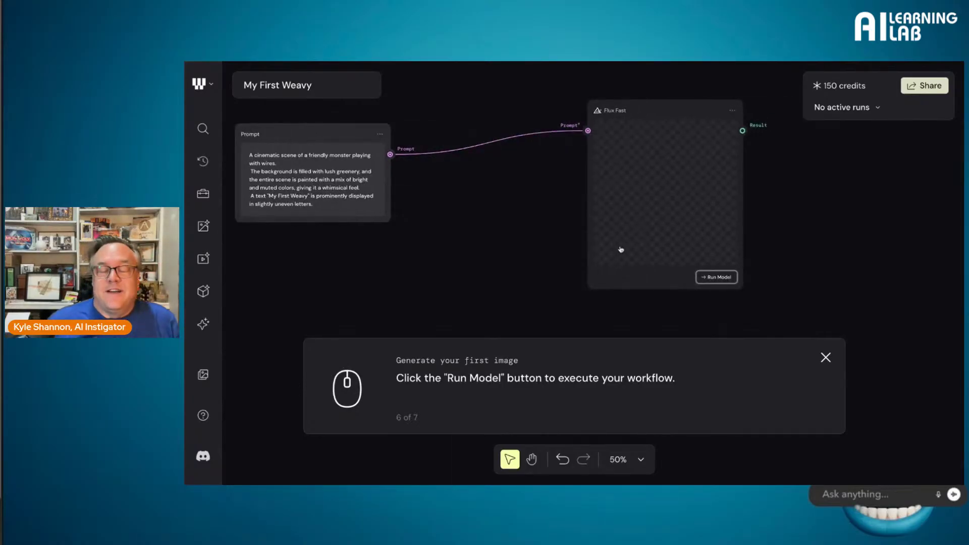
pyautogui.scroll(5, 740, 232)
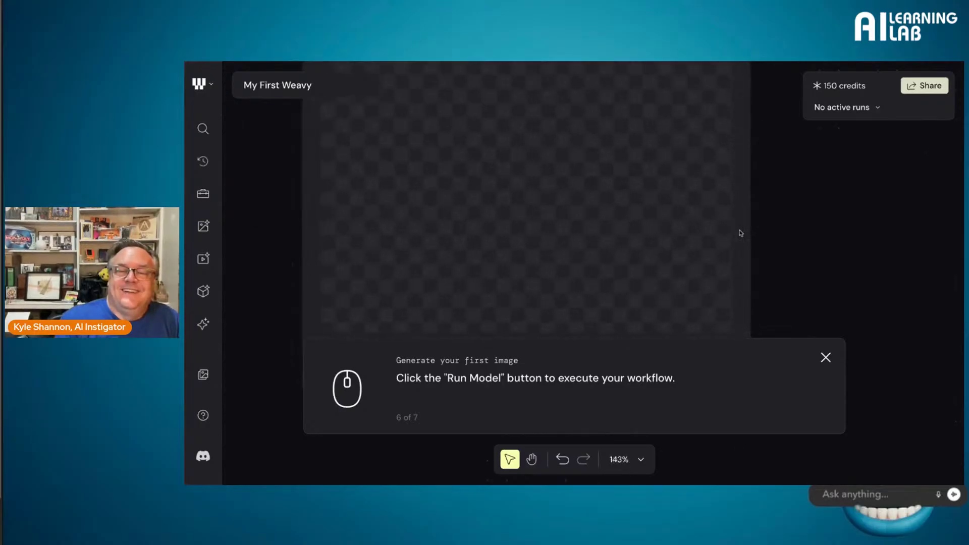
pyautogui.hscroll(2, 740, 232)
pyautogui.scroll(-1, 740, 231)
pyautogui.rightClick(740, 232)
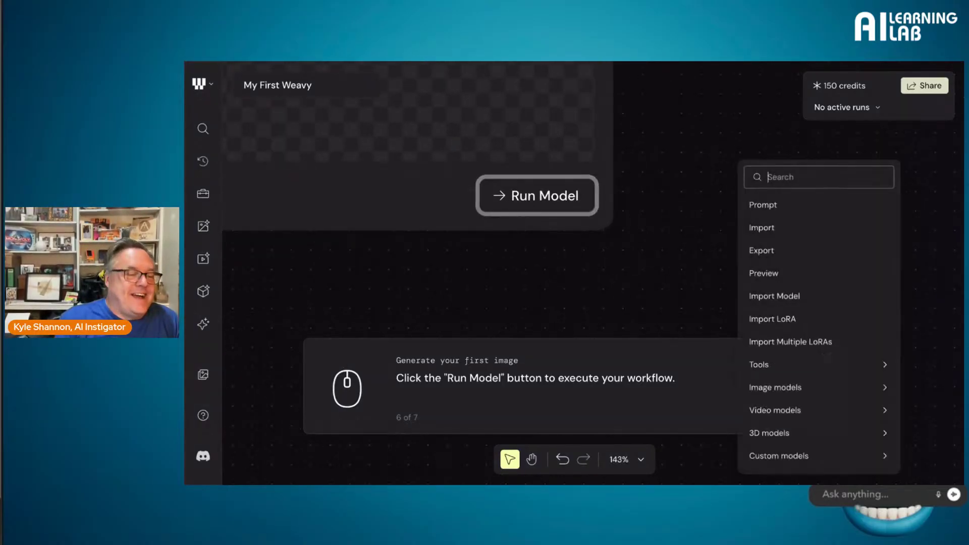
pyautogui.scroll(-6, 648, 278)
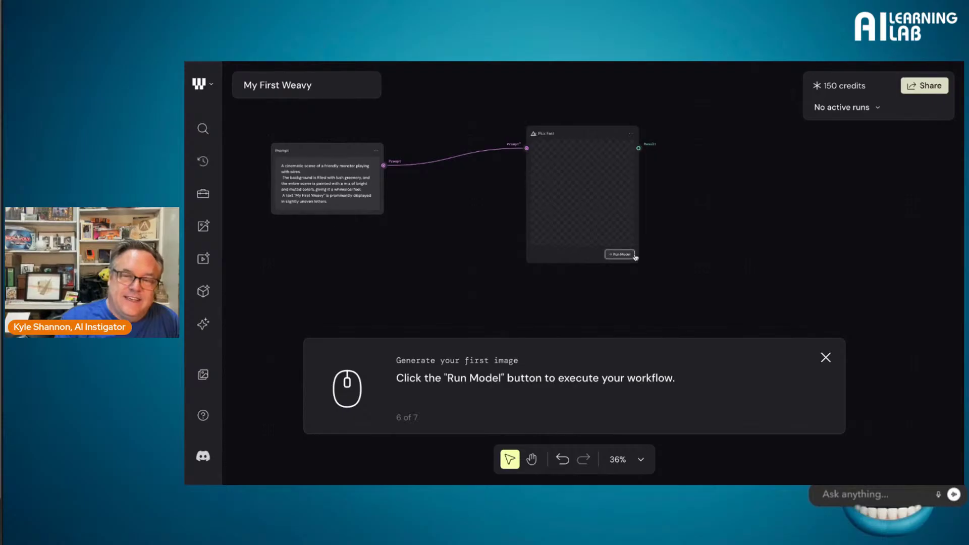
pyautogui.scroll(5, 652, 257)
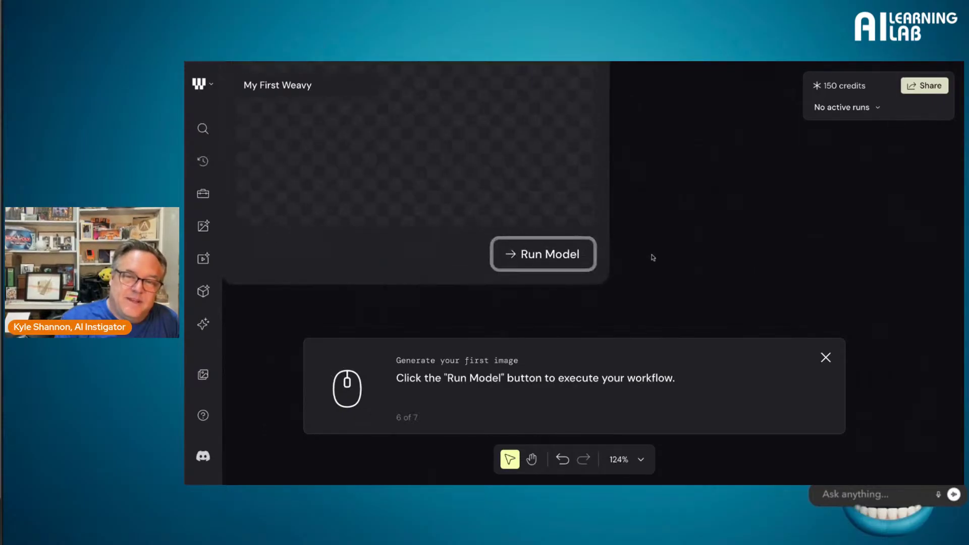
pyautogui.click(567, 256)
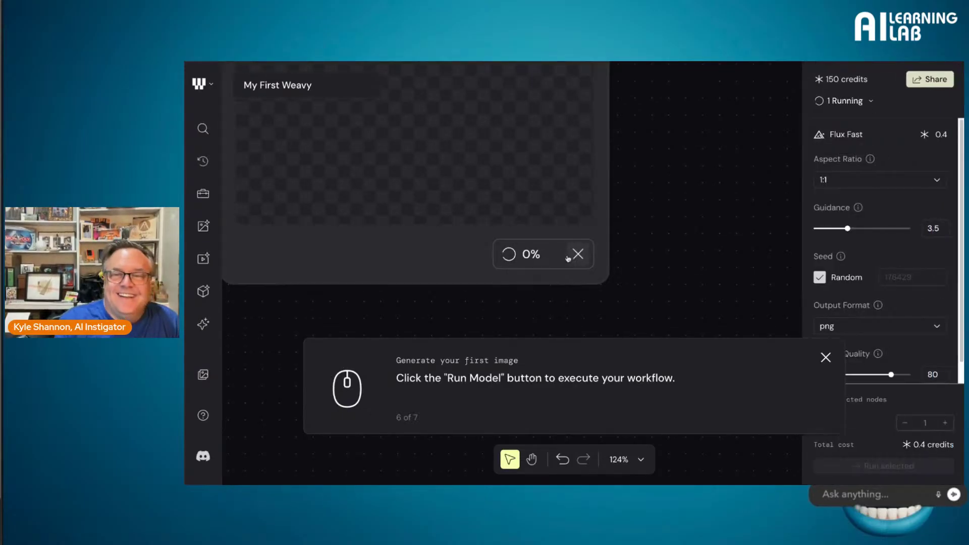
# Step: Move the Flux Fast node higher on the canvas to inspect its image, and finish the tutorial to start working on this workflow
pyautogui.scroll(-5, 567, 258)
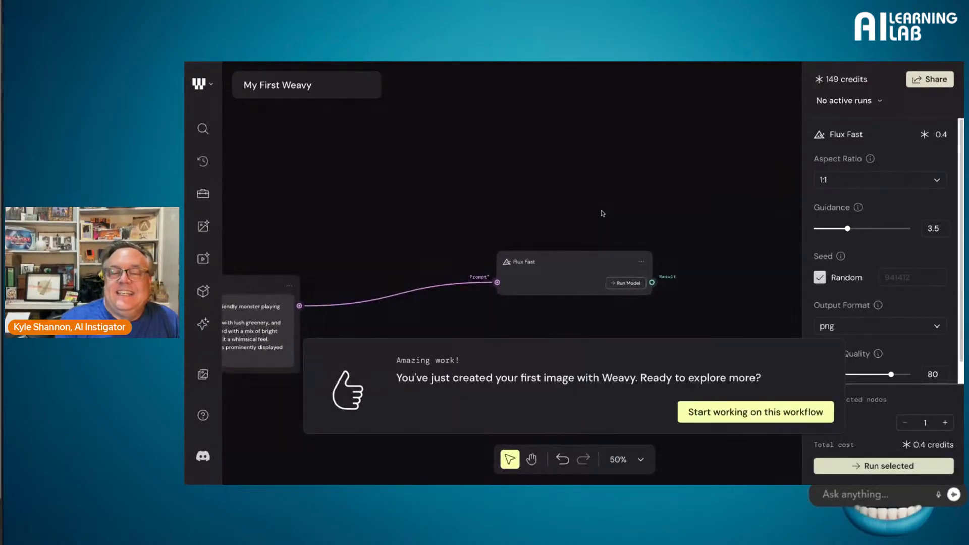
pyautogui.moveTo(597, 254); pyautogui.dragTo(578, 130)
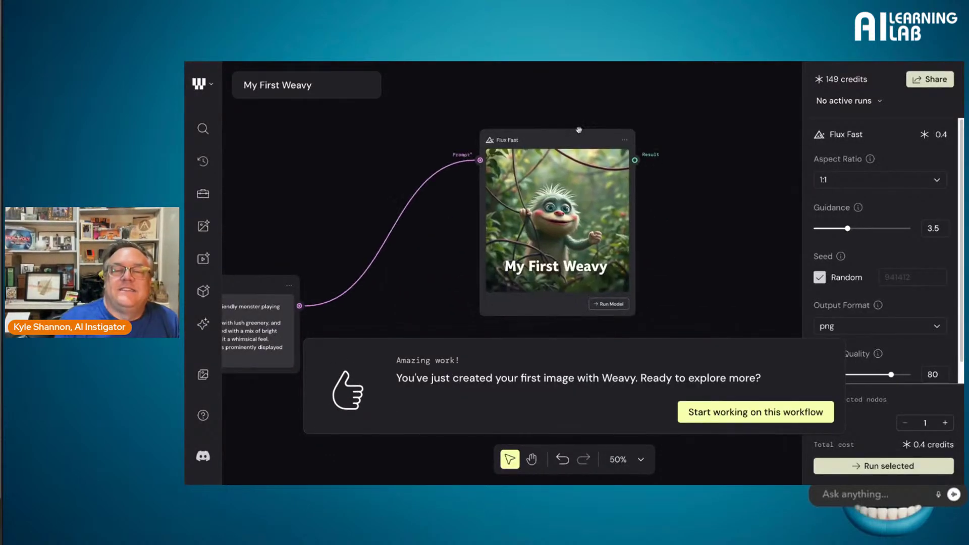
pyautogui.scroll(4, 571, 191)
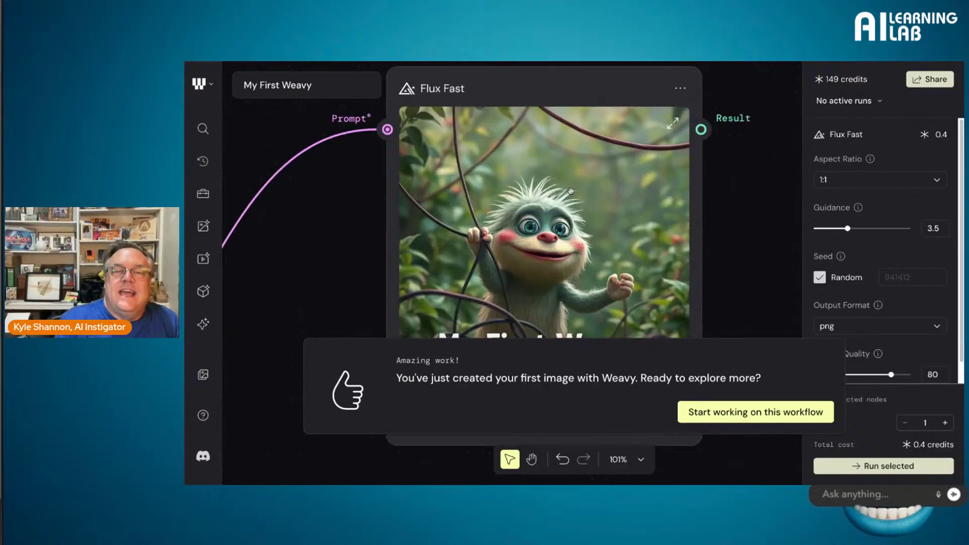
pyautogui.scroll(4, 571, 191)
pyautogui.scroll(2, 634, 143)
pyautogui.scroll(-4, 634, 143)
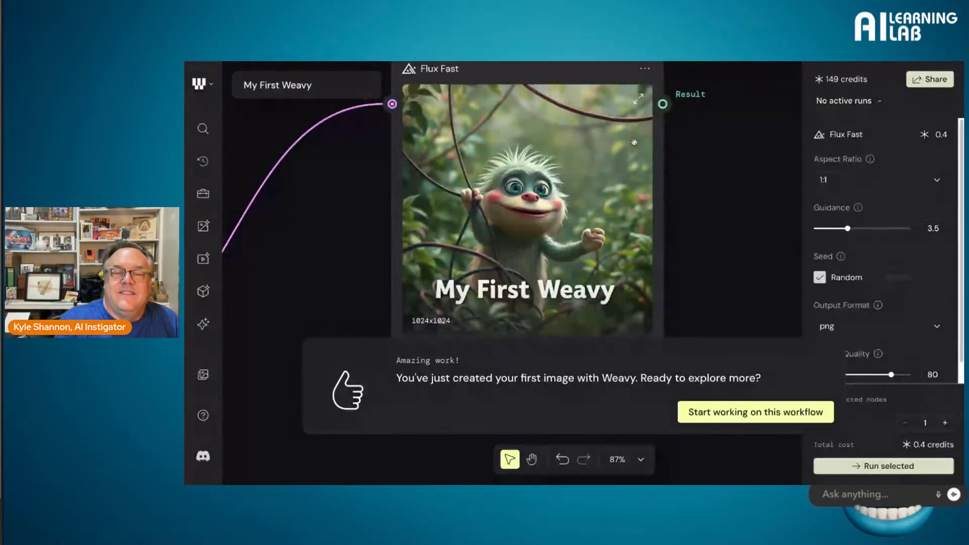
pyautogui.click(755, 412)
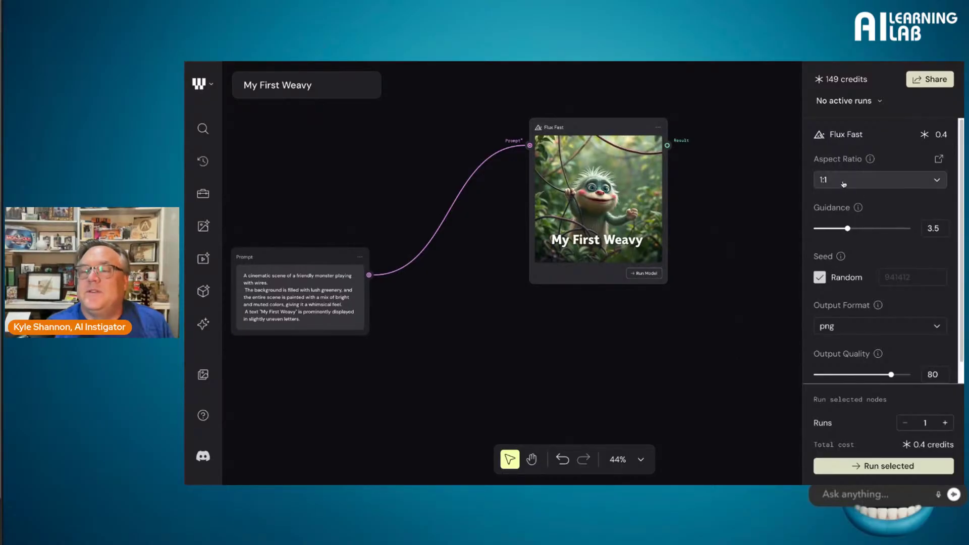
# Step: Set the Flux Fast aspect ratio to 16:9, run the model again and view the new image
pyautogui.click(853, 180)
pyautogui.click(842, 230)
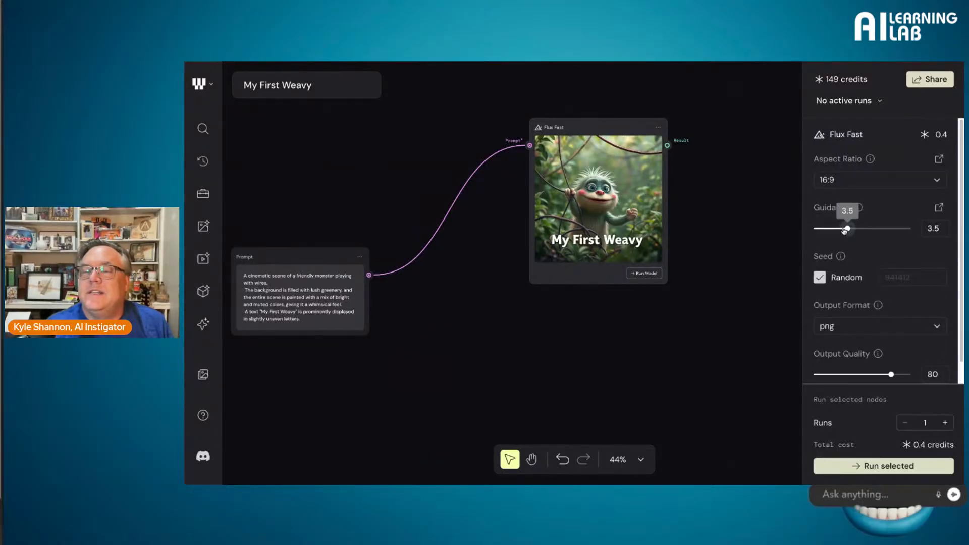
pyautogui.click(655, 273)
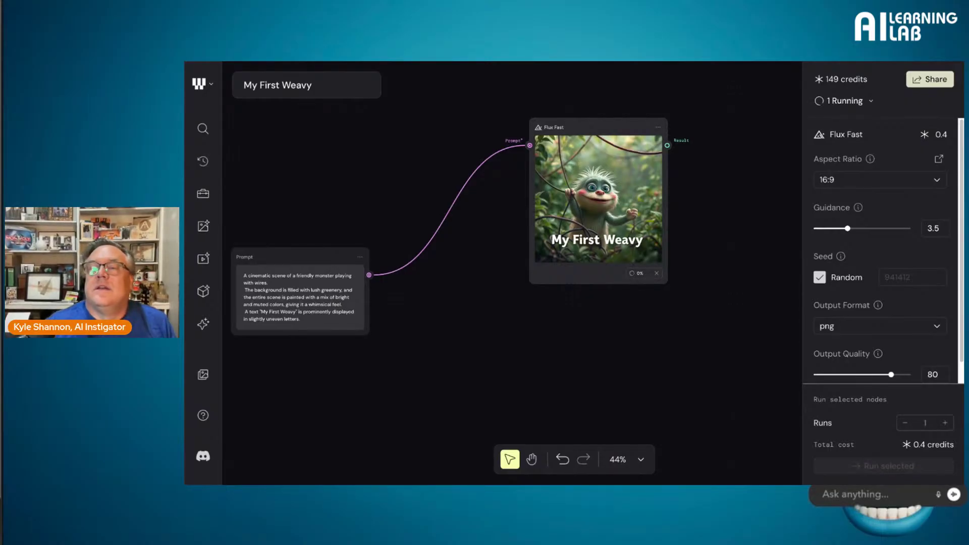
pyautogui.scroll(2, 516, 273)
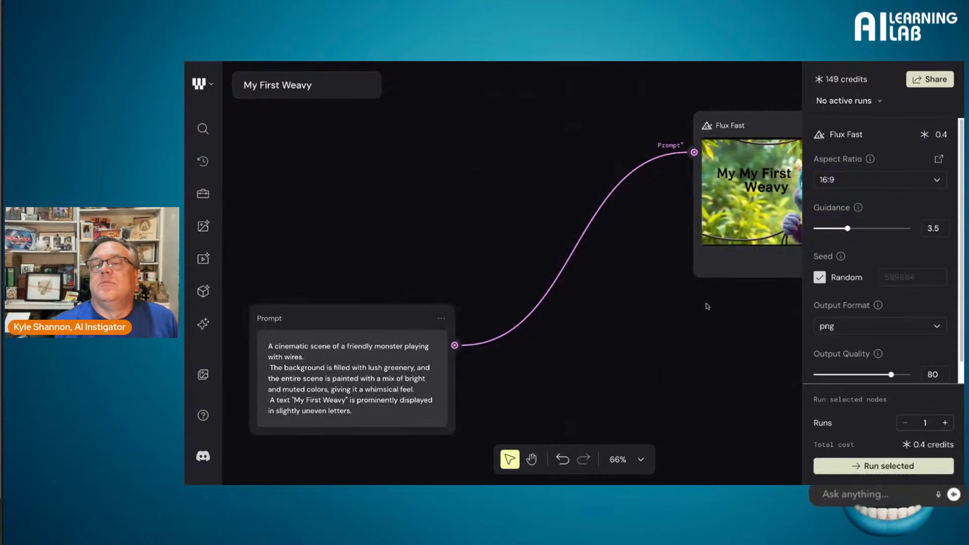
pyautogui.click(676, 247)
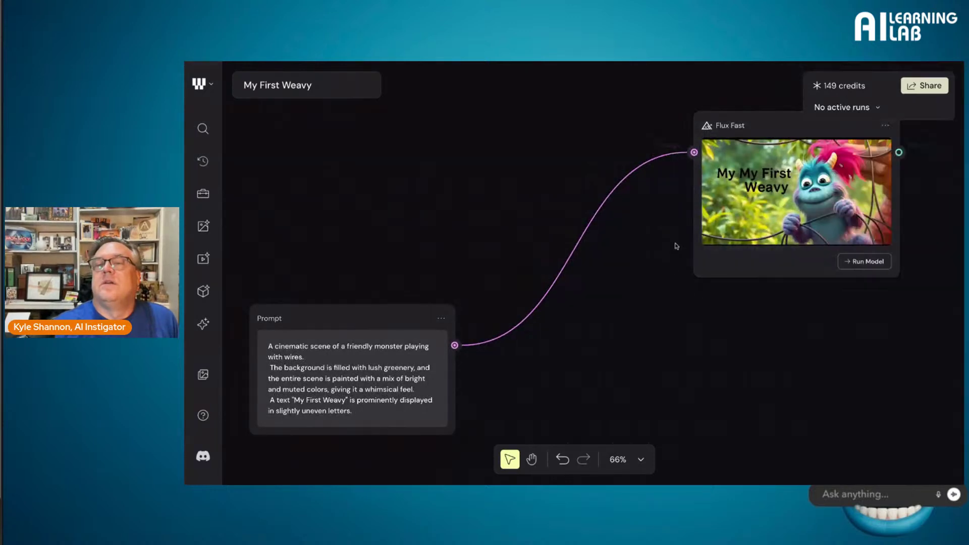
pyautogui.hscroll(3, 635, 252)
pyautogui.hscroll(2, 635, 253)
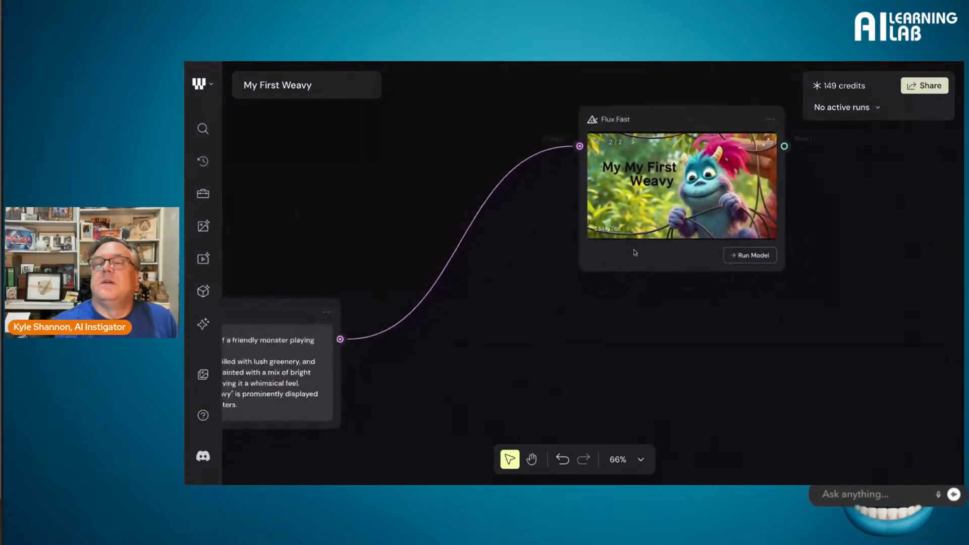
pyautogui.scroll(-2, 635, 253)
pyautogui.scroll(-1, 612, 242)
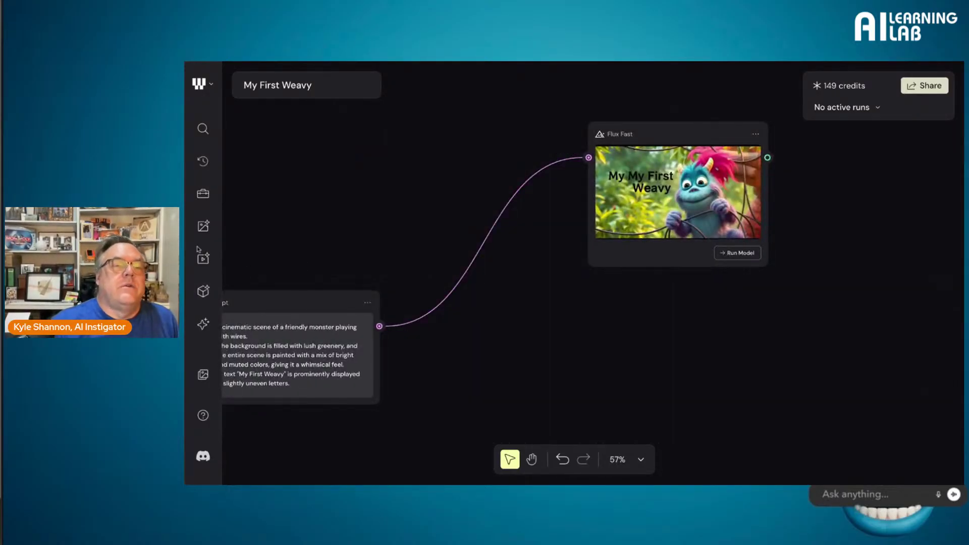
# Step: Browse the available image models, covering Imagen 3's description, the text-to-image and vector generators, and the image editing models
pyautogui.click(203, 226)
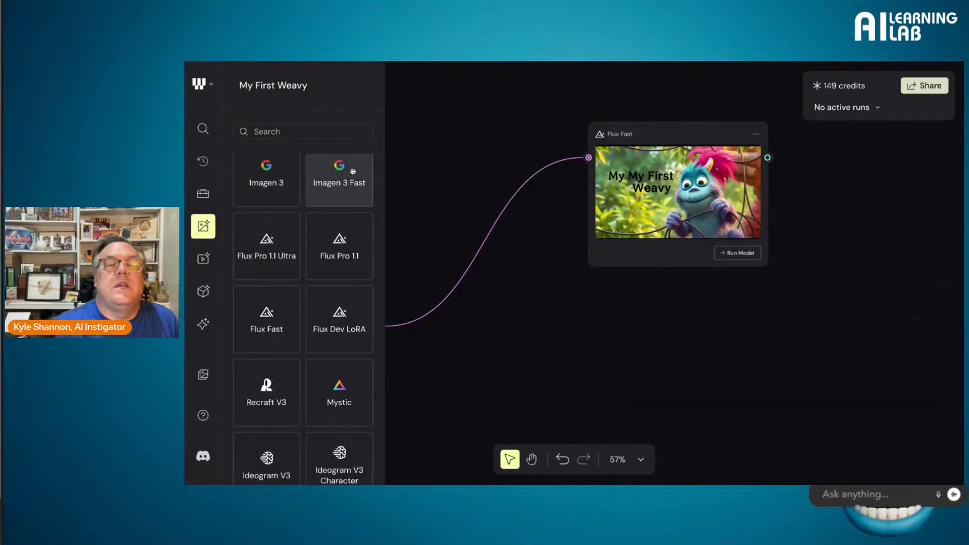
pyautogui.moveTo(352, 171)
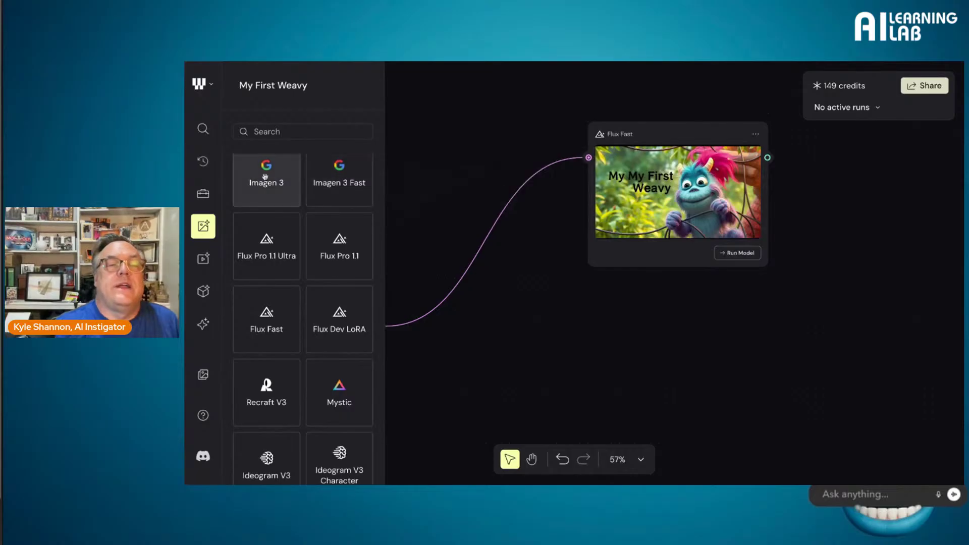
pyautogui.moveTo(265, 177)
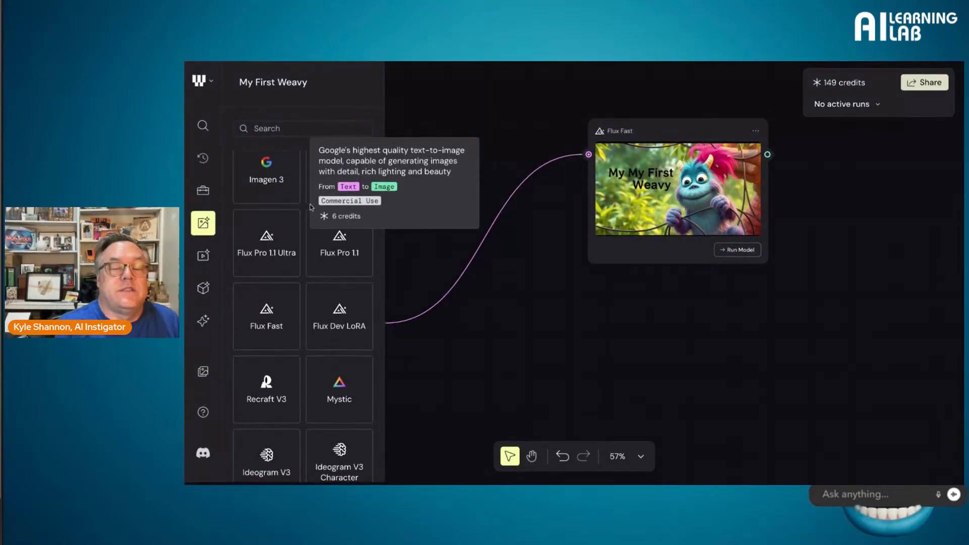
pyautogui.scroll(-4, 336, 333)
pyautogui.scroll(-3, 335, 343)
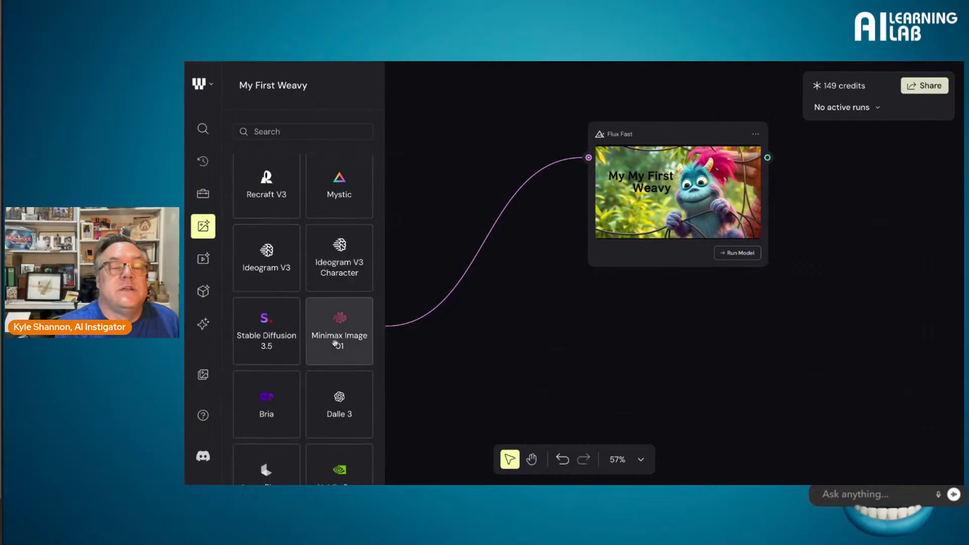
pyautogui.scroll(-12, 339, 326)
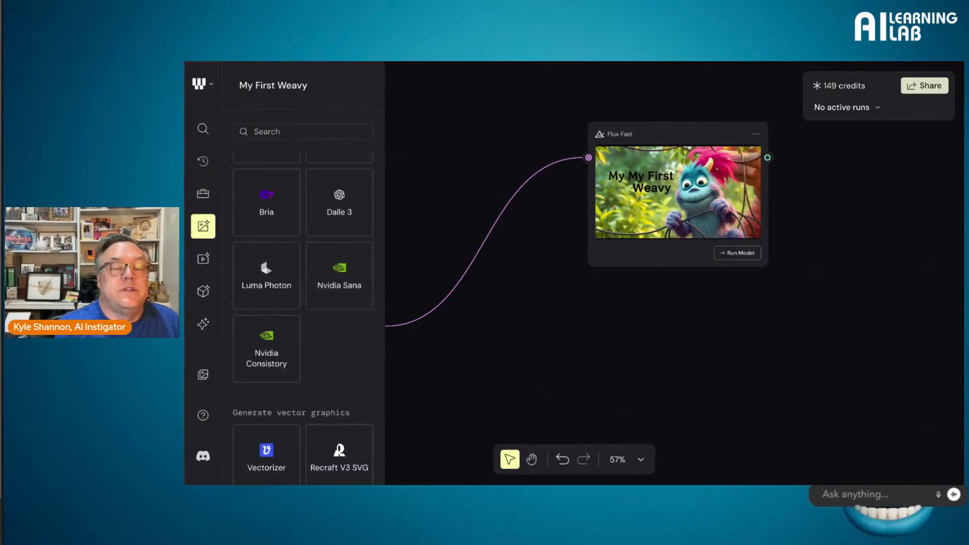
pyautogui.scroll(-6, 339, 217)
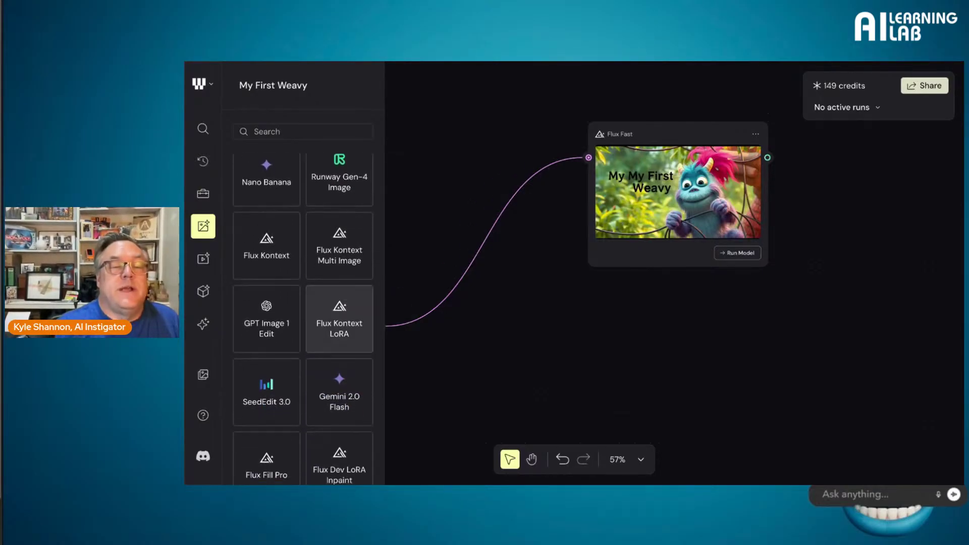
pyautogui.scroll(-6, 339, 217)
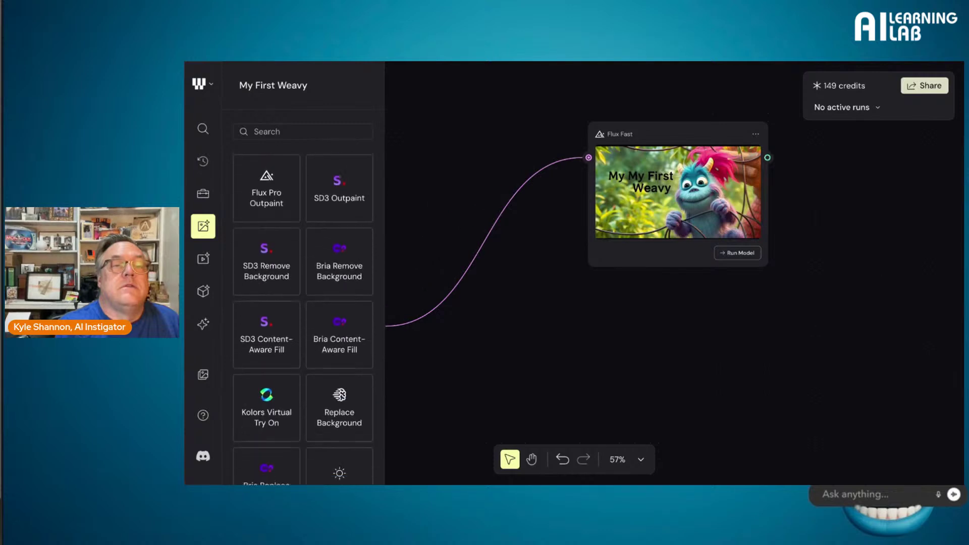
# Step: Search the models for "nano" and add the Nano Banana model to the canvas
pyautogui.click(267, 132)
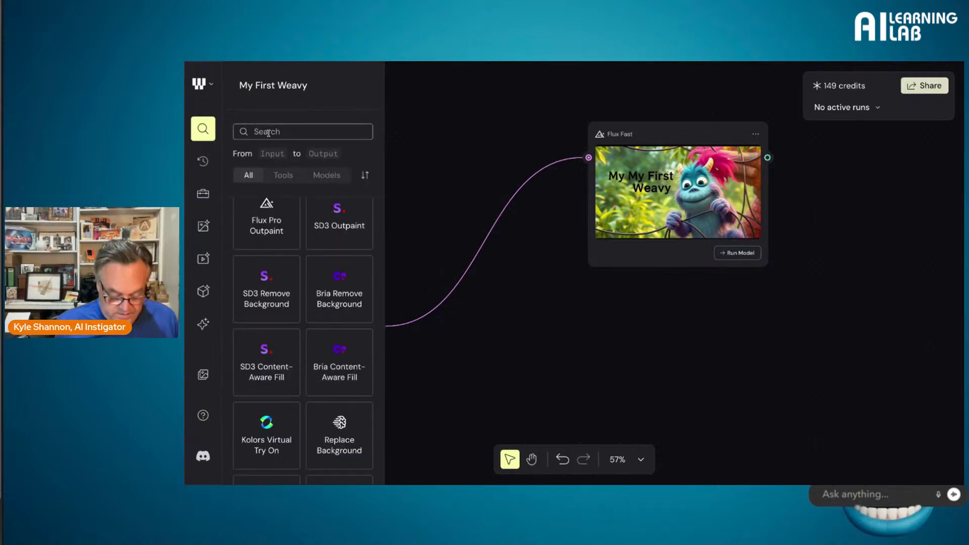
pyautogui.write('nano')
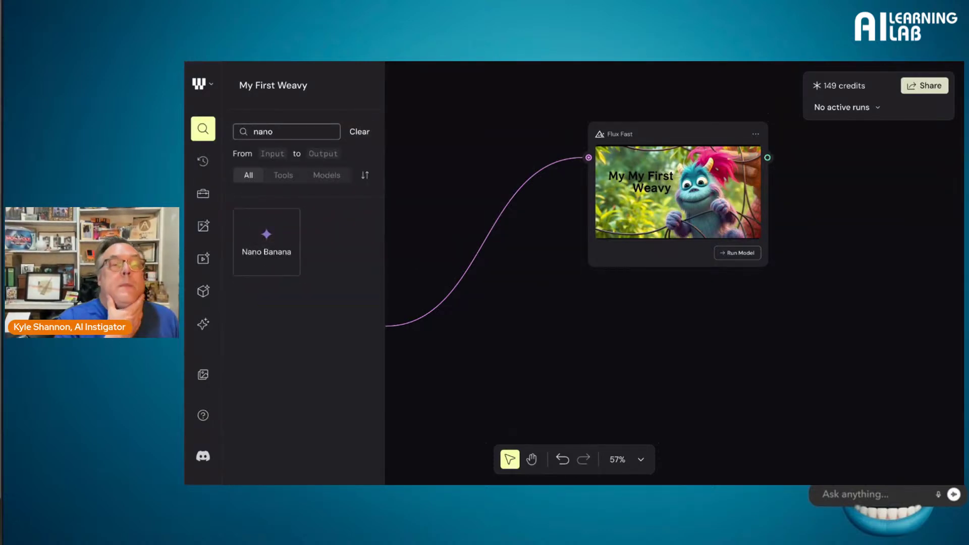
pyautogui.click(272, 243)
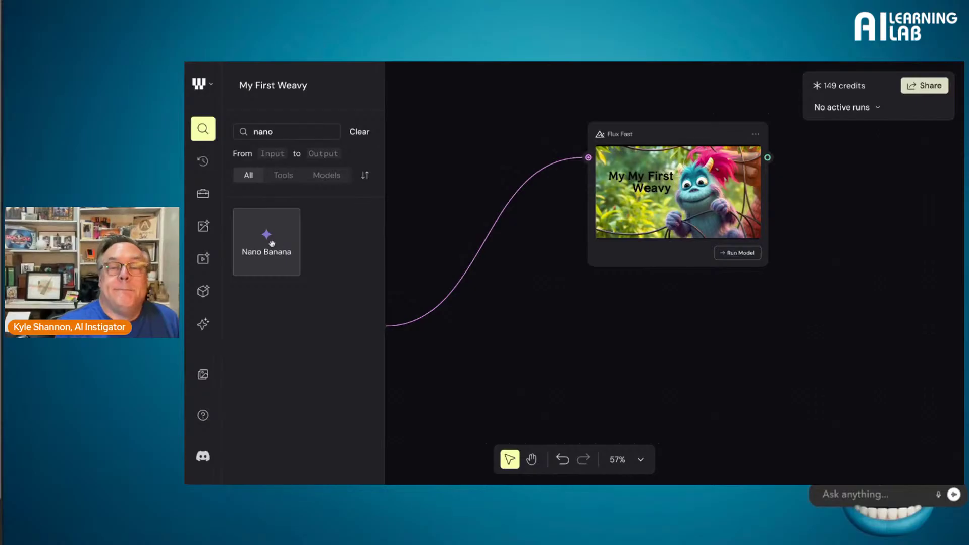
pyautogui.click(272, 244)
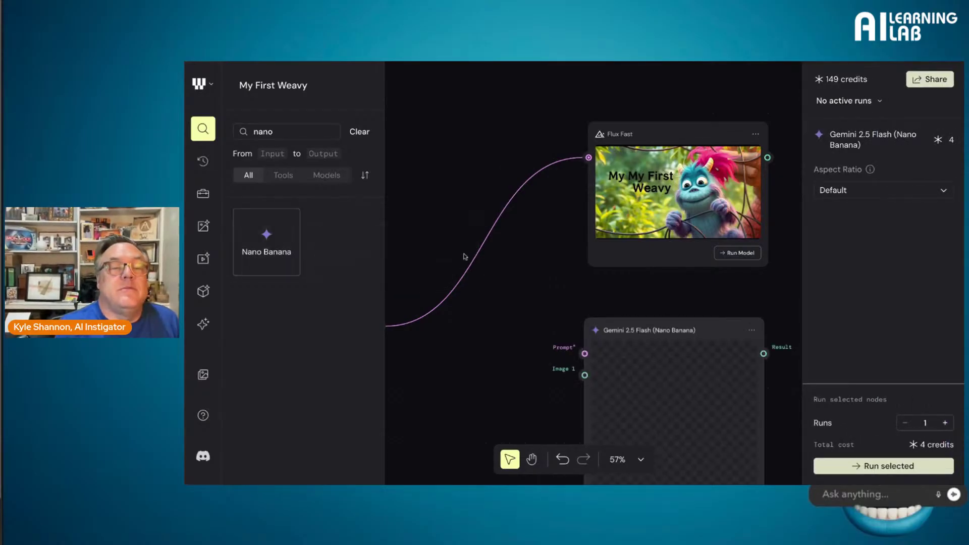
# Step: Connect the Prompt node's output to the Nano Banana prompt input, and run the model to view its image
pyautogui.scroll(-5, 438, 266)
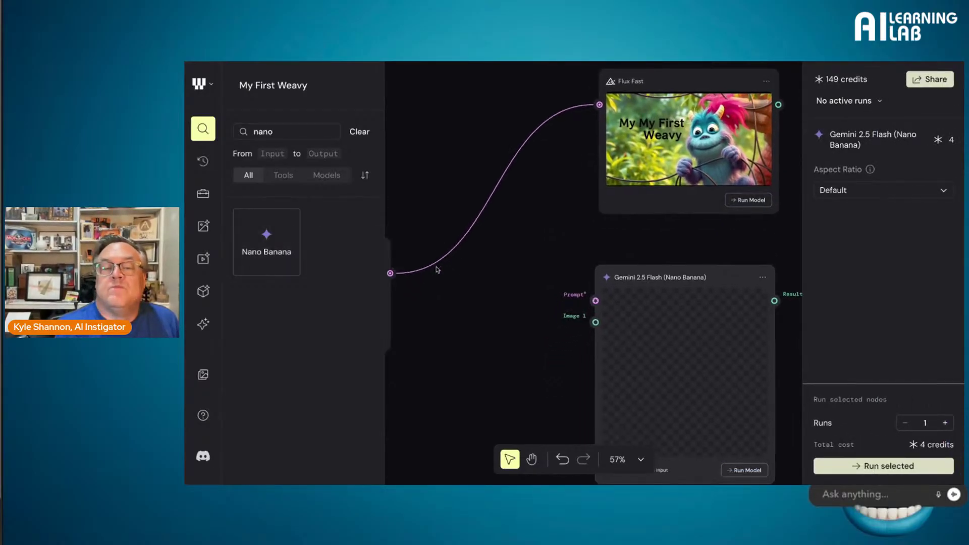
pyautogui.scroll(-1, 438, 269)
pyautogui.moveTo(450, 158); pyautogui.dragTo(655, 186)
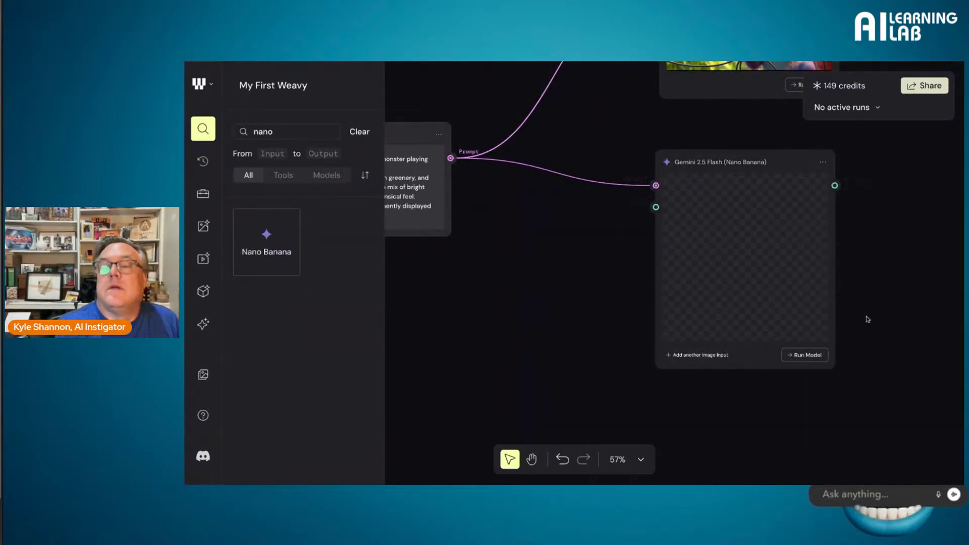
pyautogui.click(803, 355)
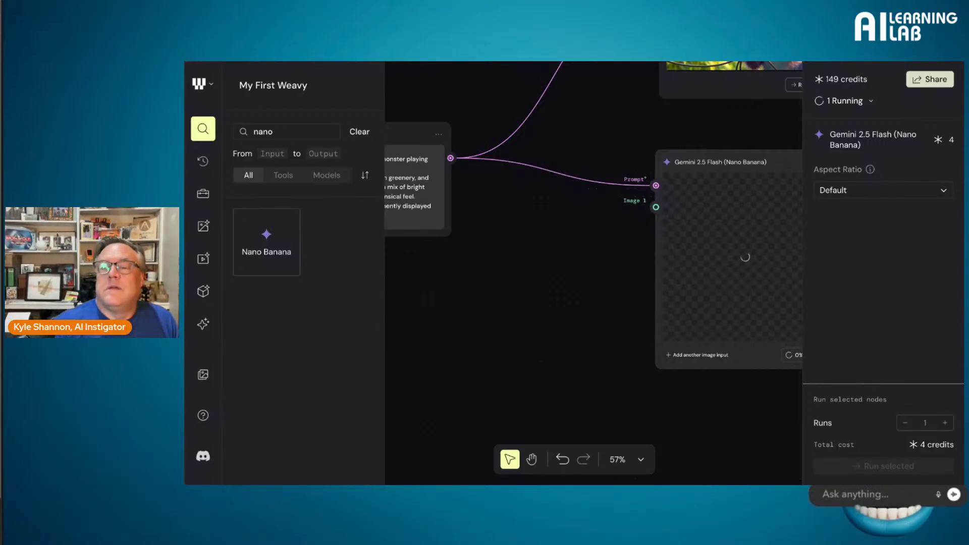
pyautogui.scroll(-5, 557, 278)
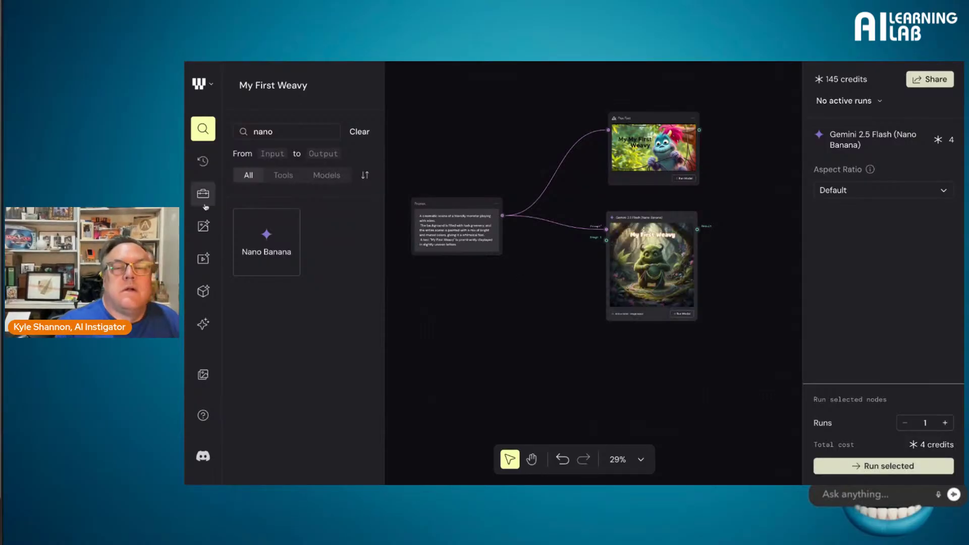
pyautogui.scroll(6, 656, 162)
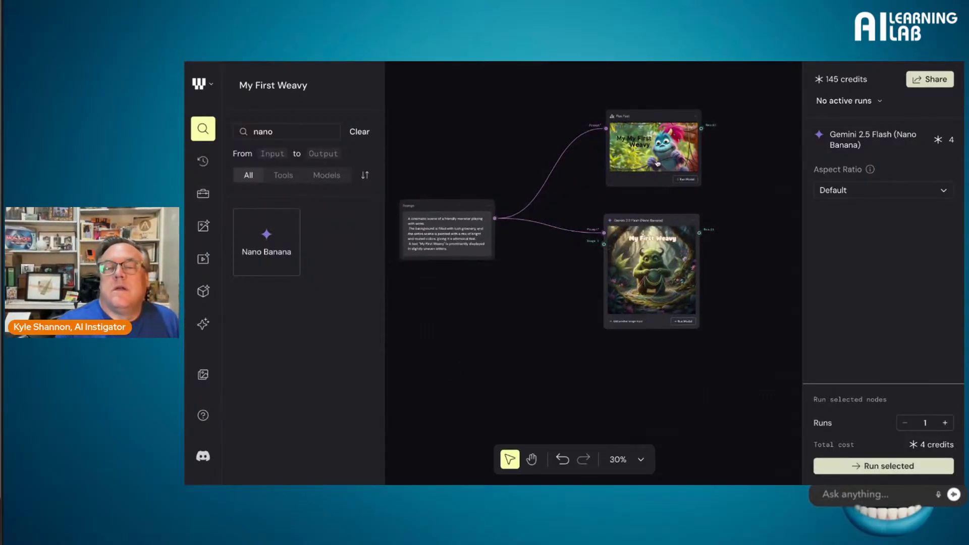
pyautogui.scroll(-5, 657, 163)
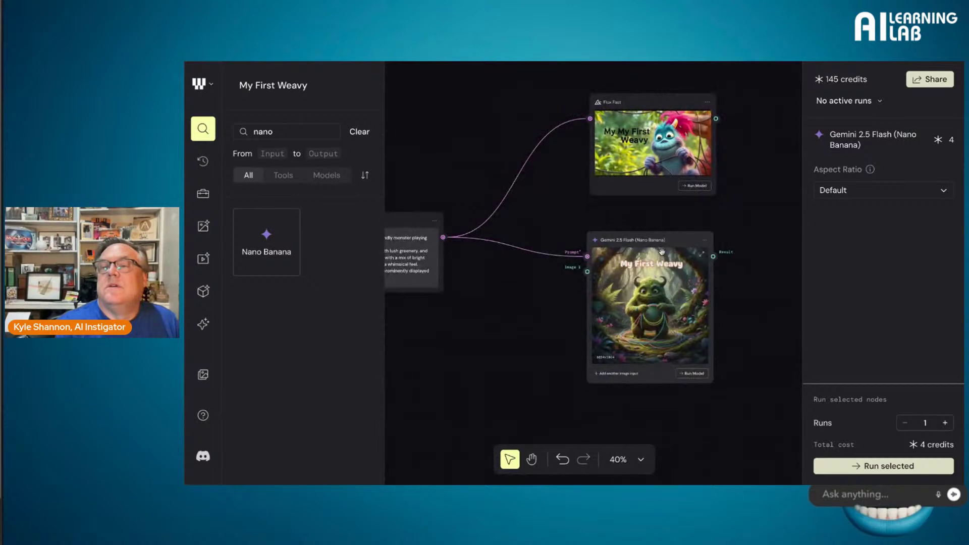
# Step: Set the Nano Banana aspect ratio to 16:9 and run the model again
pyautogui.click(840, 197)
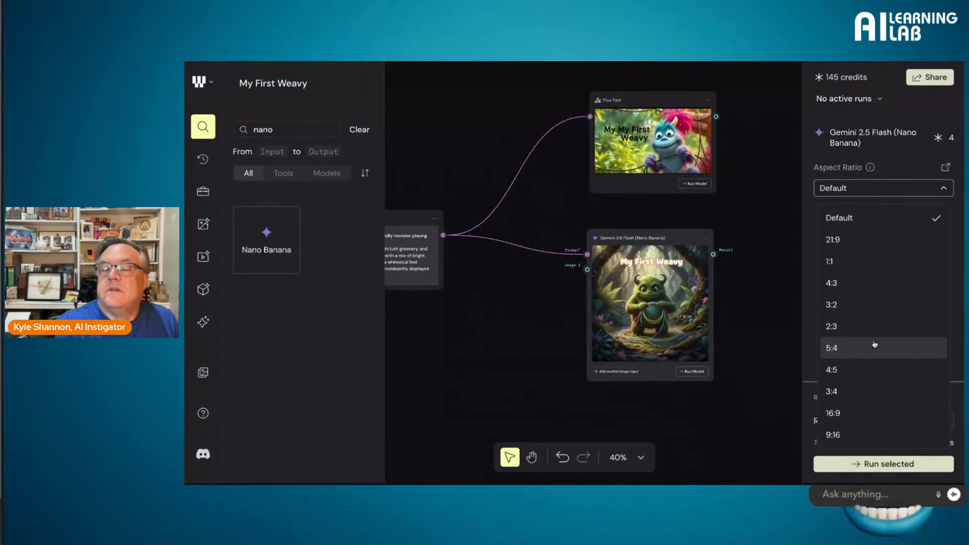
pyautogui.click(853, 413)
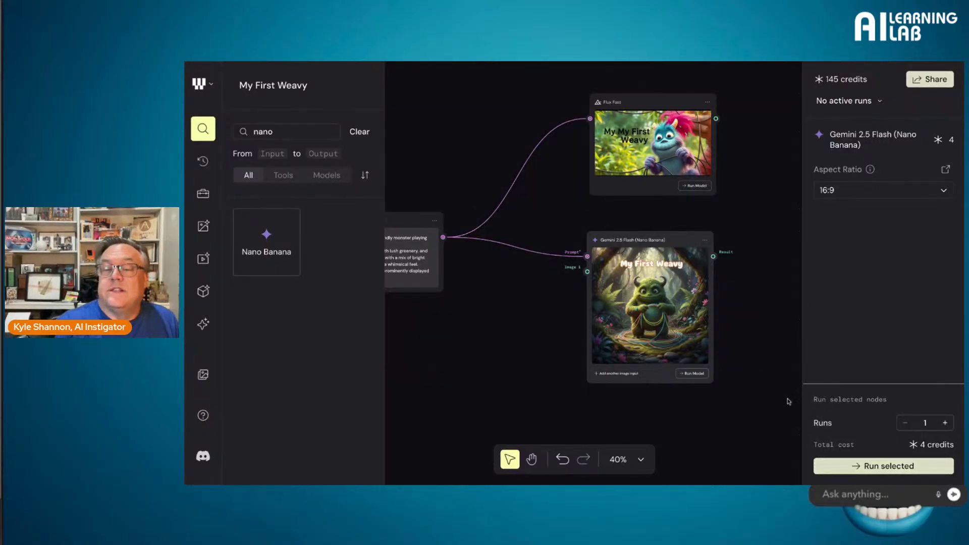
pyautogui.click(691, 374)
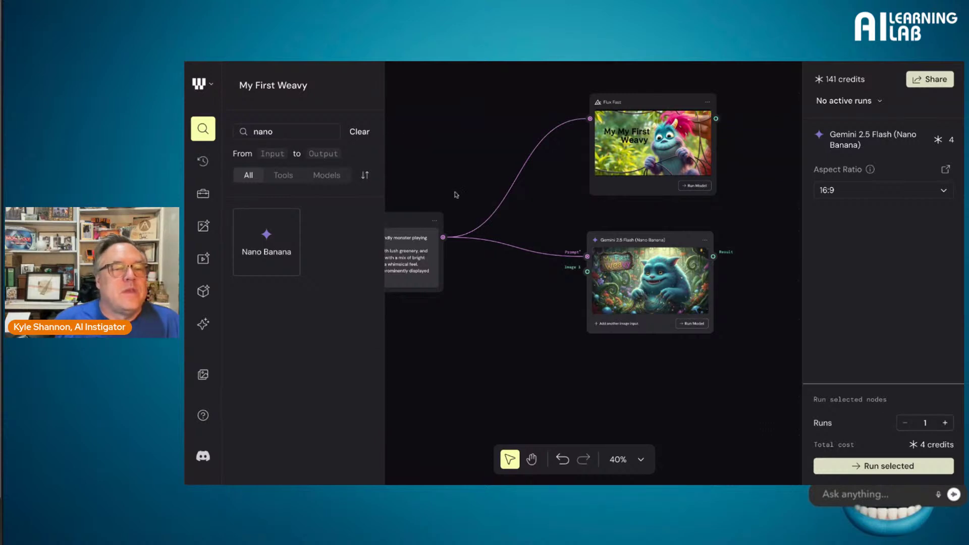
# Step: Add a Painter tool beside the Nano Banana node and connect the Nano Banana result to its image input
pyautogui.click(203, 193)
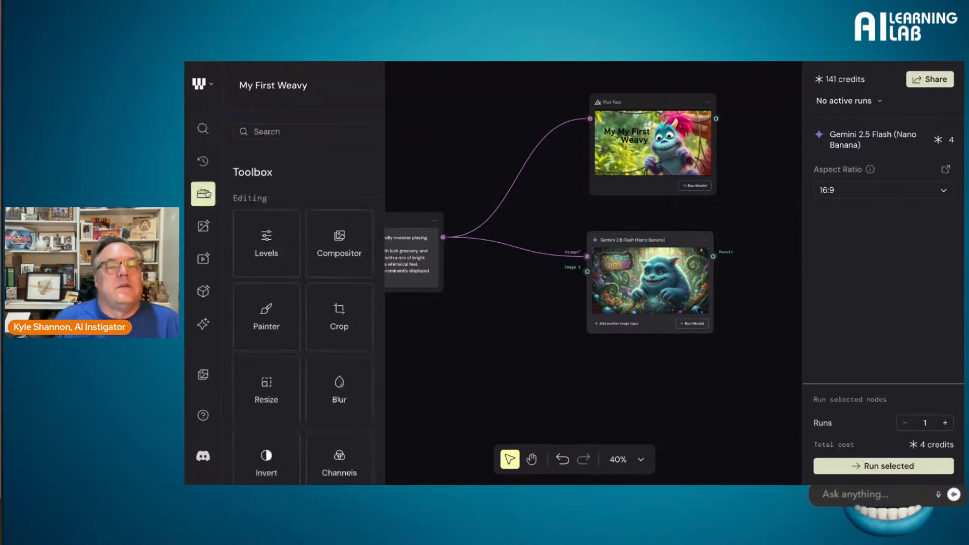
pyautogui.scroll(-2, 247, 269)
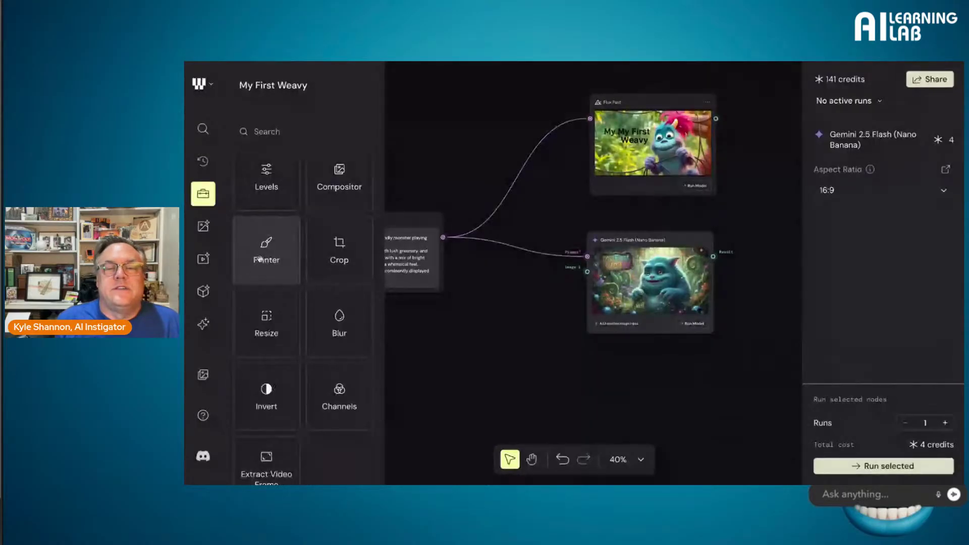
pyautogui.moveTo(259, 259)
pyautogui.mouseDown()
pyautogui.moveTo(506, 344)
pyautogui.moveTo(485, 266)
pyautogui.moveTo(828, 221)
pyautogui.mouseUp()
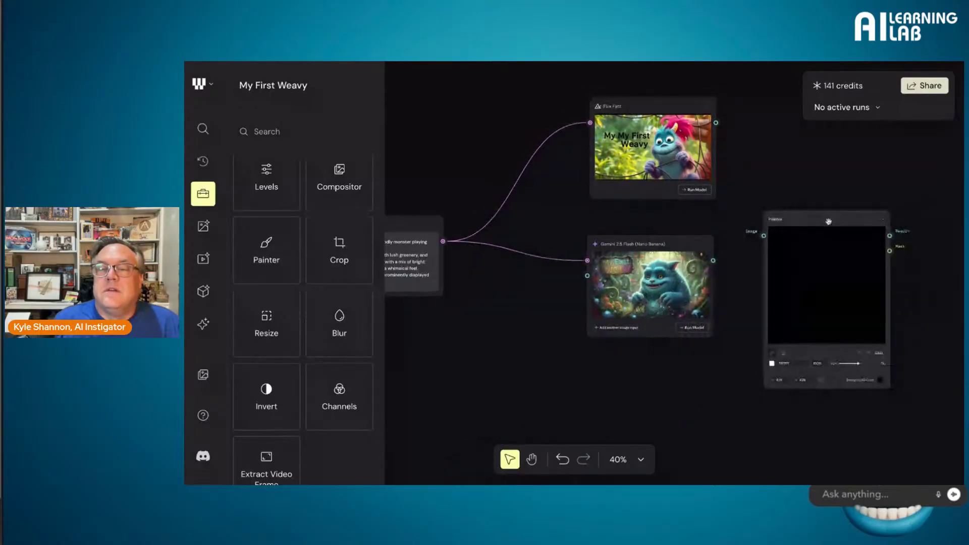
pyautogui.moveTo(713, 260); pyautogui.dragTo(760, 235)
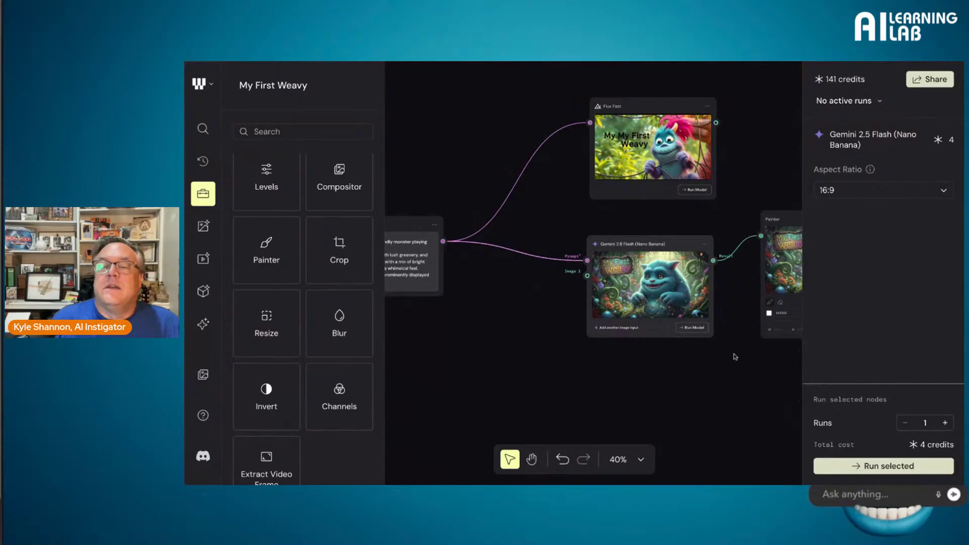
pyautogui.click(735, 356)
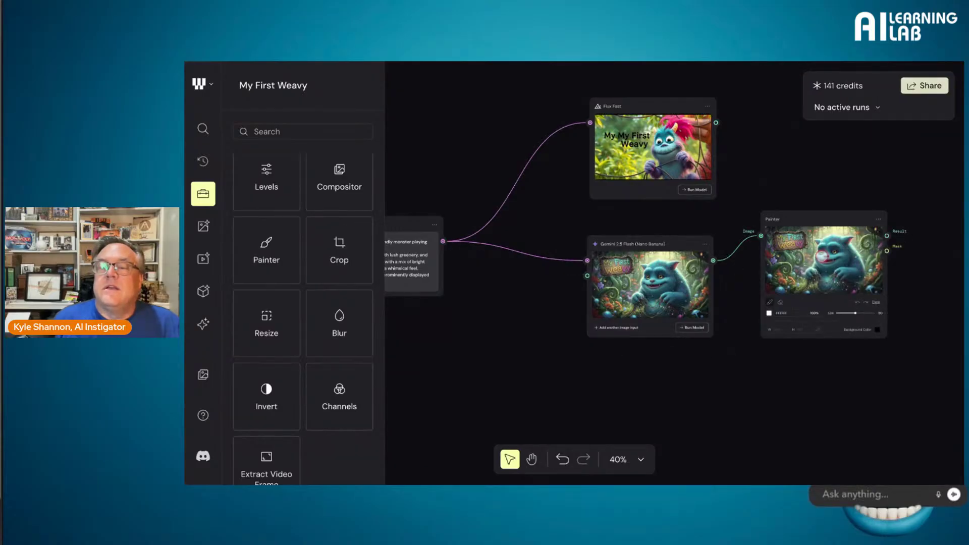
# Step: Try a white brush stroke across the image in the Painter node, and delete the node
pyautogui.scroll(5, 820, 255)
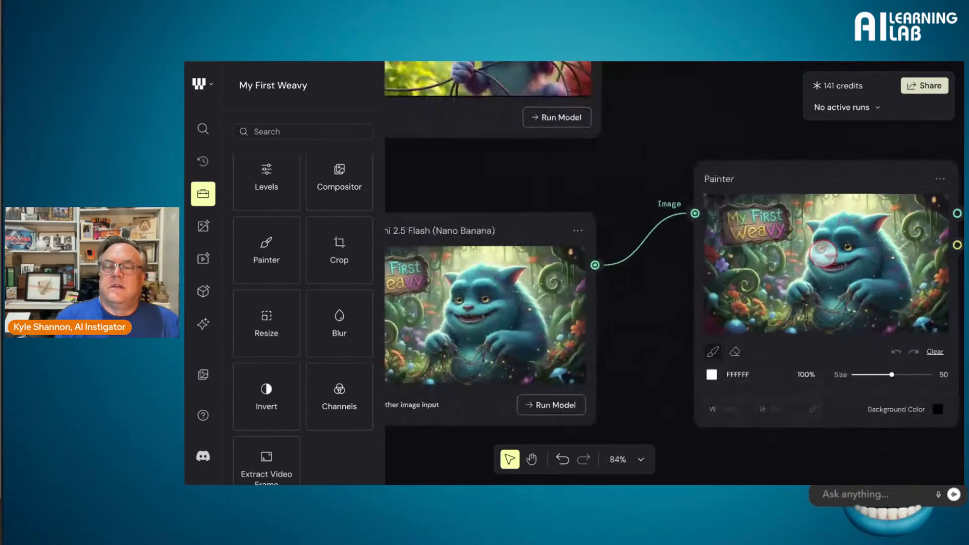
pyautogui.moveTo(824, 253); pyautogui.dragTo(705, 256)
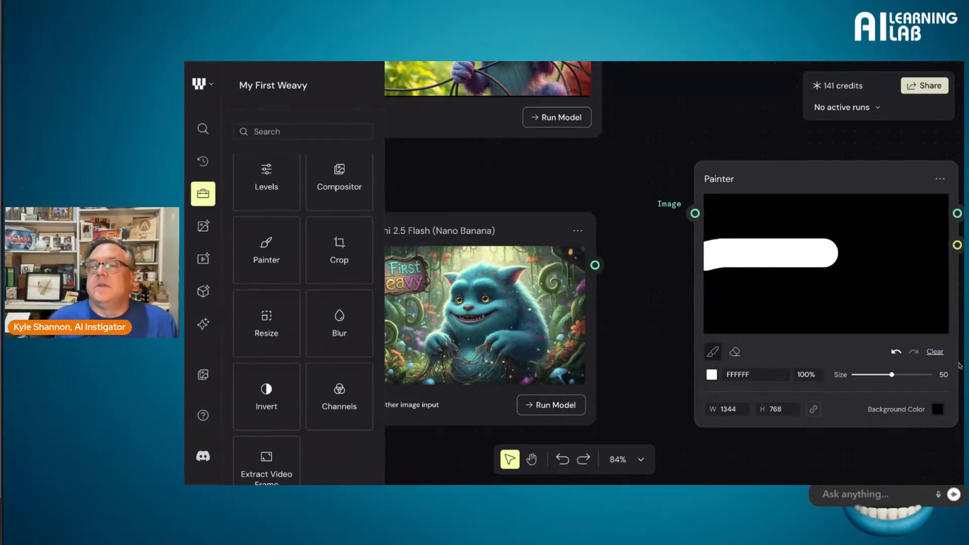
pyautogui.click(940, 179)
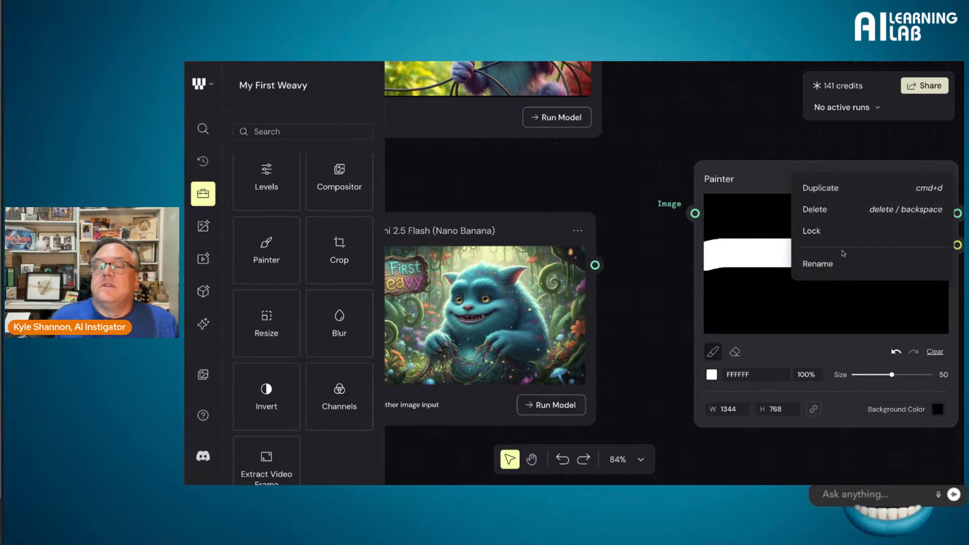
pyautogui.click(822, 211)
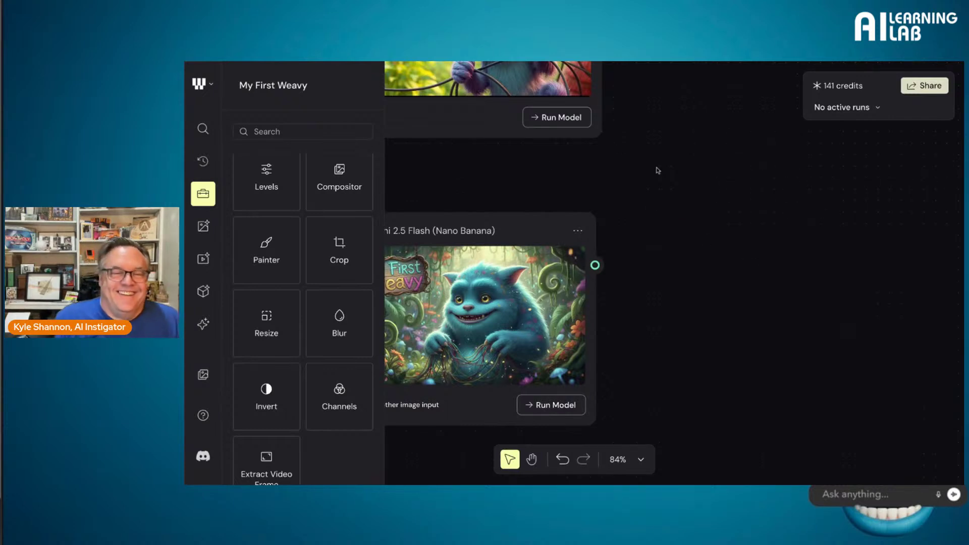
# Step: Look through the toolbox's editing, matte and text tools, including the descriptions of Mask by Text and Prompt Concatenator
pyautogui.scroll(-5, 657, 170)
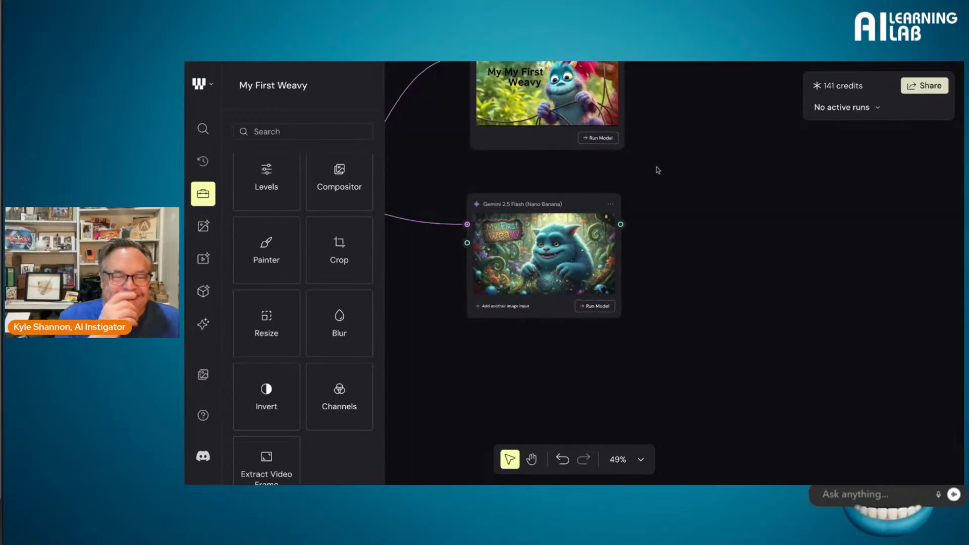
pyautogui.scroll(-3, 657, 170)
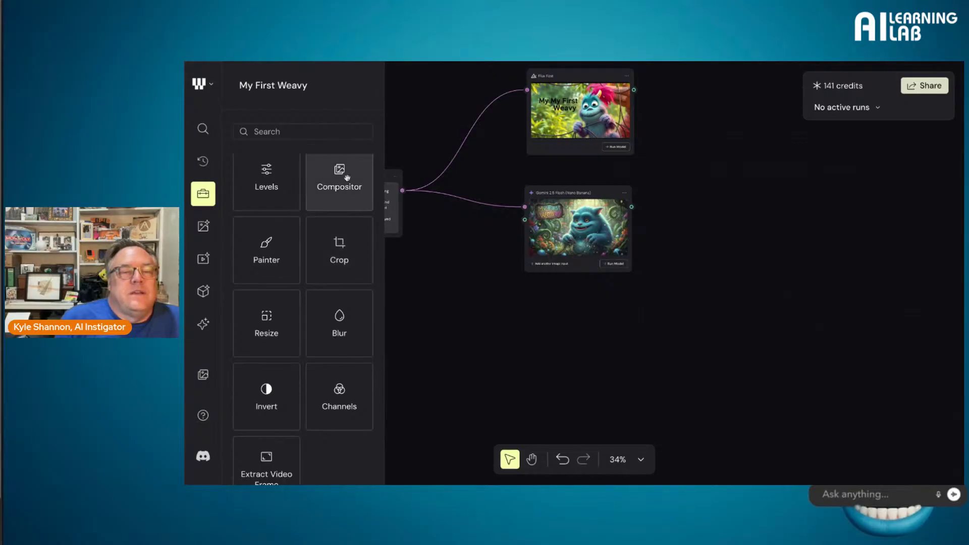
pyautogui.scroll(-6, 330, 247)
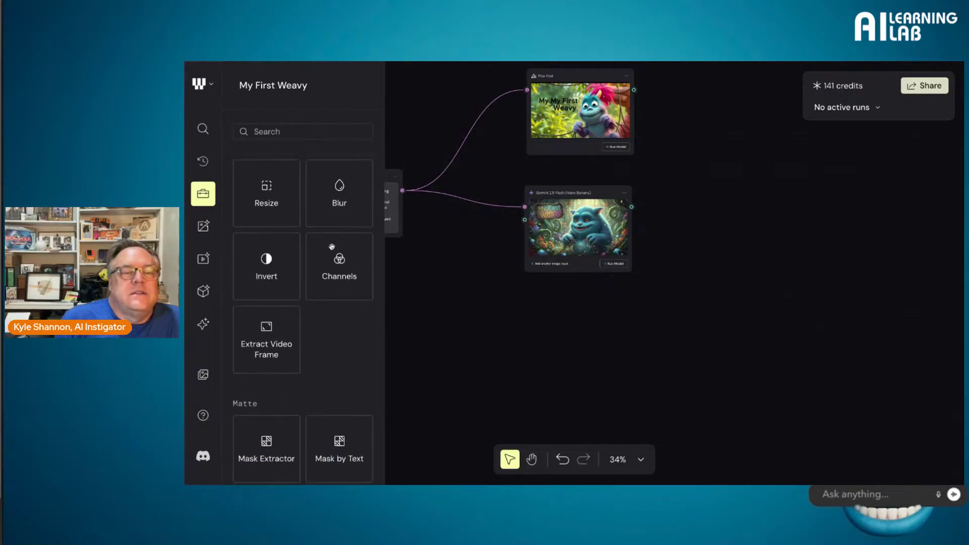
pyautogui.scroll(-2, 330, 247)
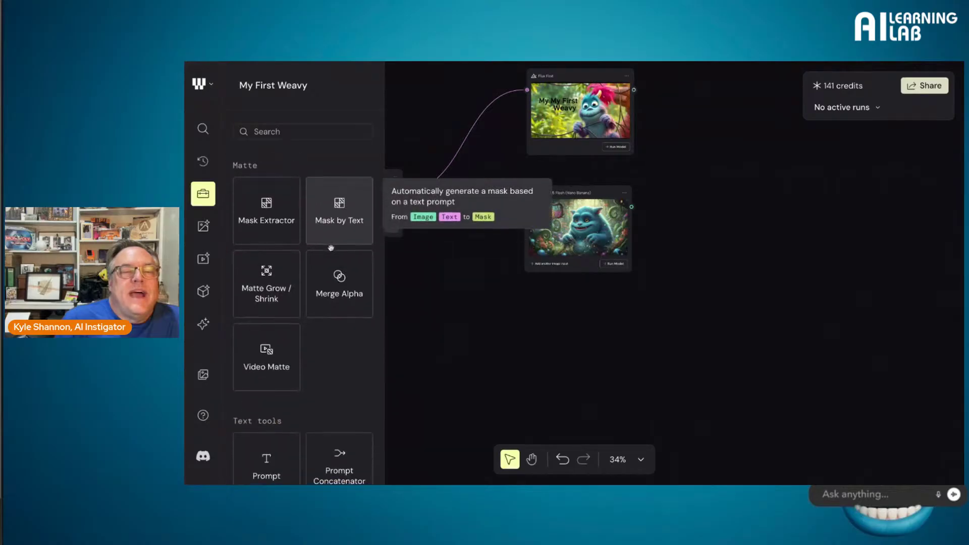
pyautogui.scroll(-5, 337, 351)
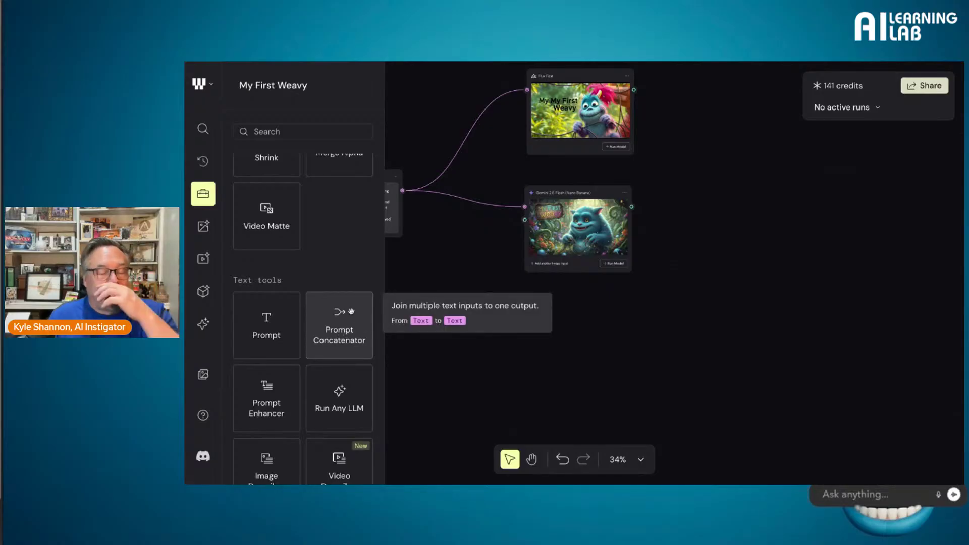
pyautogui.scroll(-3, 351, 311)
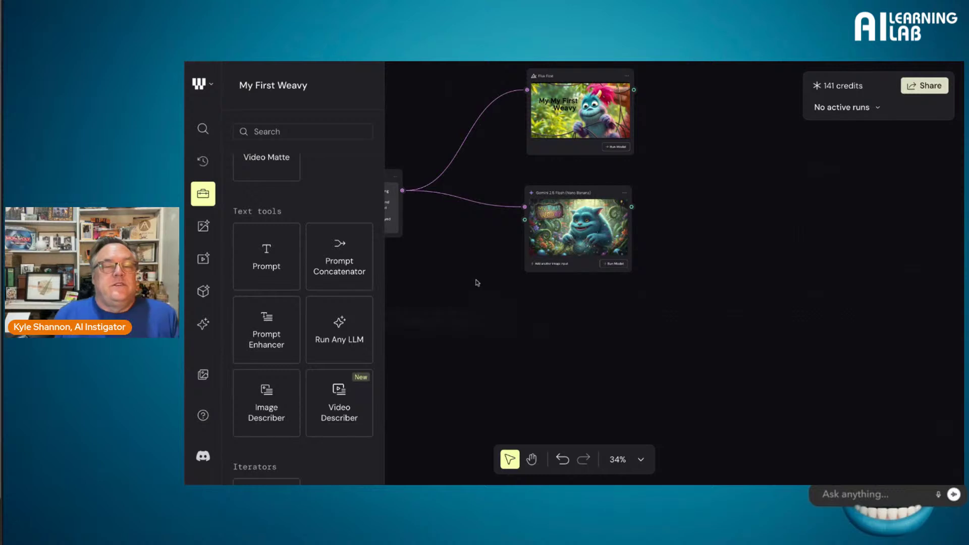
# Step: Disconnect the Prompt node from both the Flux Fast and Nano Banana nodes
pyautogui.hscroll(-3, 456, 266)
pyautogui.hscroll(-2, 483, 269)
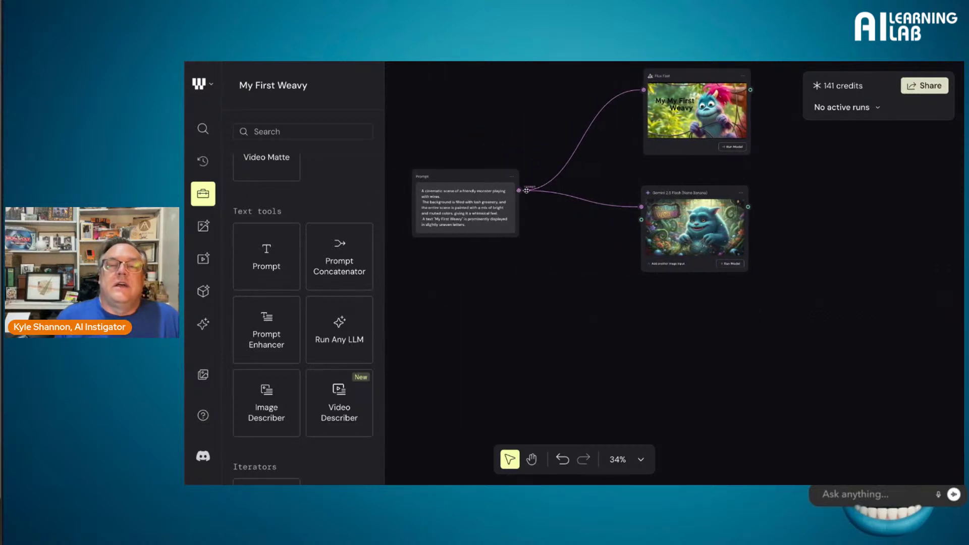
pyautogui.click(546, 192)
pyautogui.click(548, 188)
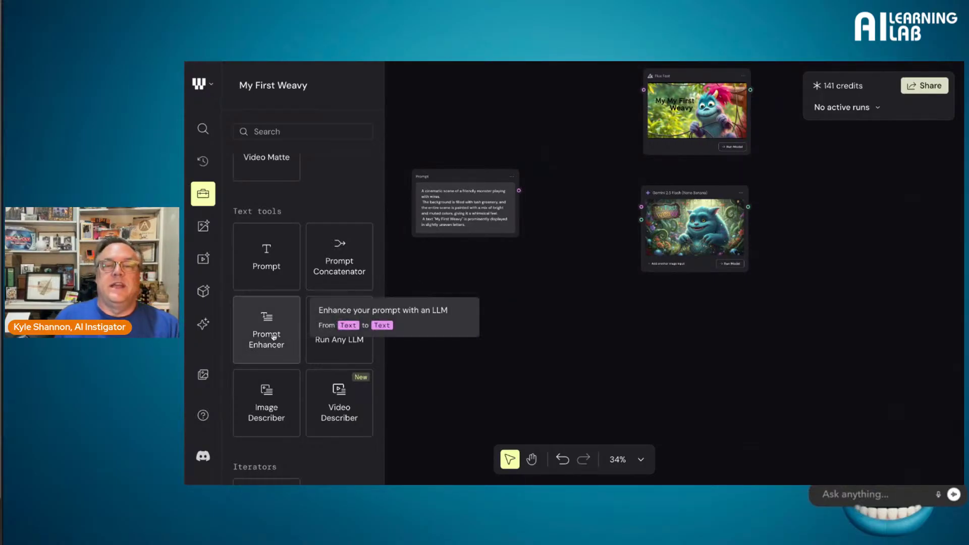
# Step: Insert a Prompt Enhancer node between the Prompt node and the prompt inputs of Flux Fast and Nano Banana
pyautogui.moveTo(273, 336); pyautogui.dragTo(550, 94)
pyautogui.moveTo(491, 177); pyautogui.dragTo(515, 111)
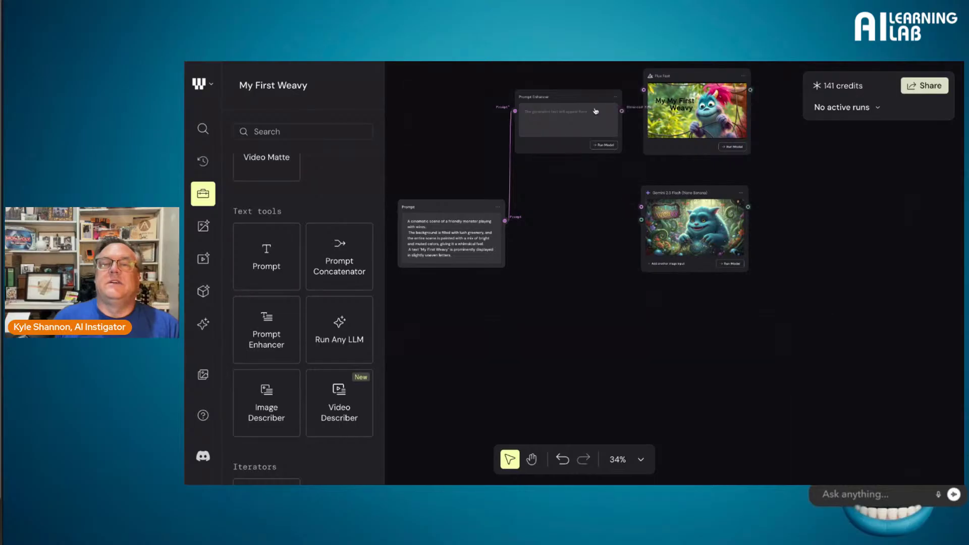
pyautogui.moveTo(595, 111); pyautogui.dragTo(644, 90)
pyautogui.moveTo(588, 107); pyautogui.dragTo(640, 206)
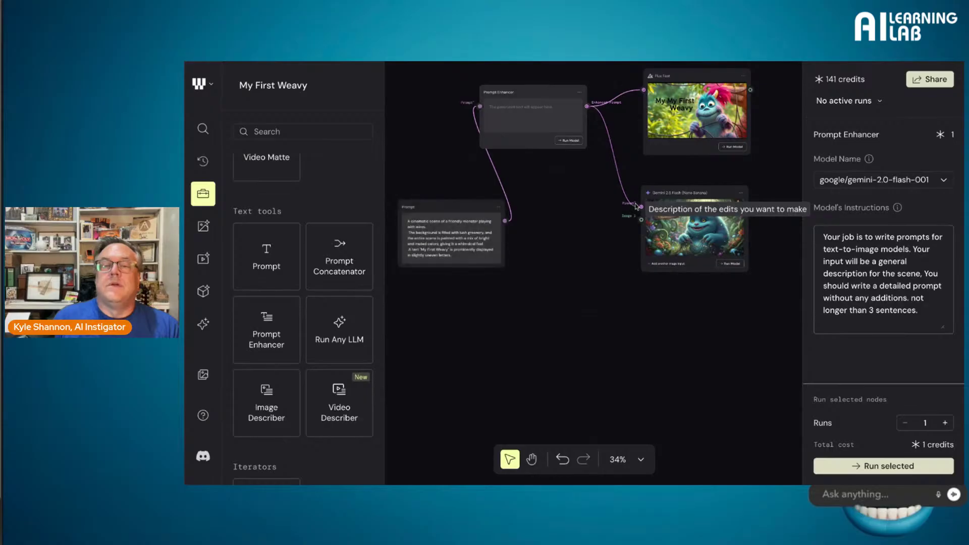
# Step: Replace the Prompt node's text with "70's muscle car restomod in abandoned factory."
pyautogui.tripleClick(446, 231)
pyautogui.hotkey('ctrl', 'a')
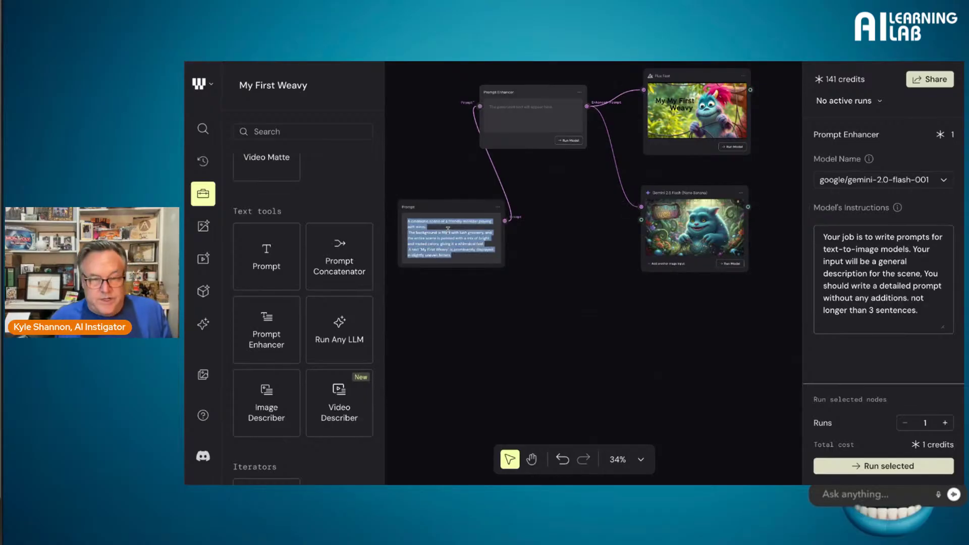
pyautogui.write('a')
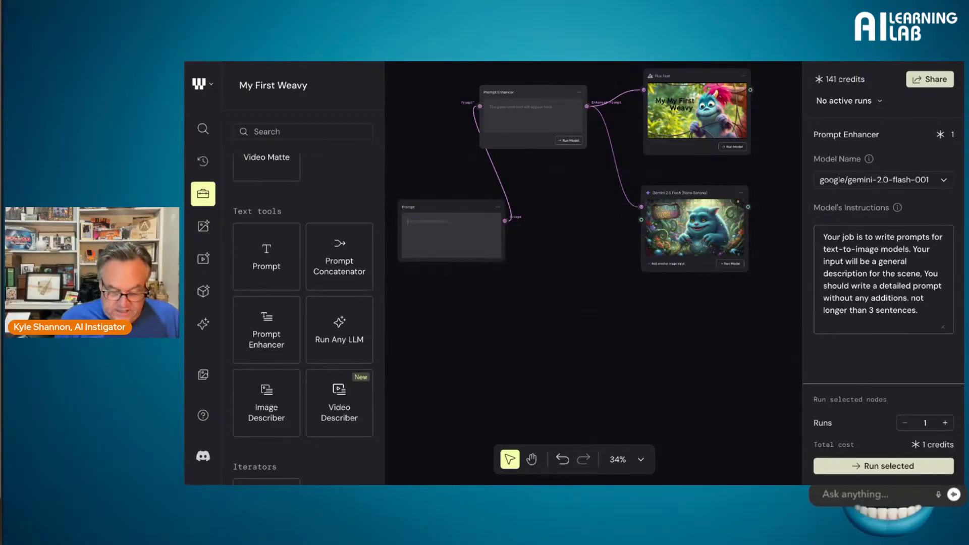
pyautogui.write(' ro')
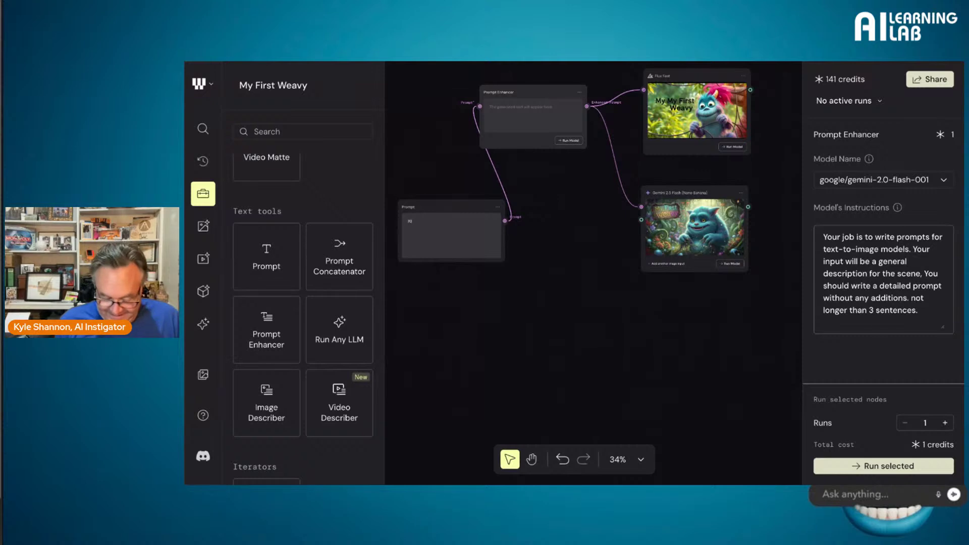
pyautogui.write(' muscle car restomod in abandoned factory.')
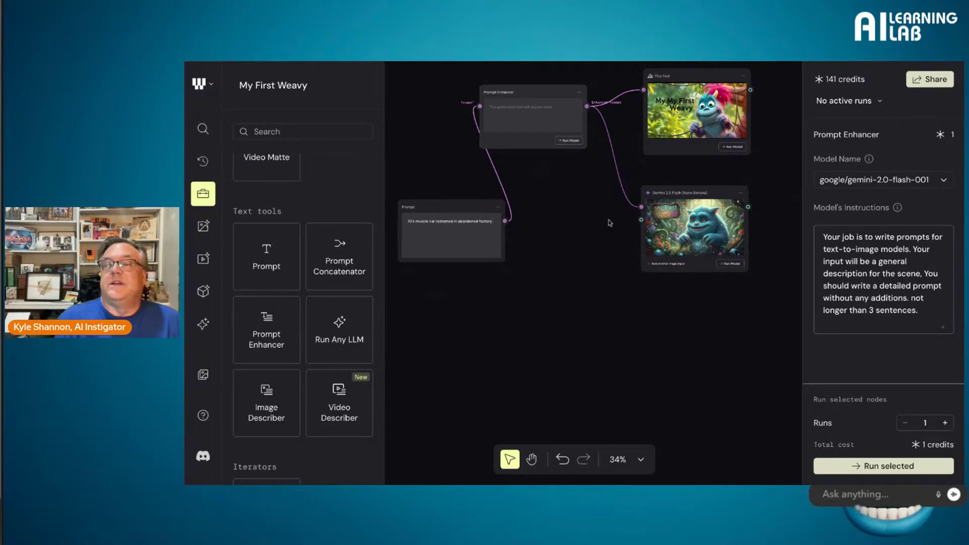
# Step: Move the Prompt node to the left of the Prompt Enhancer, level with it, so their connection runs straight
pyautogui.scroll(10, 610, 220)
pyautogui.scroll(-8, 609, 221)
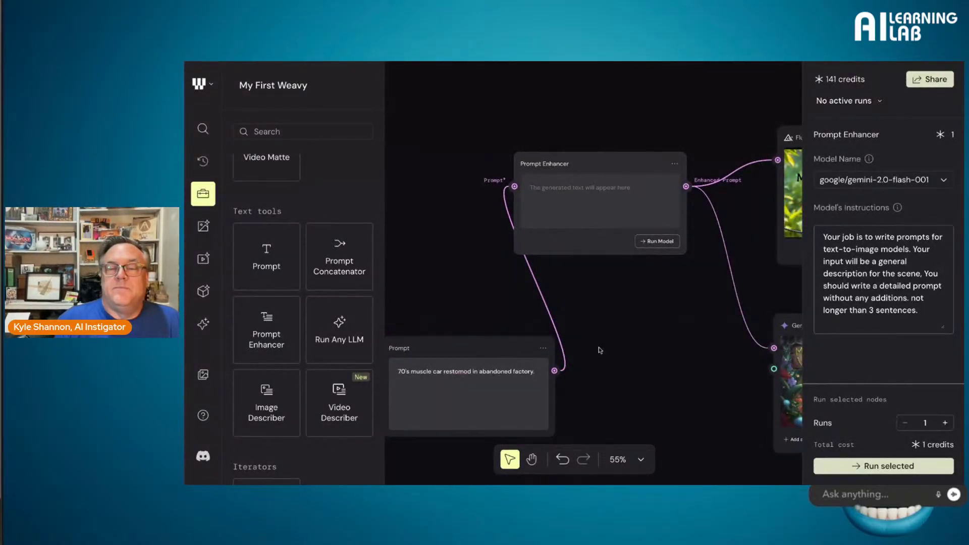
pyautogui.scroll(-5, 600, 350)
pyautogui.click(552, 345)
pyautogui.moveTo(552, 345); pyautogui.dragTo(609, 342)
pyautogui.hscroll(-4, 608, 341)
pyautogui.scroll(-1, 608, 342)
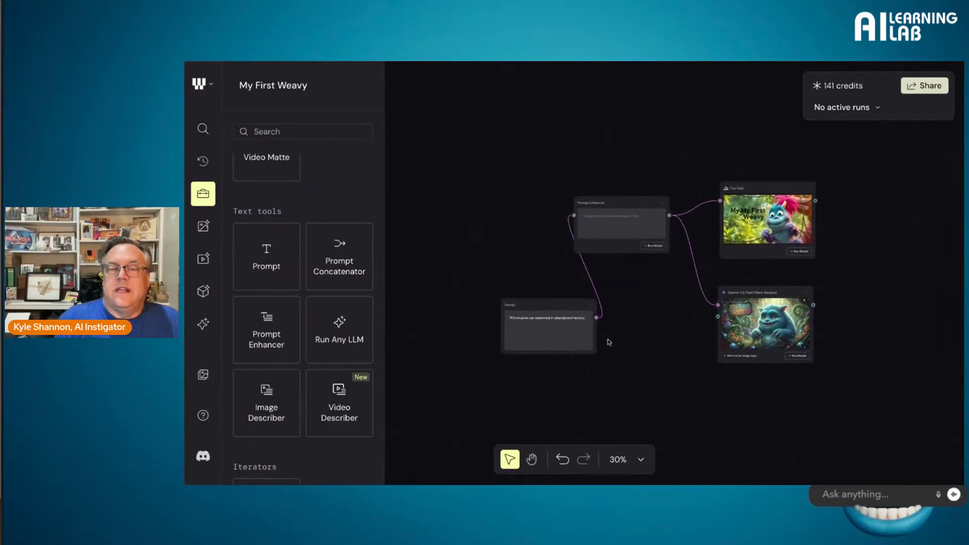
pyautogui.moveTo(595, 302); pyautogui.dragTo(529, 199)
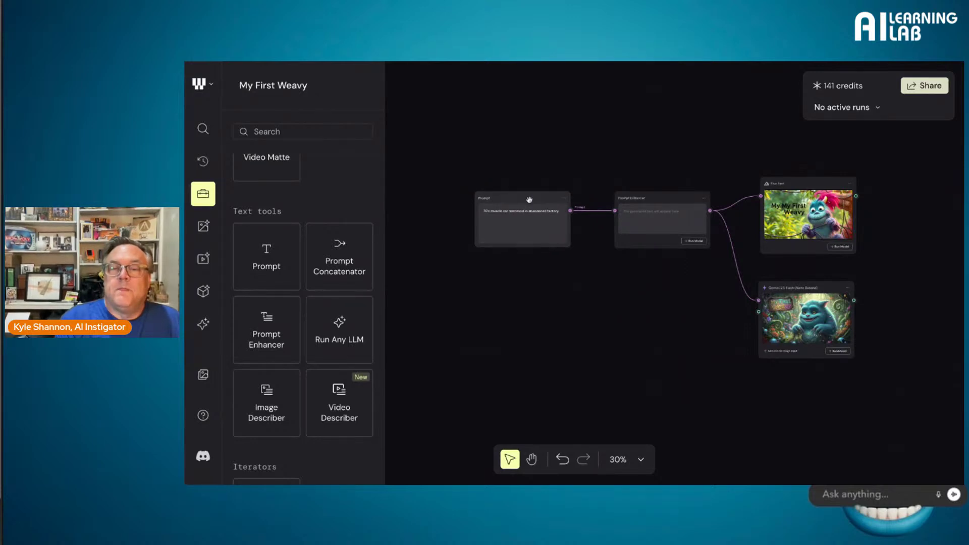
# Step: Change the sentence limit in the Prompt Enhancer's model instructions to 5 sentences
pyautogui.scroll(5, 529, 198)
pyautogui.scroll(-2, 529, 199)
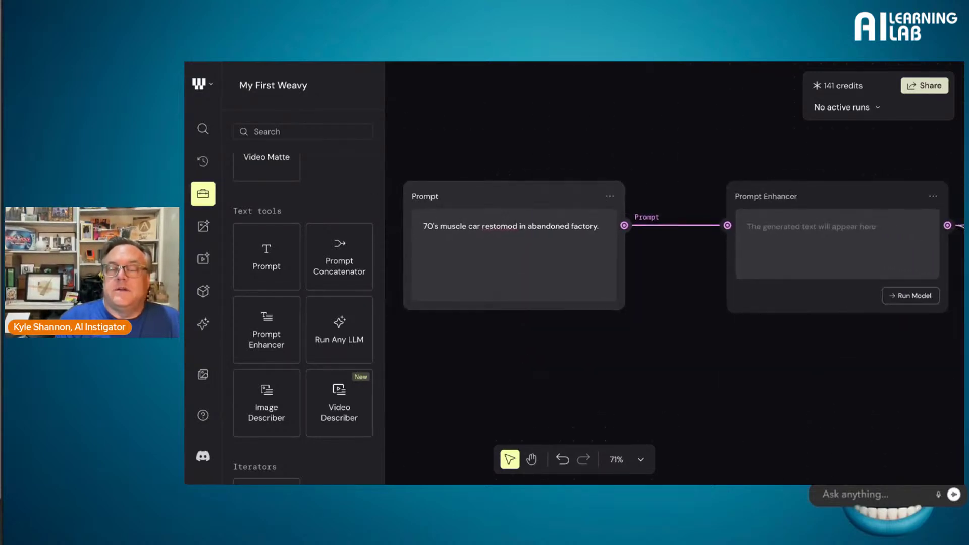
pyautogui.click(892, 295)
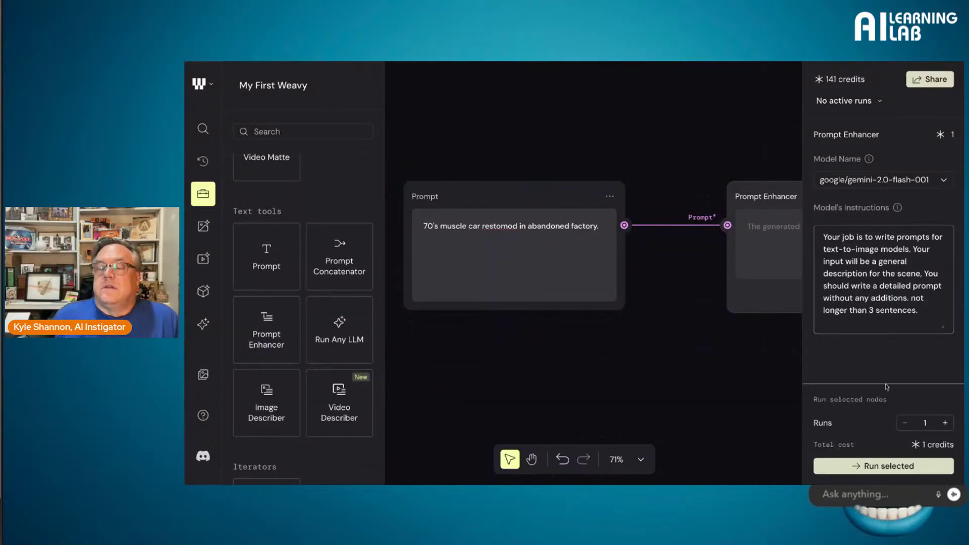
pyautogui.doubleClick(870, 310)
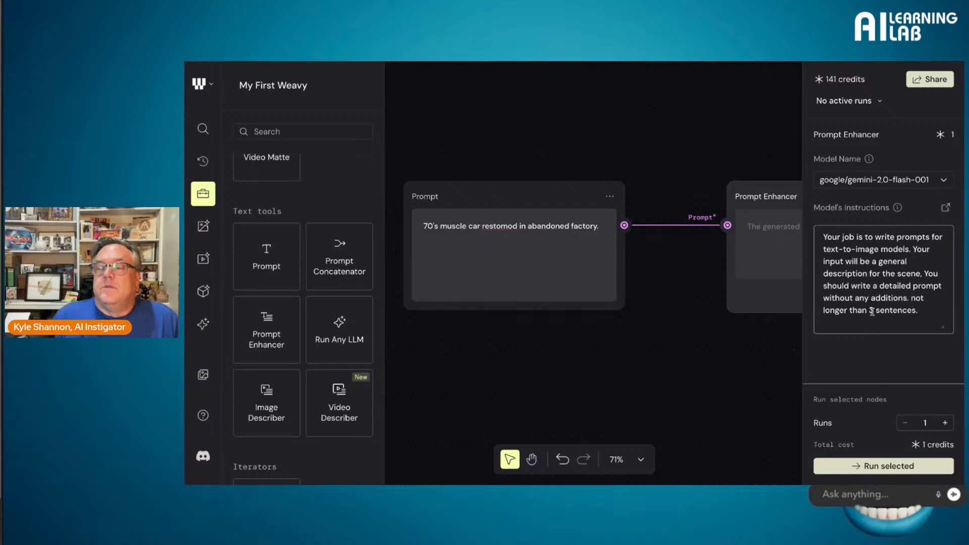
pyautogui.write('5')
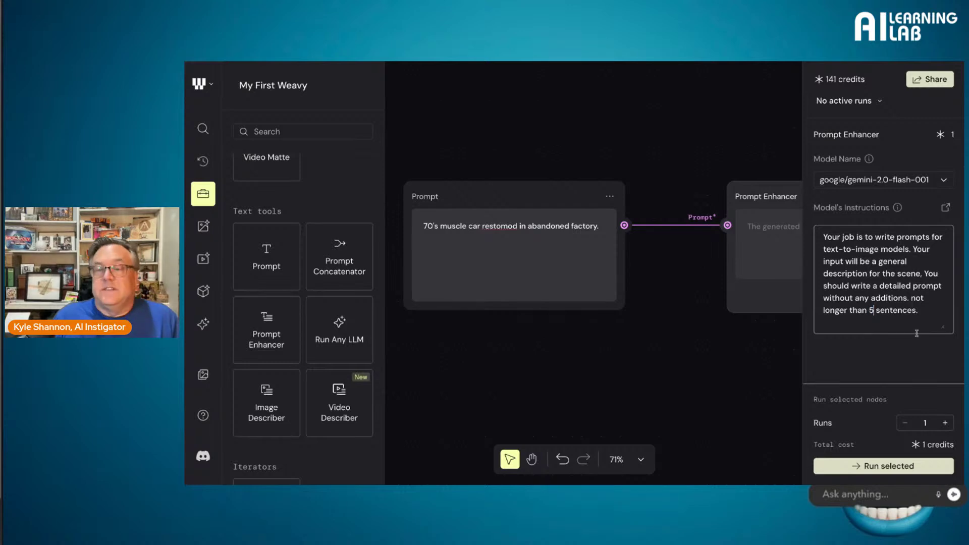
# Step: Add "You should include details scene, subject and time of day." to the end of the Prompt Enhancer's model instructions
pyautogui.click(944, 319)
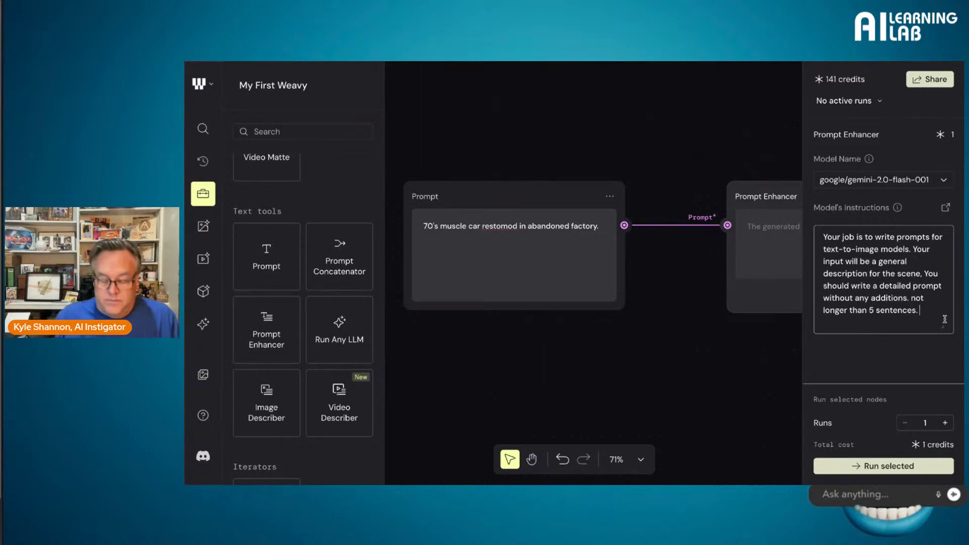
pyautogui.write('You should')
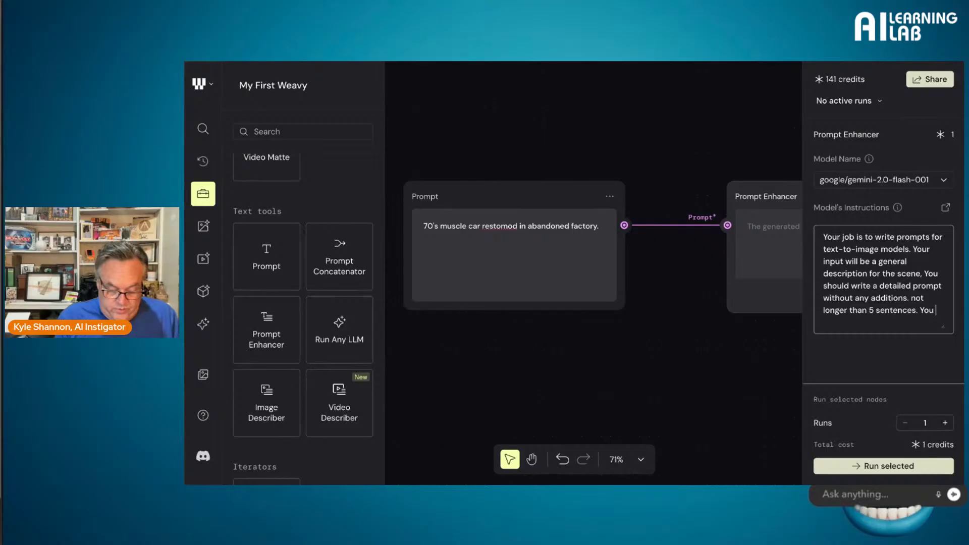
pyautogui.write(' include ')
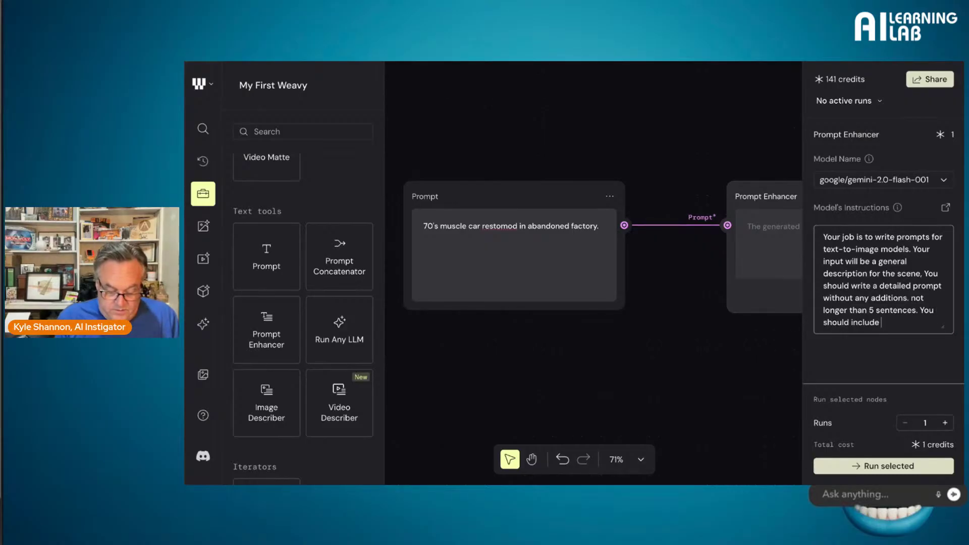
pyautogui.write('d')
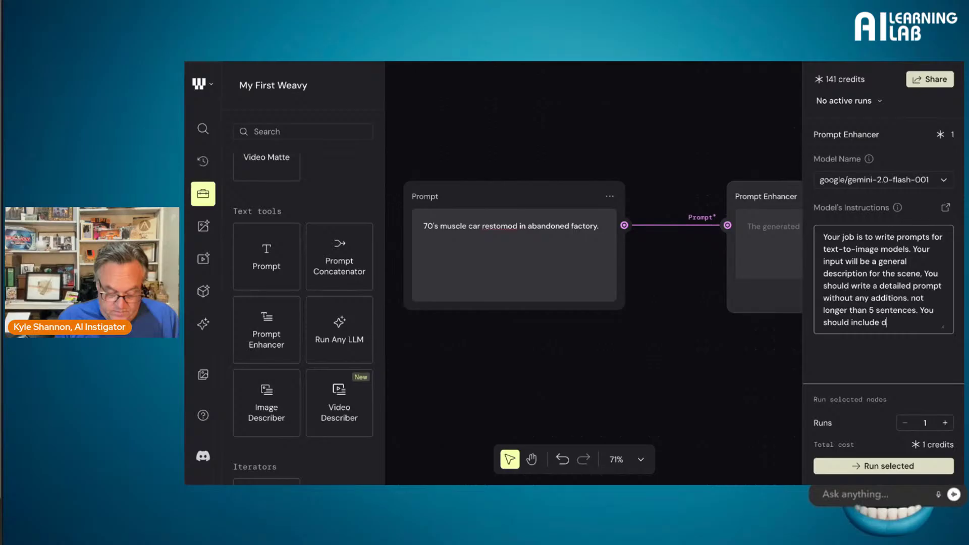
pyautogui.write('etails scene')
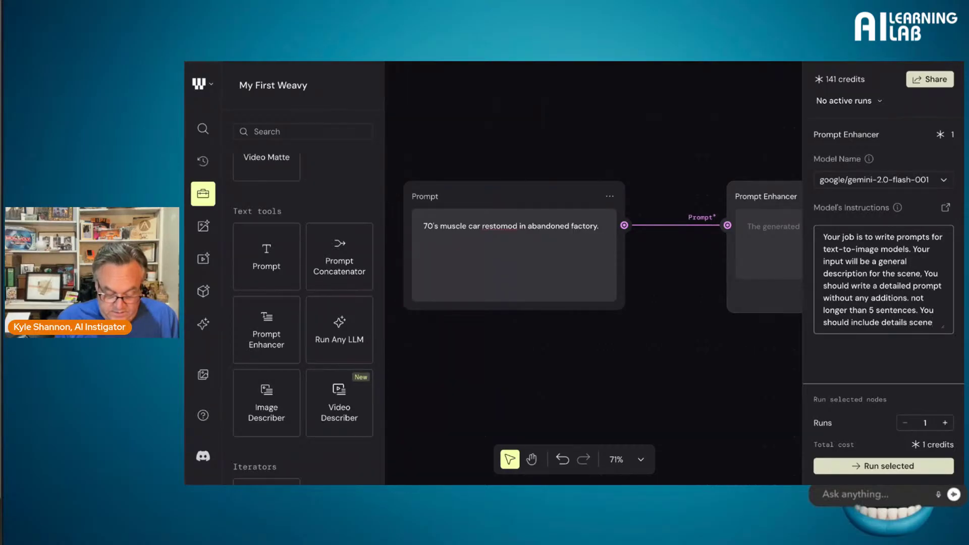
pyautogui.write(', o')
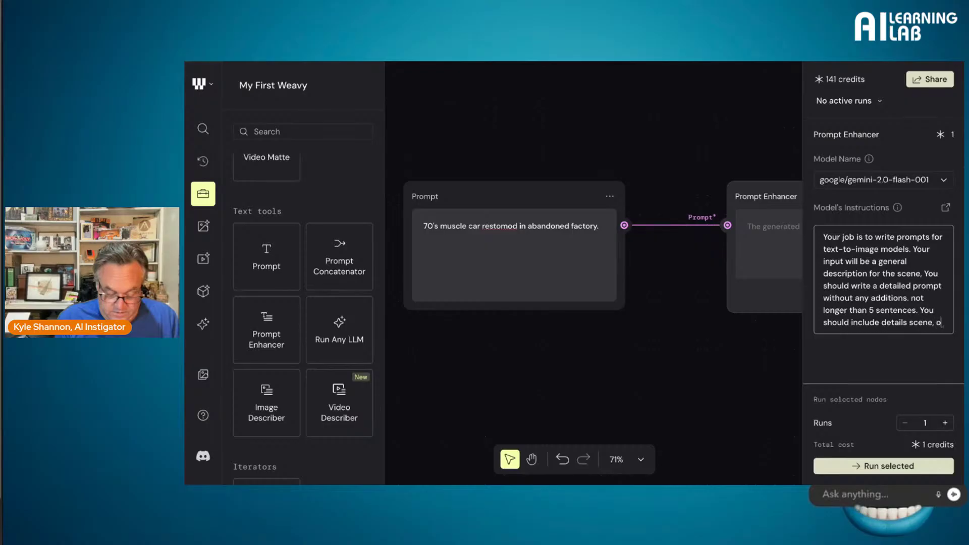
pyautogui.press('BackSpace')
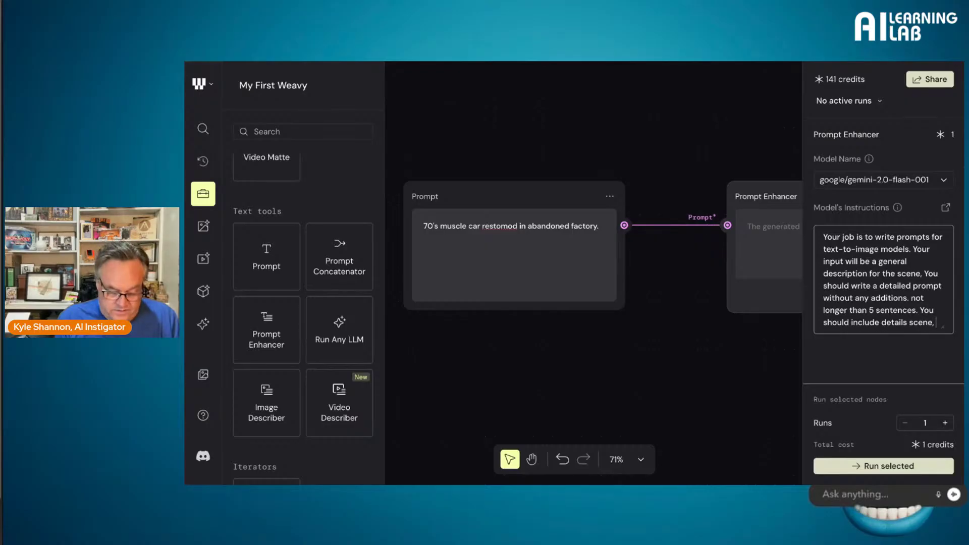
pyautogui.write('subje')
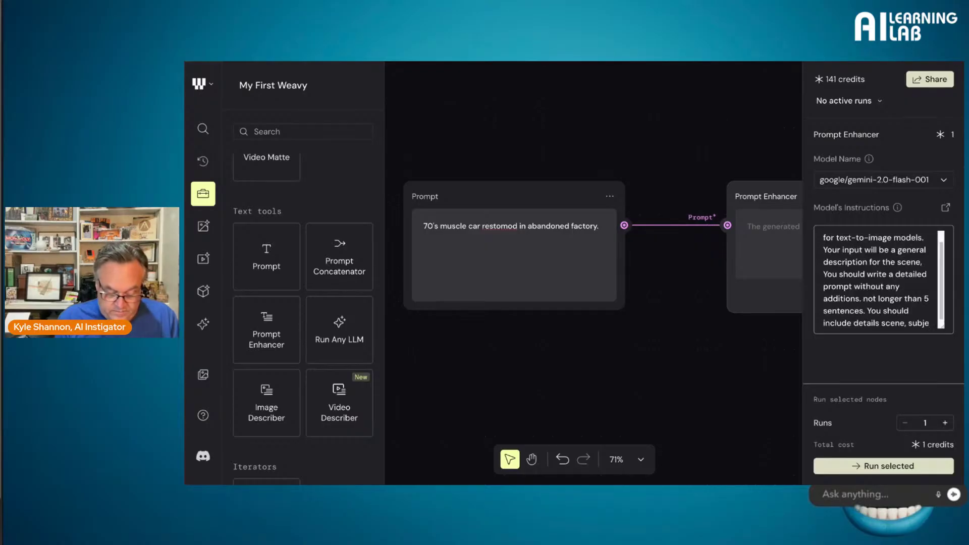
pyautogui.write('ct')
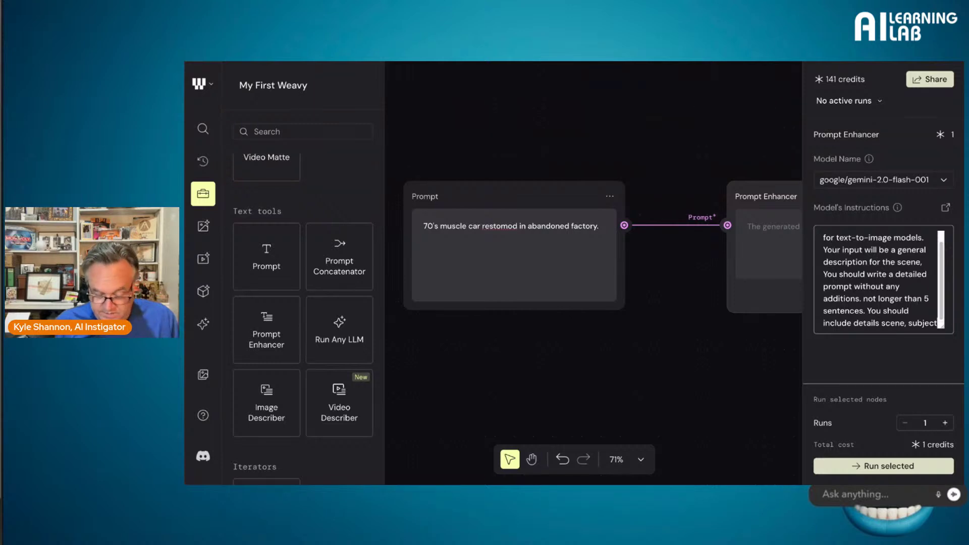
pyautogui.write('and')
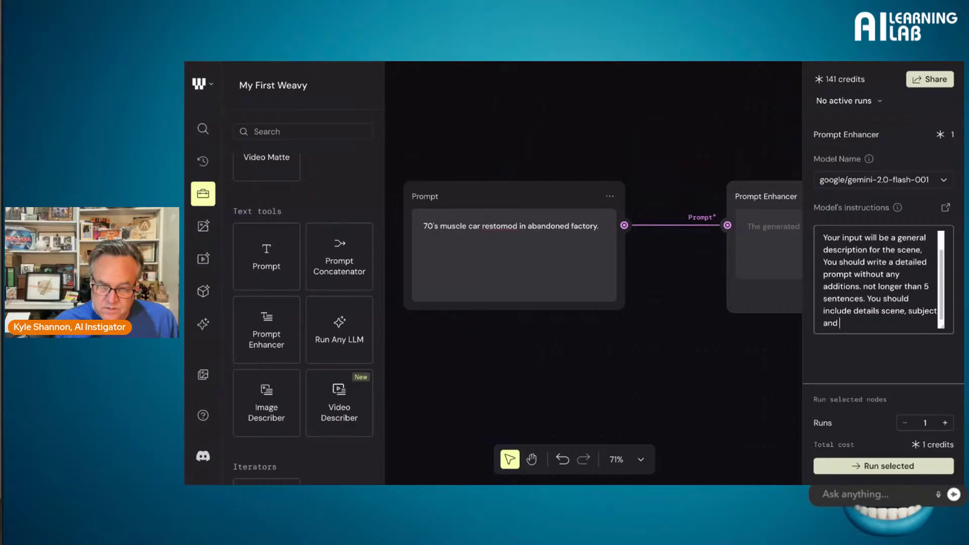
pyautogui.write(' time of day. You should ')
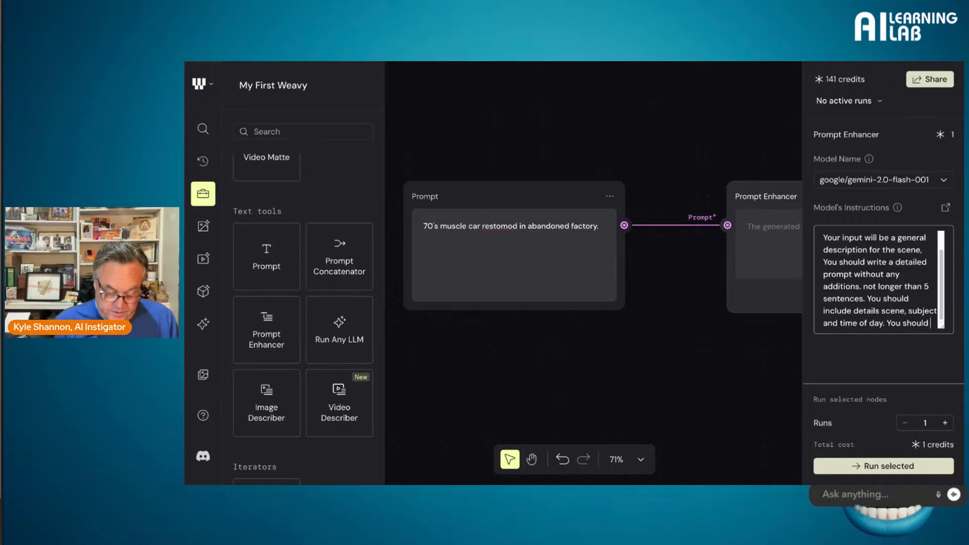
# Step: Extend the Prompt Enhancer's instructions with "You should include lighting, visual style (e.g. impressionist painting, ektachrome film, etc) and camera angle"
pyautogui.write('include lighting, visual style (e.g.')
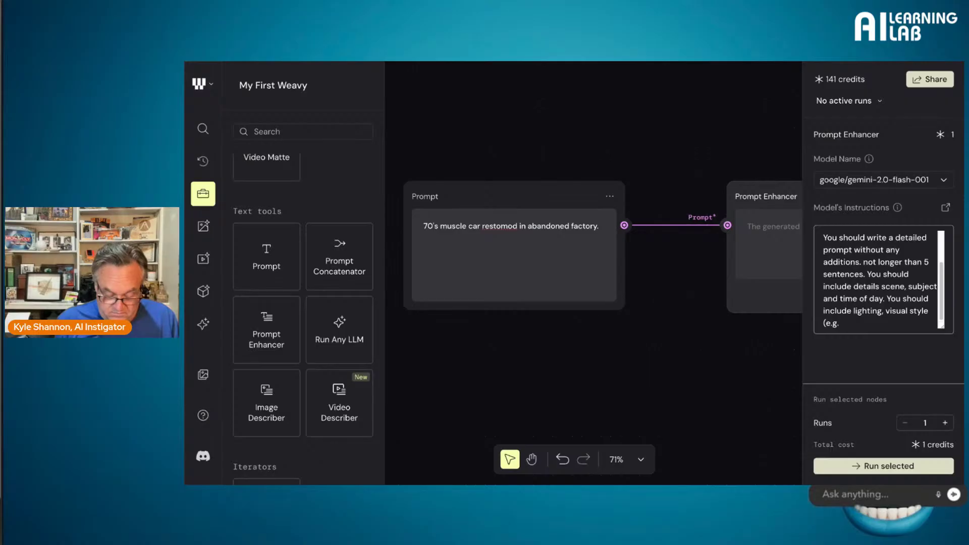
pyautogui.write(' impression')
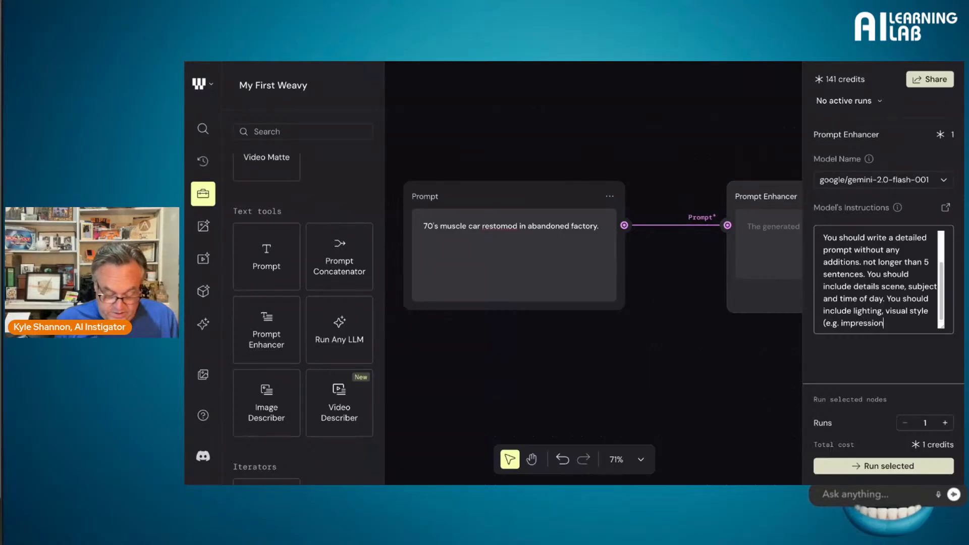
pyautogui.write('ist painting,')
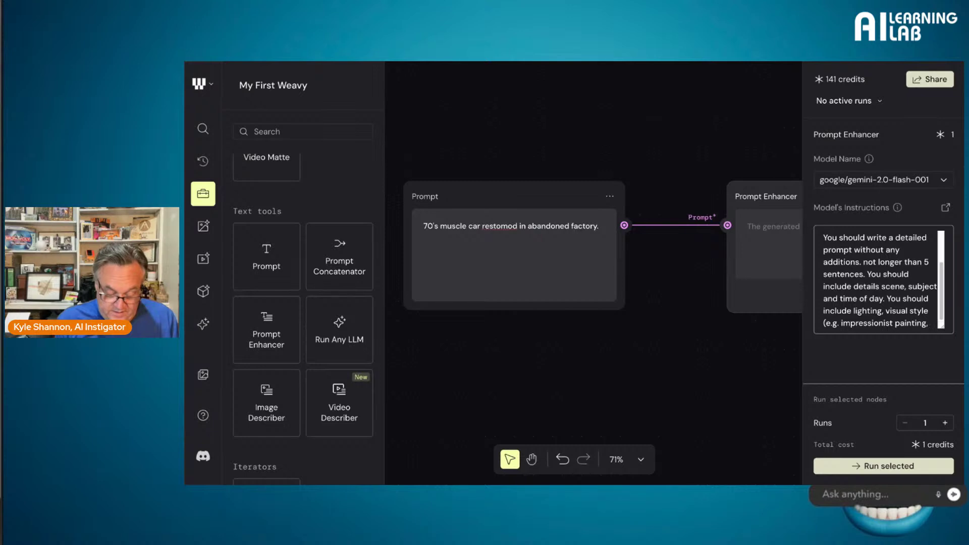
pyautogui.write(' ektachor')
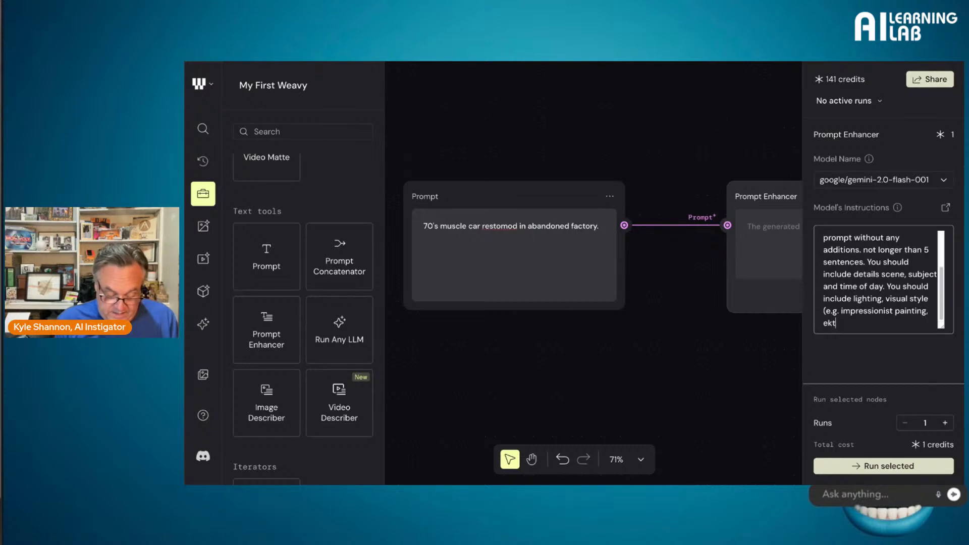
pyautogui.press('BackSpace')
pyautogui.press('BackSpace')
pyautogui.write('rome ')
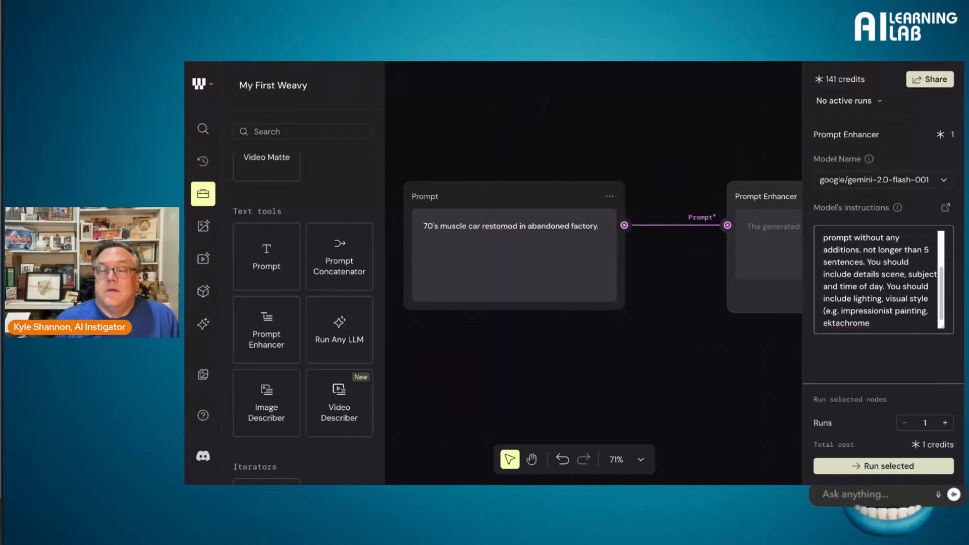
pyautogui.write('film, etc)')
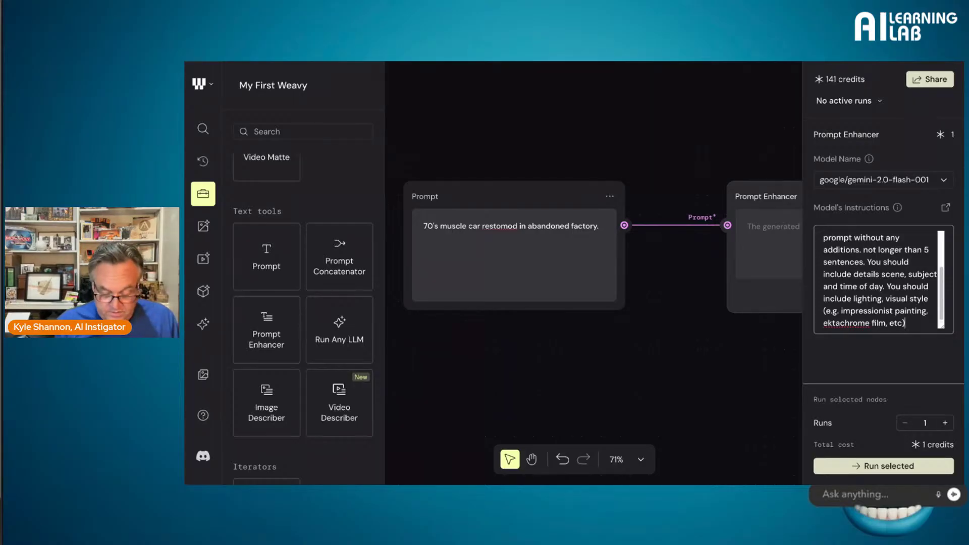
pyautogui.write('and')
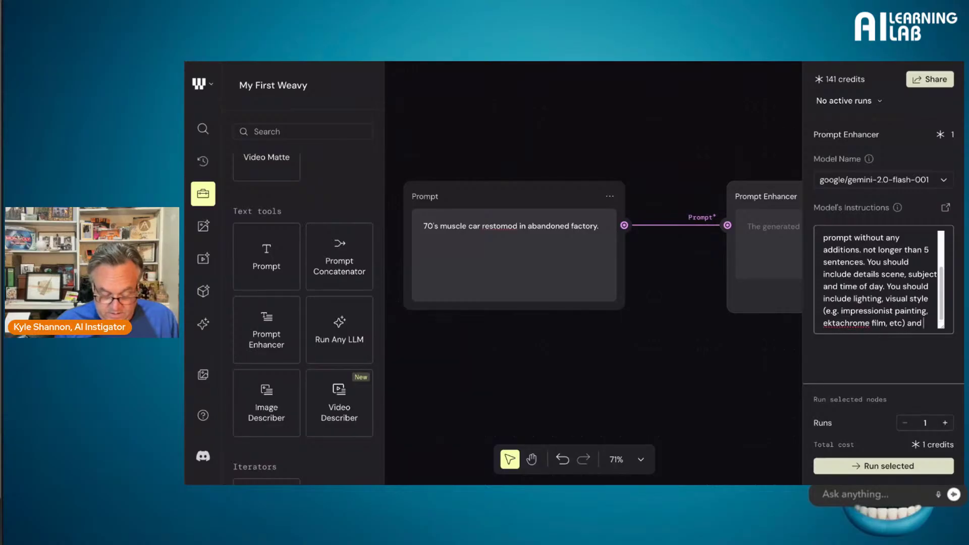
pyautogui.write(' camer angle')
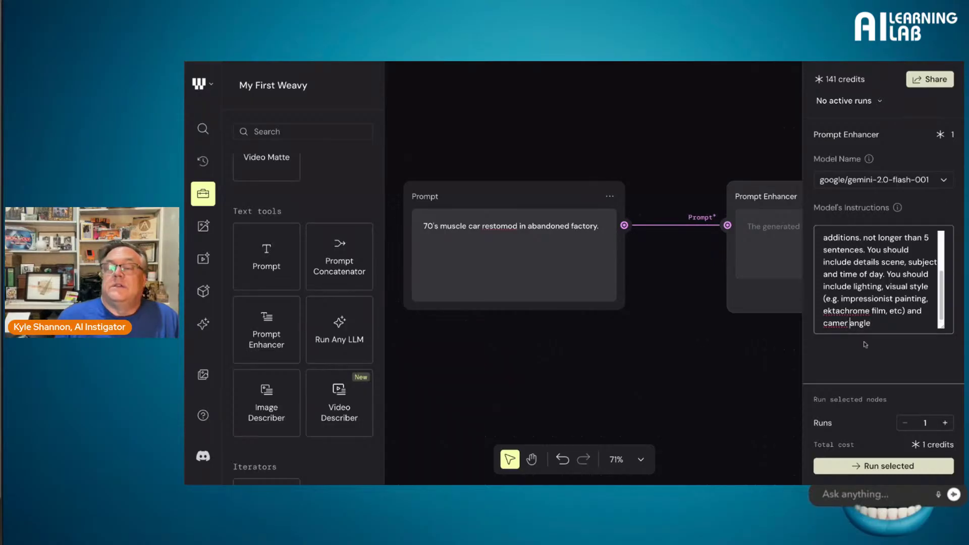
pyautogui.write('a')
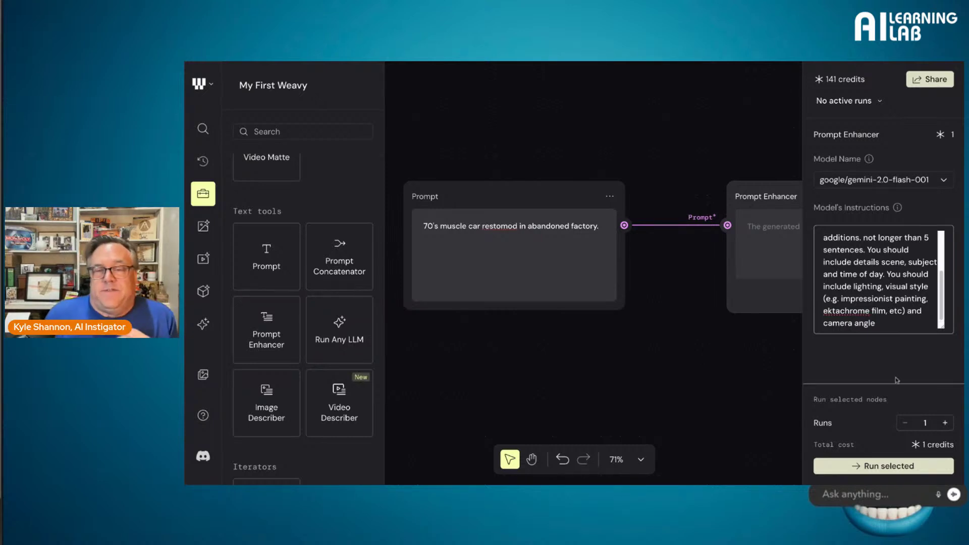
# Step: Run the Prompt Enhancer model on the muscle car prompt and view the generated text
pyautogui.click(765, 389)
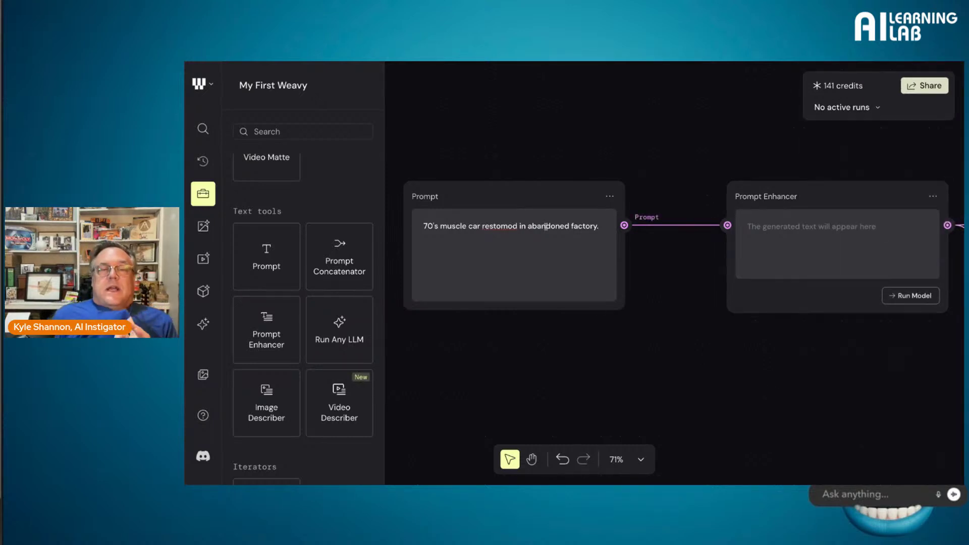
pyautogui.click(899, 296)
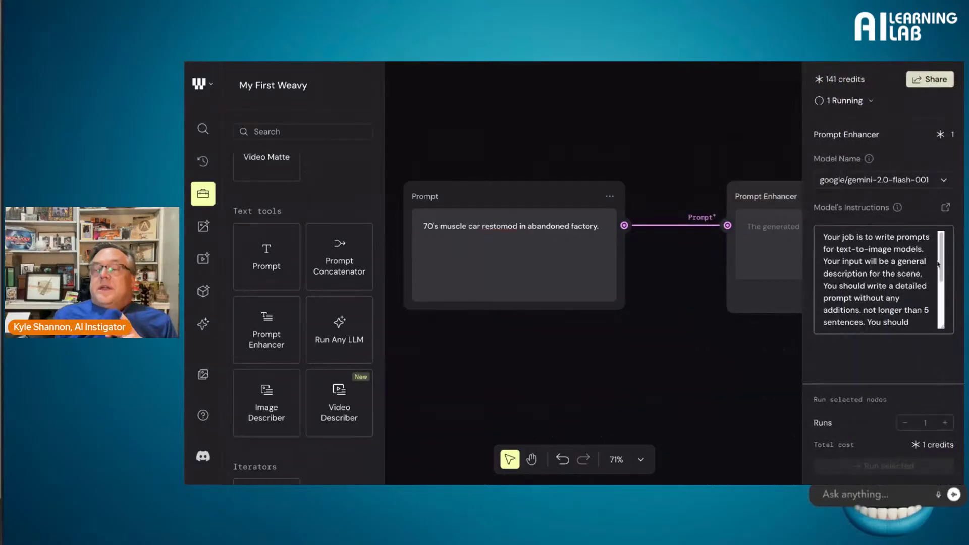
pyautogui.click(705, 293)
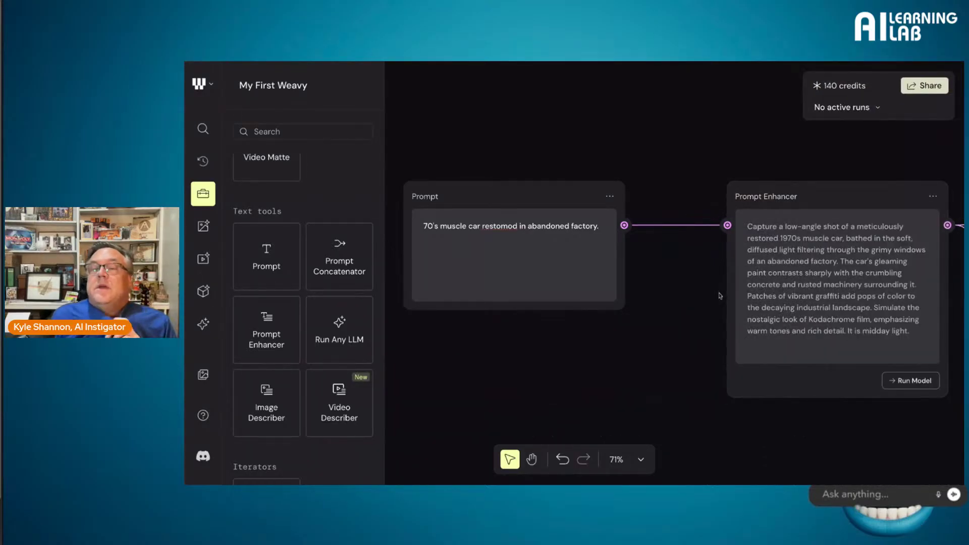
pyautogui.hscroll(5, 705, 293)
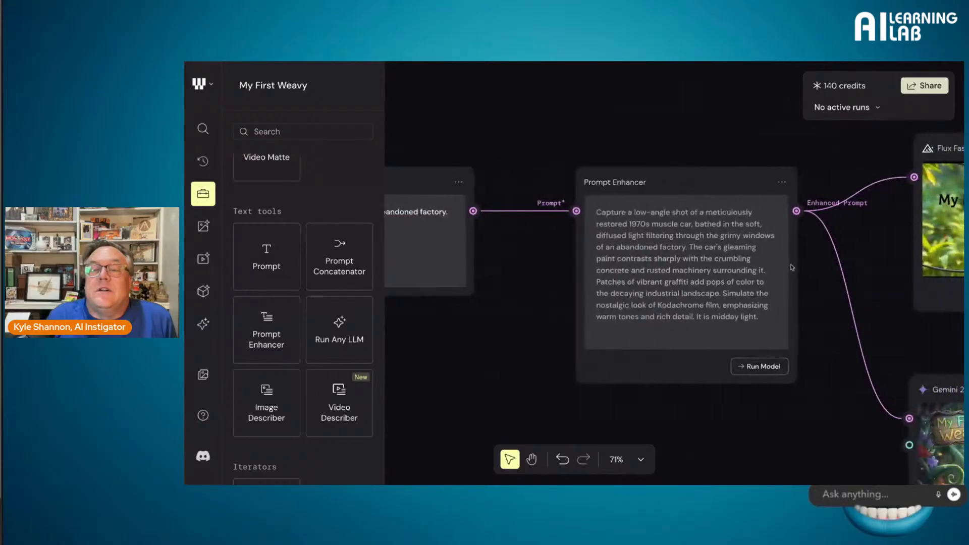
# Step: Examine the Flux Fast and Nano Banana nodes fed by the Prompt Enhancer, checking Nano Banana's aspect ratio and run cost
pyautogui.hscroll(4, 792, 267)
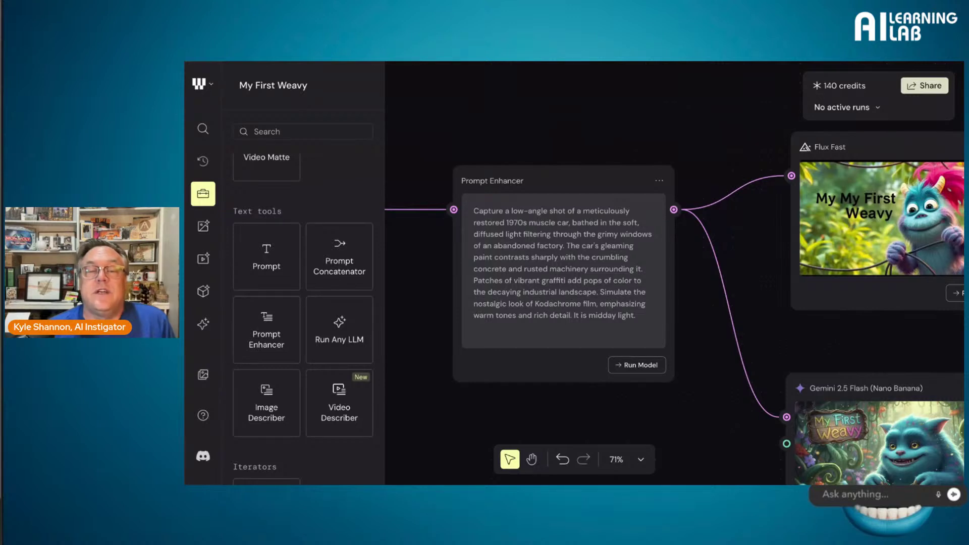
pyautogui.moveTo(818, 276)
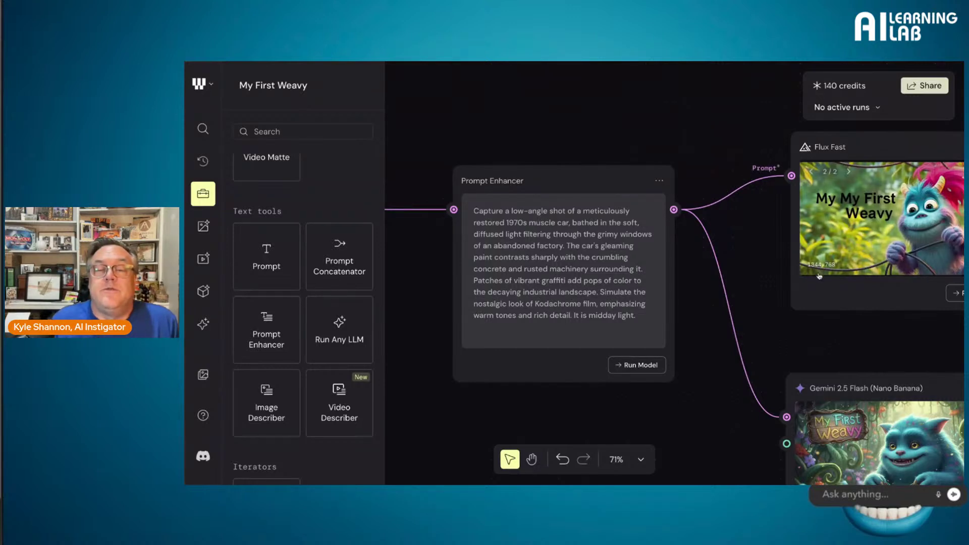
pyautogui.moveTo(832, 335); pyautogui.dragTo(671, 281)
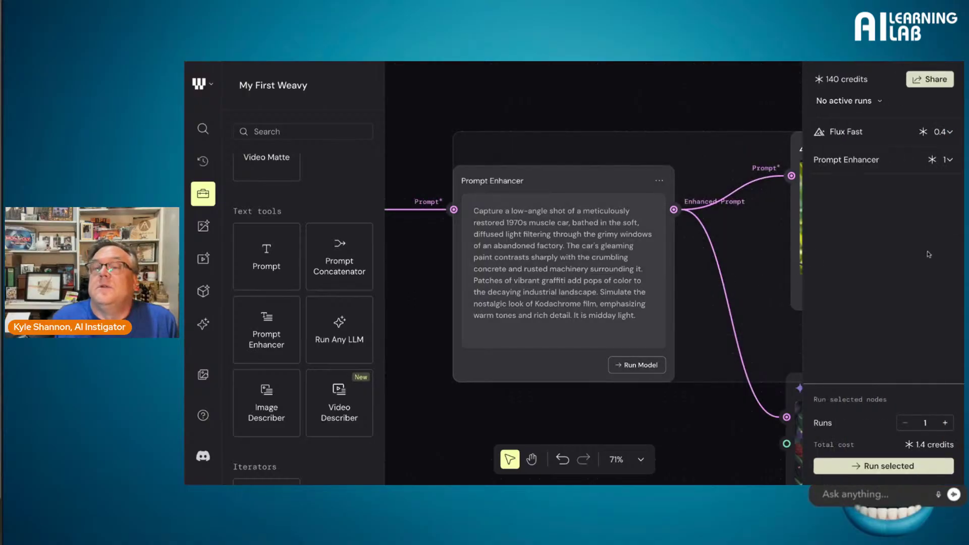
pyautogui.click(790, 128)
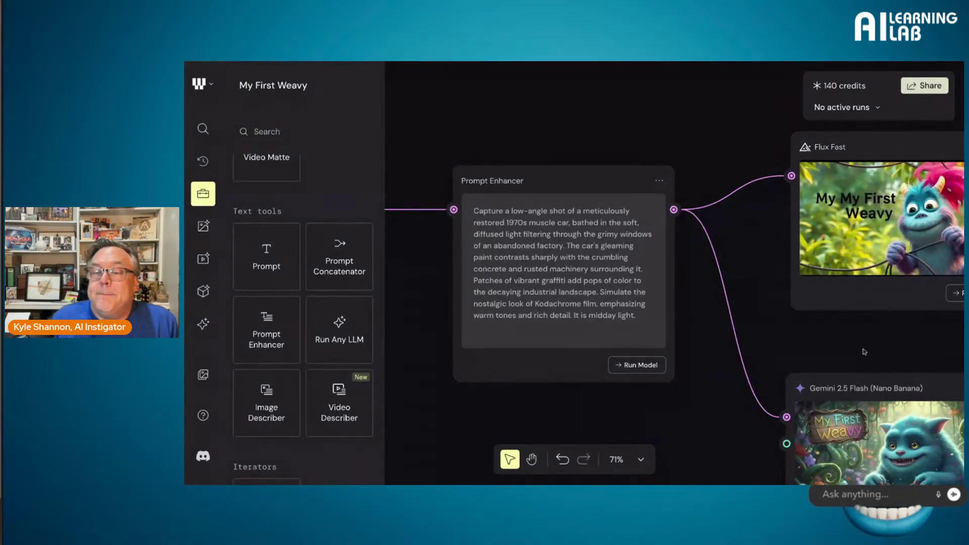
pyautogui.scroll(-1, 772, 305)
pyautogui.scroll(-5, 772, 305)
pyautogui.hscroll(5, 772, 305)
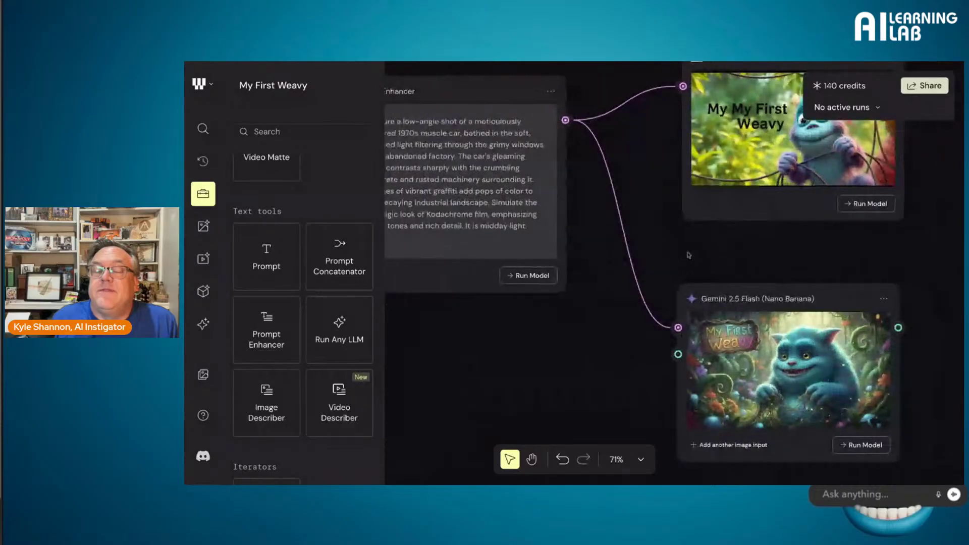
pyautogui.click(881, 303)
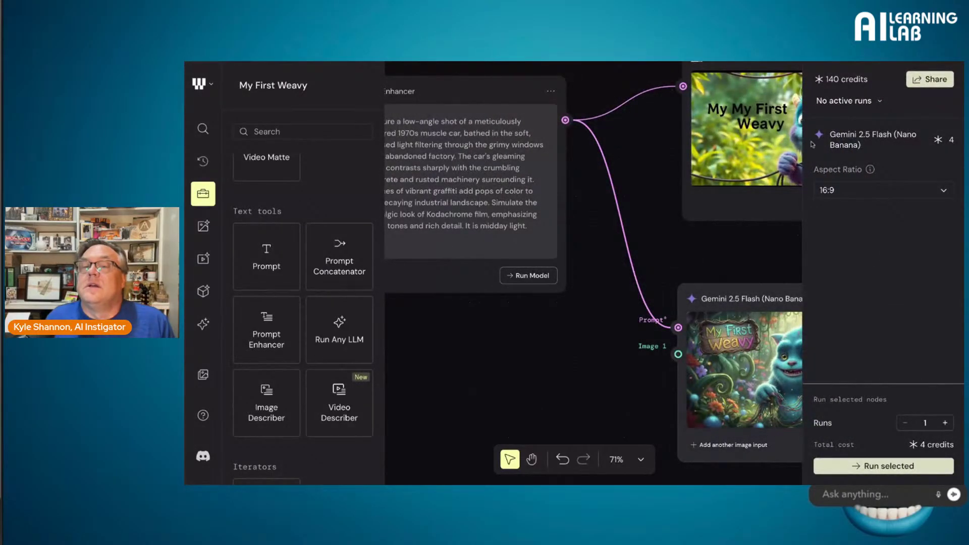
pyautogui.press('Escape')
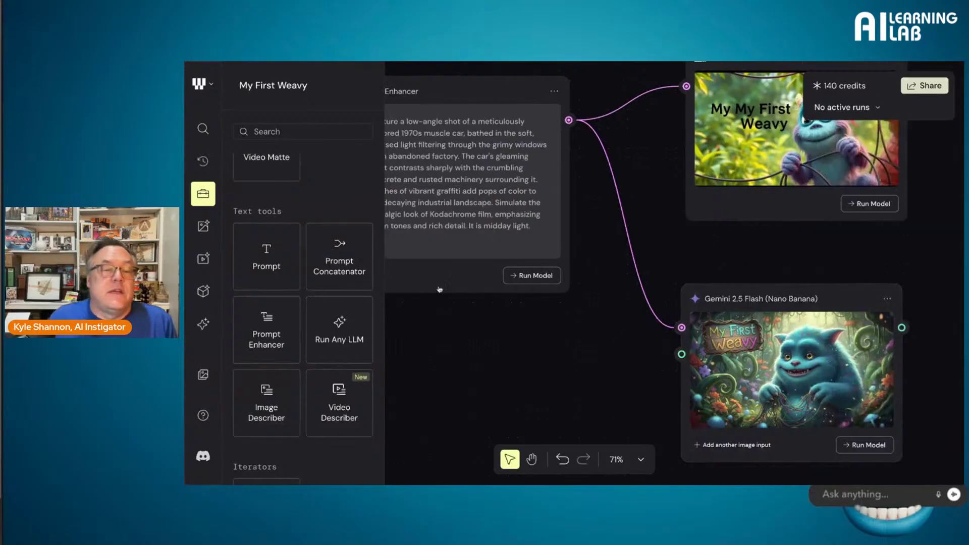
# Step: Look through the text-to-image models and search the model library for "gpt"
pyautogui.click(203, 225)
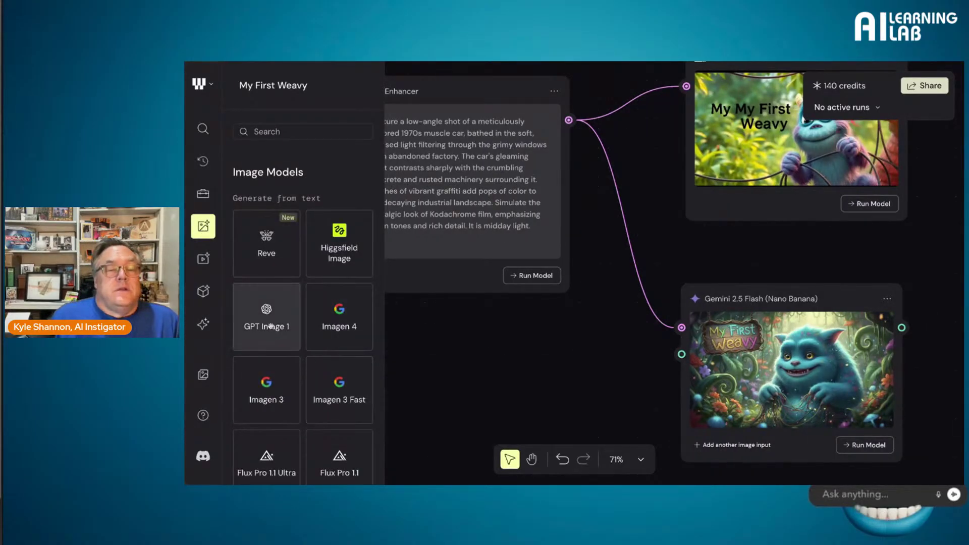
pyautogui.scroll(-3, 271, 323)
pyautogui.scroll(-4, 272, 323)
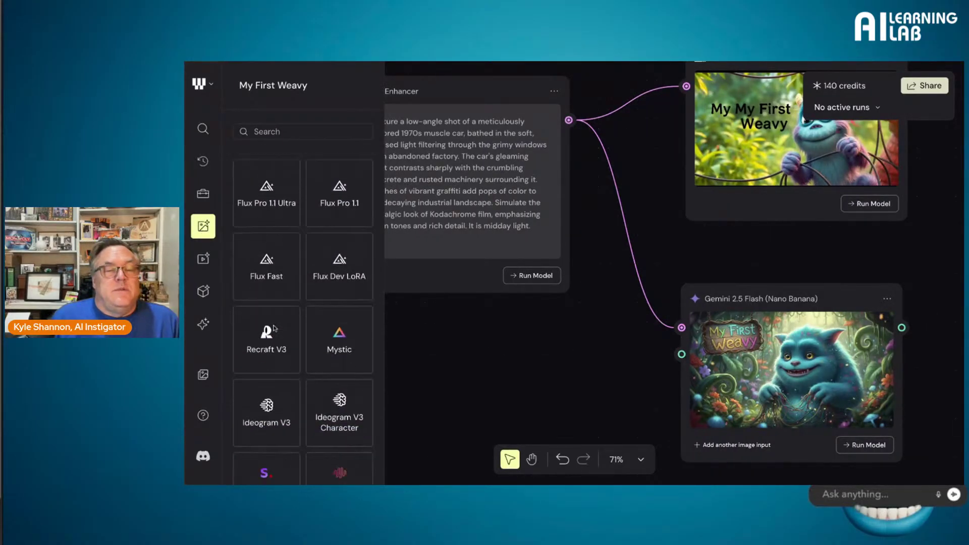
pyautogui.click(280, 130)
pyautogui.write('gpt')
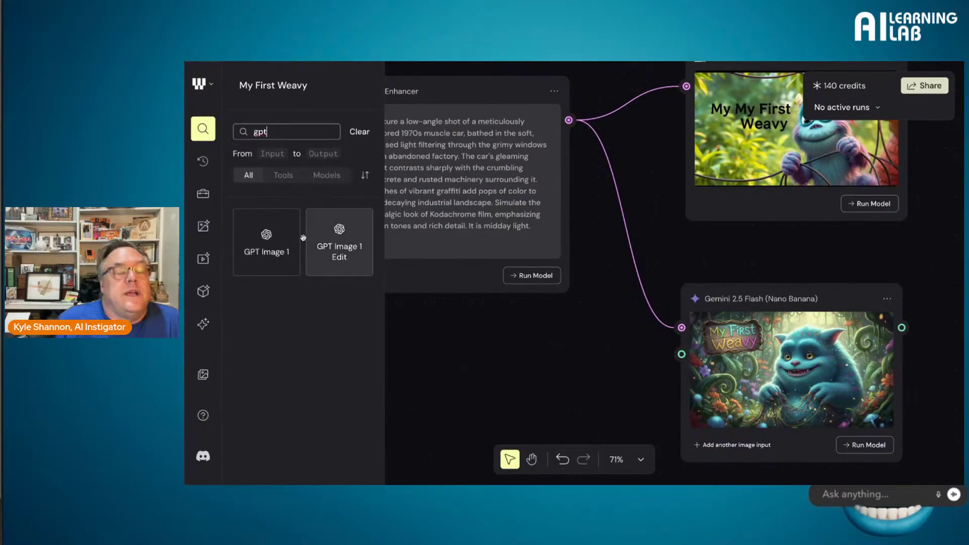
pyautogui.moveTo(263, 246)
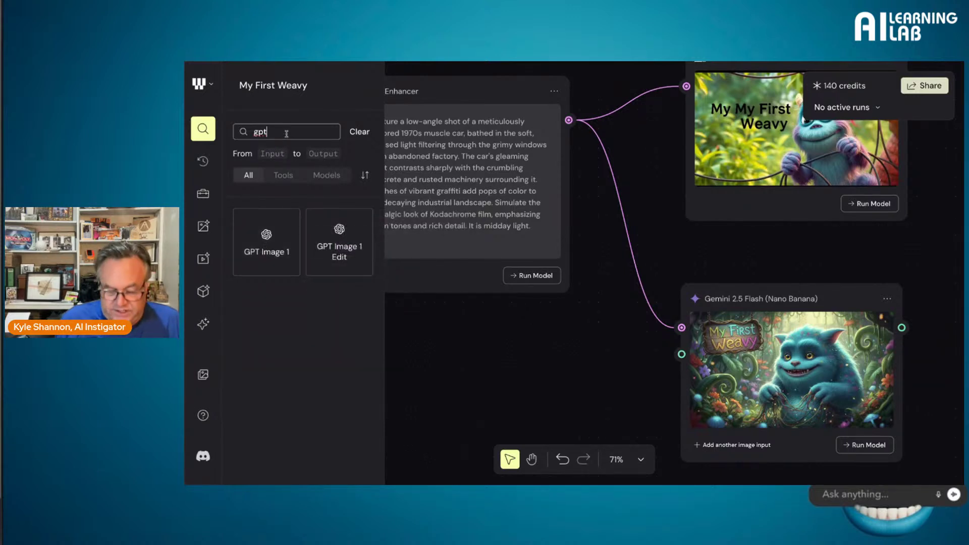
# Step: Search the model library for "grok" and clear the search
pyautogui.press('BackSpace')
pyautogui.press('BackSpace')
pyautogui.press('BackSpace')
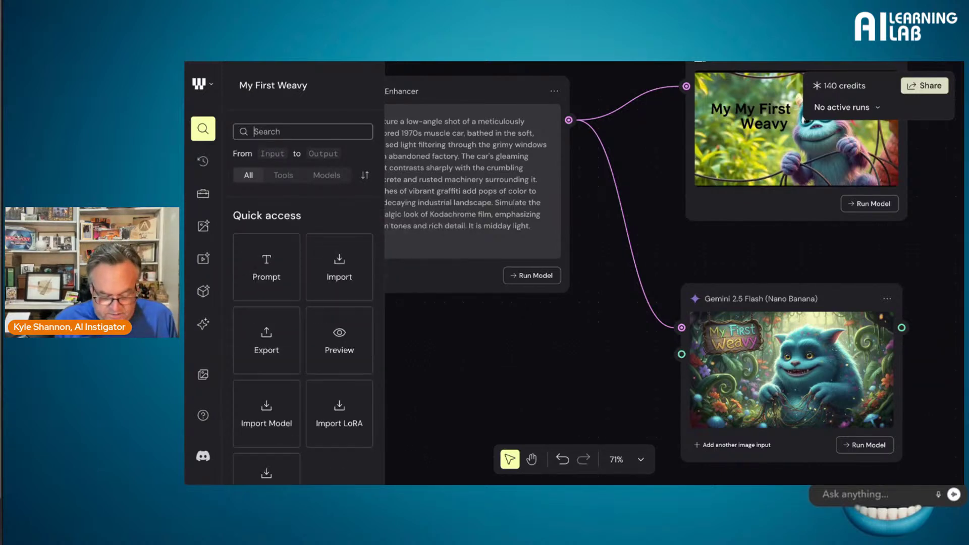
pyautogui.write('grok')
pyautogui.press('BackSpace')
pyautogui.press('BackSpace')
pyautogui.press('BackSpace')
pyautogui.press('BackSpace')
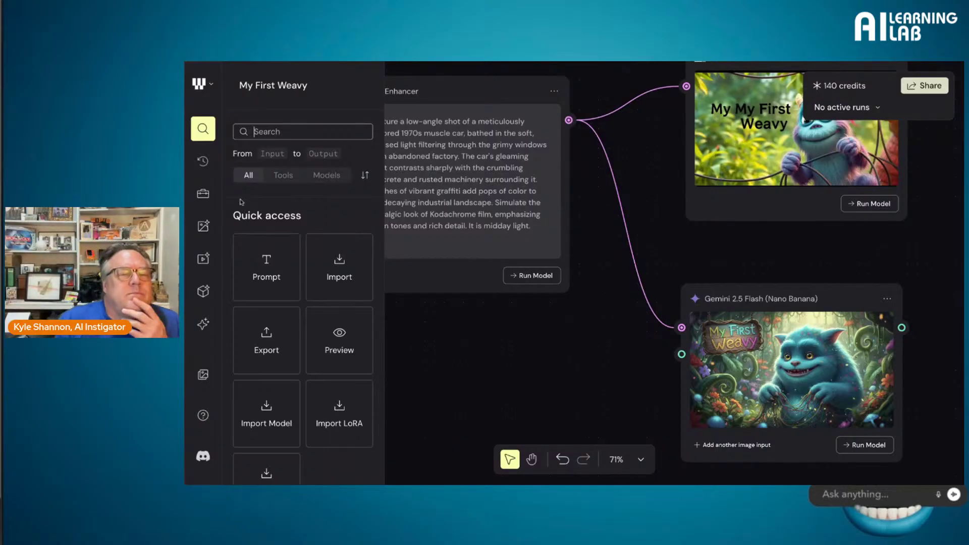
# Step: Add a Google Imagen 3 Fast image model and connect the Prompt Enhancer's enhanced prompt output to its prompt input
pyautogui.click(205, 194)
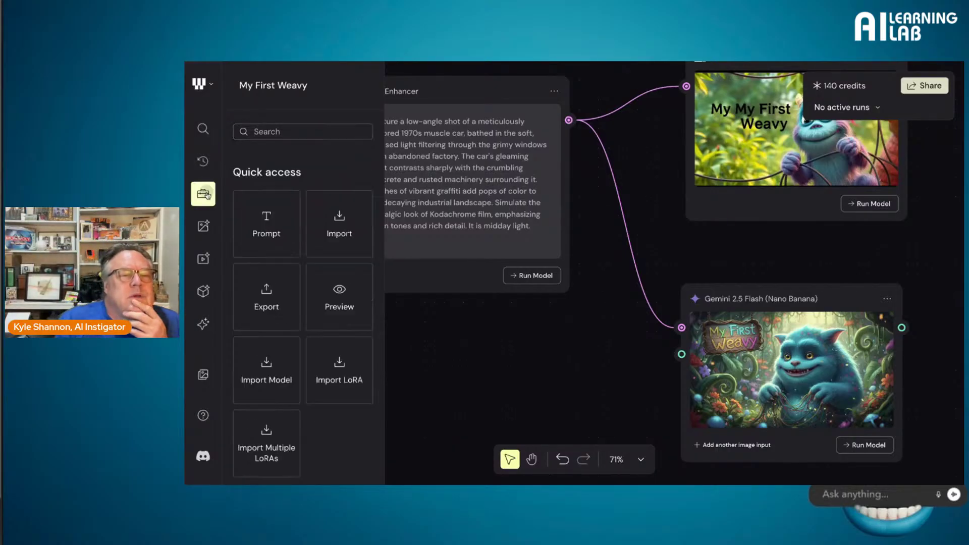
pyautogui.click(203, 226)
pyautogui.moveTo(341, 271)
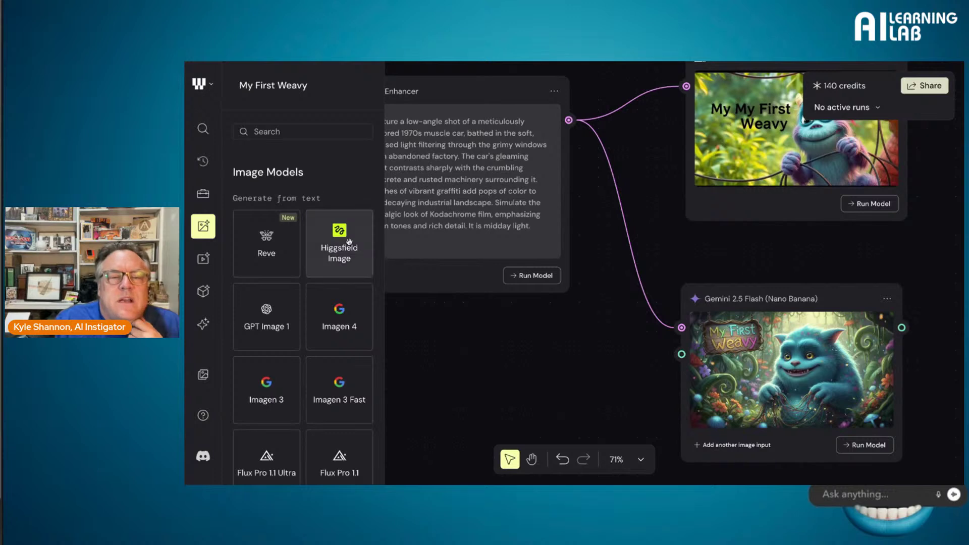
pyautogui.moveTo(348, 242)
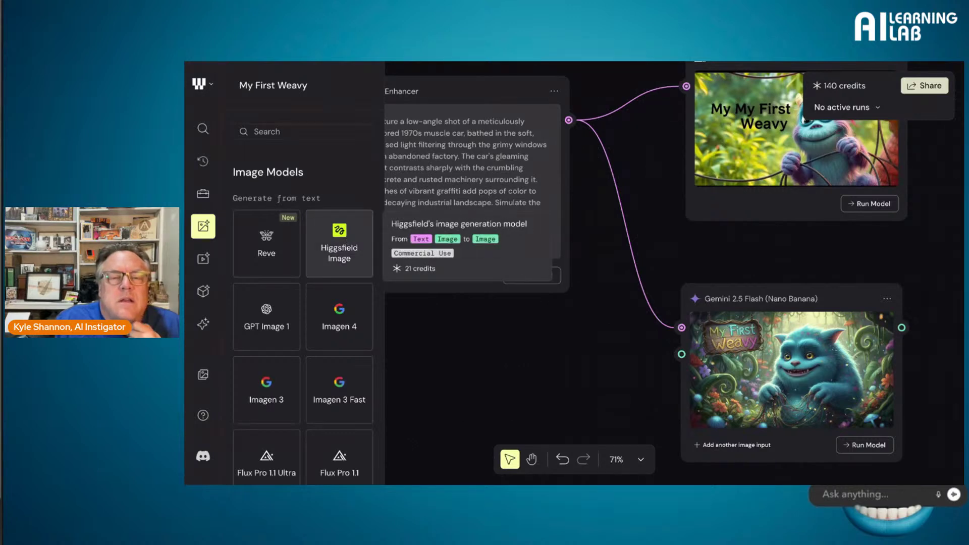
pyautogui.scroll(-1, 348, 242)
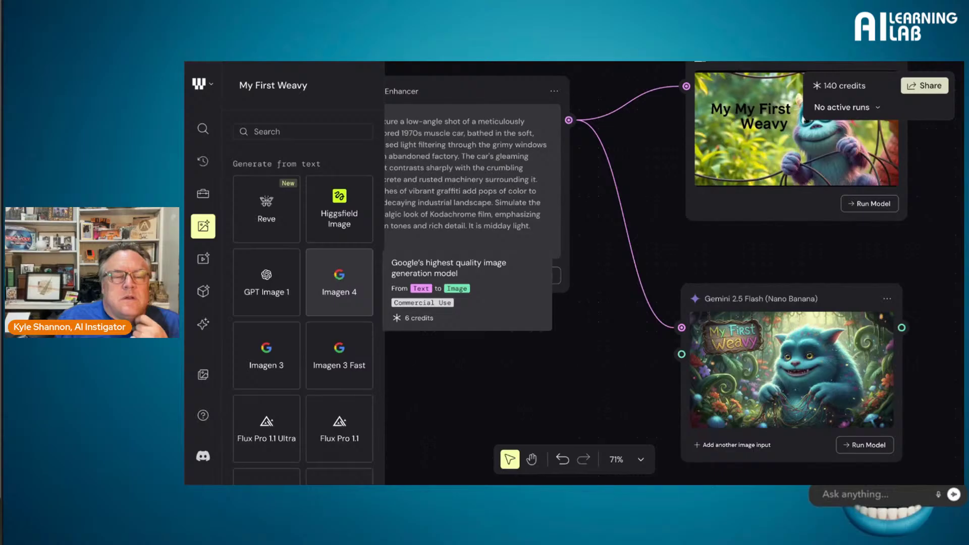
pyautogui.scroll(5, 606, 306)
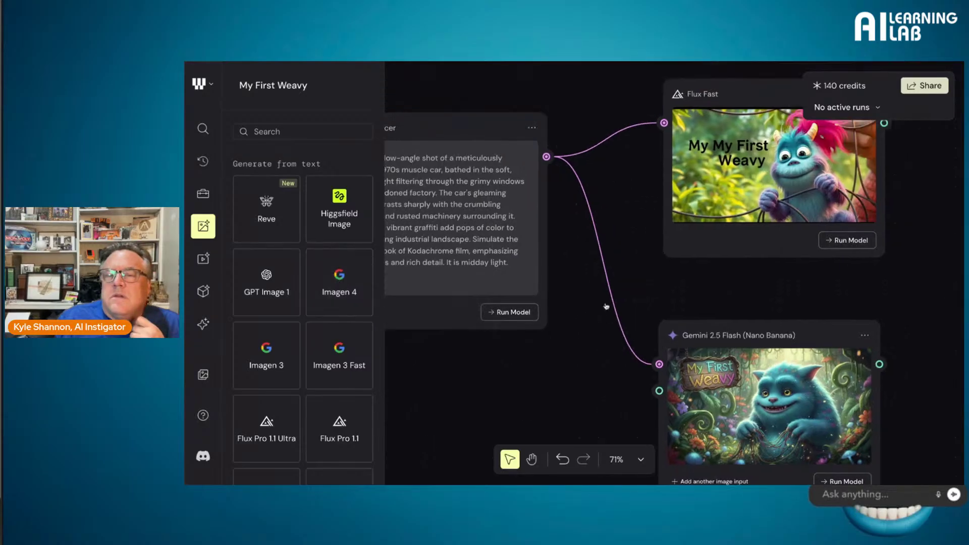
pyautogui.scroll(-8, 606, 306)
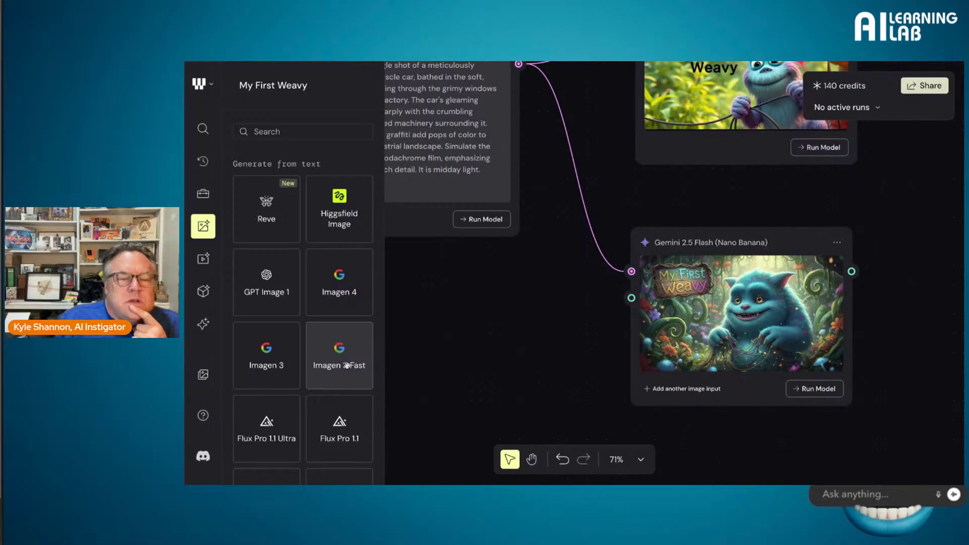
pyautogui.moveTo(346, 365)
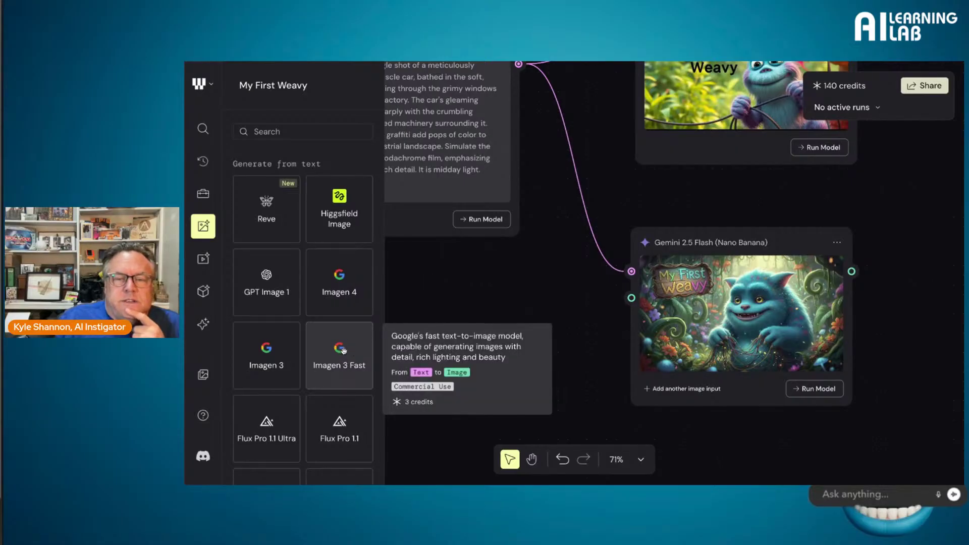
pyautogui.click(343, 349)
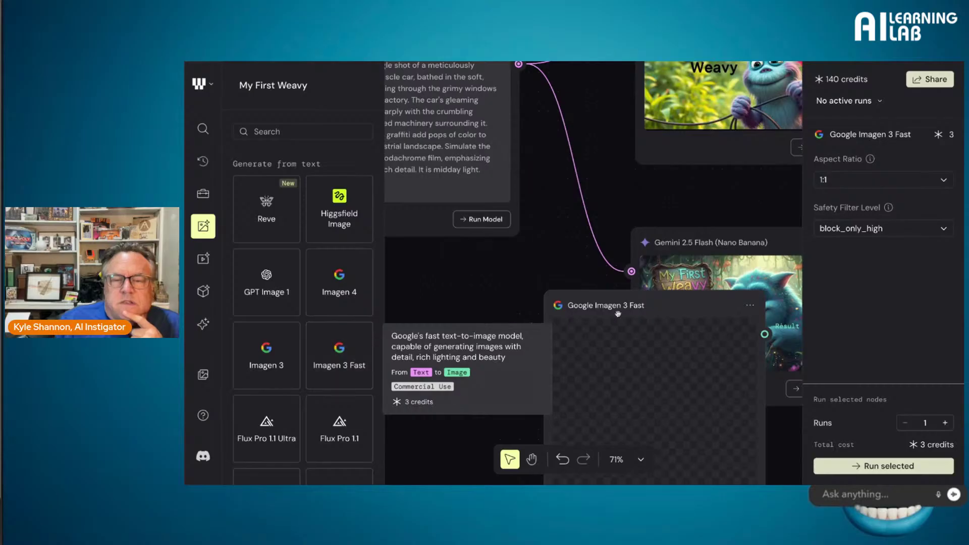
pyautogui.moveTo(519, 64); pyautogui.dragTo(544, 372)
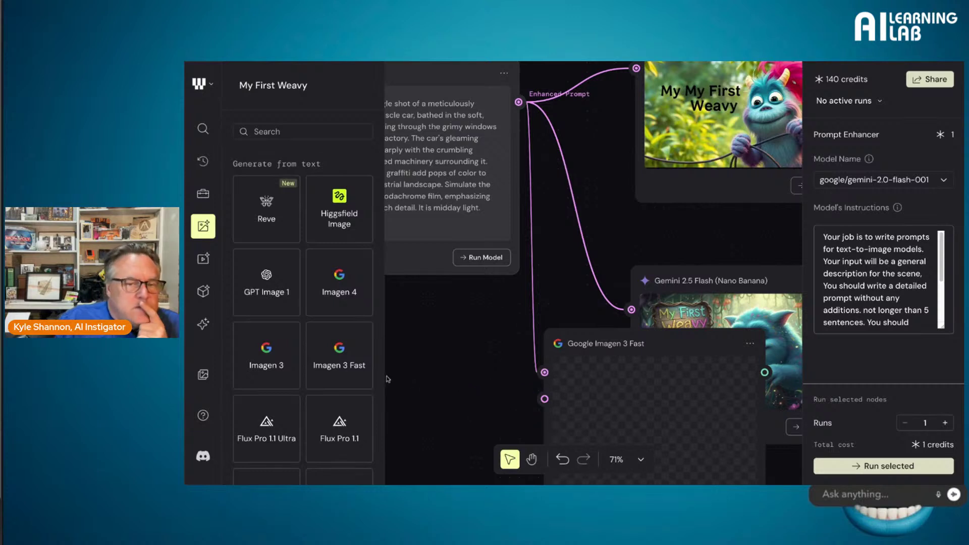
# Step: Browse the other text-to-image models on offer, such as the Flux, Recraft, Mystic and Ideogram V3 models
pyautogui.scroll(-3, 339, 353)
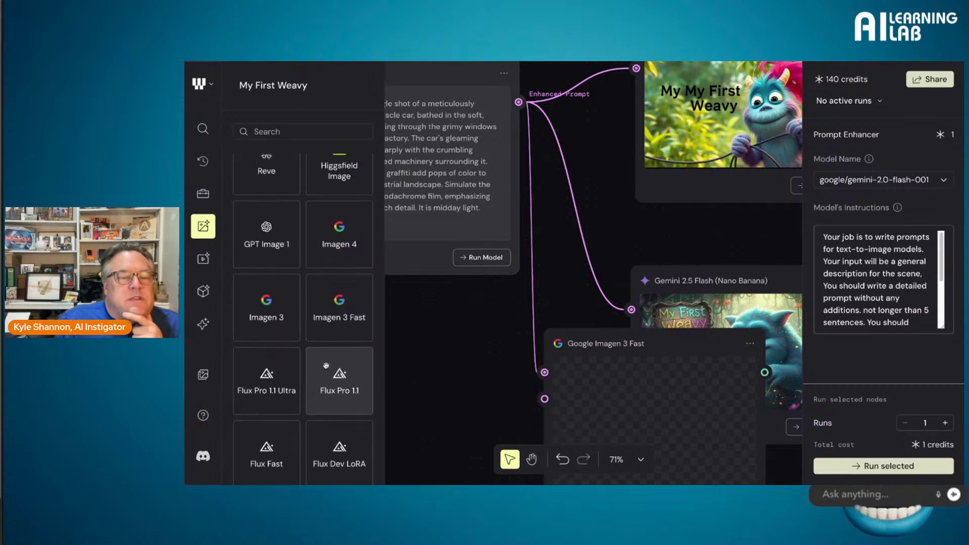
pyautogui.scroll(-1, 325, 366)
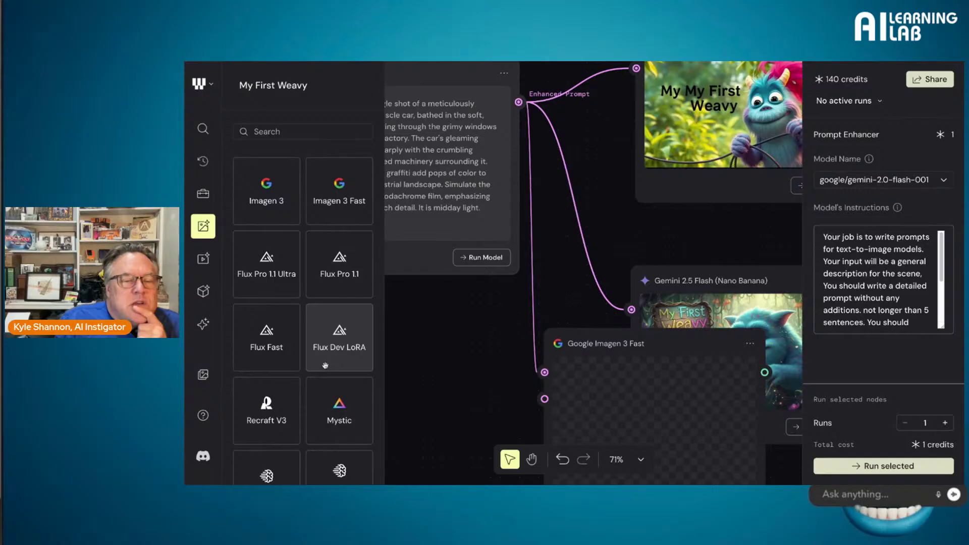
pyautogui.scroll(-3, 325, 366)
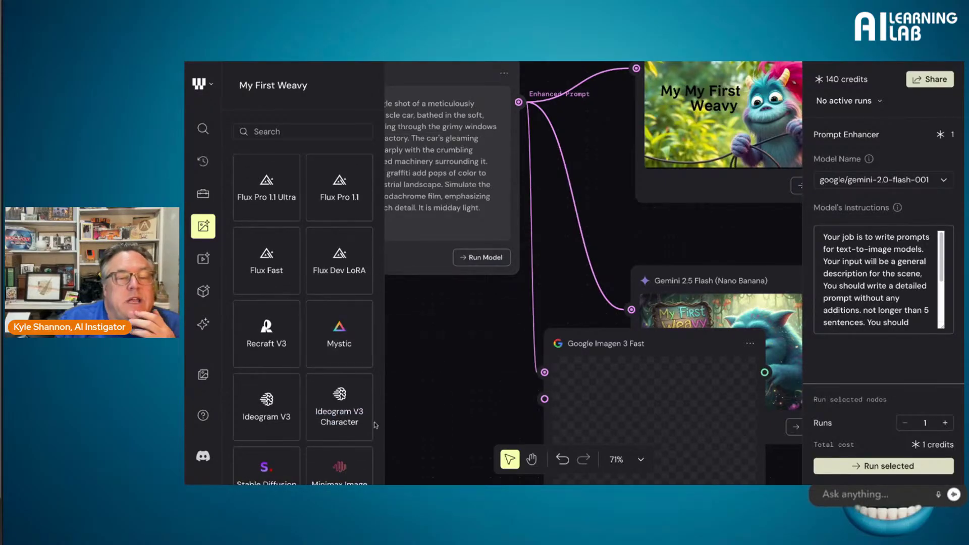
pyautogui.moveTo(263, 399)
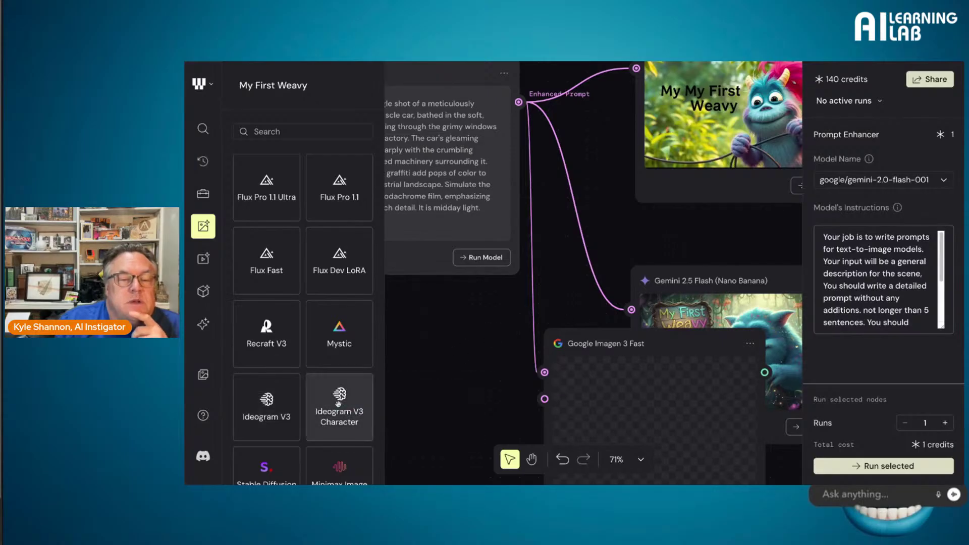
pyautogui.moveTo(340, 402)
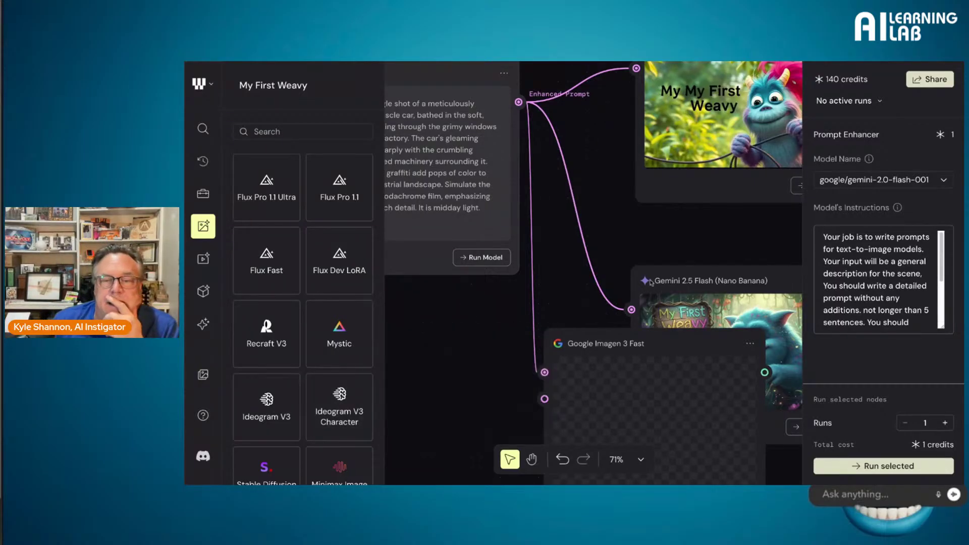
# Step: Move the Google Imagen 3 Fast node below the Nano Banana node and set its aspect ratio to 16:9
pyautogui.click(620, 227)
pyautogui.scroll(-3, 620, 227)
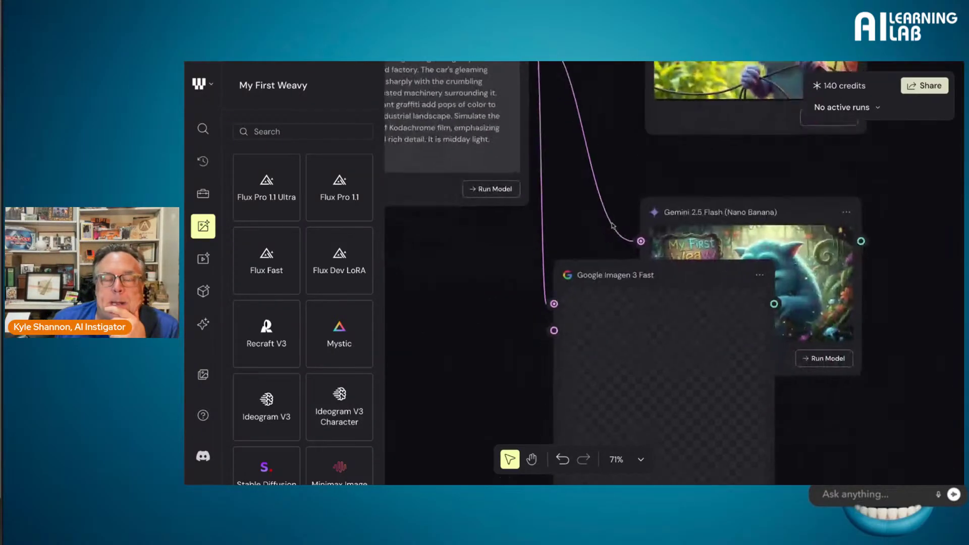
pyautogui.moveTo(667, 277); pyautogui.dragTo(753, 410)
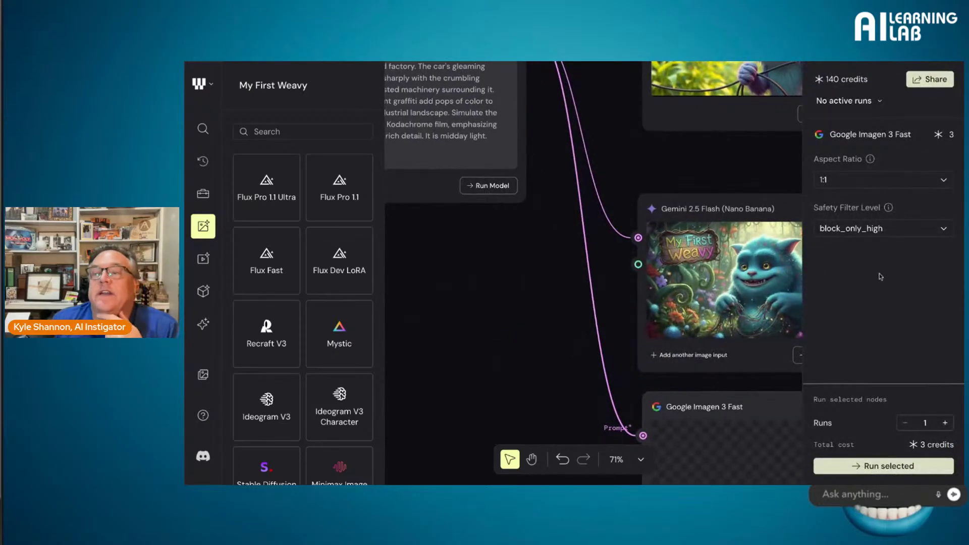
pyautogui.click(839, 184)
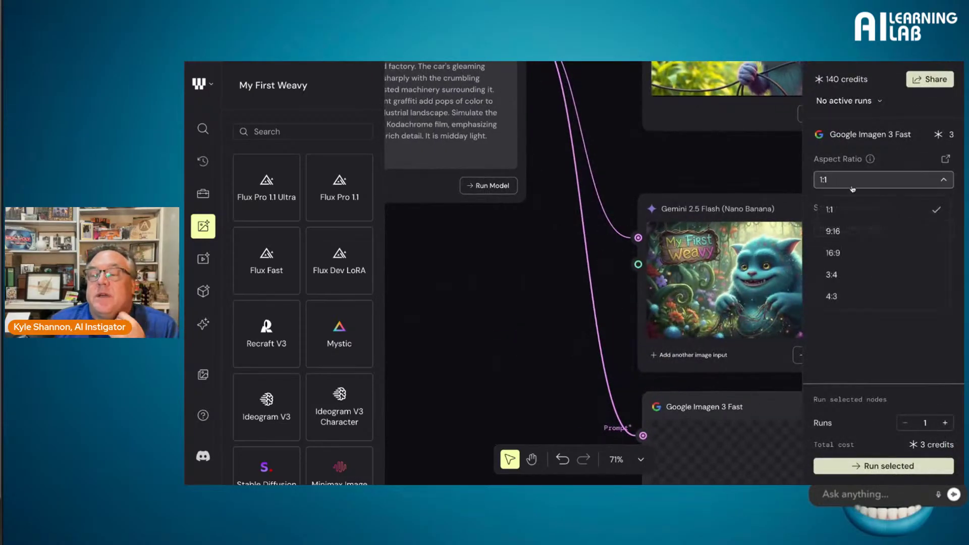
pyautogui.click(836, 251)
# Step: Check the aspect ratio settings of the Nano Banana and Flux Fast nodes and view the empty Imagen 3 Fast node
pyautogui.click(696, 273)
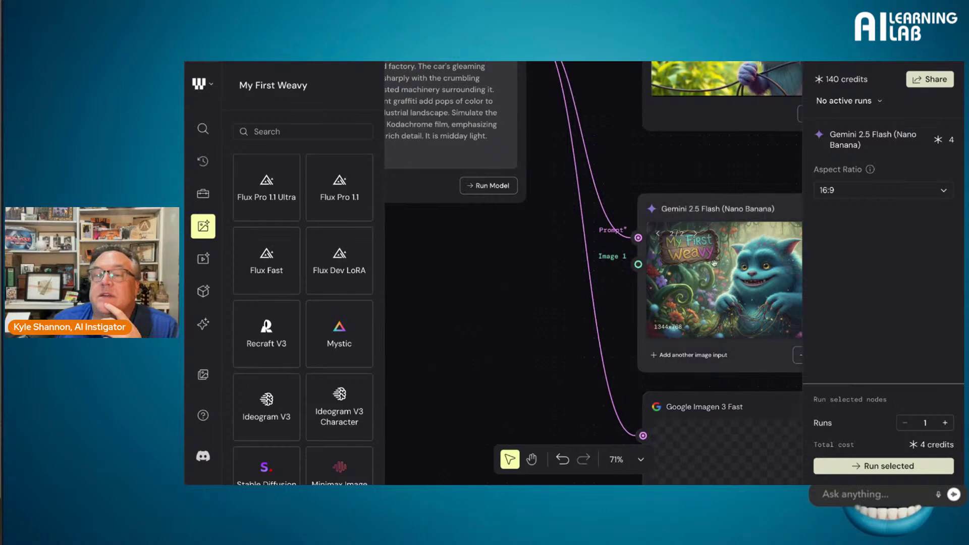
pyautogui.click(724, 78)
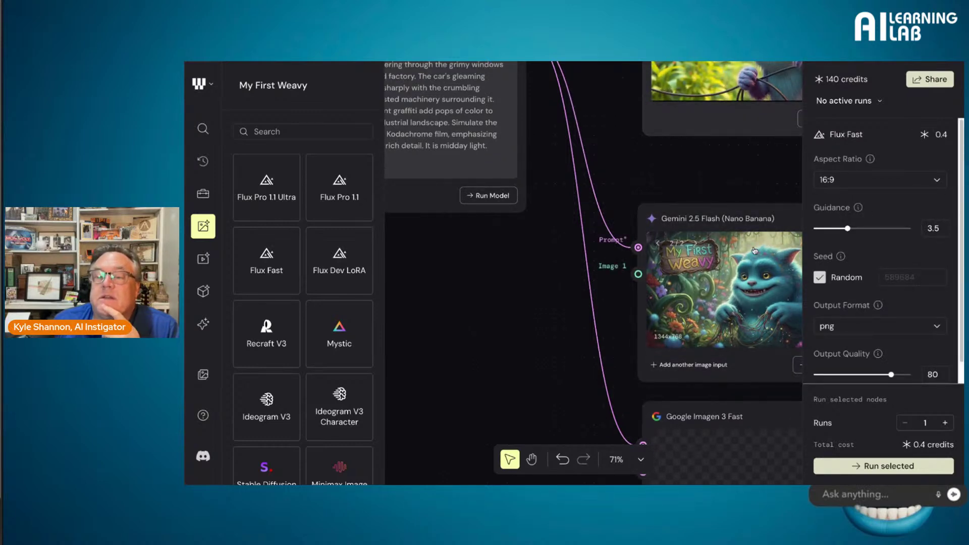
pyautogui.scroll(-3, 751, 248)
pyautogui.scroll(-5, 752, 249)
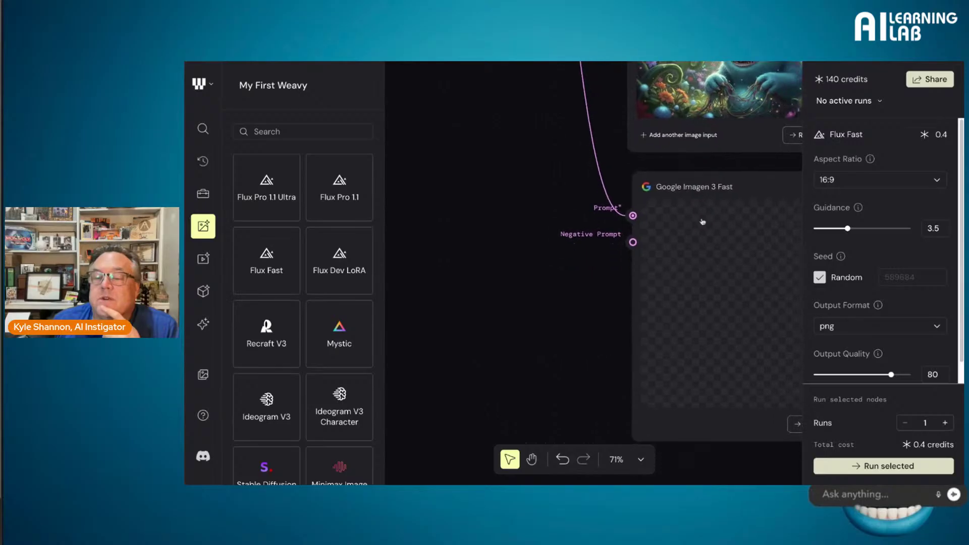
pyautogui.hscroll(4, 721, 216)
pyautogui.scroll(3, 721, 216)
pyautogui.hscroll(2, 721, 216)
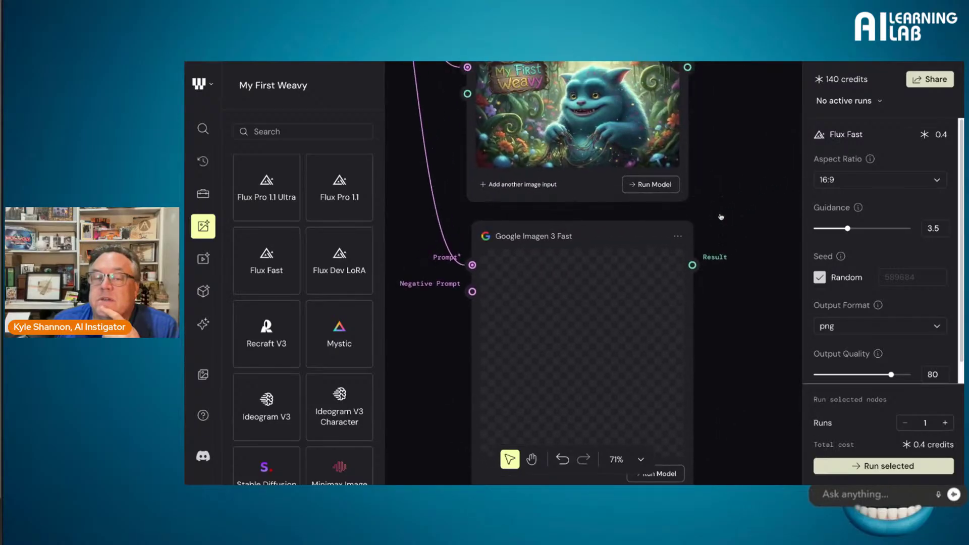
pyautogui.scroll(-4, 721, 216)
pyautogui.hscroll(-1, 719, 227)
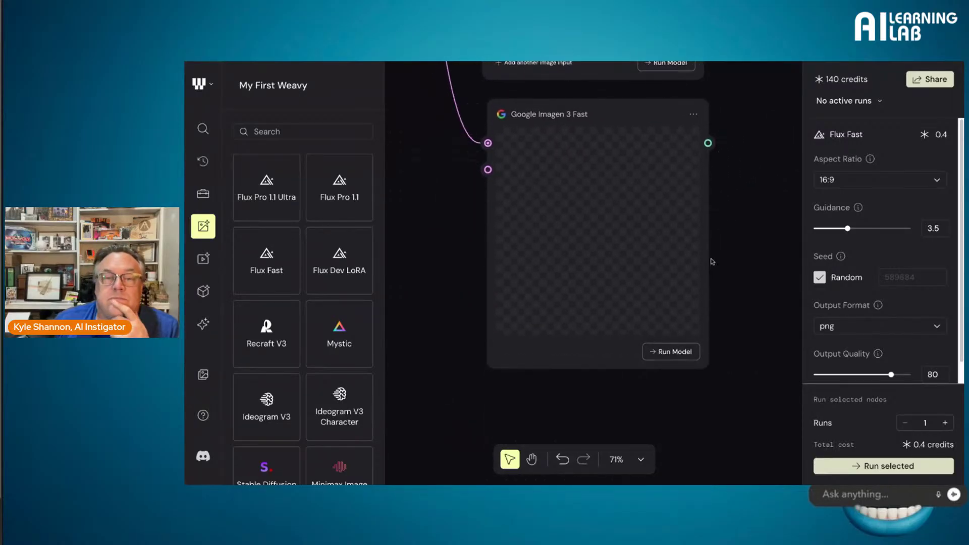
# Step: Run the Google Imagen 3 Fast, Nano Banana and Flux Fast models on the enhanced muscle car prompt
pyautogui.click(679, 352)
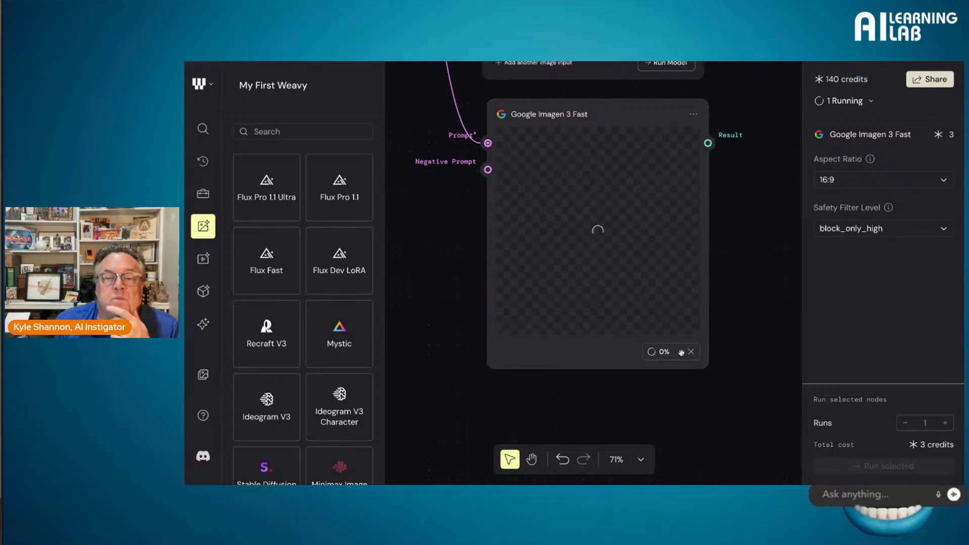
pyautogui.scroll(8, 681, 353)
pyautogui.click(675, 258)
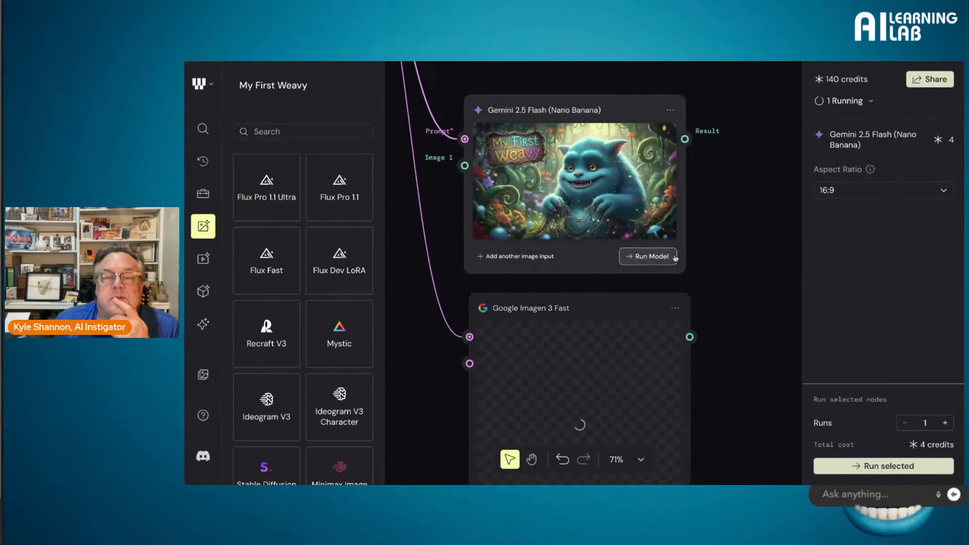
pyautogui.click(647, 257)
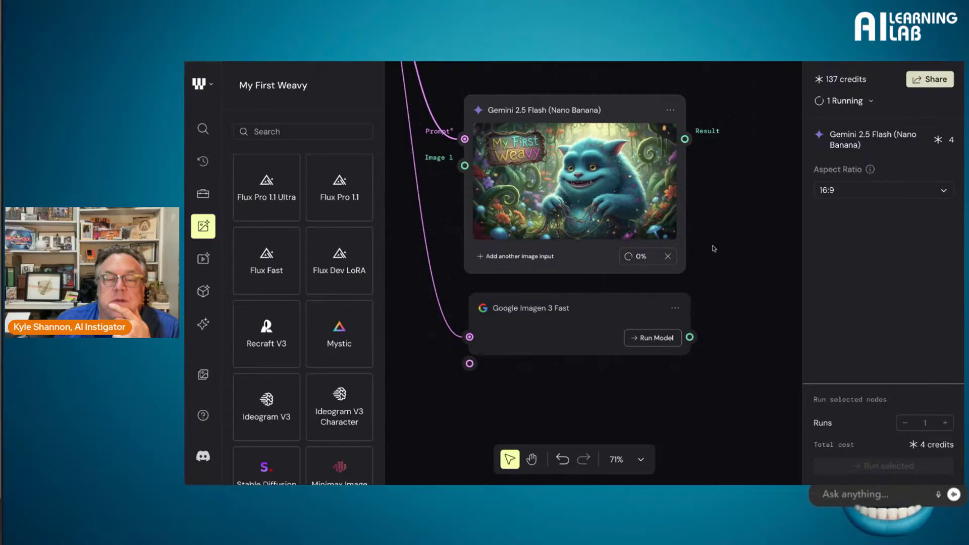
pyautogui.scroll(6, 707, 252)
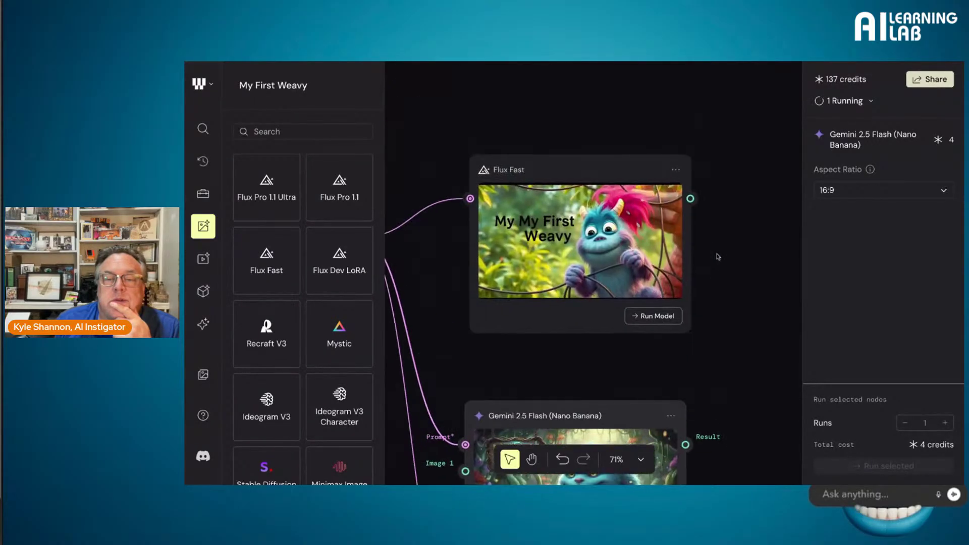
pyautogui.click(639, 316)
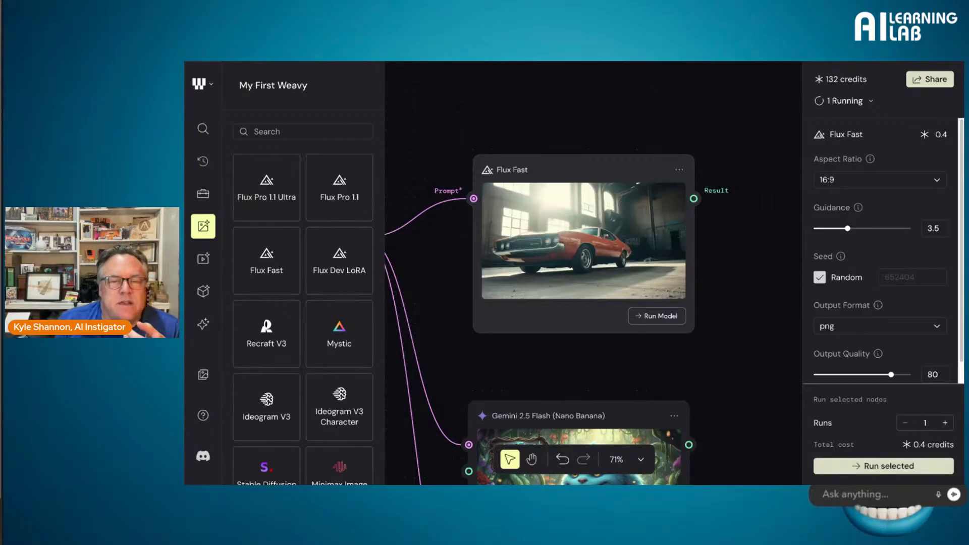
# Step: Examine the Flux Fast and Nano Banana muscle car images up close, comparing the car and factory details
pyautogui.hscroll(-3, 578, 320)
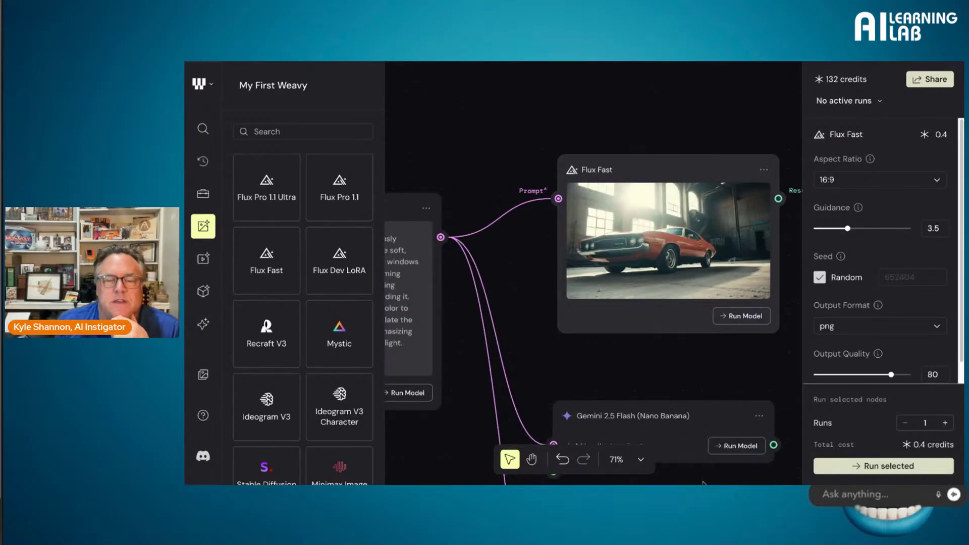
pyautogui.scroll(-5, 521, 278)
pyautogui.scroll(-1, 521, 278)
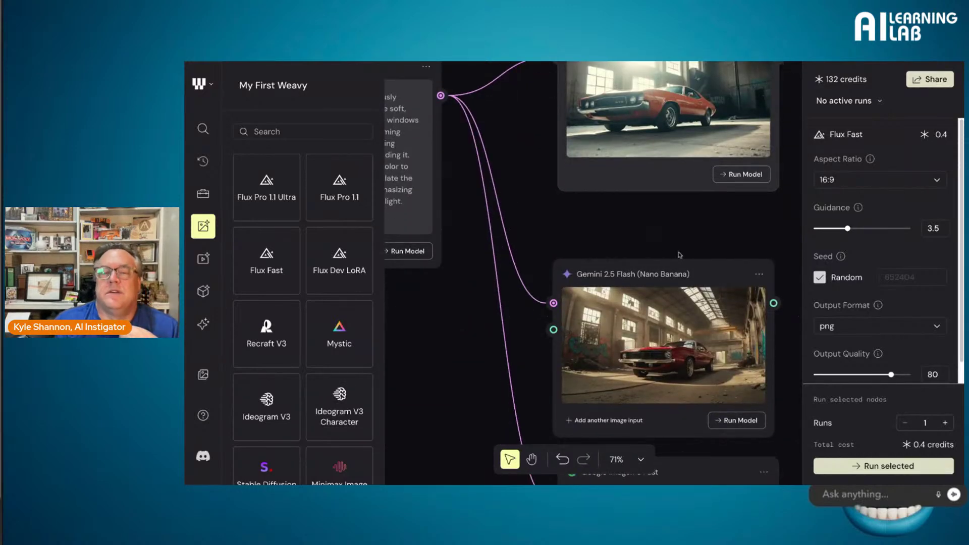
pyautogui.scroll(-5, 679, 252)
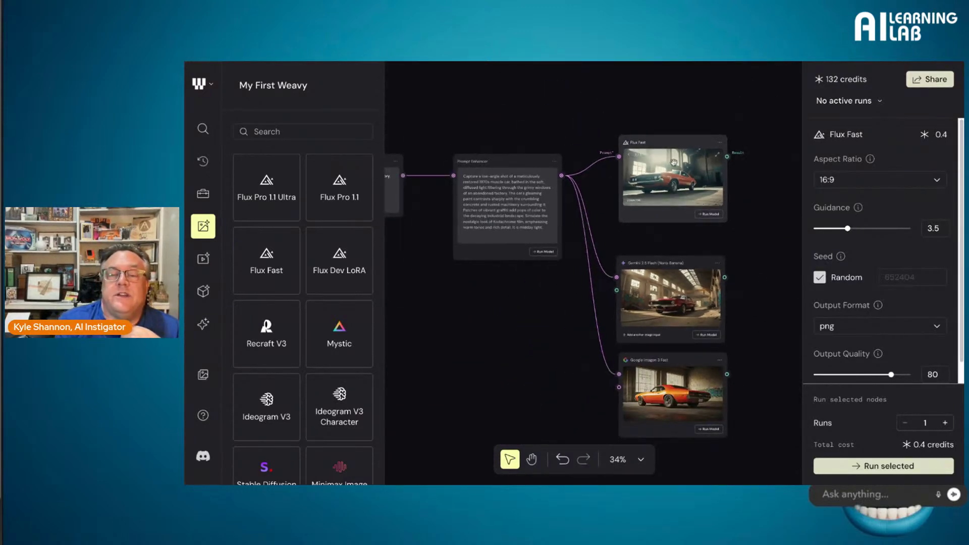
pyautogui.scroll(7, 674, 172)
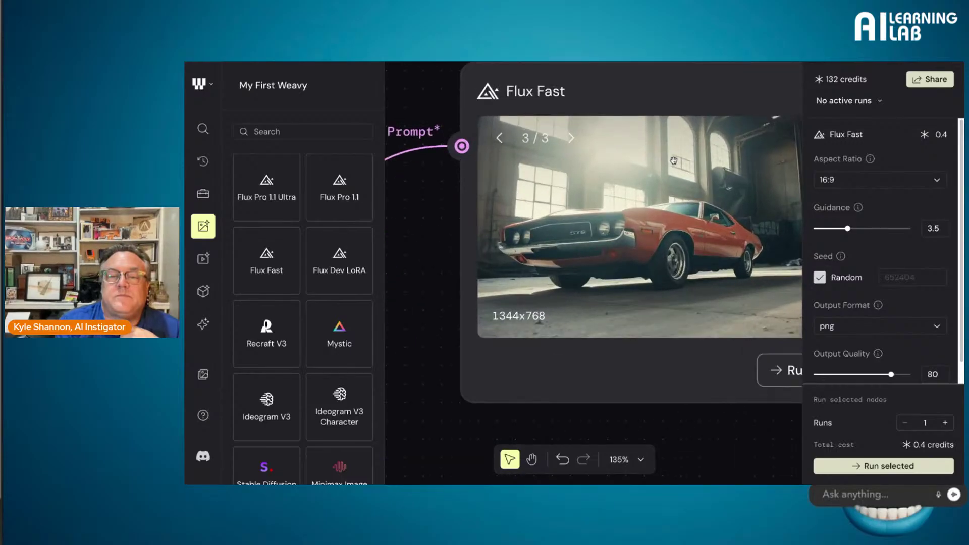
pyautogui.scroll(2, 673, 160)
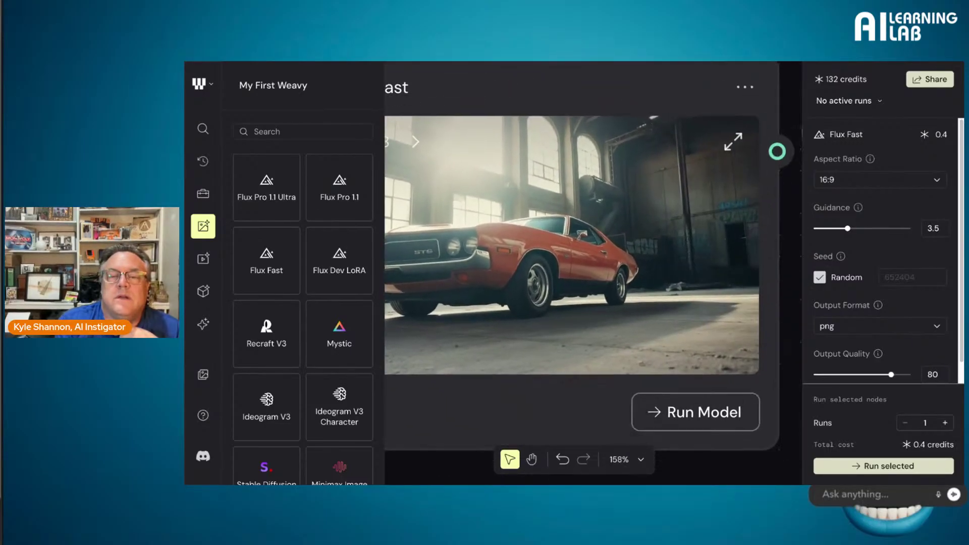
pyautogui.scroll(-2, 673, 154)
pyautogui.scroll(-4, 673, 154)
pyautogui.scroll(-3, 631, 261)
pyautogui.scroll(4, 631, 260)
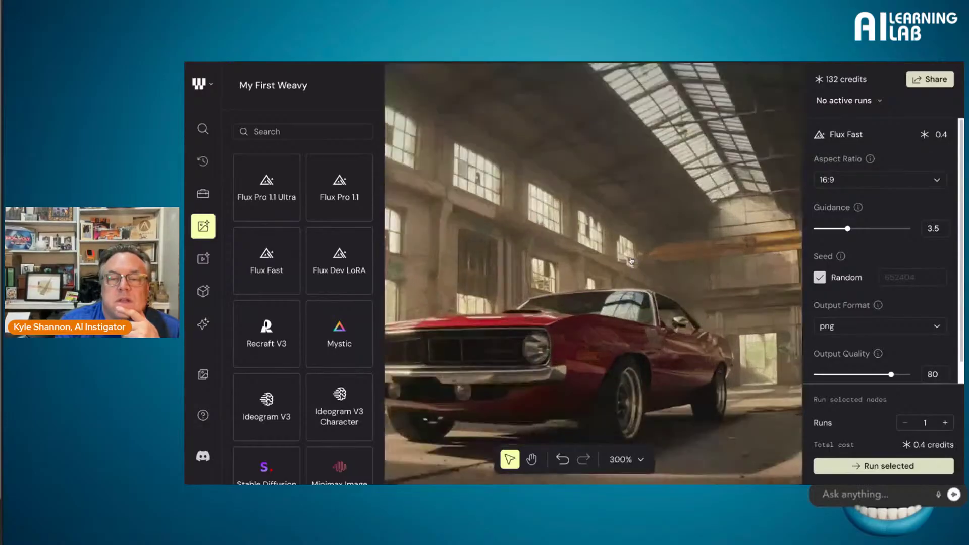
pyautogui.scroll(-4, 631, 261)
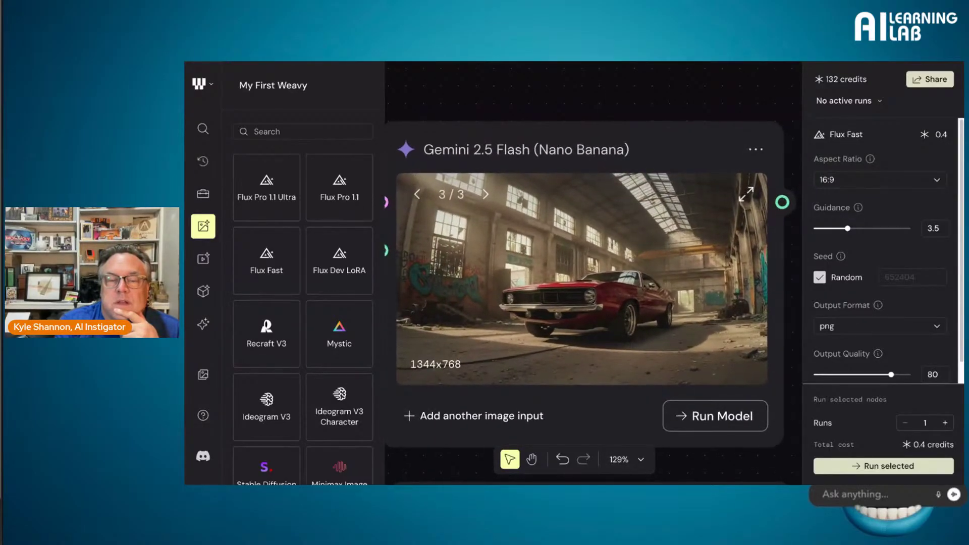
pyautogui.scroll(6, 451, 280)
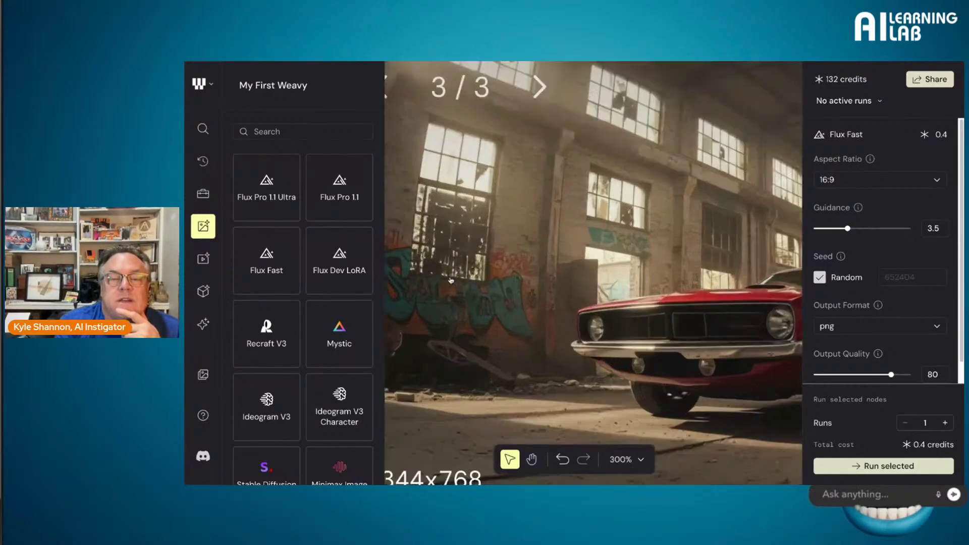
pyautogui.hscroll(5, 593, 273)
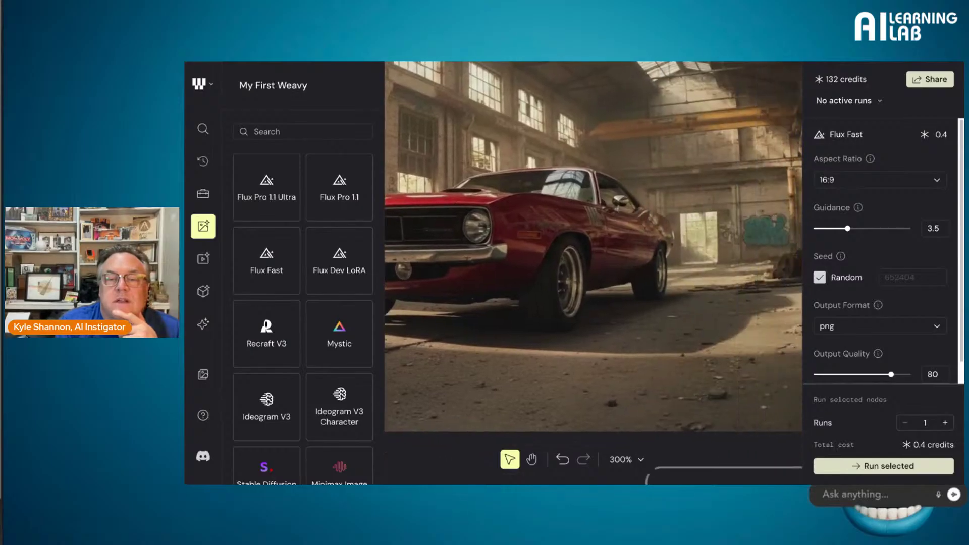
pyautogui.scroll(-2, 449, 278)
pyautogui.scroll(-10, 593, 272)
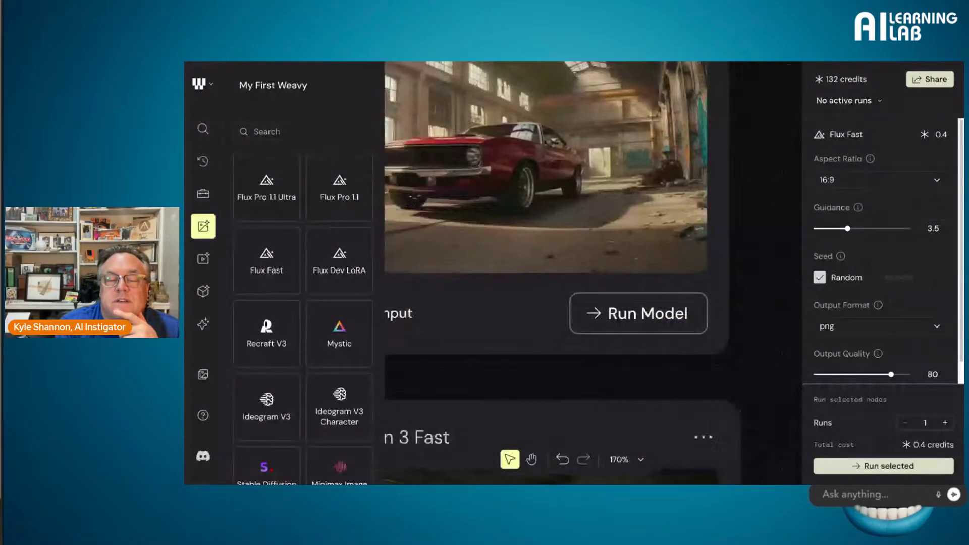
# Step: Examine the Google Imagen 3 Fast image up close, including the car's rear end and the graffiti wall, and compare it with the other images
pyautogui.hscroll(-3, 593, 272)
pyautogui.scroll(4, 593, 273)
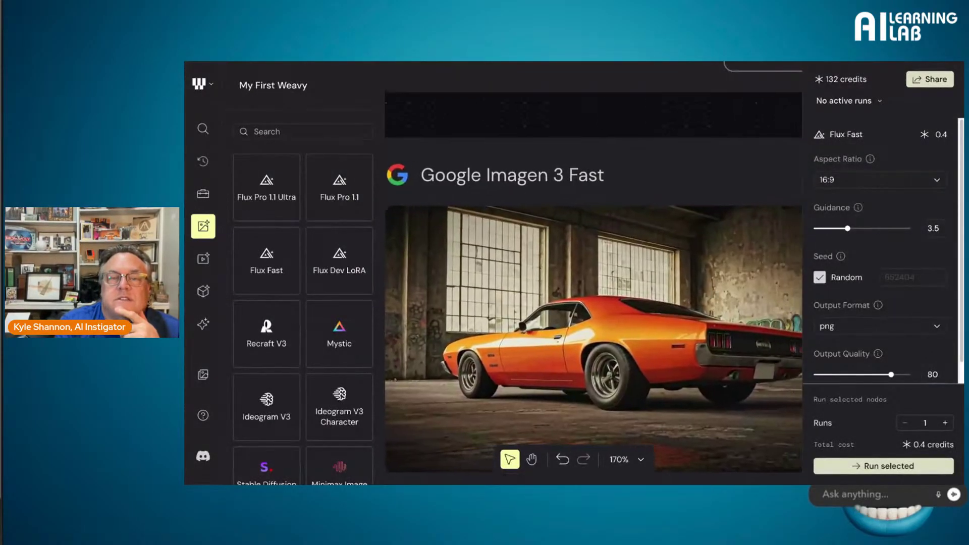
pyautogui.scroll(-2, 594, 273)
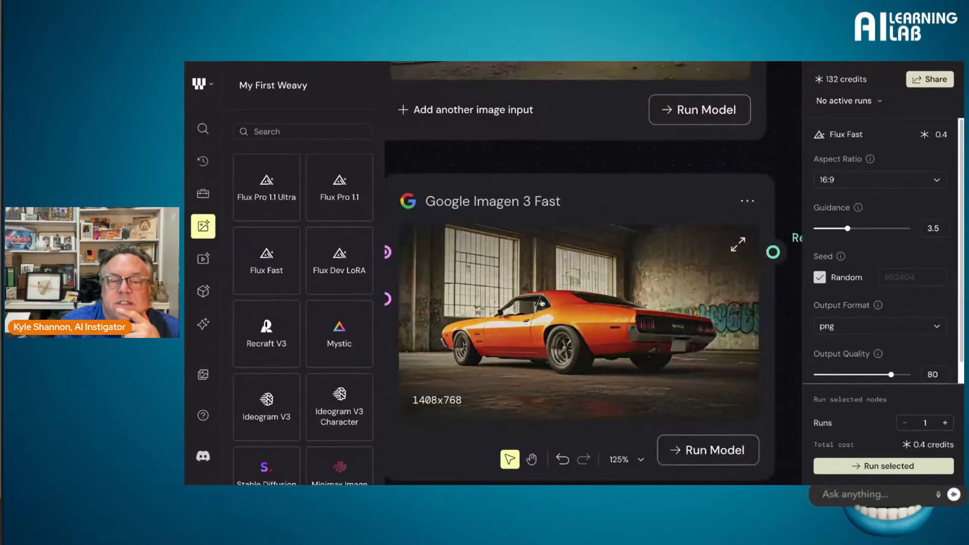
pyautogui.scroll(6, 556, 316)
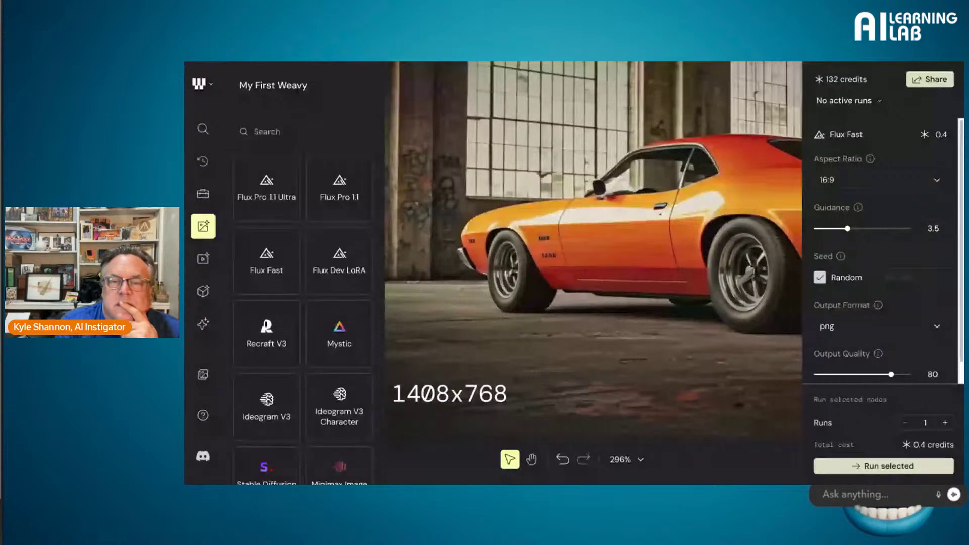
pyautogui.scroll(-5, 552, 314)
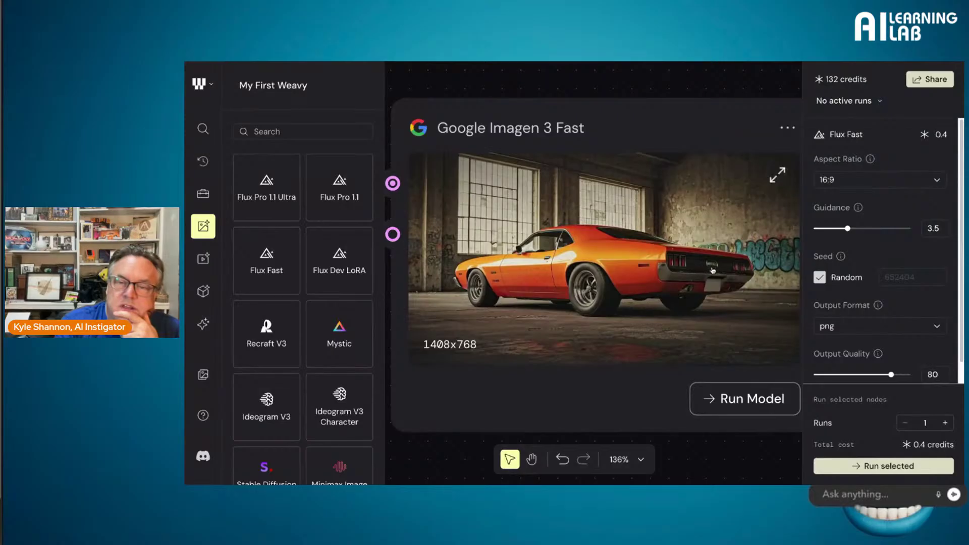
pyautogui.scroll(5, 712, 269)
pyautogui.hscroll(2, 712, 269)
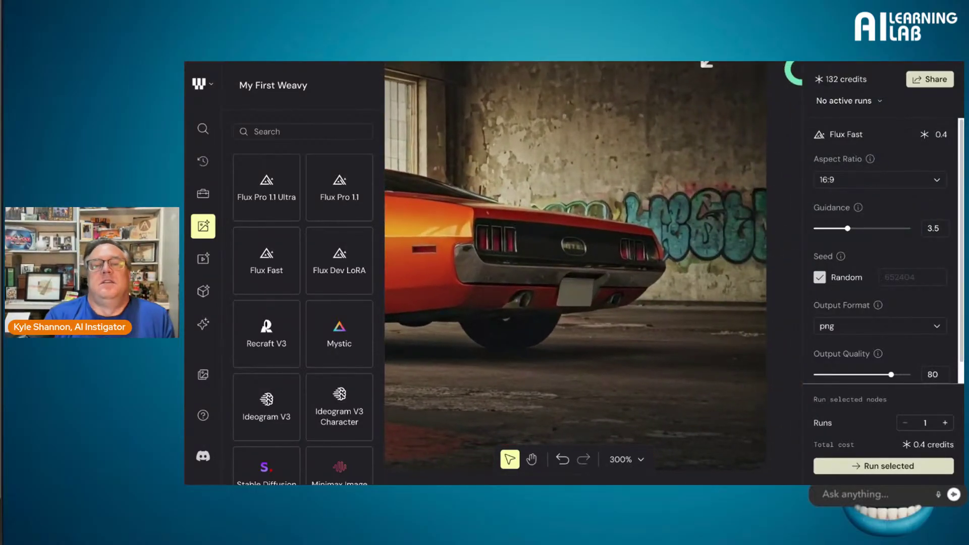
pyautogui.moveTo(591, 252); pyautogui.dragTo(713, 247)
pyautogui.scroll(-5, 712, 247)
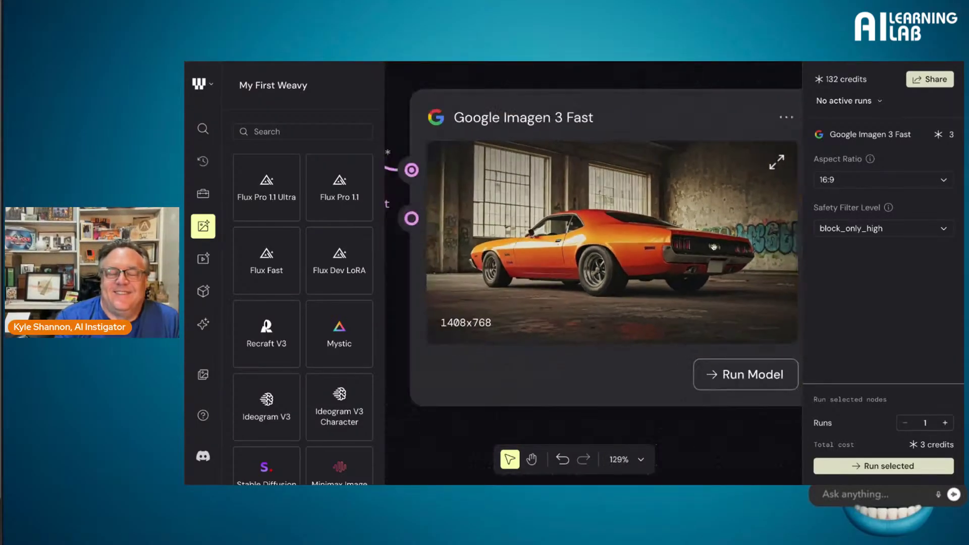
pyautogui.scroll(1, 713, 247)
pyautogui.scroll(-6, 593, 250)
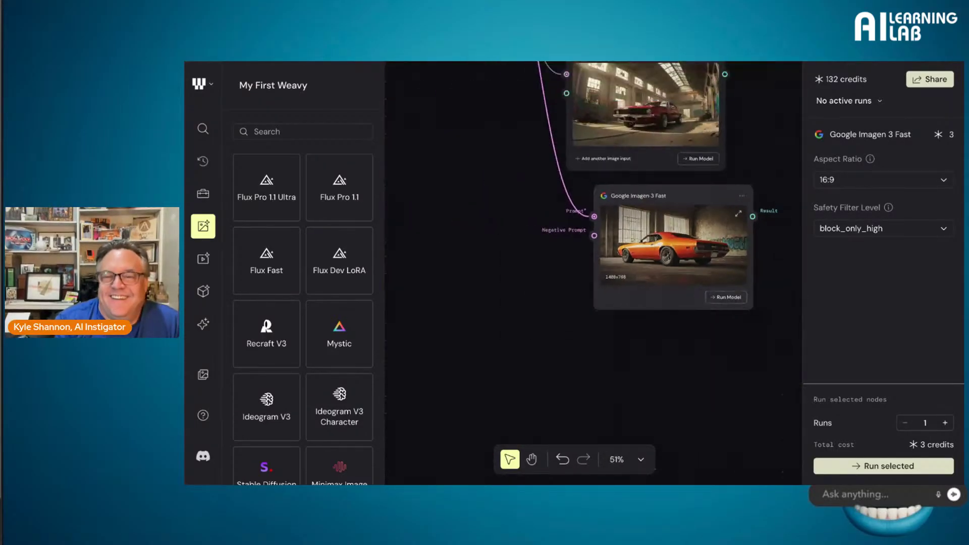
pyautogui.scroll(1, 530, 256)
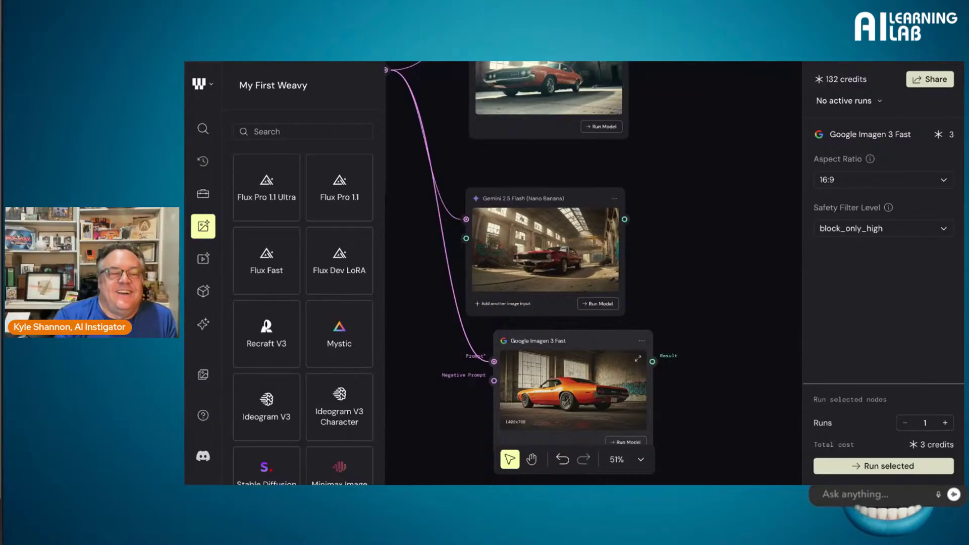
# Step: Move the Flux Fast, Nano Banana and Imagen 3 Fast nodes together a little farther from the Prompt Enhancer, then clear the selection
pyautogui.scroll(-5, 704, 252)
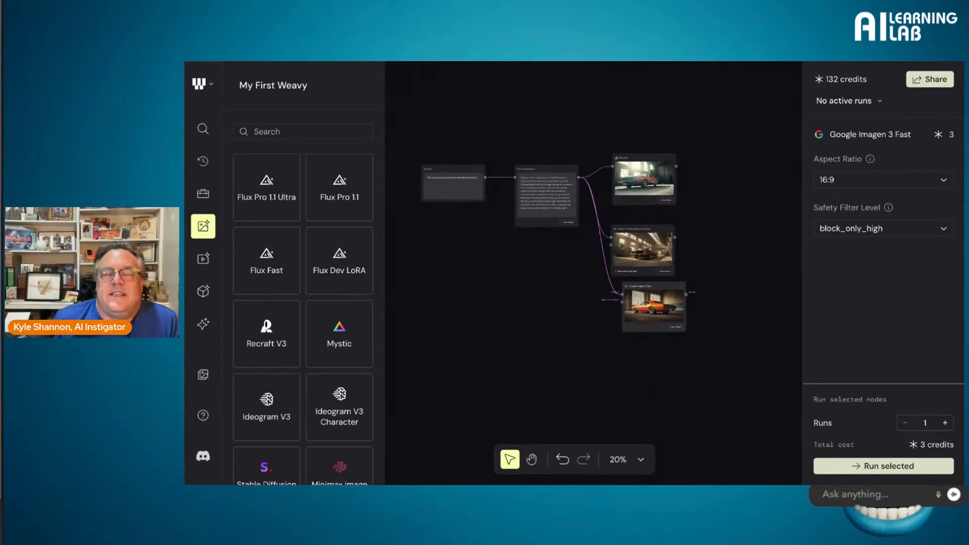
pyautogui.moveTo(691, 373); pyautogui.dragTo(642, 136)
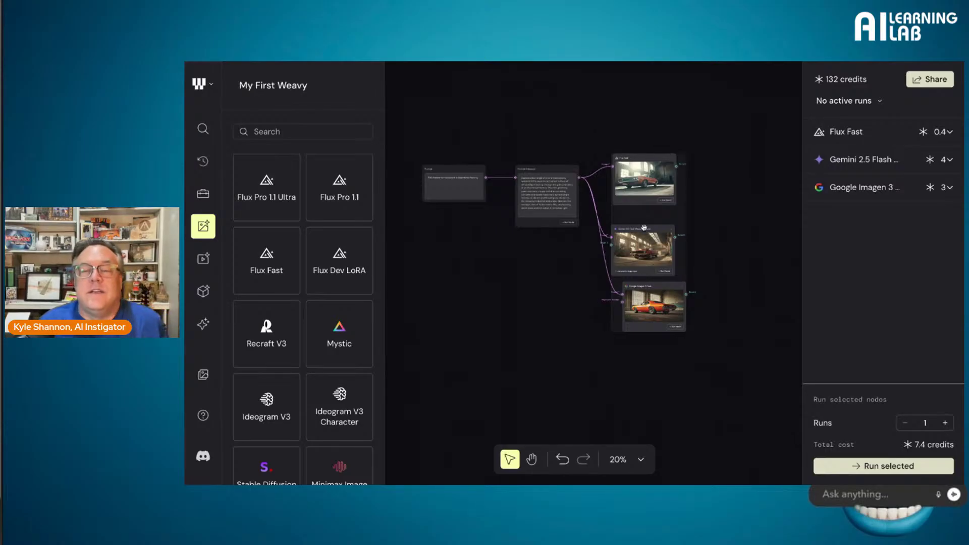
pyautogui.moveTo(641, 228); pyautogui.dragTo(666, 243)
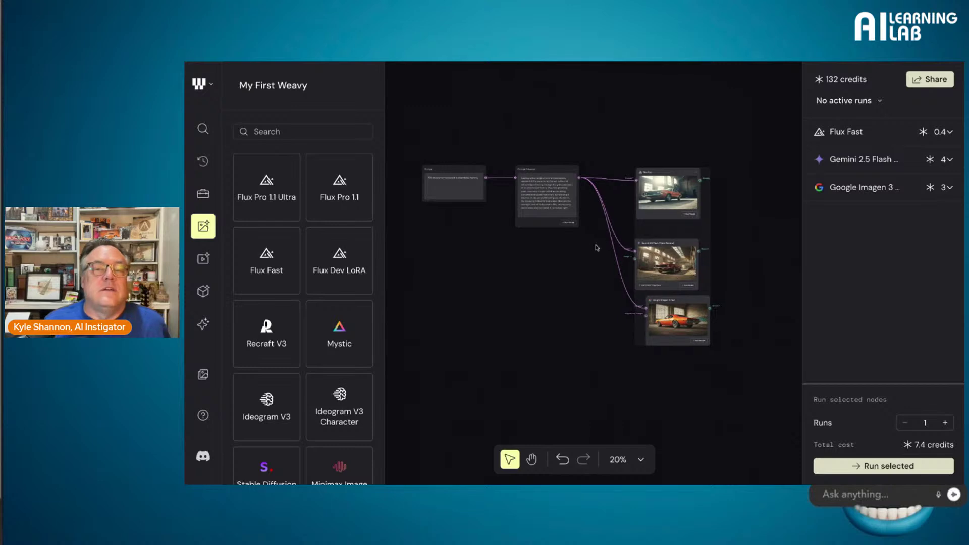
pyautogui.hscroll(-1, 401, 223)
pyautogui.click(563, 283)
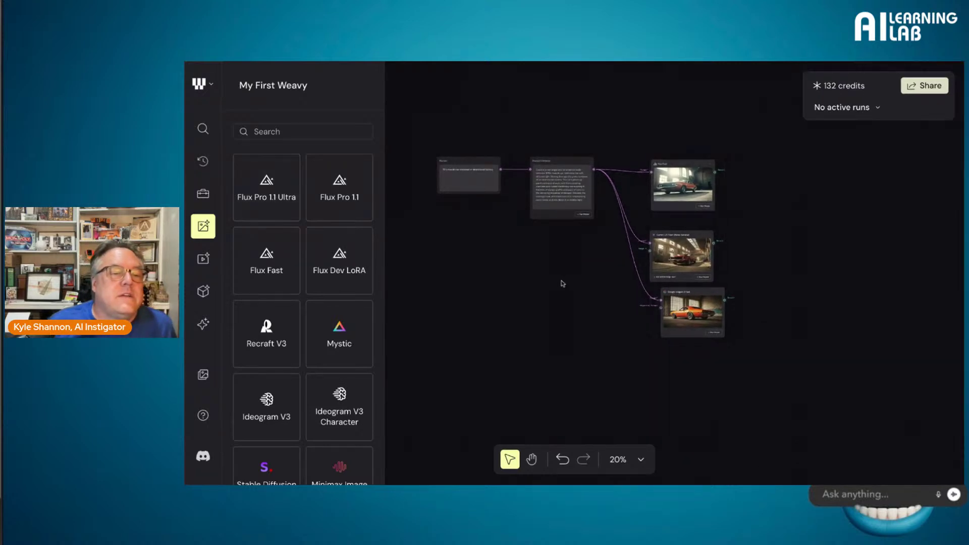
# Step: Browse the Quick access and Toolbox nodes, from the editing and matte tools to text tools such as Prompt Concatenator
pyautogui.click(203, 162)
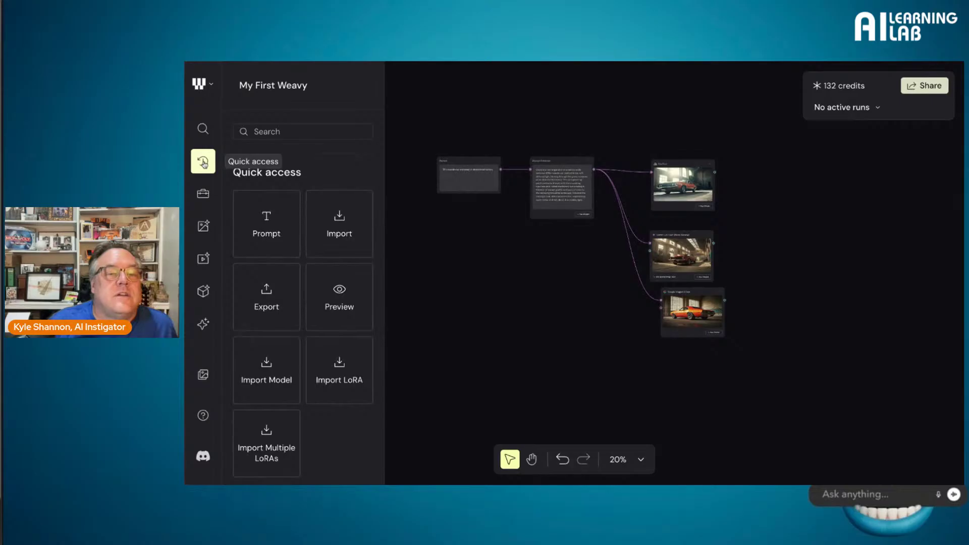
pyautogui.click(207, 198)
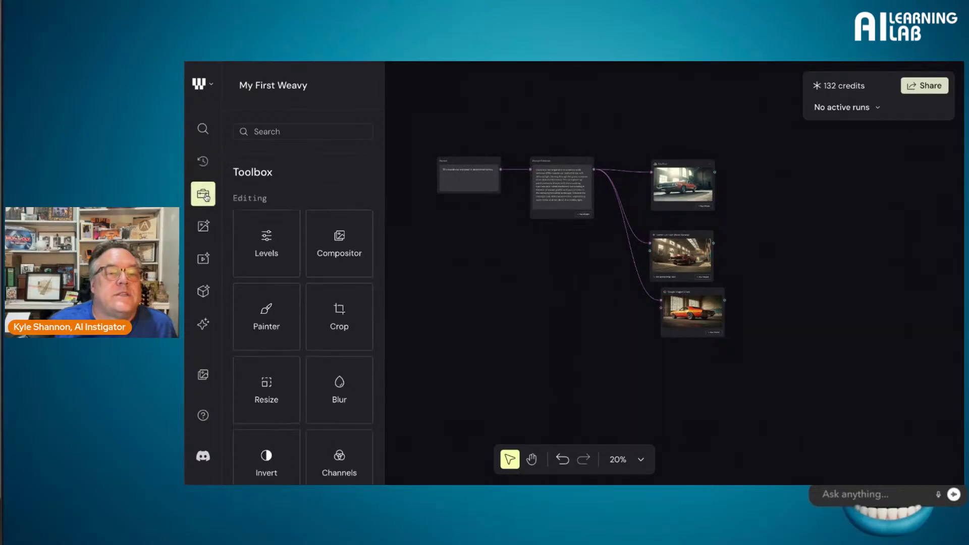
pyautogui.click(203, 161)
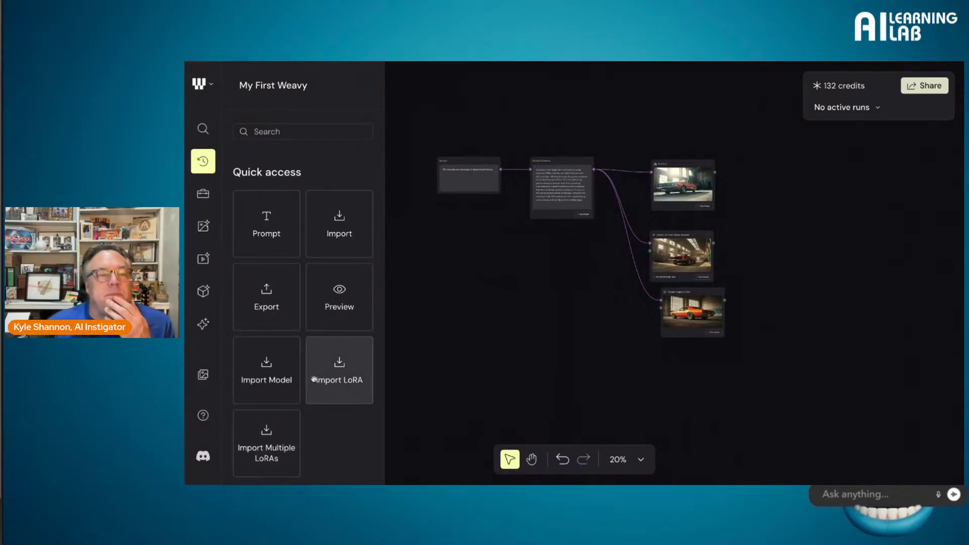
pyautogui.click(205, 198)
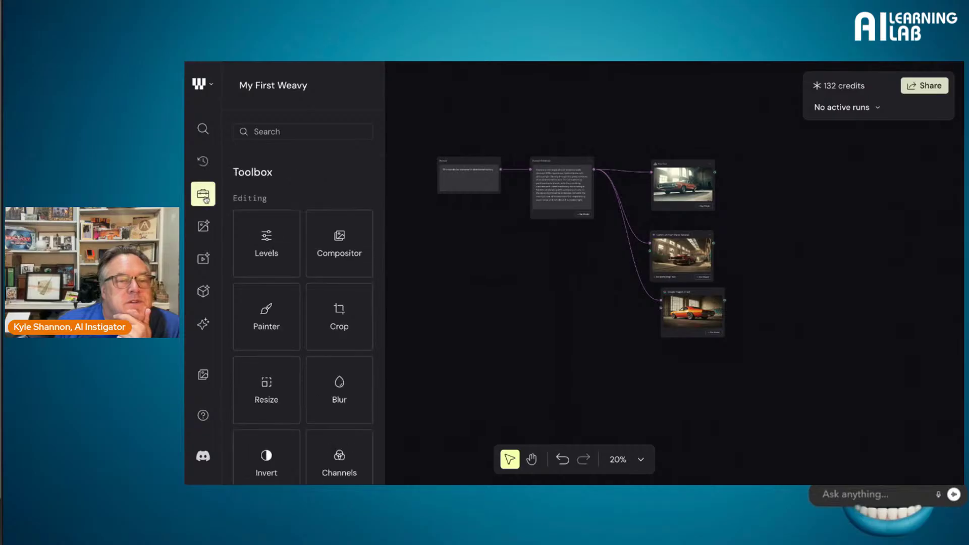
pyautogui.scroll(-5, 339, 305)
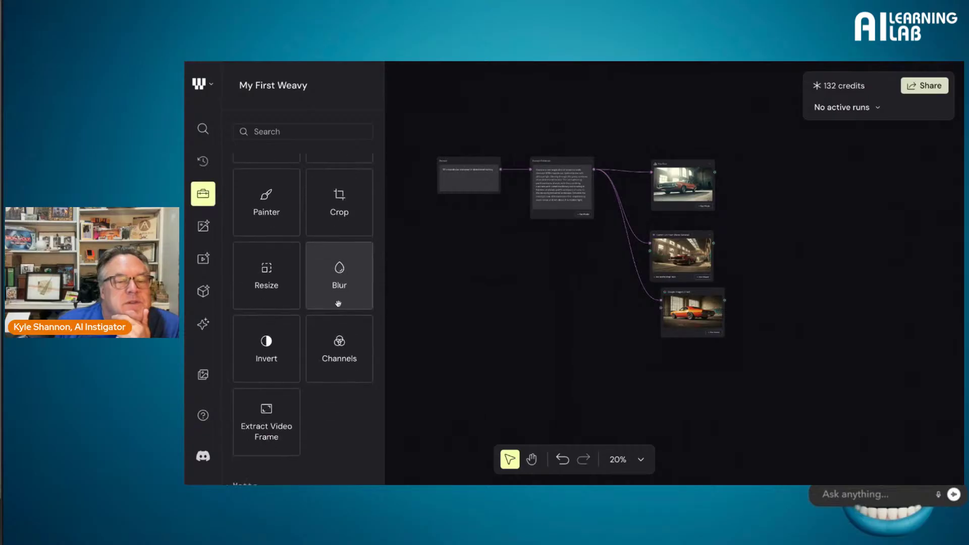
pyautogui.scroll(-2, 339, 306)
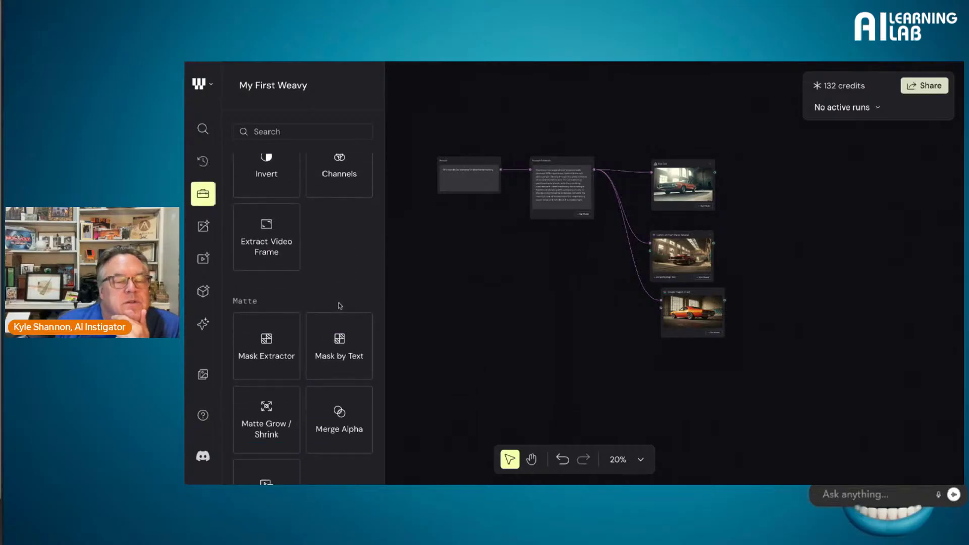
pyautogui.scroll(-6, 340, 306)
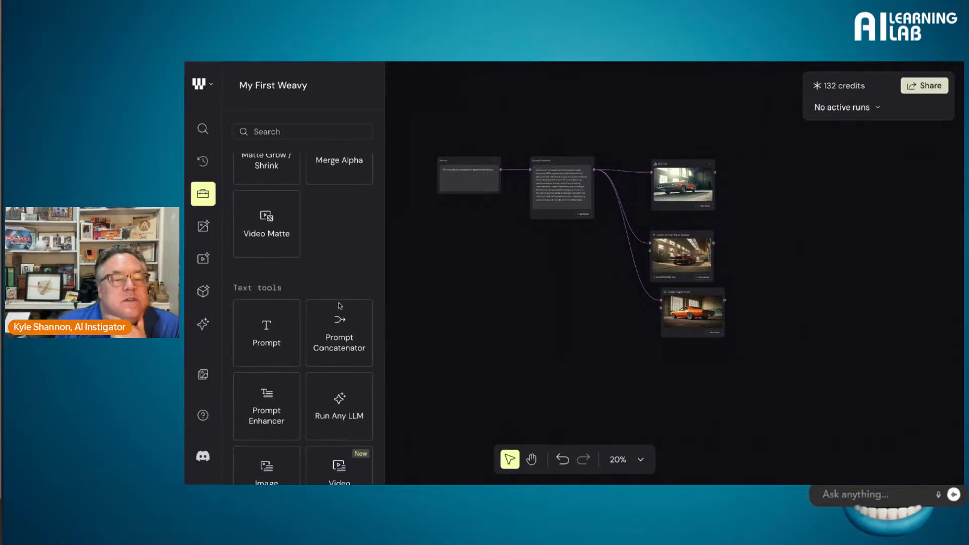
pyautogui.scroll(-1, 339, 306)
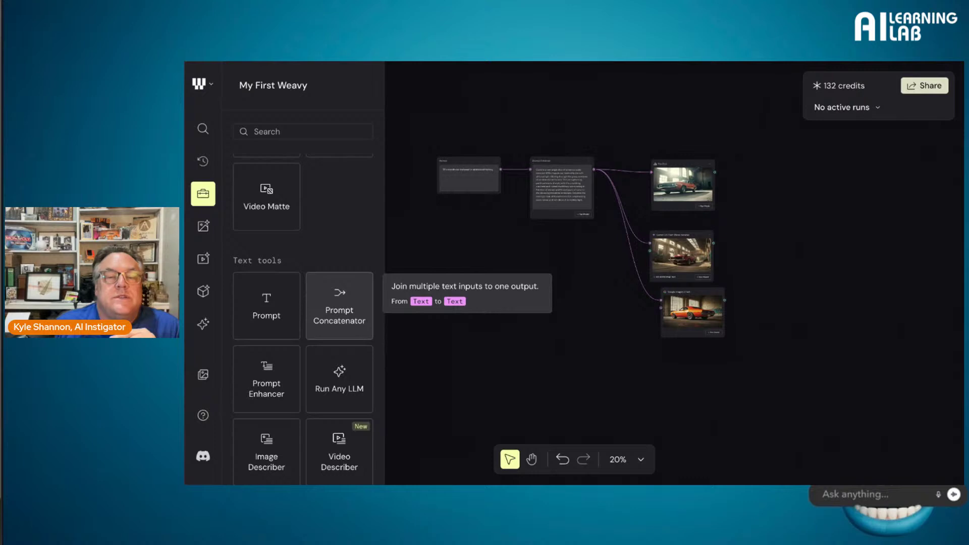
# Step: Look through the remaining text tools, Iterators and Helpers in the Toolbox and add a Router node to the canvas
pyautogui.scroll(-1, 323, 353)
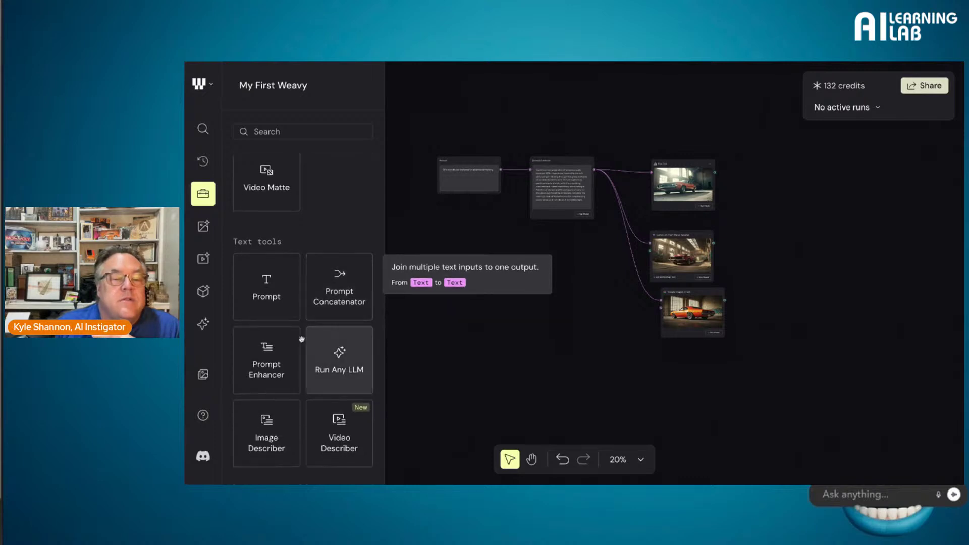
pyautogui.scroll(-3, 343, 360)
pyautogui.scroll(-1, 344, 360)
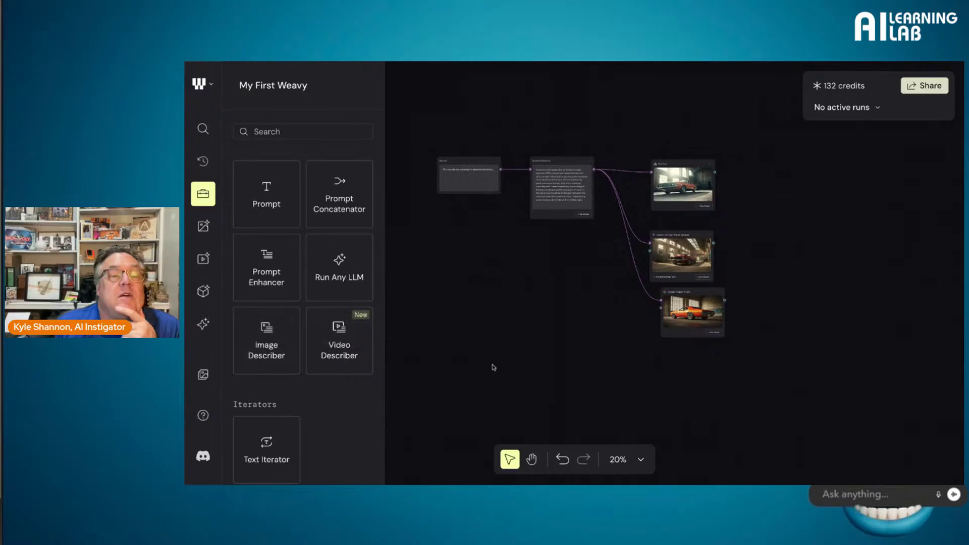
pyautogui.scroll(-1, 351, 356)
pyautogui.scroll(-3, 351, 355)
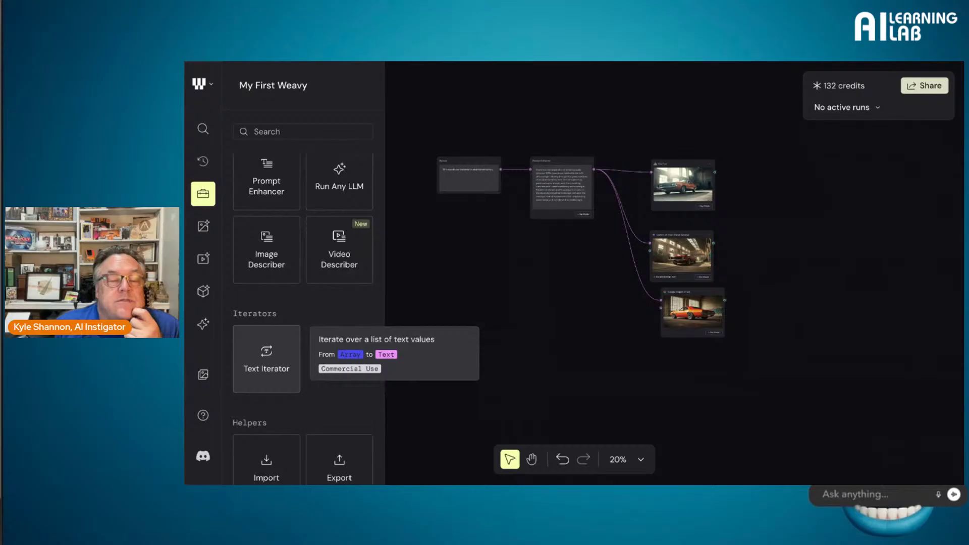
pyautogui.scroll(-6, 303, 320)
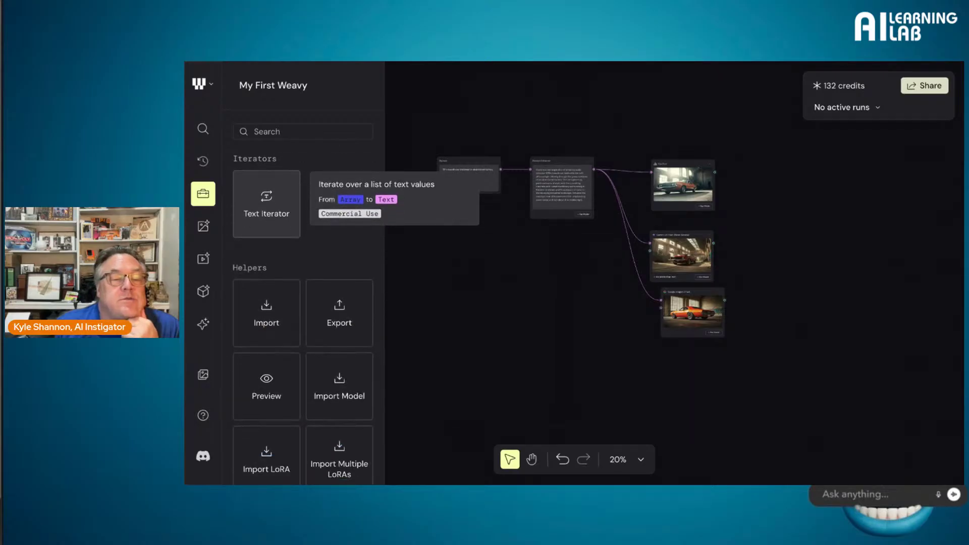
pyautogui.scroll(-5, 282, 363)
pyautogui.scroll(-3, 282, 363)
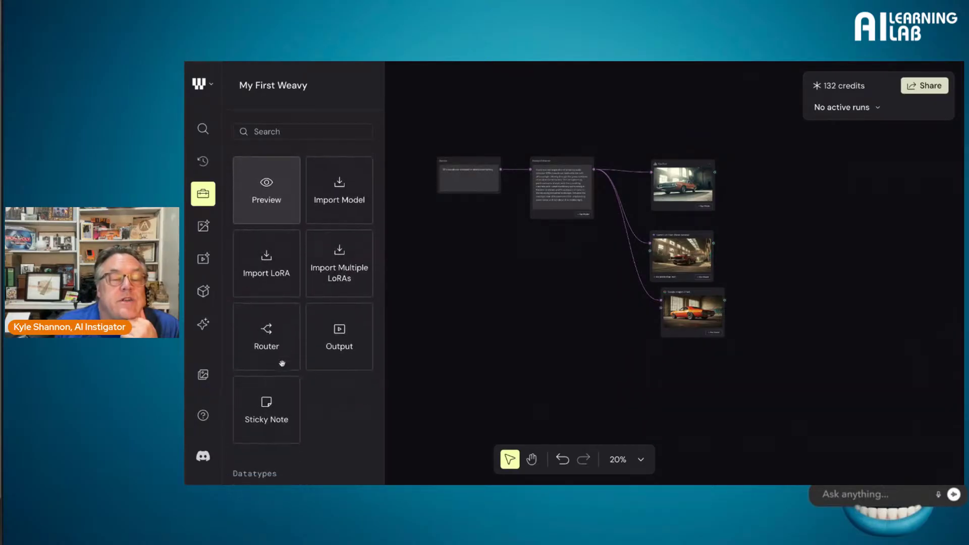
pyautogui.click(272, 338)
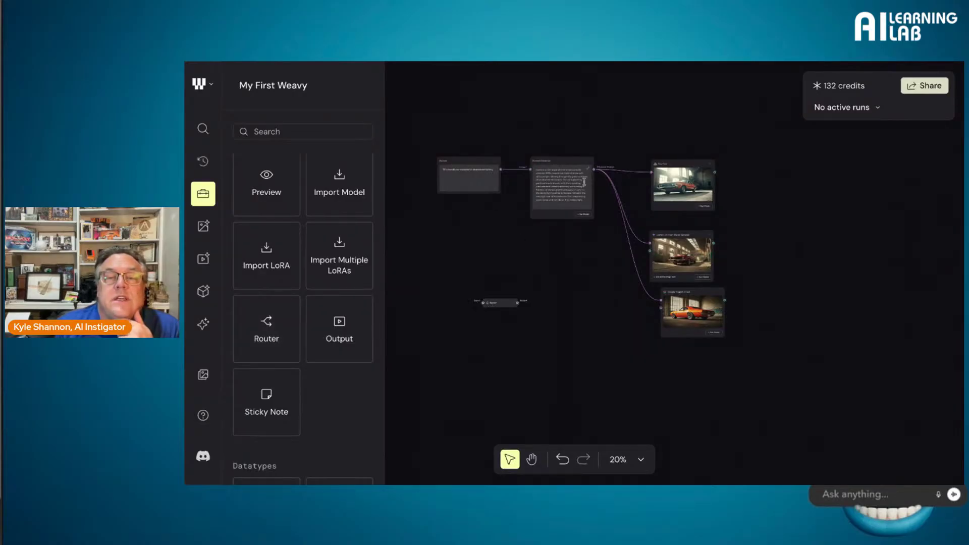
# Step: Place the Router below the Prompt Enhancer and reroute the Imagen 3 Fast and Nano Banana prompt connections to the Router's output
pyautogui.moveTo(595, 170); pyautogui.dragTo(618, 260)
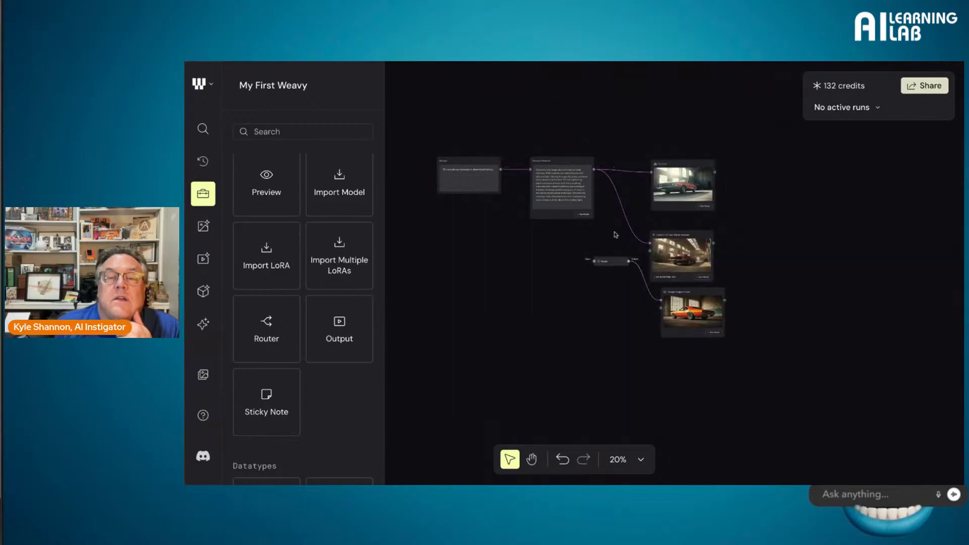
pyautogui.moveTo(597, 170); pyautogui.dragTo(633, 261)
pyautogui.click(600, 172)
pyautogui.moveTo(596, 170); pyautogui.dragTo(631, 261)
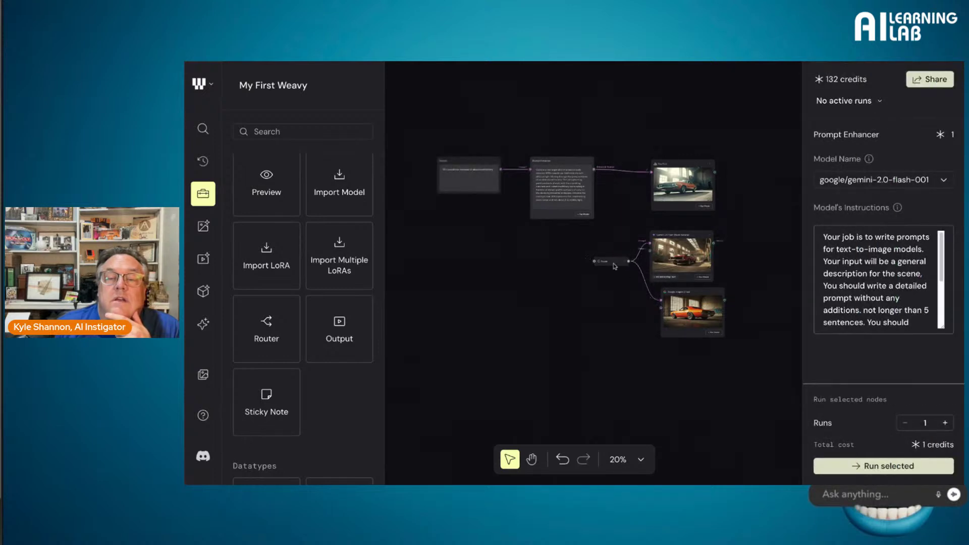
# Step: Reroute the Flux Fast prompt connection to the Router's output and connect the Prompt Enhancer's output to the Router's input
pyautogui.scroll(3, 629, 215)
pyautogui.scroll(-3, 629, 215)
pyautogui.hscroll(-1, 594, 238)
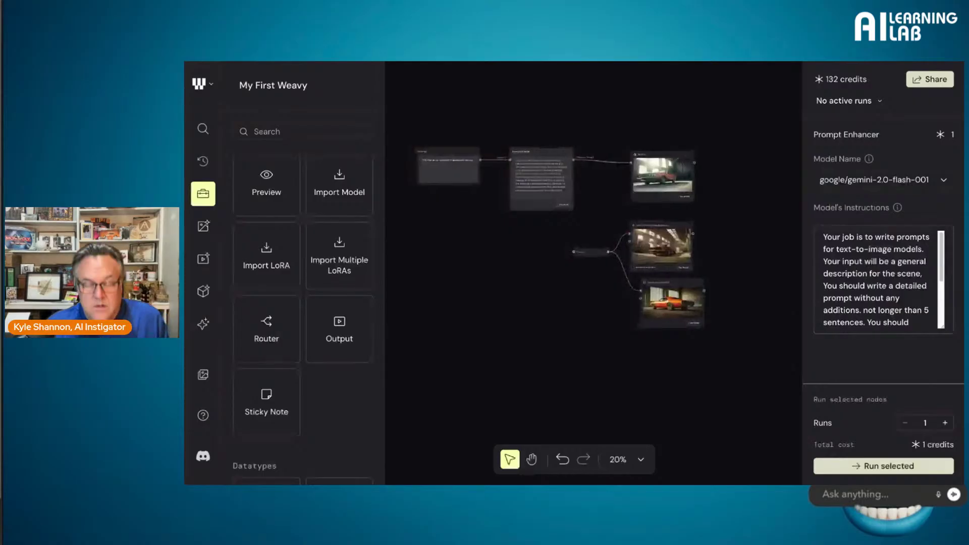
pyautogui.scroll(1, 559, 237)
pyautogui.scroll(-2, 559, 237)
pyautogui.scroll(-1, 559, 237)
pyautogui.scroll(1, 559, 237)
pyautogui.scroll(3, 615, 291)
pyautogui.scroll(-3, 615, 291)
pyautogui.scroll(5, 615, 291)
pyautogui.scroll(2, 613, 270)
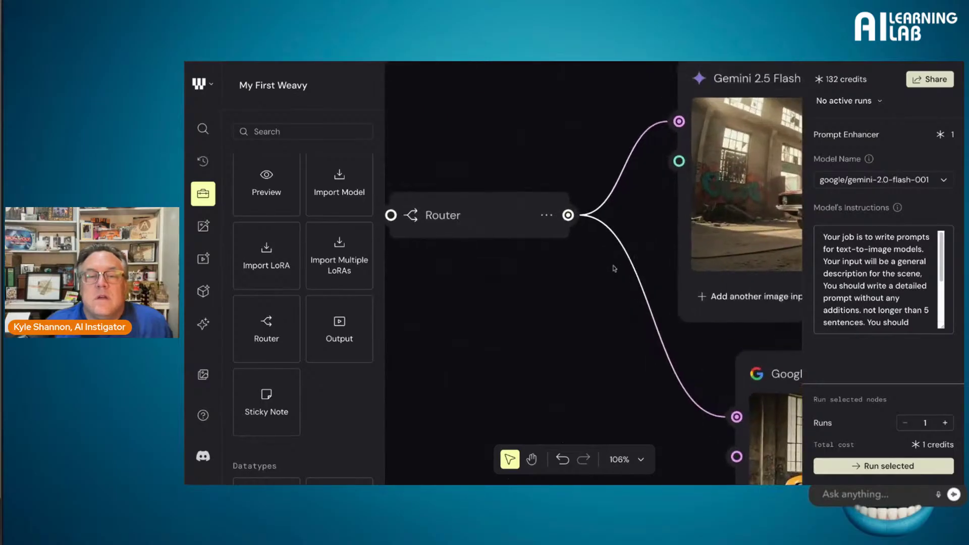
pyautogui.click(589, 162)
pyautogui.scroll(8, 593, 210)
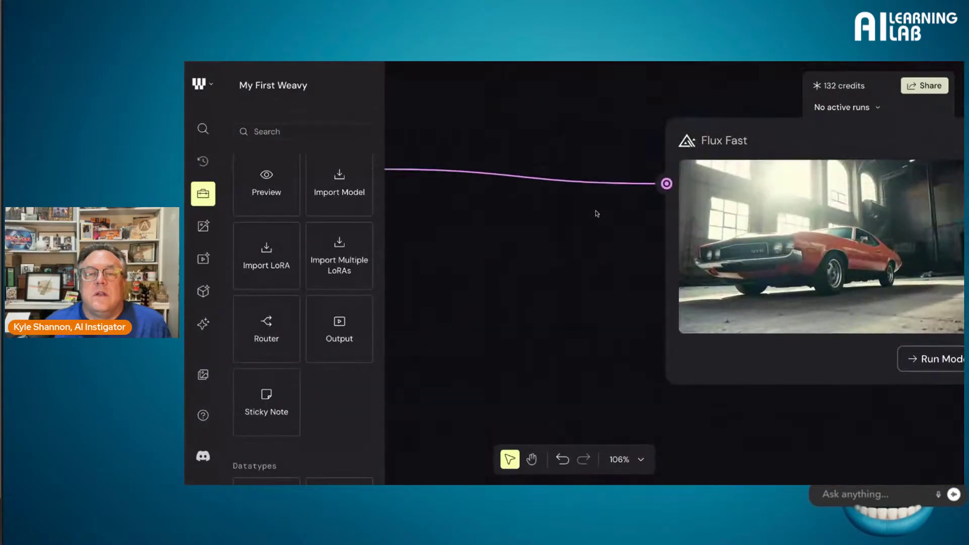
pyautogui.hscroll(-5, 597, 214)
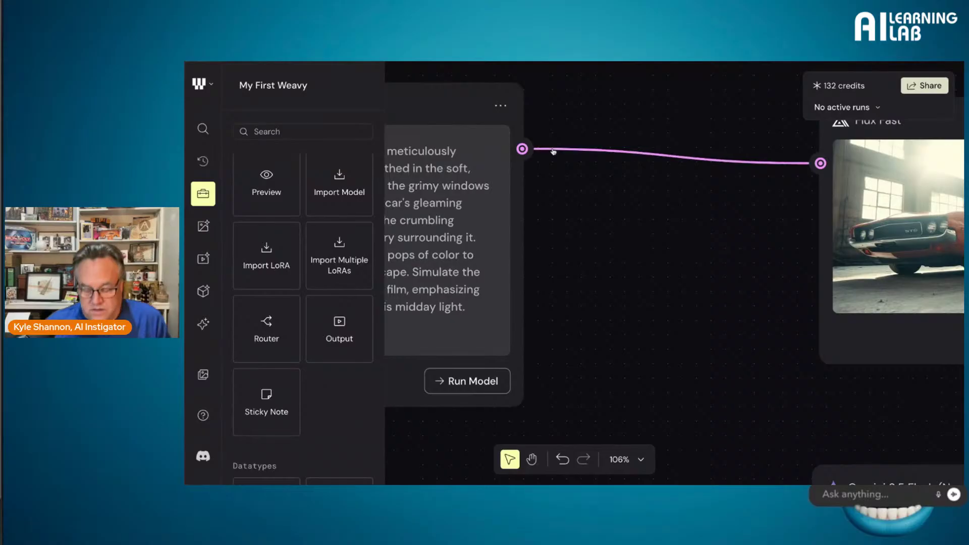
pyautogui.scroll(-5, 612, 227)
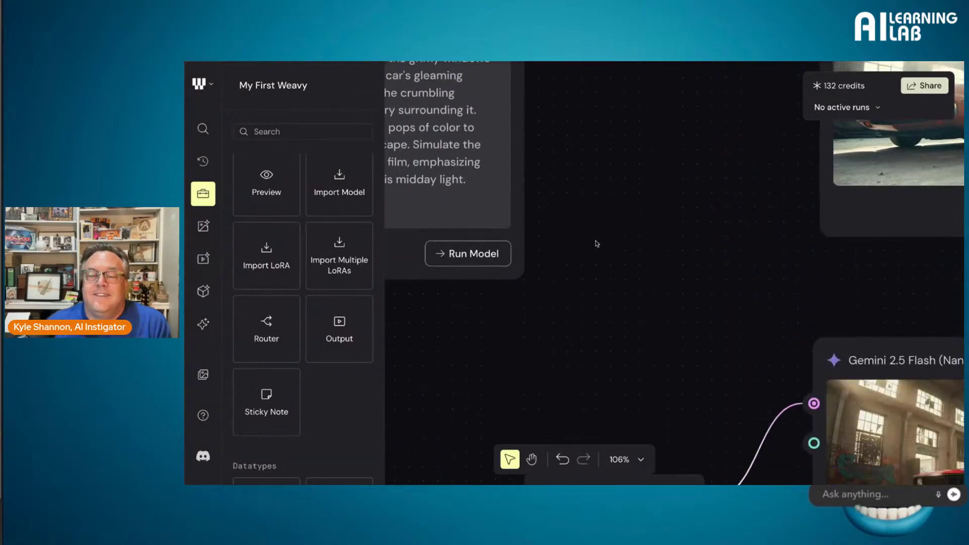
pyautogui.hscroll(2, 597, 244)
pyautogui.moveTo(673, 365); pyautogui.dragTo(757, 135)
pyautogui.moveTo(485, 126); pyautogui.dragTo(487, 152)
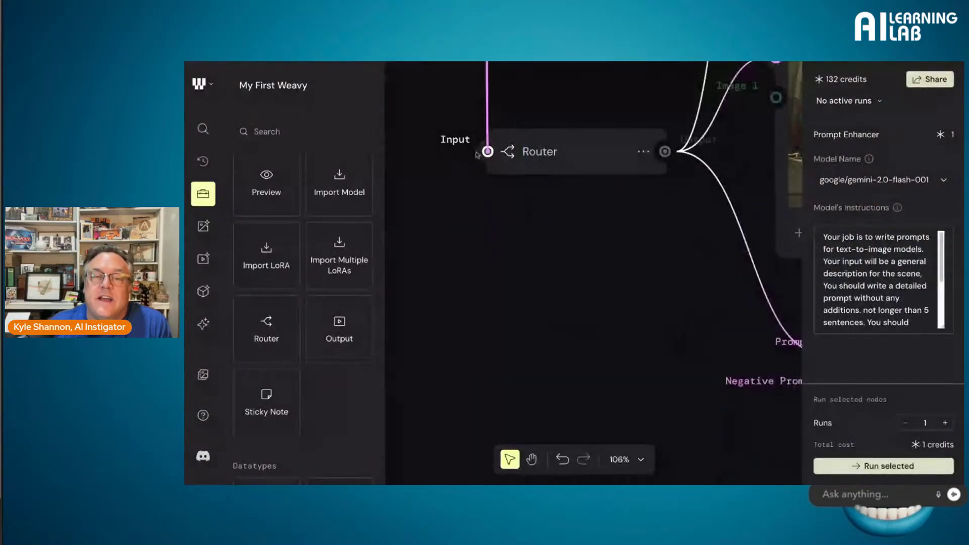
# Step: Replace the Prompt node's text with "Grizzled old new england fisherman smoking near the docks"
pyautogui.scroll(5, 537, 181)
pyautogui.scroll(10, 539, 190)
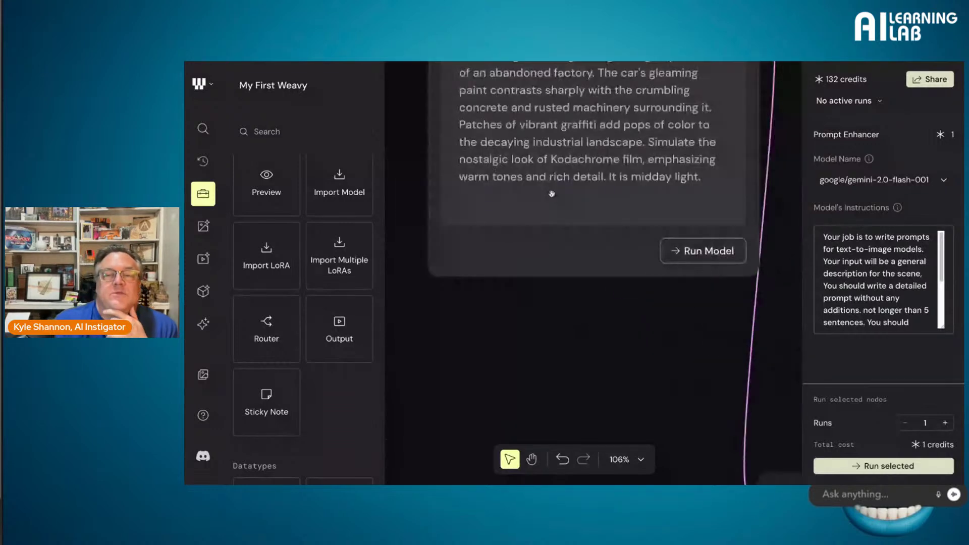
pyautogui.scroll(-6, 551, 194)
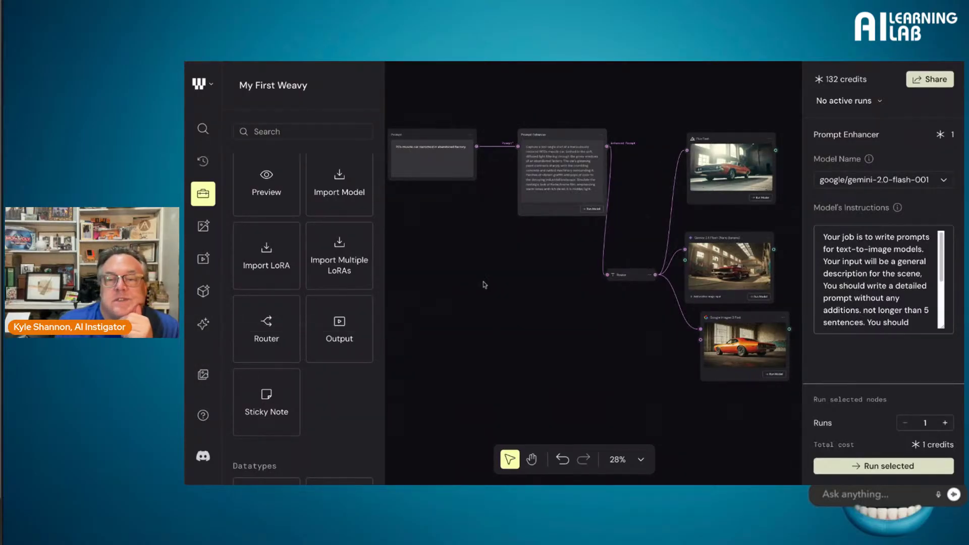
pyautogui.scroll(-3, 483, 284)
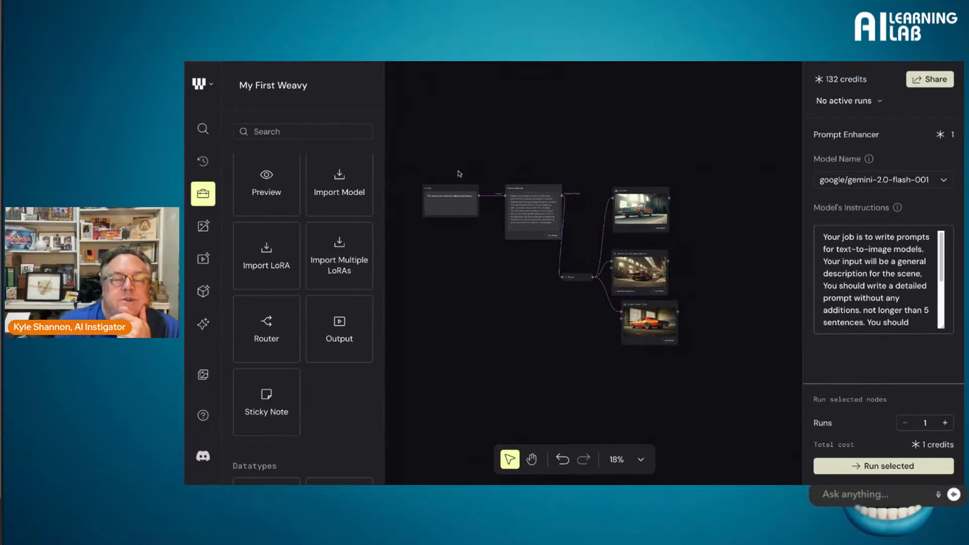
pyautogui.scroll(8, 459, 175)
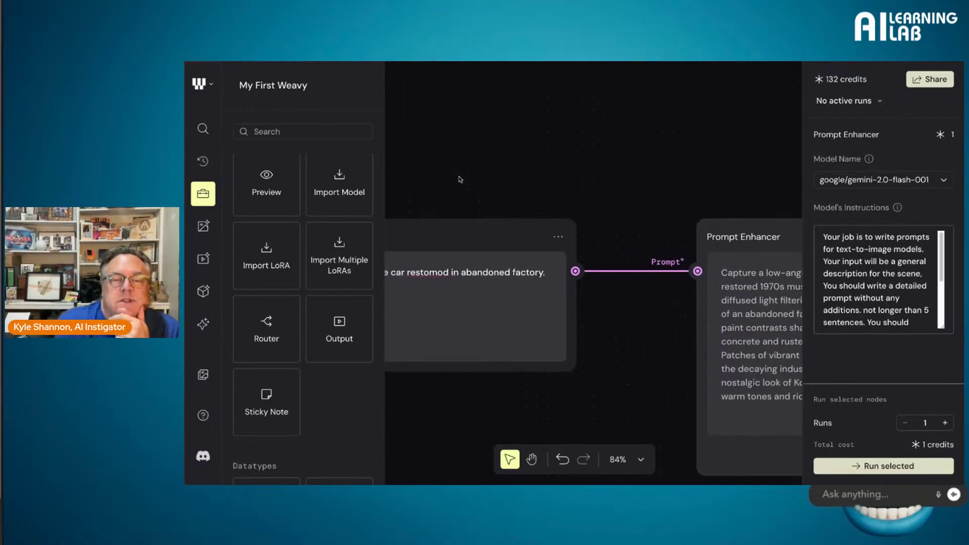
pyautogui.hscroll(-2, 460, 179)
pyautogui.tripleClick(499, 295)
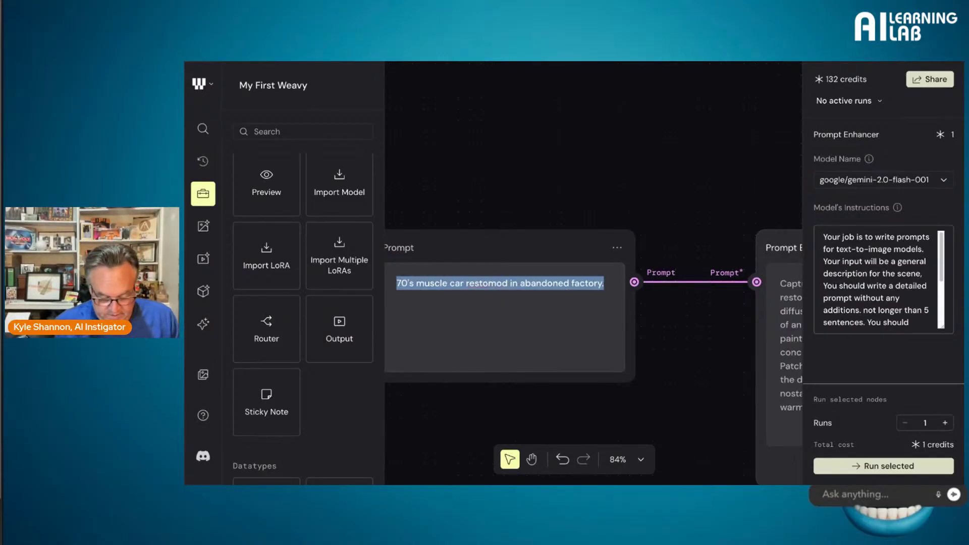
pyautogui.write('G')
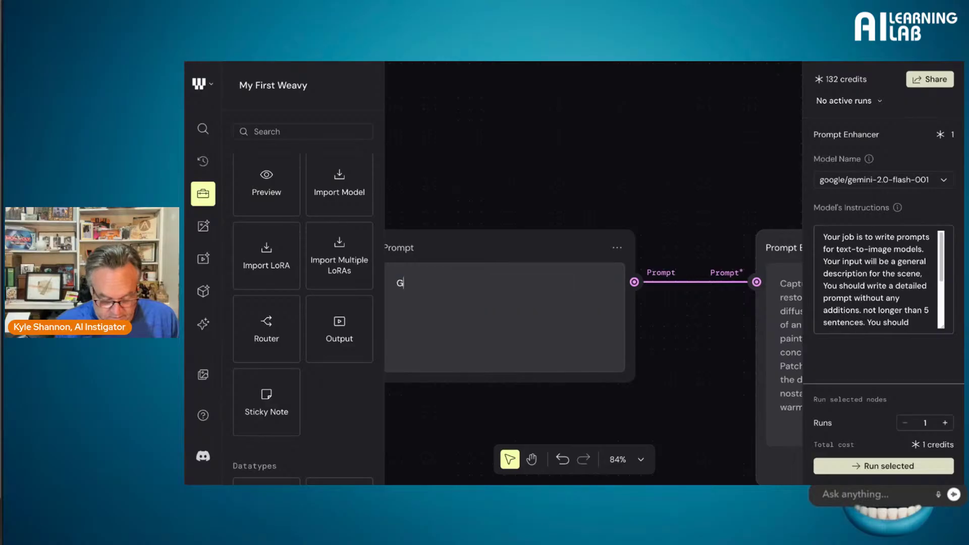
pyautogui.write('rizzled ')
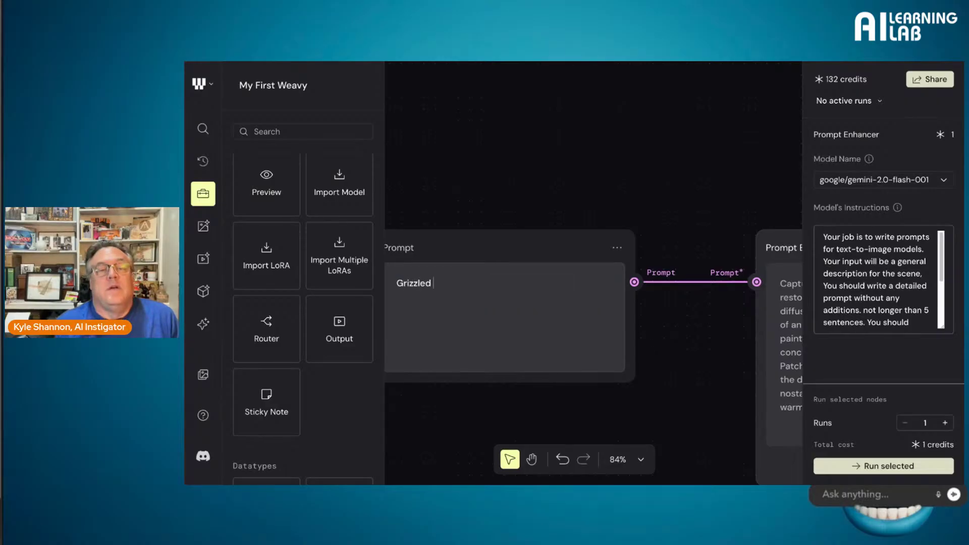
pyautogui.write('old new england ')
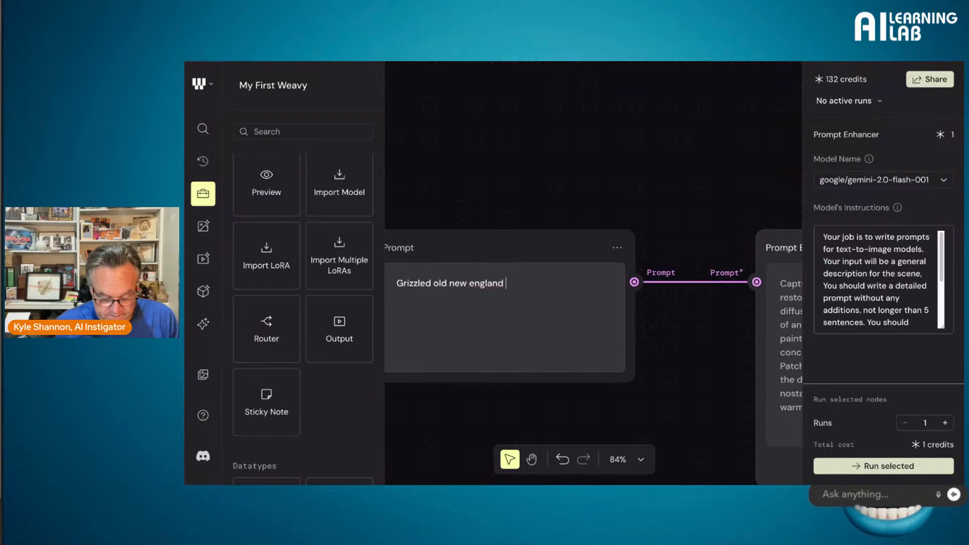
pyautogui.write('fisherman')
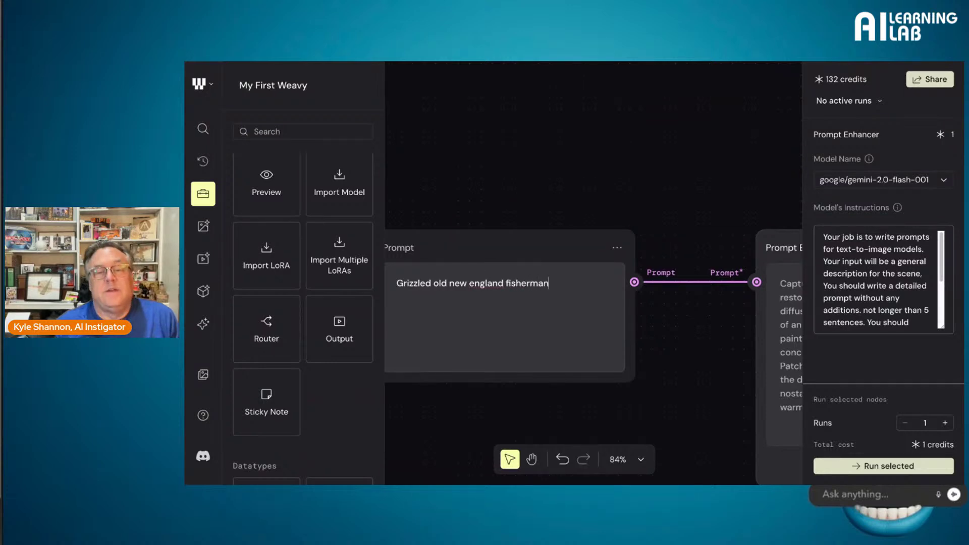
pyautogui.write(' smakin')
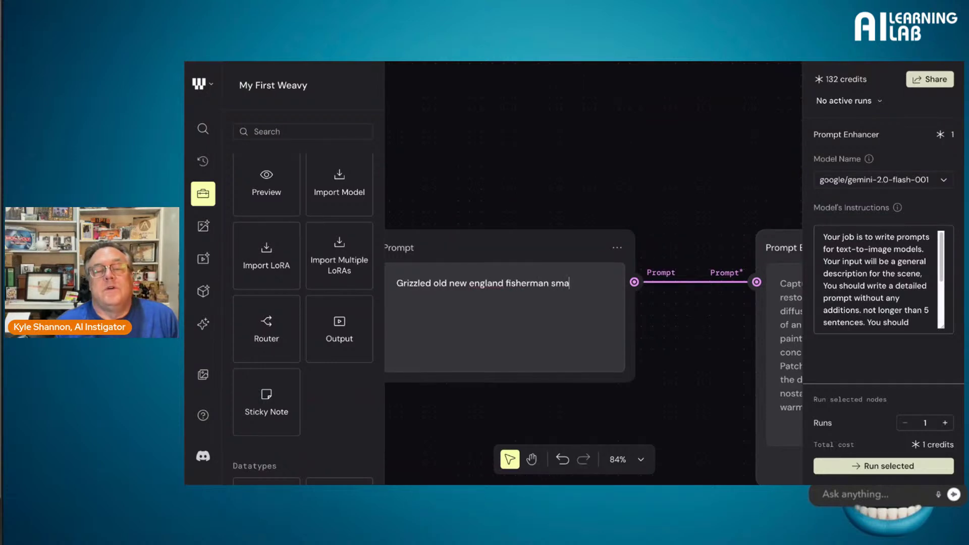
pyautogui.press('BackSpace')
pyautogui.press('BackSpace')
pyautogui.press('BackSpace')
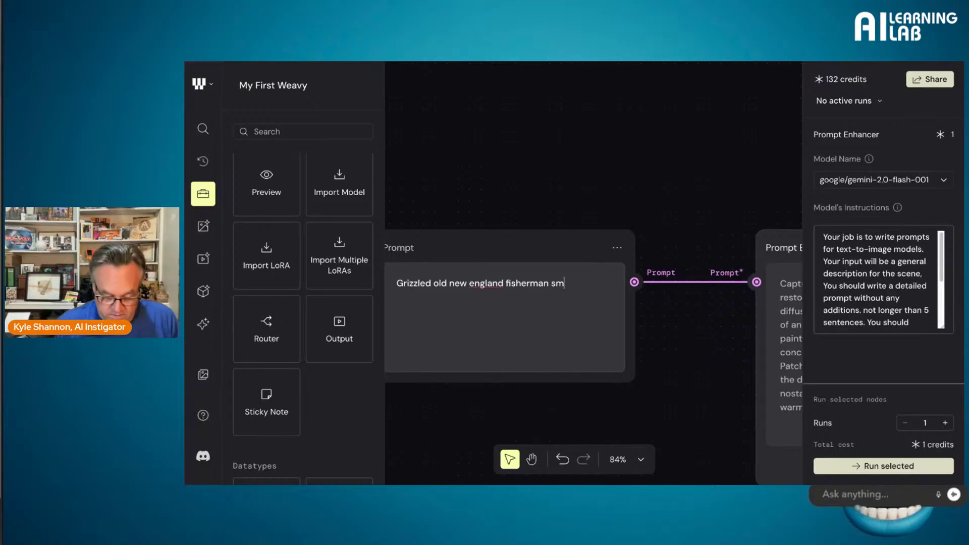
pyautogui.write('oking near the docks')
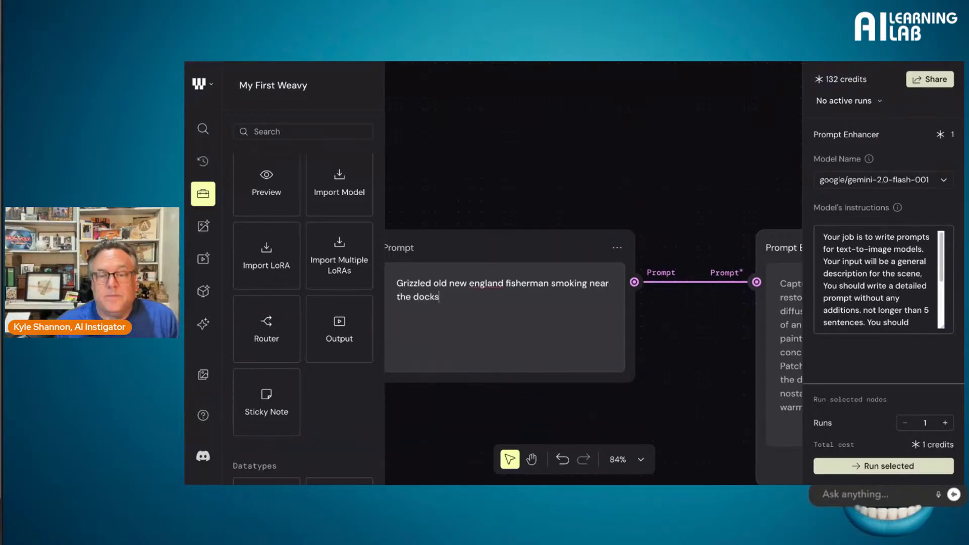
pyautogui.press('BackSpace')
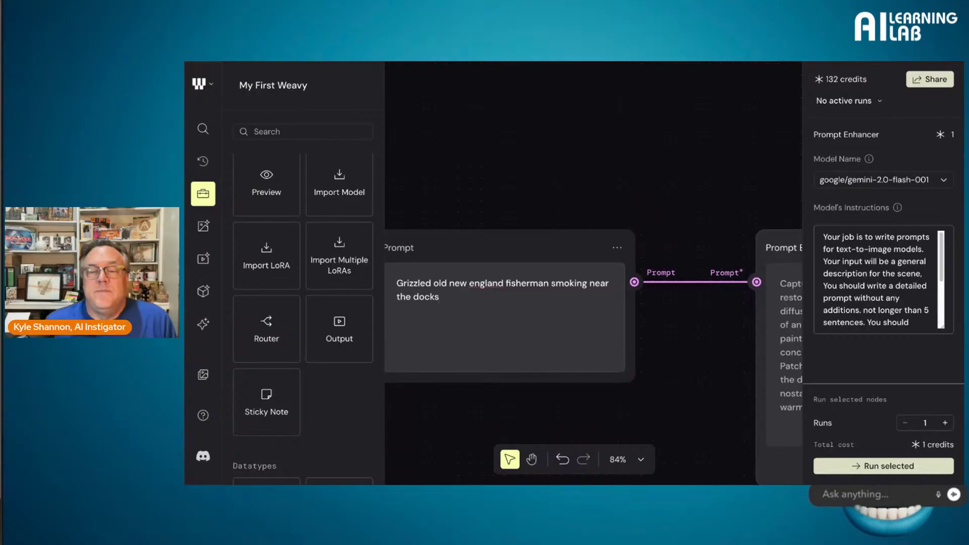
# Step: Move the Router up between the Prompt Enhancer and the Flux Fast node
pyautogui.scroll(-2, 601, 305)
pyautogui.hscroll(-2, 601, 305)
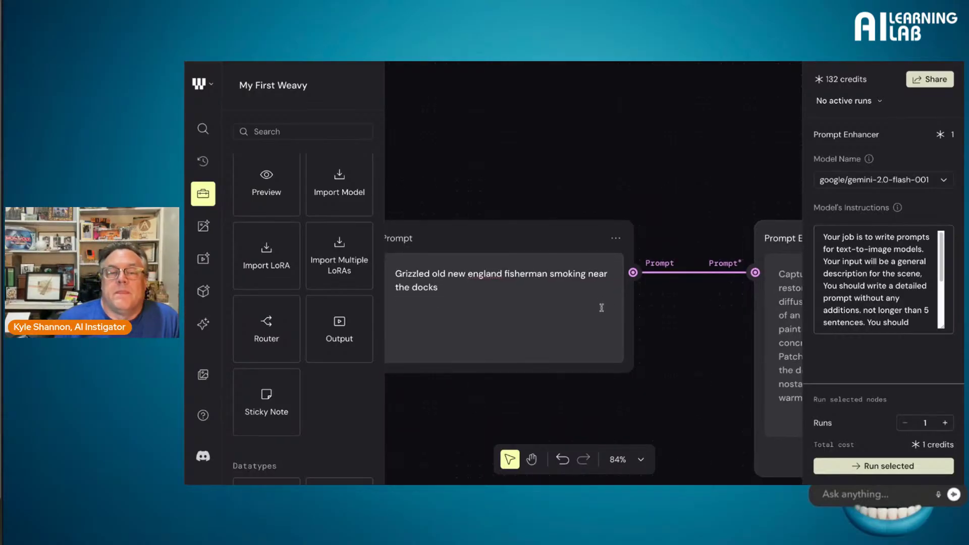
pyautogui.scroll(-2, 601, 307)
pyautogui.hscroll(3, 601, 307)
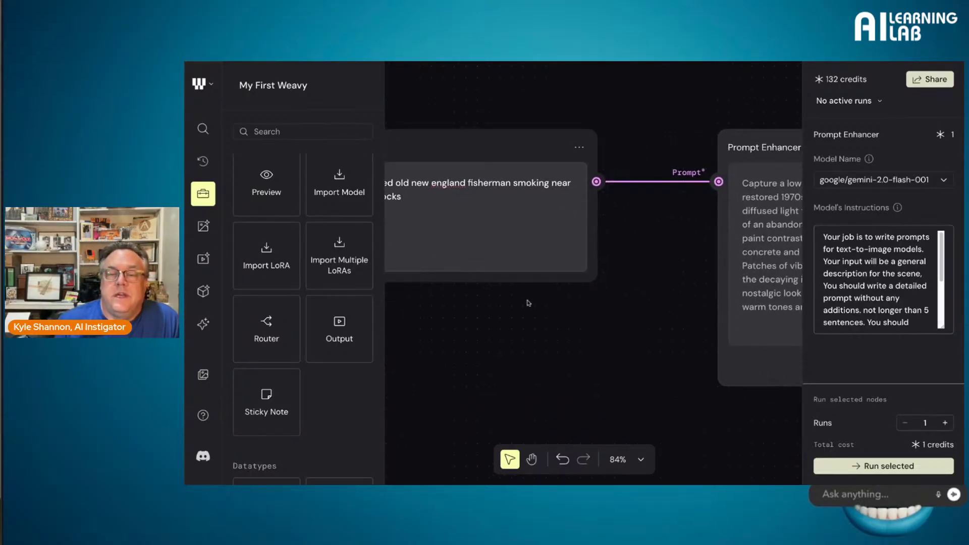
pyautogui.hscroll(-1, 610, 277)
pyautogui.scroll(-5, 567, 261)
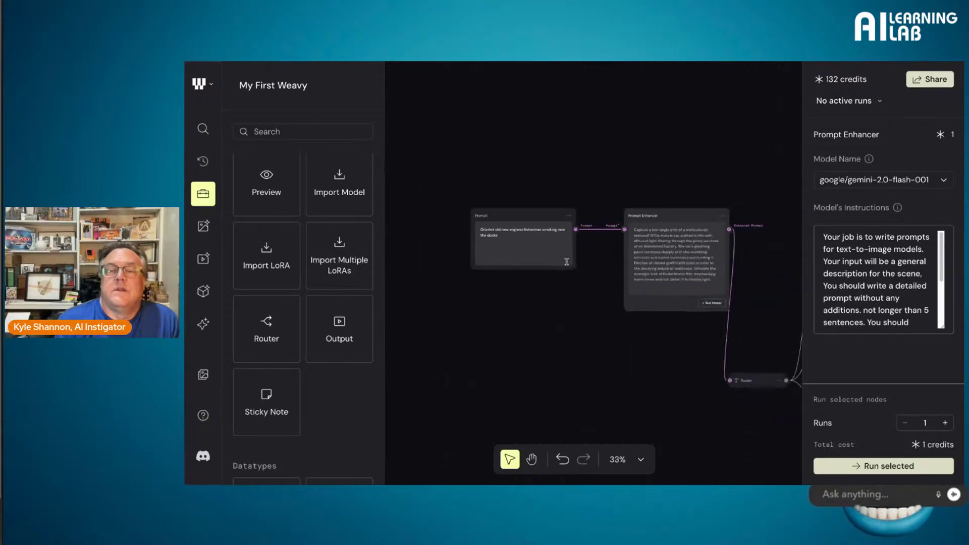
pyautogui.hscroll(4, 566, 262)
pyautogui.scroll(1, 567, 261)
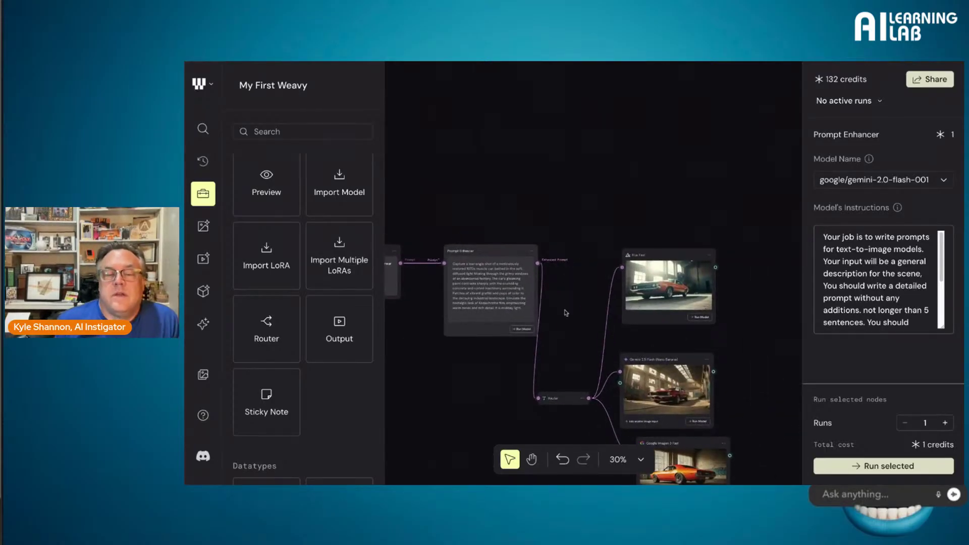
pyautogui.moveTo(561, 402); pyautogui.dragTo(586, 279)
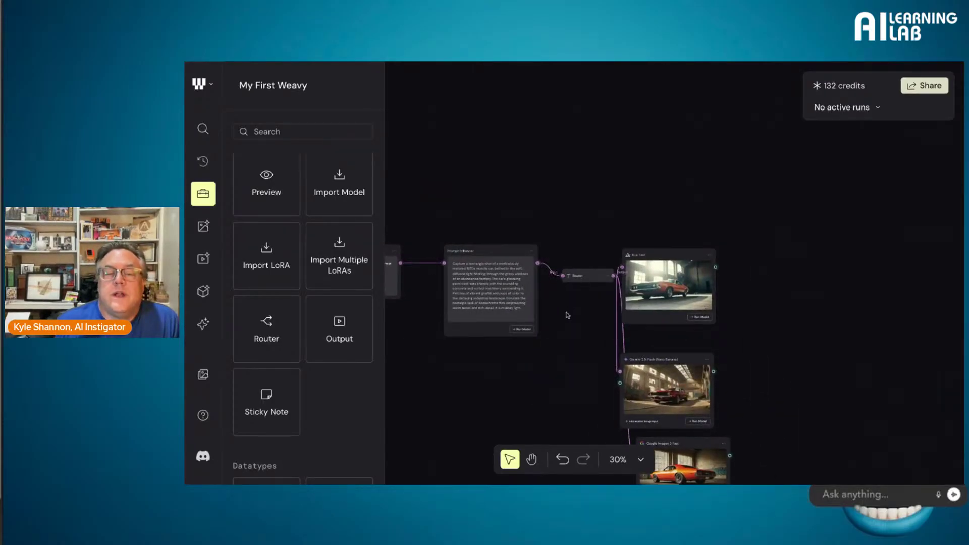
# Step: Run the Prompt Enhancer on the fisherman prompt and read the enhanced text up close
pyautogui.click(536, 332)
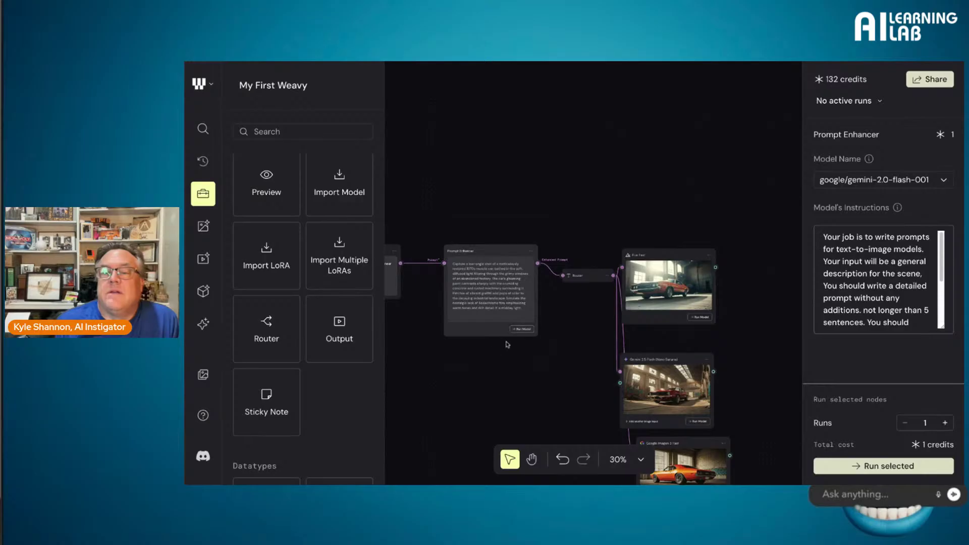
pyautogui.click(519, 330)
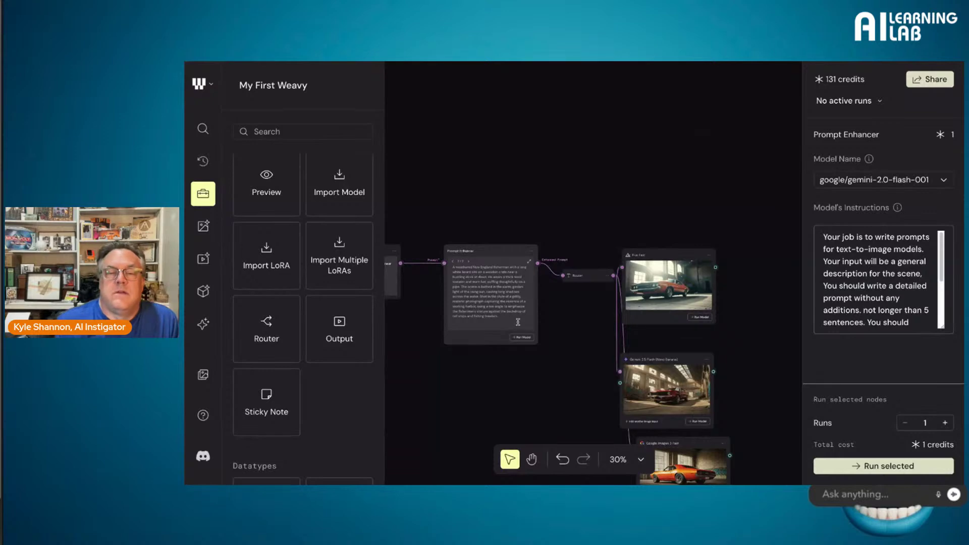
pyautogui.scroll(10, 517, 321)
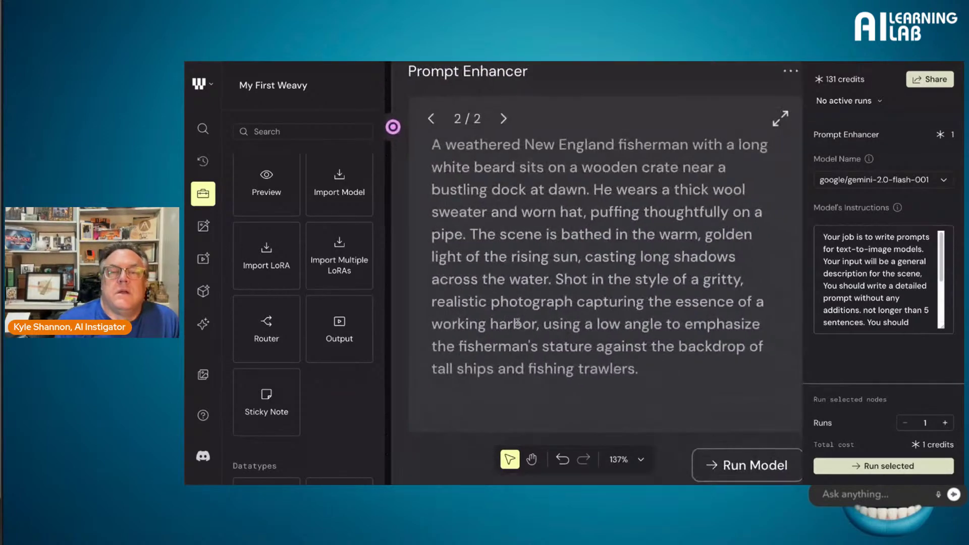
# Step: Read the enhanced fisherman prompt in the Prompt Enhancer's full-size view and close that view again
pyautogui.scroll(-2, 517, 322)
pyautogui.scroll(-1, 517, 323)
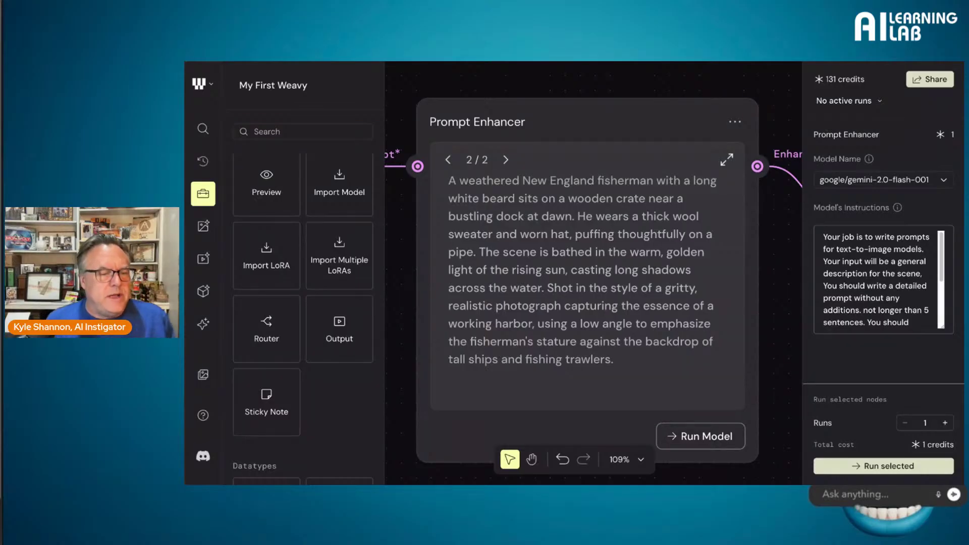
pyautogui.click(727, 160)
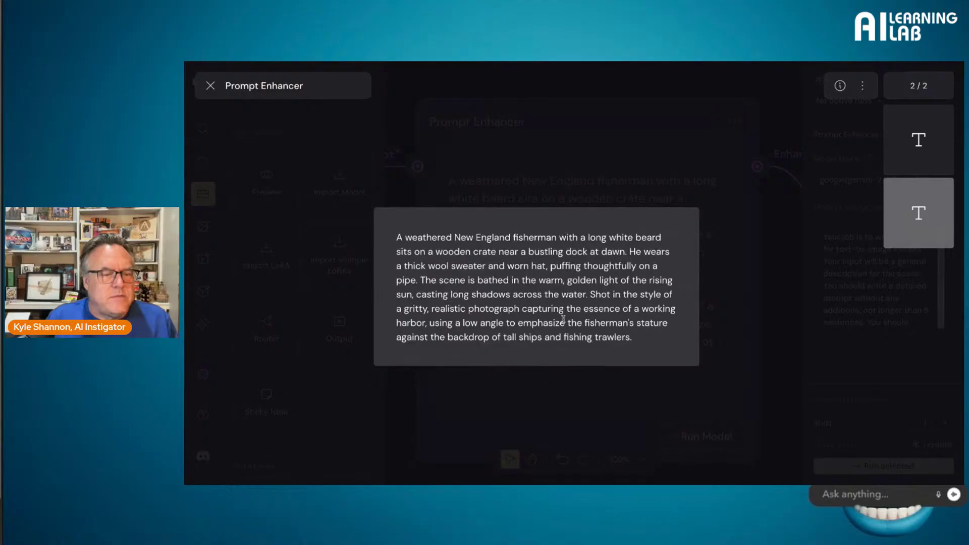
pyautogui.click(601, 161)
pyautogui.scroll(-5, 626, 235)
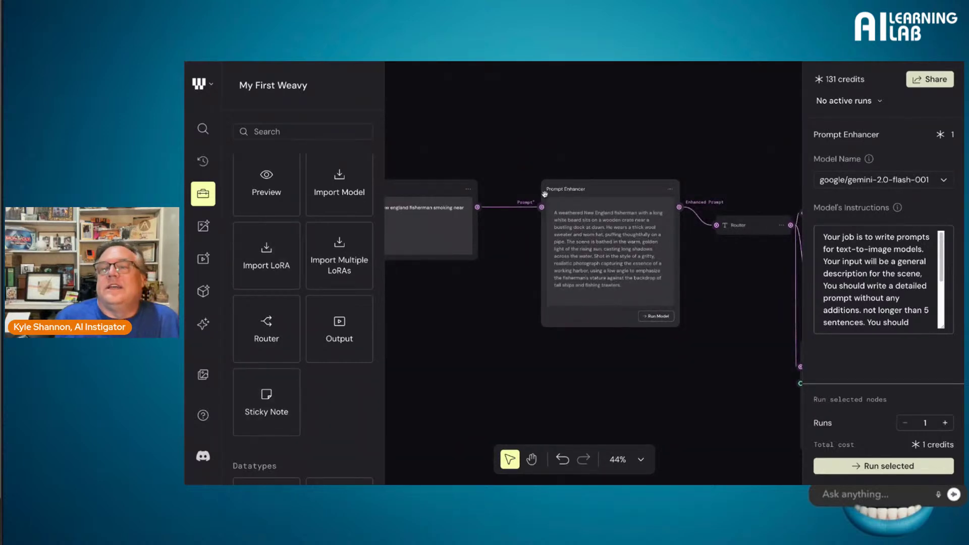
pyautogui.click(529, 139)
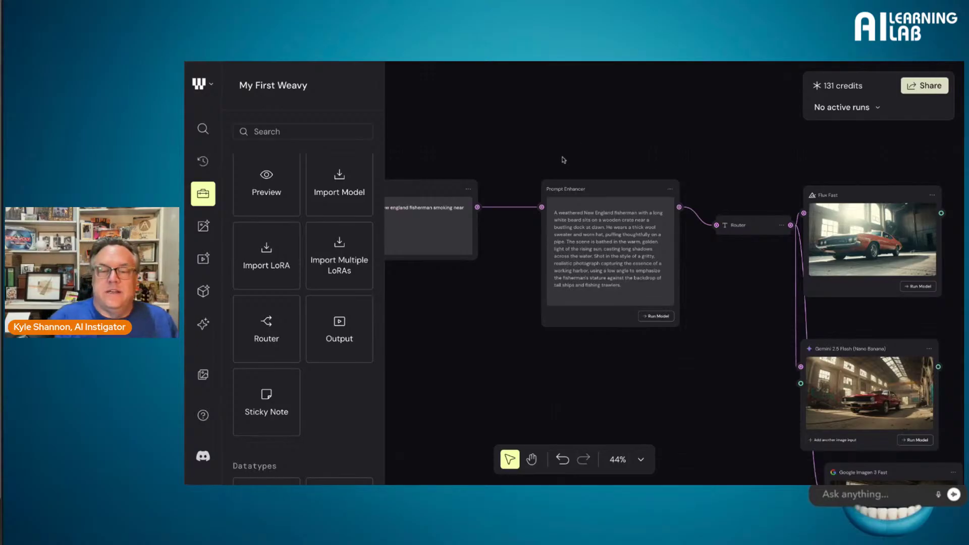
# Step: Select all nodes, shift the whole workflow down the canvas and place the Router below the Prompt Enhancer
pyautogui.scroll(-5, 564, 160)
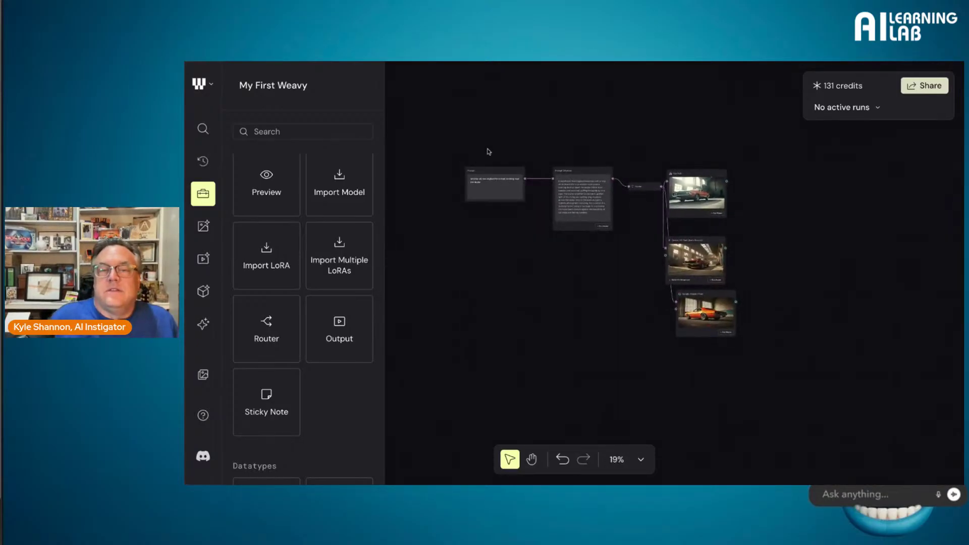
pyautogui.moveTo(489, 152); pyautogui.dragTo(767, 380)
pyautogui.click(485, 110)
pyautogui.moveTo(465, 112); pyautogui.dragTo(738, 349)
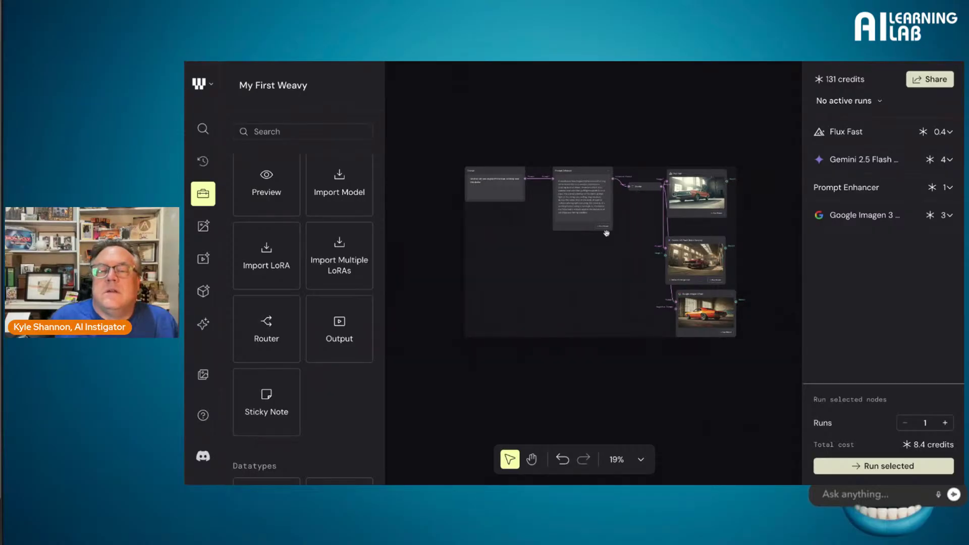
pyautogui.moveTo(603, 332); pyautogui.dragTo(587, 395)
pyautogui.click(632, 236)
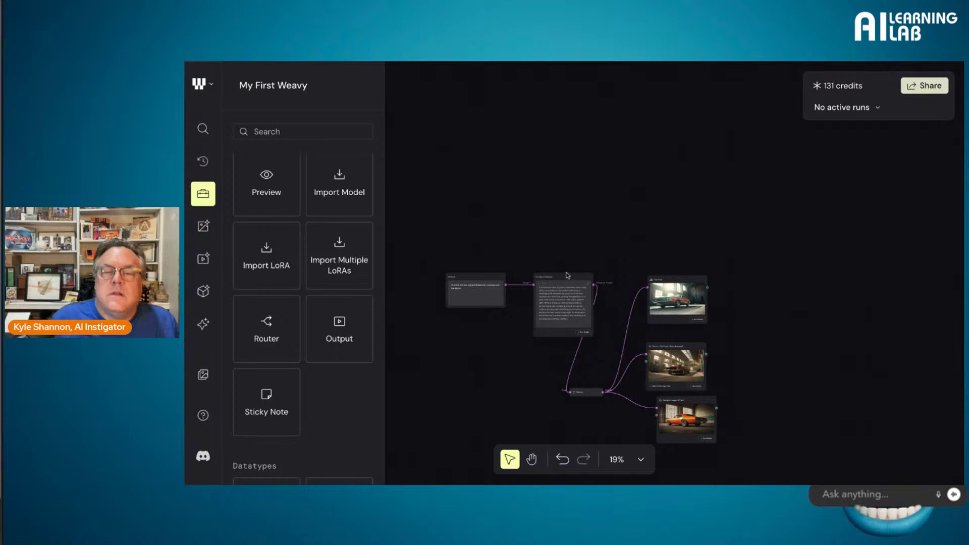
# Step: Stack the Prompt node above the Prompt Enhancer and line up the three image model nodes in a column, with the Router centred between both groups
pyautogui.moveTo(564, 277); pyautogui.dragTo(505, 362)
pyautogui.moveTo(481, 281); pyautogui.dragTo(511, 323)
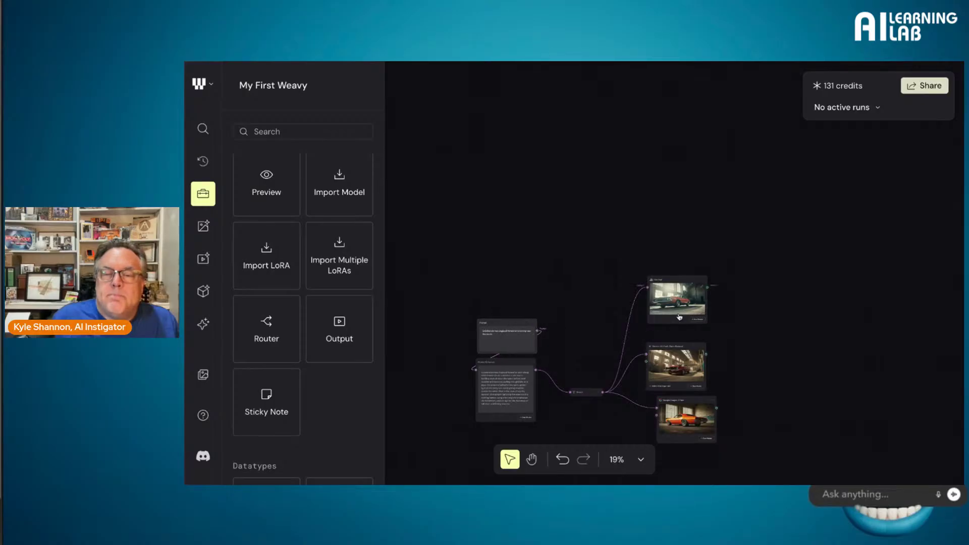
pyautogui.moveTo(679, 295); pyautogui.dragTo(681, 304)
pyautogui.moveTo(677, 366); pyautogui.dragTo(682, 364)
pyautogui.moveTo(686, 405); pyautogui.dragTo(683, 408)
pyautogui.moveTo(595, 392); pyautogui.dragTo(595, 370)
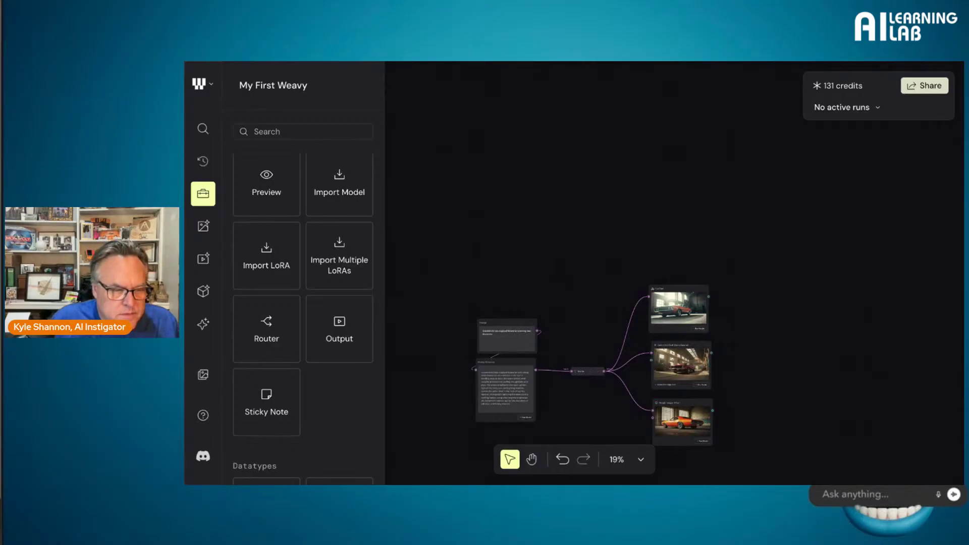
# Step: Examine the workflow overview and read the fisherman text in the Prompt and Prompt Enhancer nodes
pyautogui.scroll(3, 595, 370)
pyautogui.scroll(-5, 595, 370)
pyautogui.hscroll(-2, 595, 370)
pyautogui.scroll(-2, 595, 371)
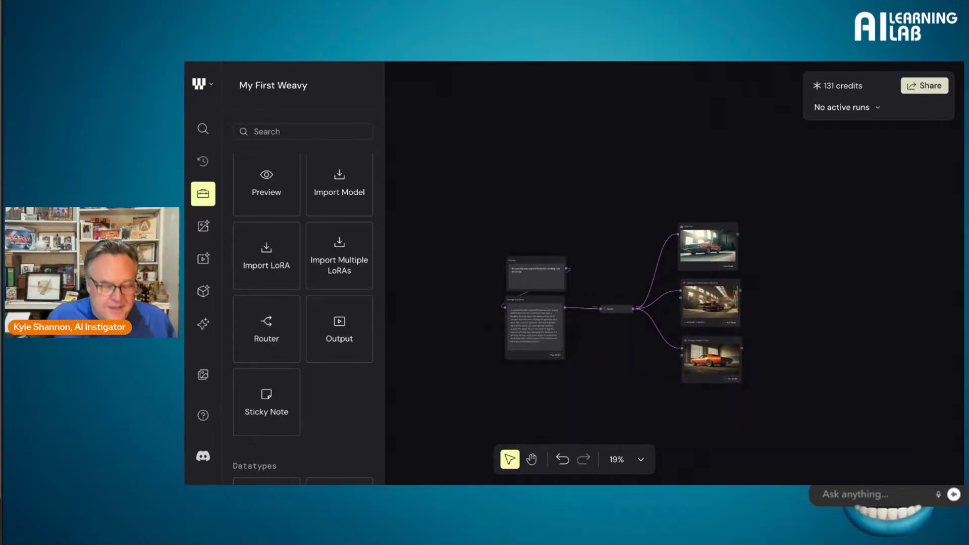
pyautogui.scroll(10, 595, 371)
pyautogui.scroll(-4, 660, 302)
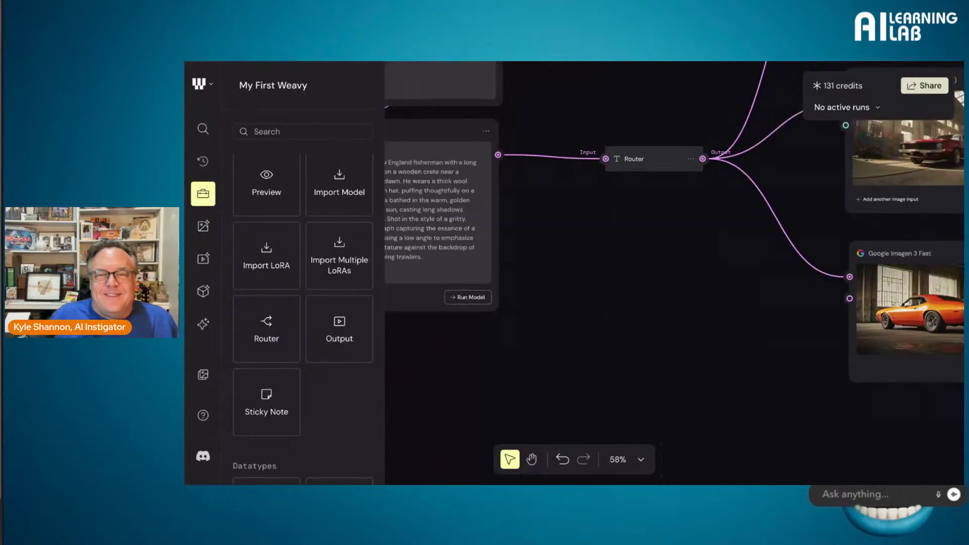
pyautogui.scroll(2, 678, 267)
pyautogui.hscroll(-1, 677, 268)
pyautogui.scroll(-2, 684, 281)
pyautogui.hscroll(-1, 684, 282)
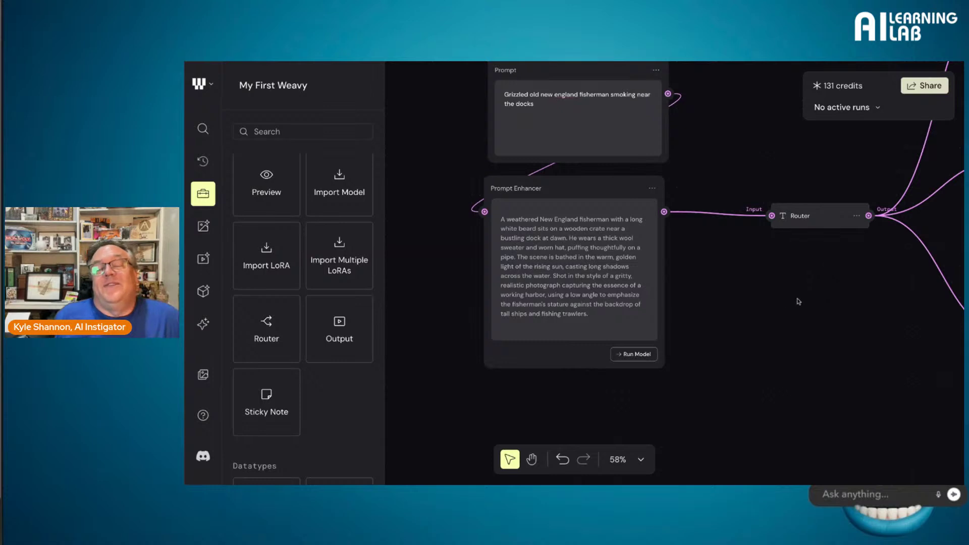
# Step: Trace the connections from the Prompt Enhancer through the Router to the three image model nodes
pyautogui.scroll(3, 780, 304)
pyautogui.hscroll(5, 770, 303)
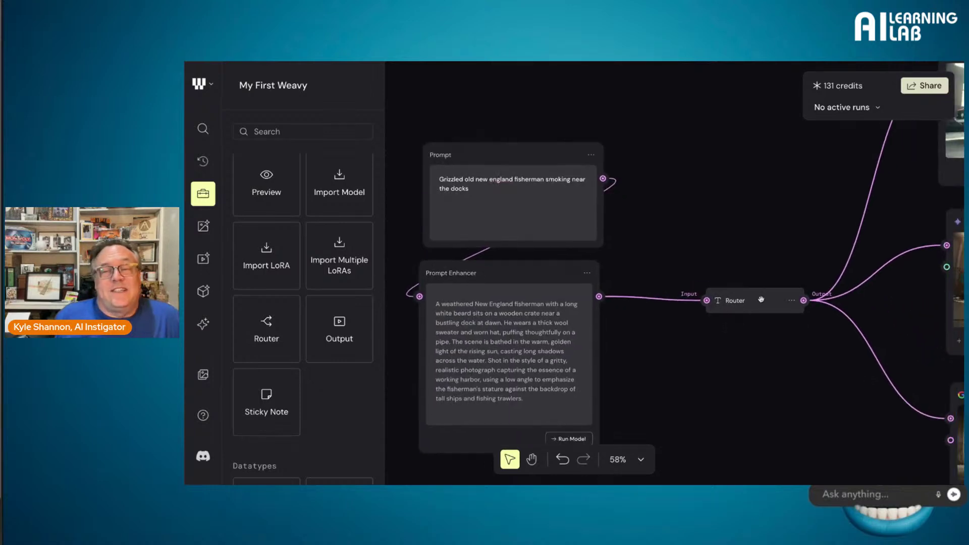
pyautogui.scroll(-3, 725, 281)
pyautogui.hscroll(3, 705, 333)
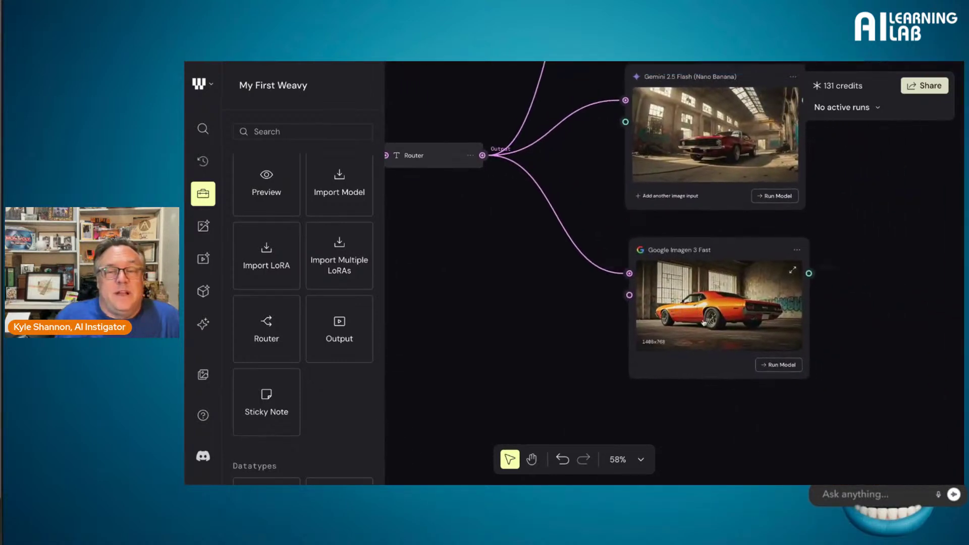
pyautogui.hscroll(-4, 707, 368)
pyautogui.scroll(1, 708, 368)
pyautogui.hscroll(-3, 707, 368)
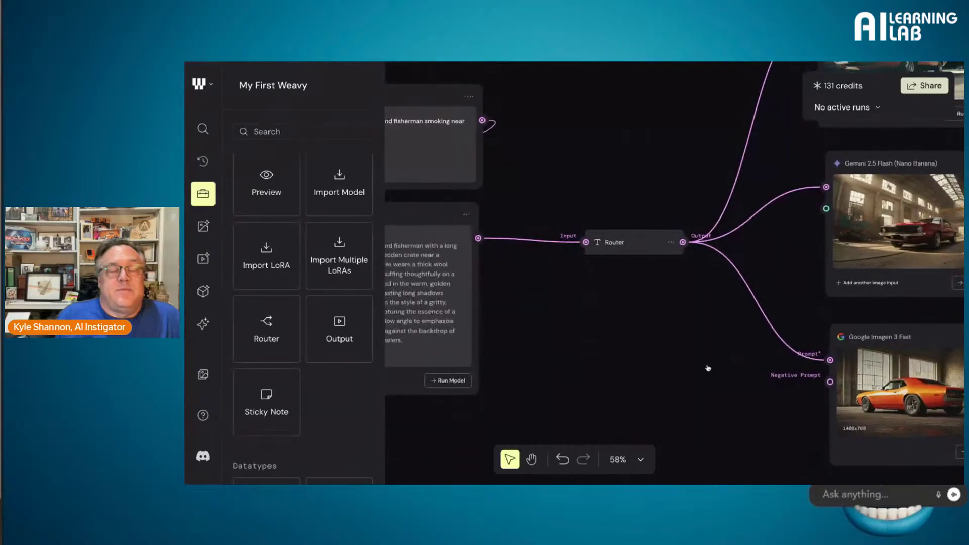
pyautogui.hscroll(4, 691, 369)
pyautogui.scroll(-5, 690, 369)
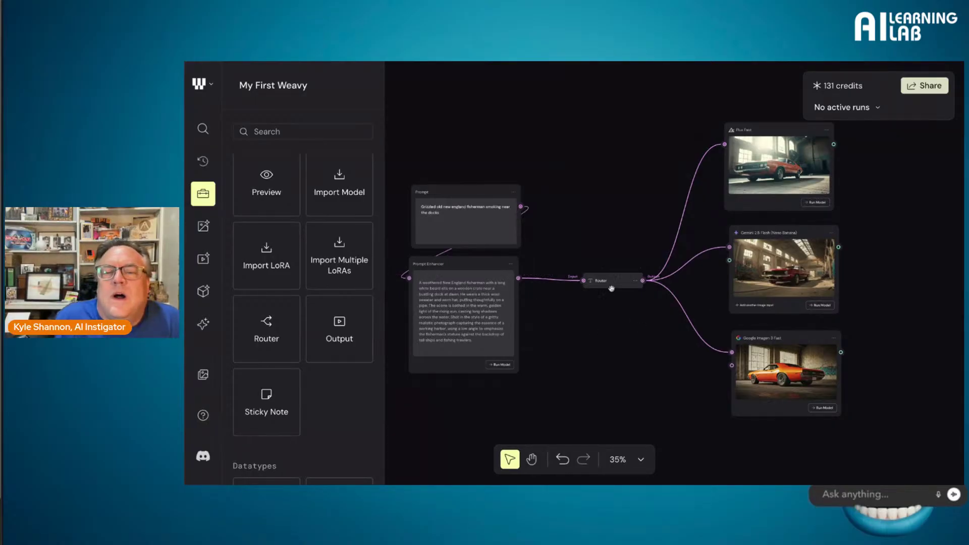
# Step: Check the actions available for the Router node, then close them without choosing any
pyautogui.click(636, 282)
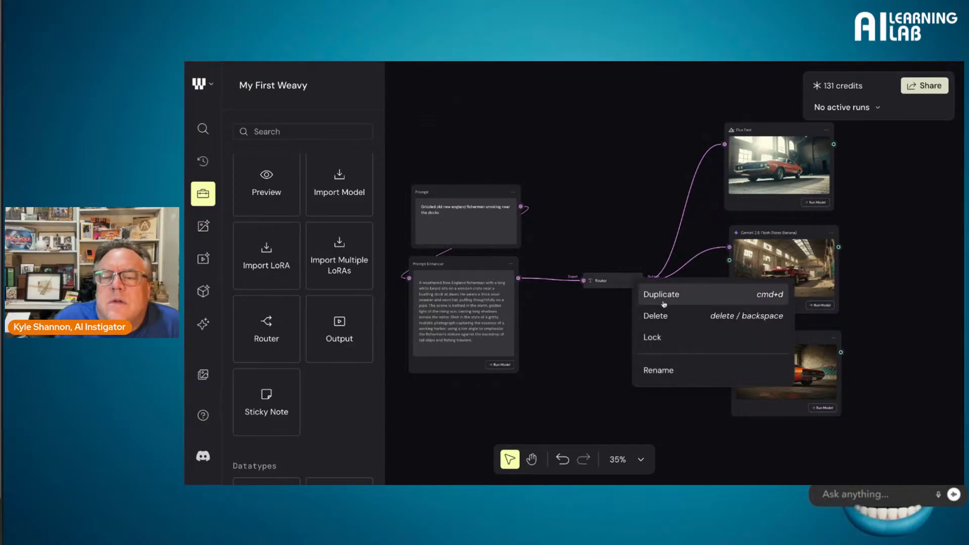
pyautogui.click(613, 217)
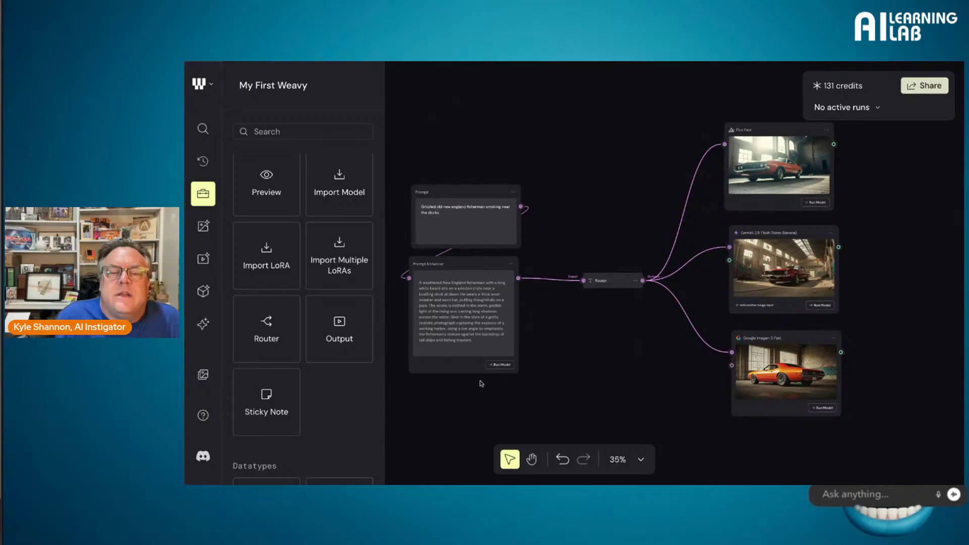
pyautogui.scroll(-2, 486, 353)
pyautogui.scroll(-1, 488, 349)
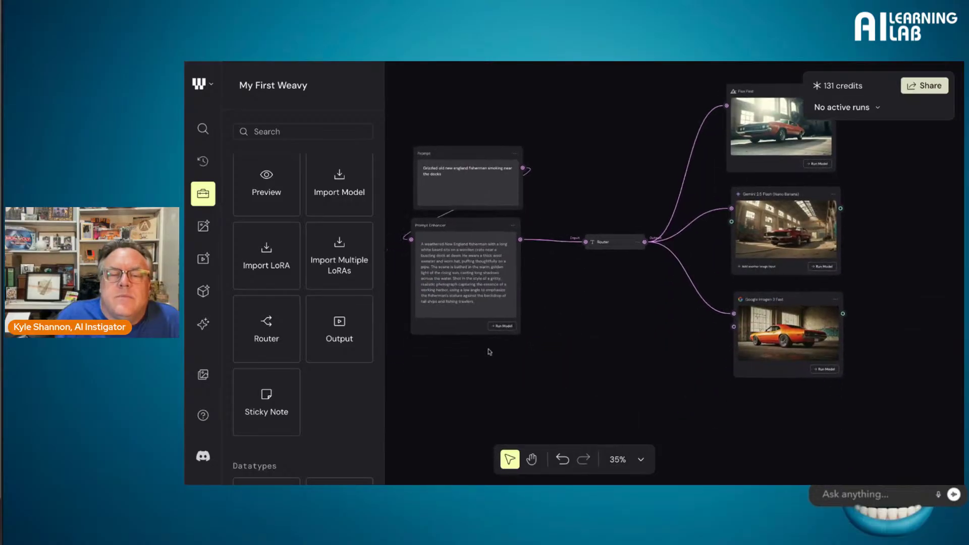
pyautogui.rightClick(488, 351)
pyautogui.click(479, 357)
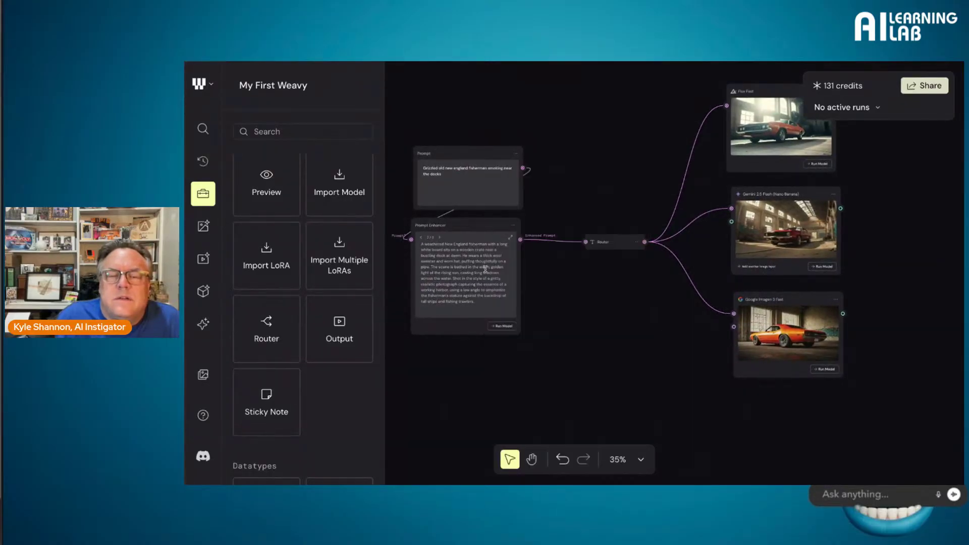
# Step: Inspect the Prompt Enhancer node's enhanced text, model name and model instructions, then deselect it
pyautogui.scroll(5, 488, 272)
pyautogui.scroll(-1, 488, 273)
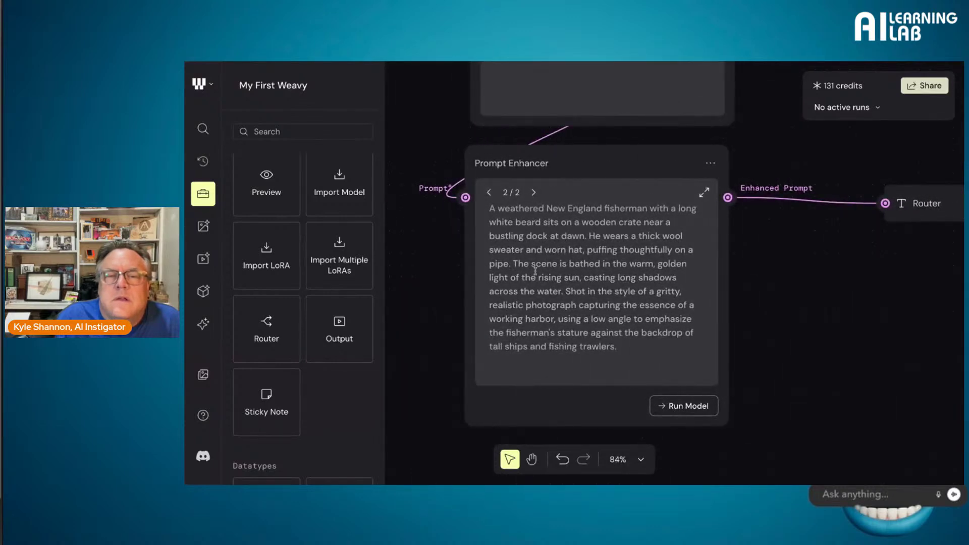
pyautogui.scroll(-1, 581, 333)
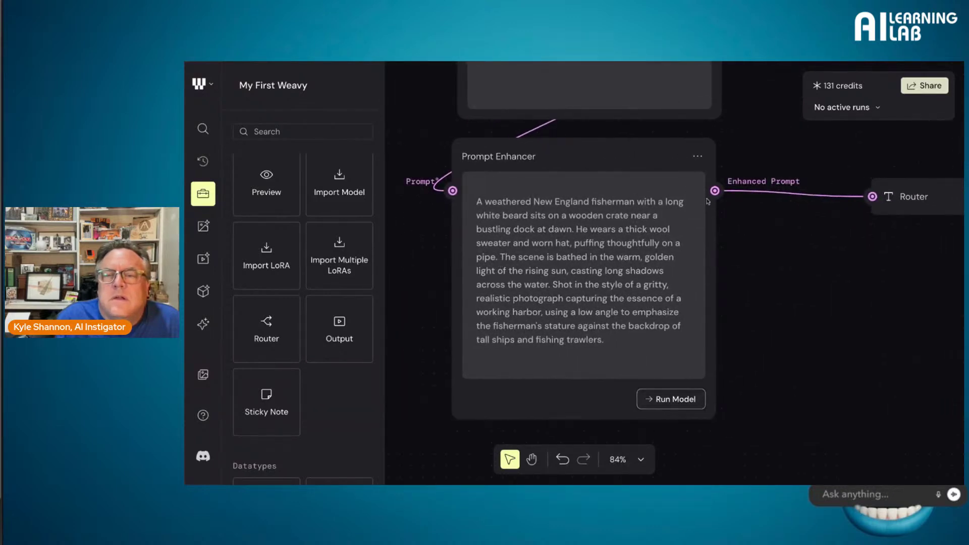
pyautogui.scroll(-1, 714, 194)
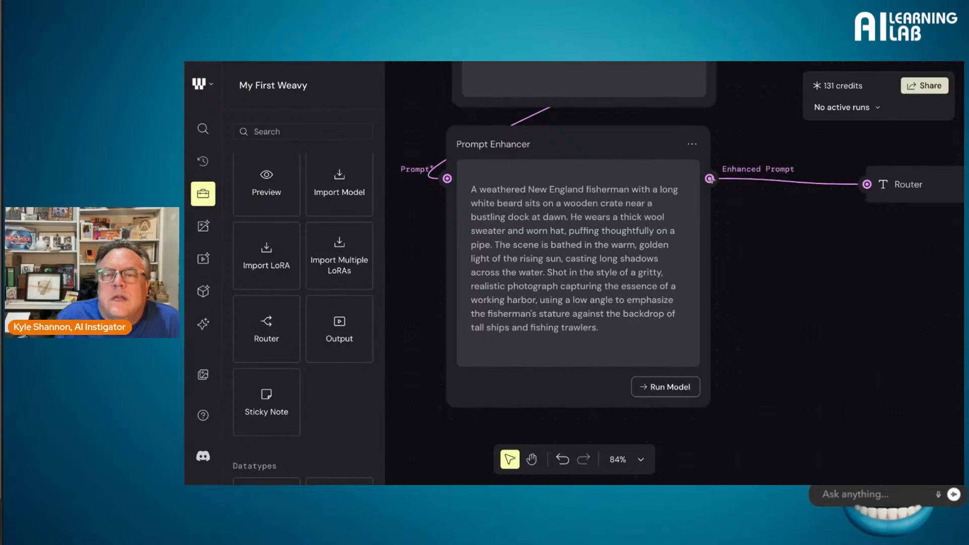
pyautogui.click(709, 179)
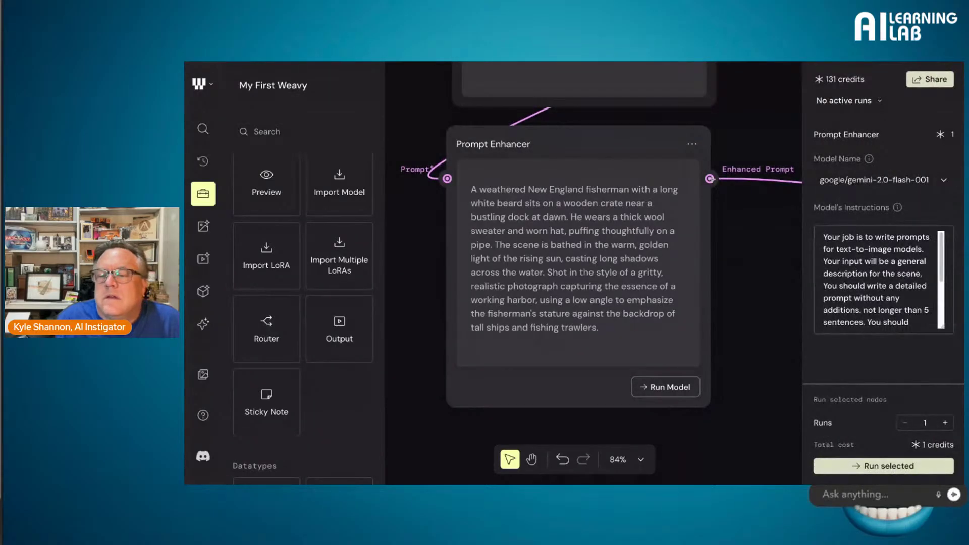
pyautogui.hscroll(5, 711, 179)
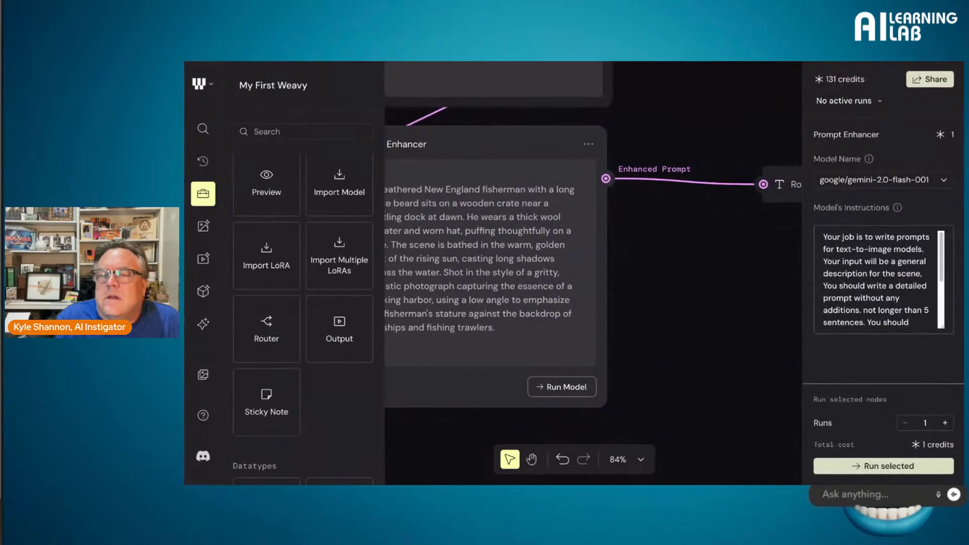
pyautogui.click(697, 184)
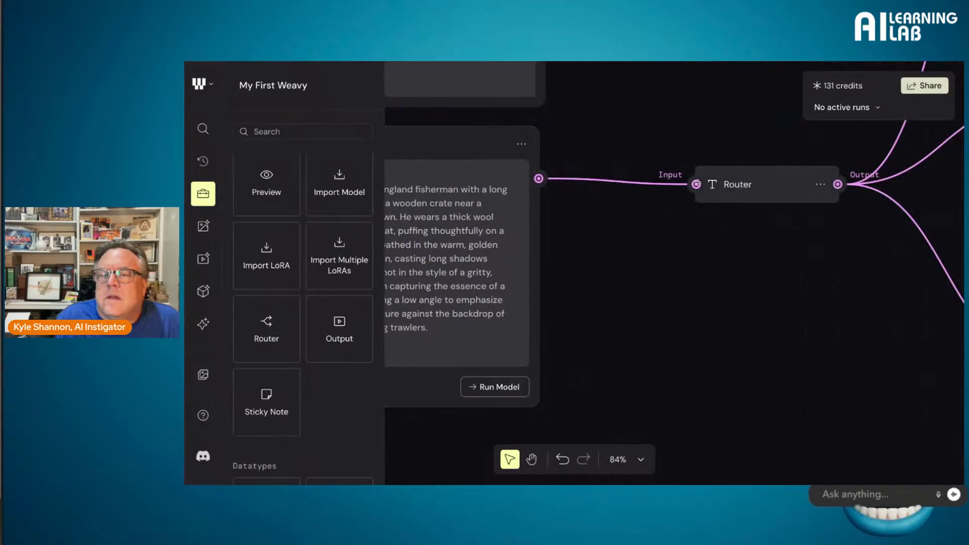
# Step: Review the Router node's available actions and follow its output connections to the image models
pyautogui.click(820, 186)
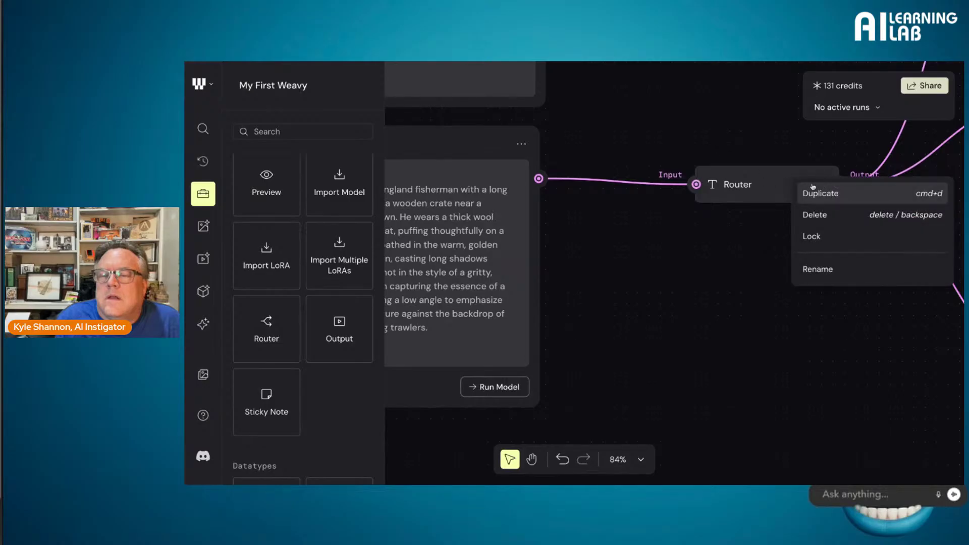
pyautogui.click(820, 186)
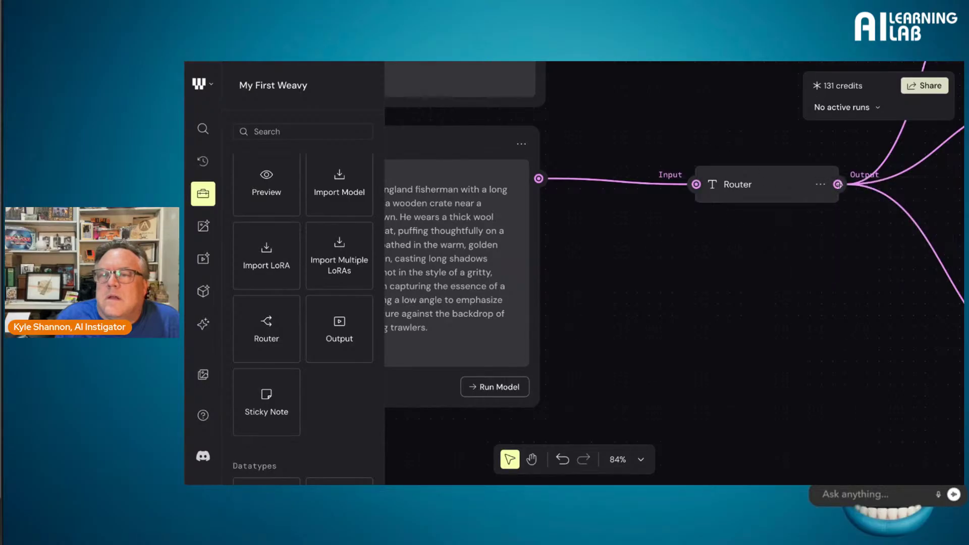
pyautogui.hscroll(5, 756, 224)
pyautogui.scroll(3, 757, 225)
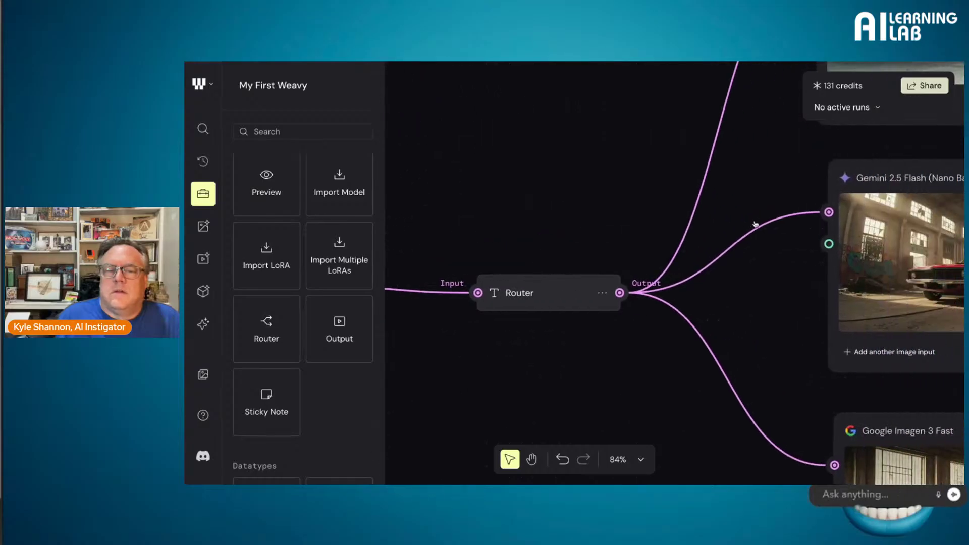
pyautogui.scroll(3, 754, 224)
pyautogui.hscroll(-5, 755, 224)
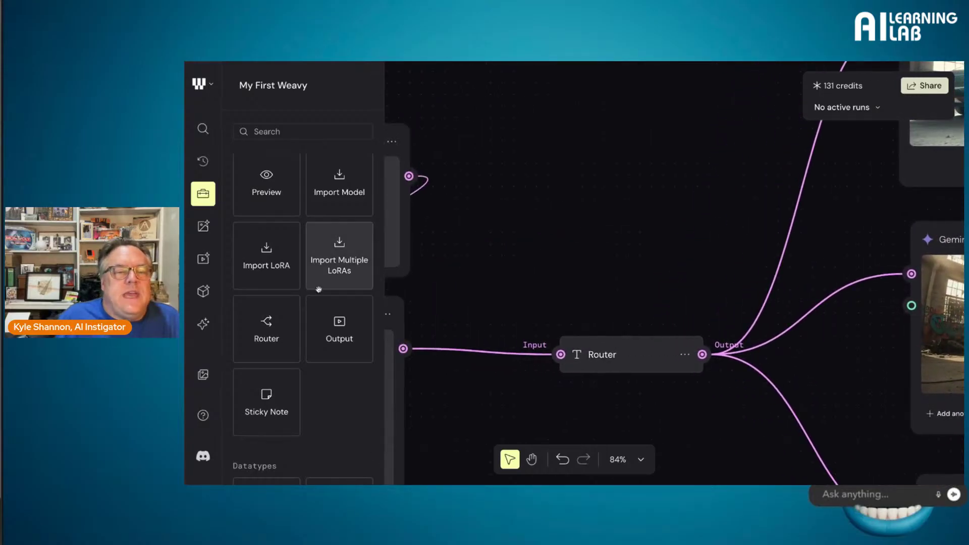
# Step: Look through the node library's toolbox, Quick access and 3D Models categories
pyautogui.scroll(-10, 319, 290)
pyautogui.scroll(-3, 319, 289)
pyautogui.click(204, 162)
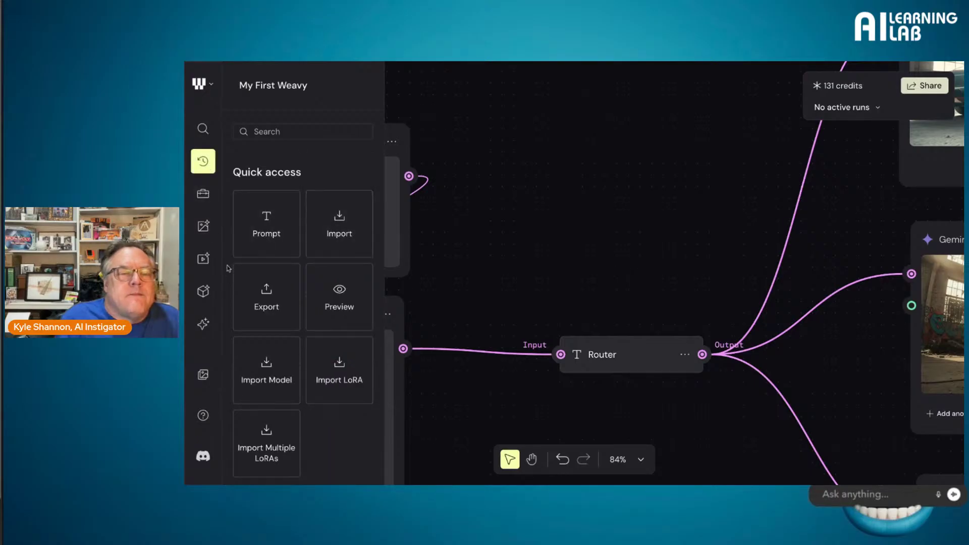
pyautogui.click(204, 291)
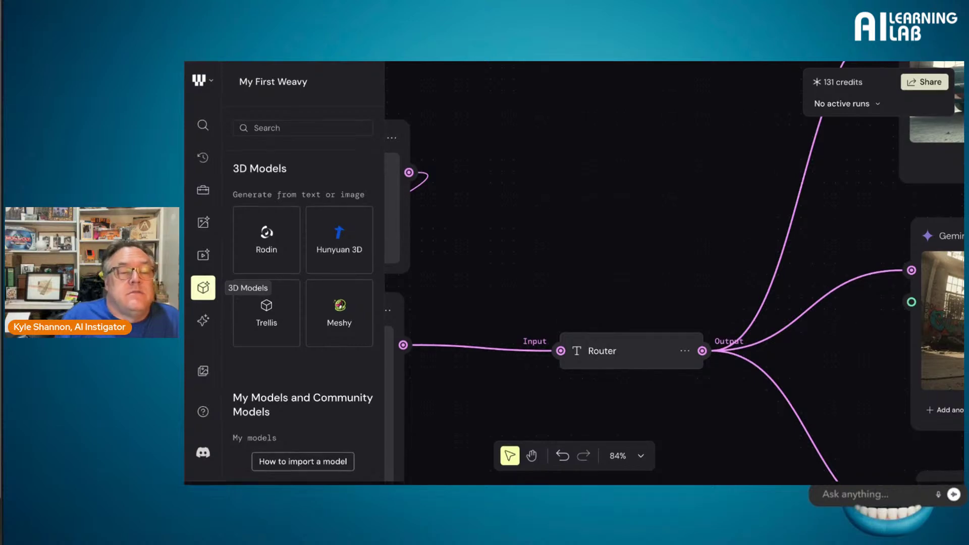
# Step: Browse the full list of community models, checking the descriptions of Video Model / Tooncrafter and Video to Audio
pyautogui.click(204, 328)
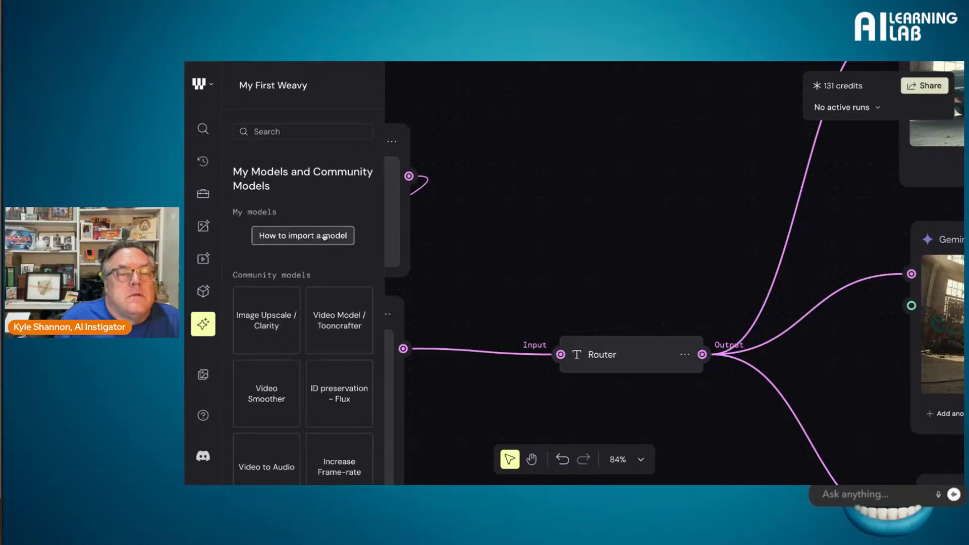
pyautogui.scroll(-2, 324, 239)
pyautogui.moveTo(324, 237)
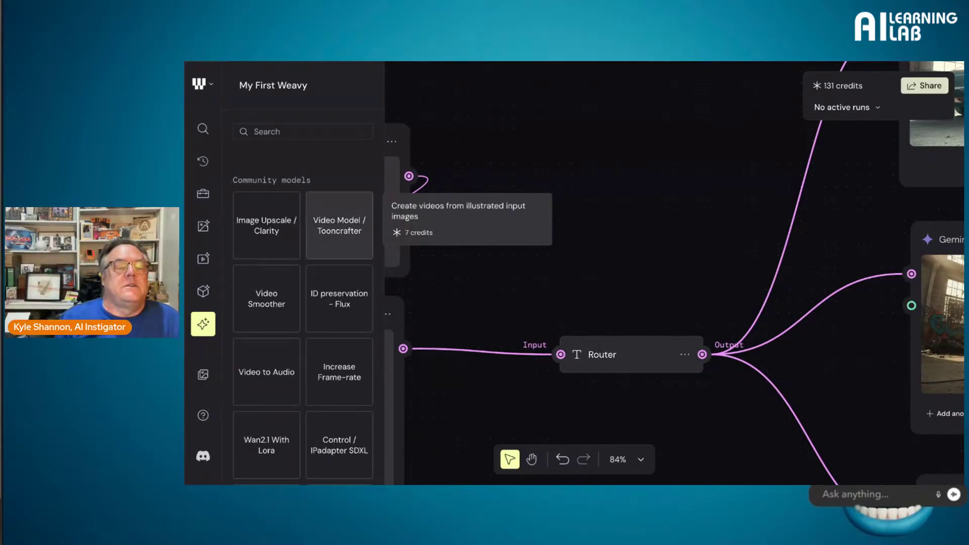
pyautogui.scroll(-1, 296, 207)
pyautogui.scroll(-2, 295, 207)
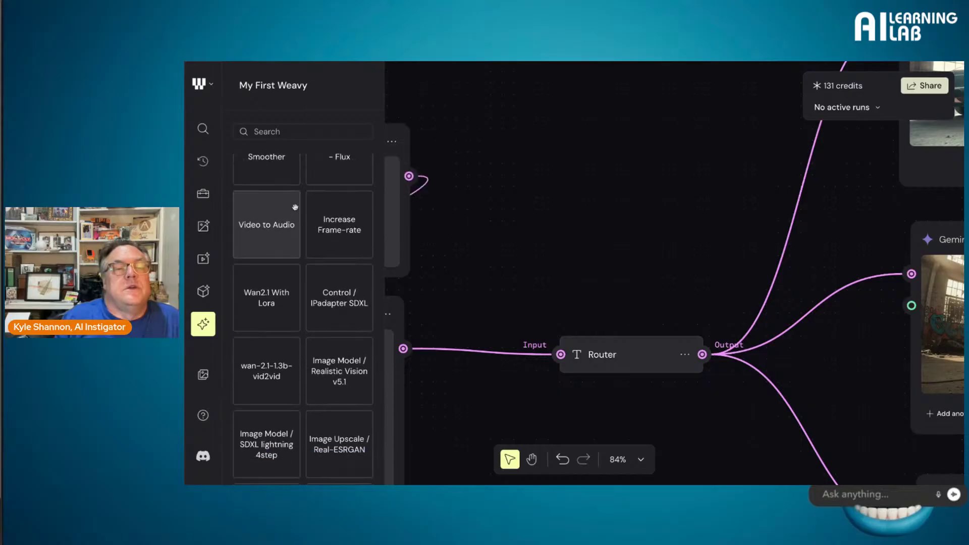
pyautogui.scroll(-1, 295, 207)
pyautogui.moveTo(295, 207)
pyautogui.scroll(-5, 295, 206)
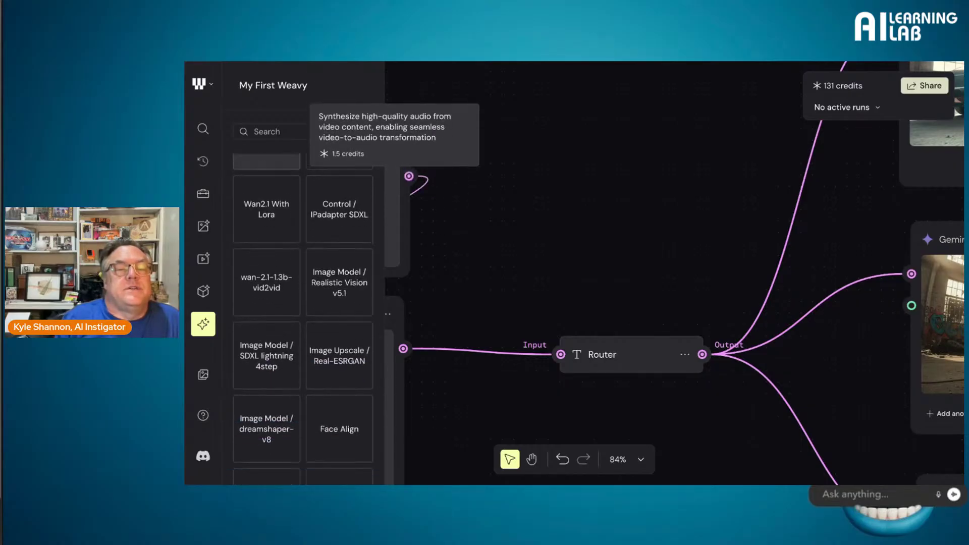
pyautogui.scroll(-15, 295, 206)
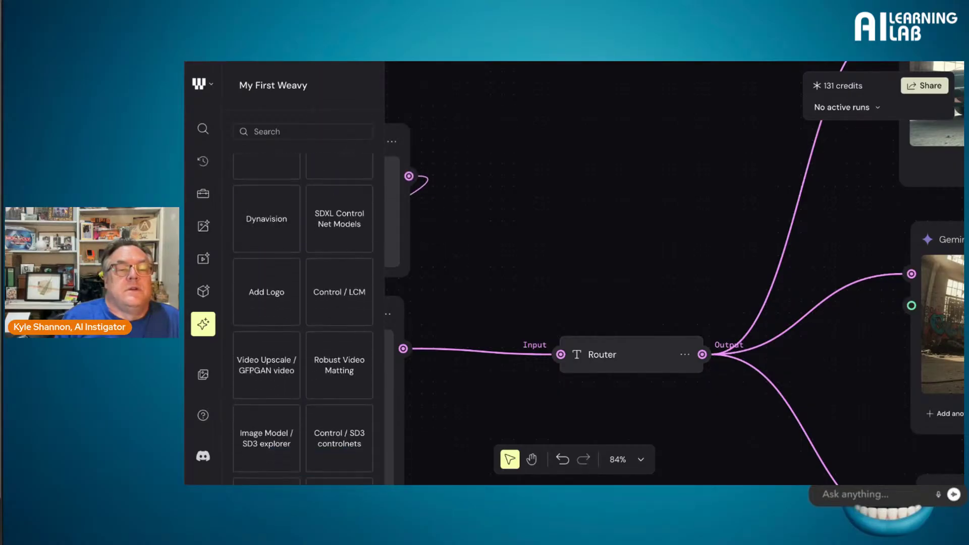
pyautogui.scroll(-1, 295, 207)
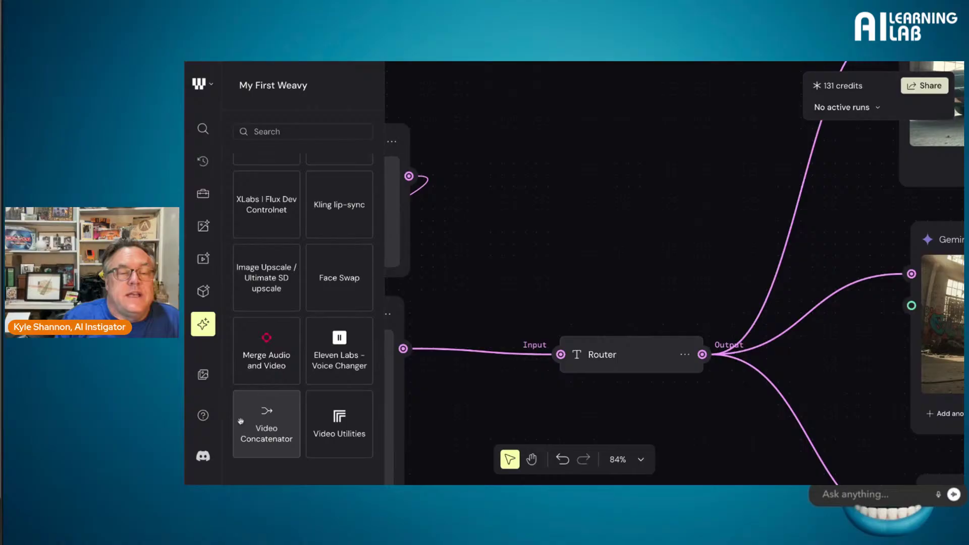
# Step: Add a Video Utilities node from the community models and place it between the prompt nodes and the image models
pyautogui.moveTo(272, 414)
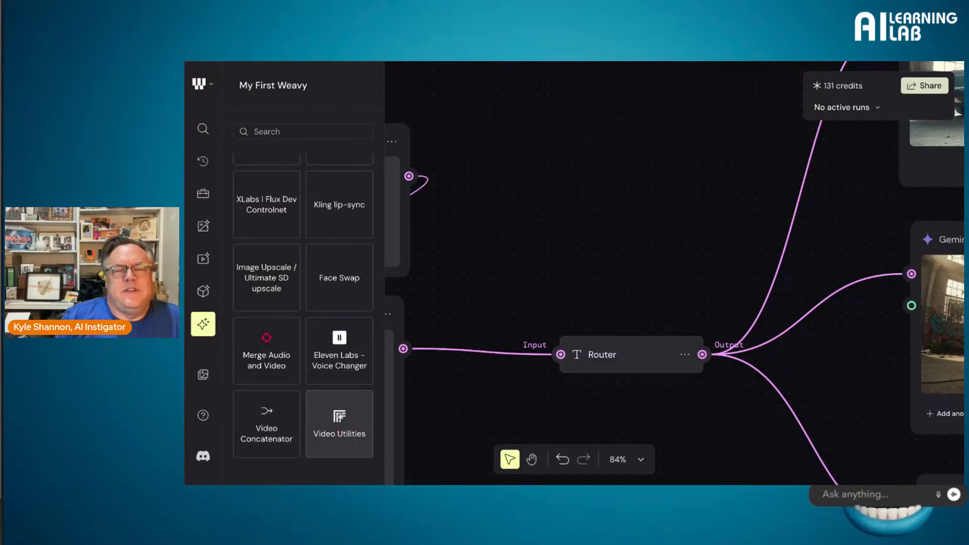
pyautogui.click(328, 417)
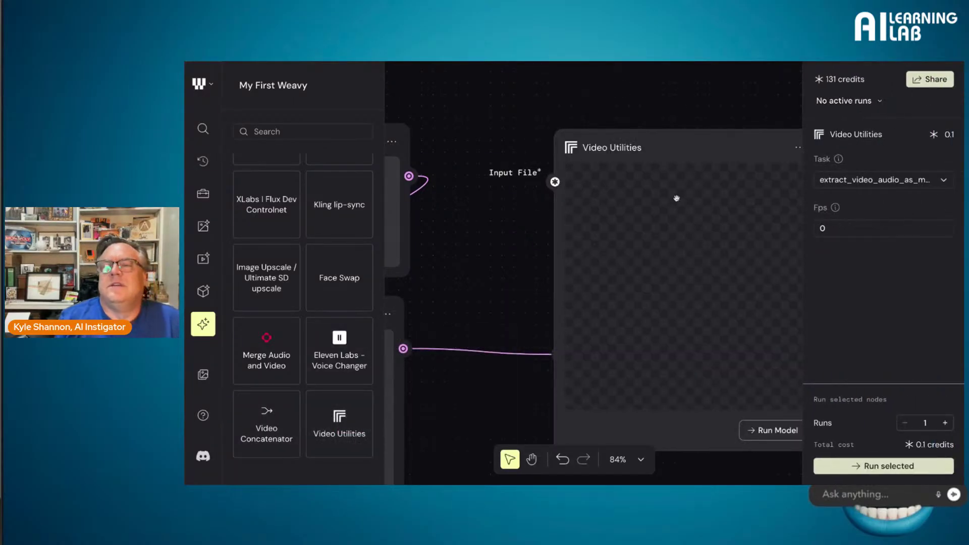
pyautogui.moveTo(698, 154); pyautogui.dragTo(612, 123)
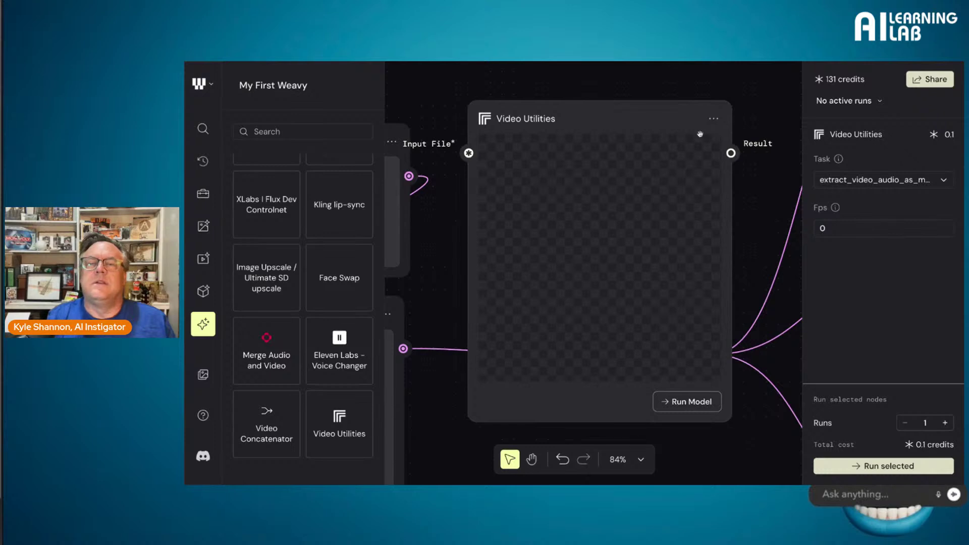
# Step: Review the Video Utilities node's processing functions and available actions, then view it within the whole workflow
pyautogui.click(714, 119)
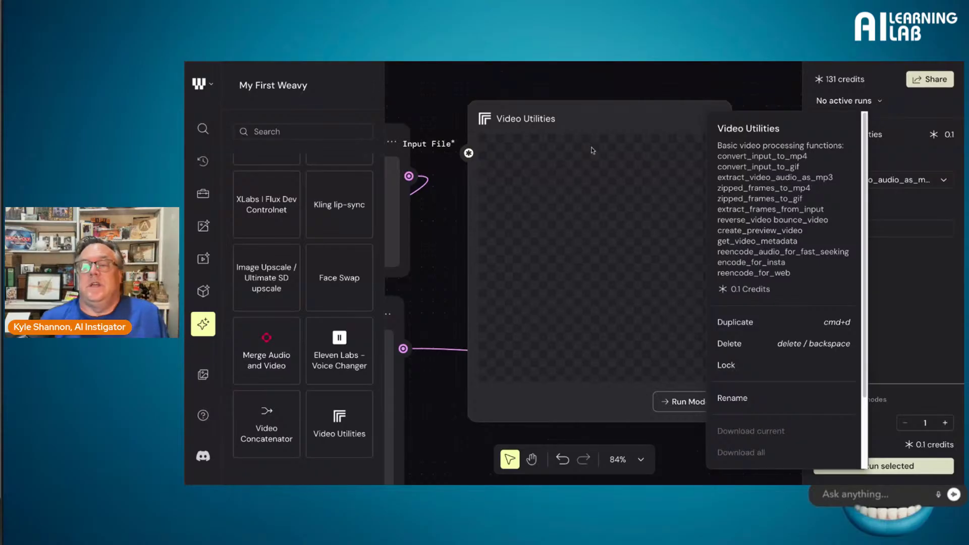
pyautogui.click(757, 84)
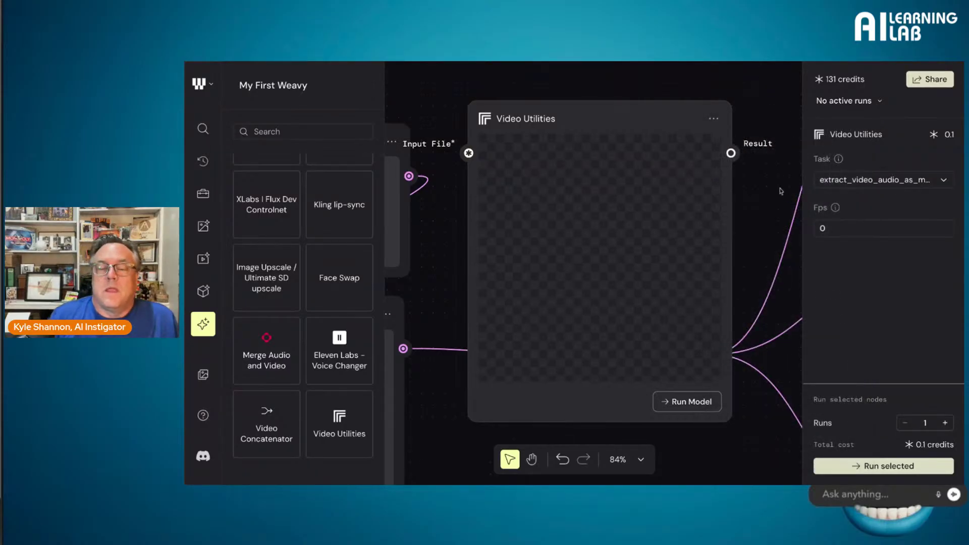
pyautogui.scroll(-5, 781, 191)
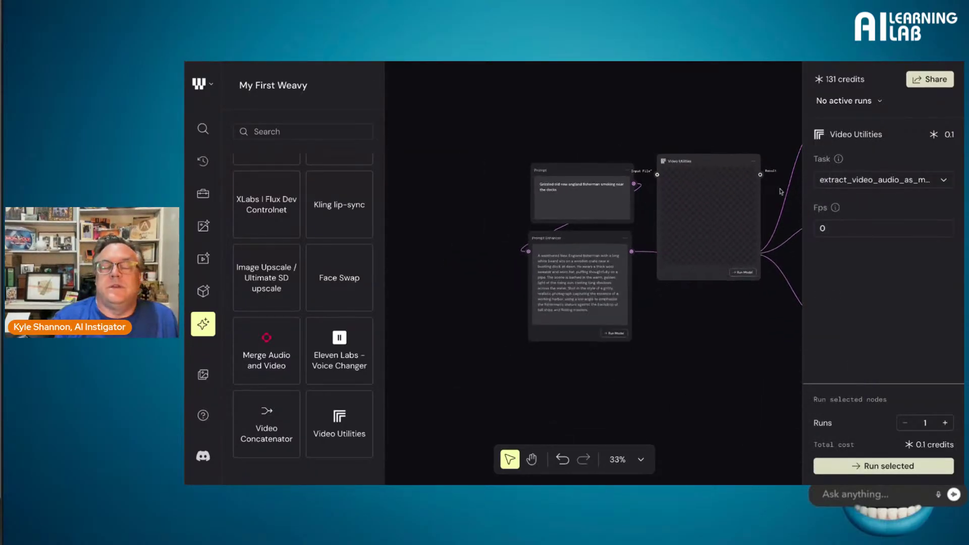
# Step: Delete the Video Utilities node sitting between the prompt nodes and the image models
pyautogui.click(704, 285)
pyautogui.hscroll(5, 661, 323)
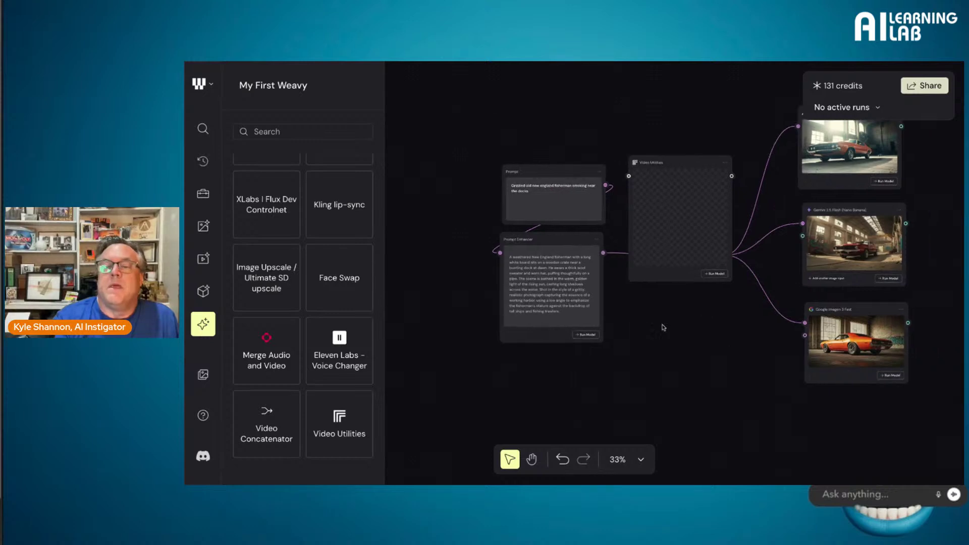
pyautogui.hscroll(-5, 663, 326)
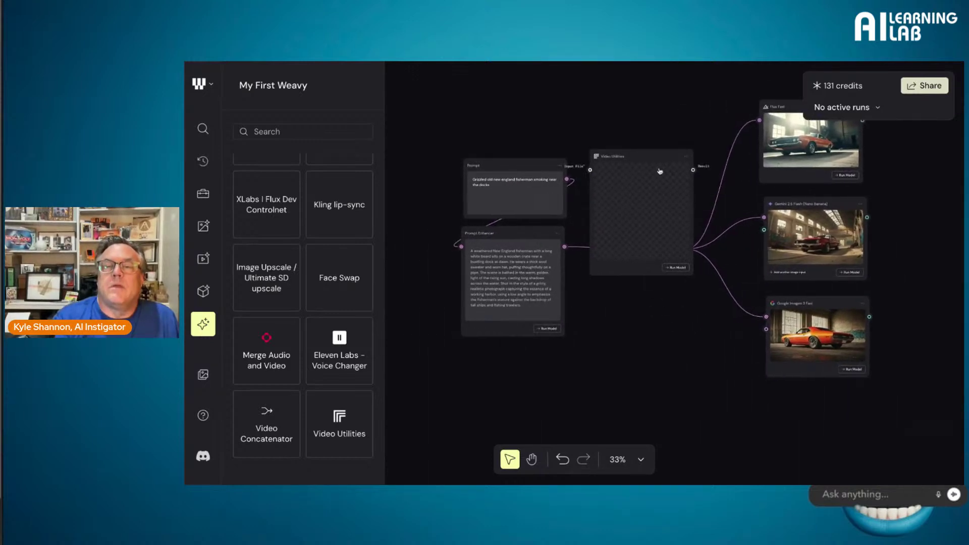
pyautogui.click(624, 163)
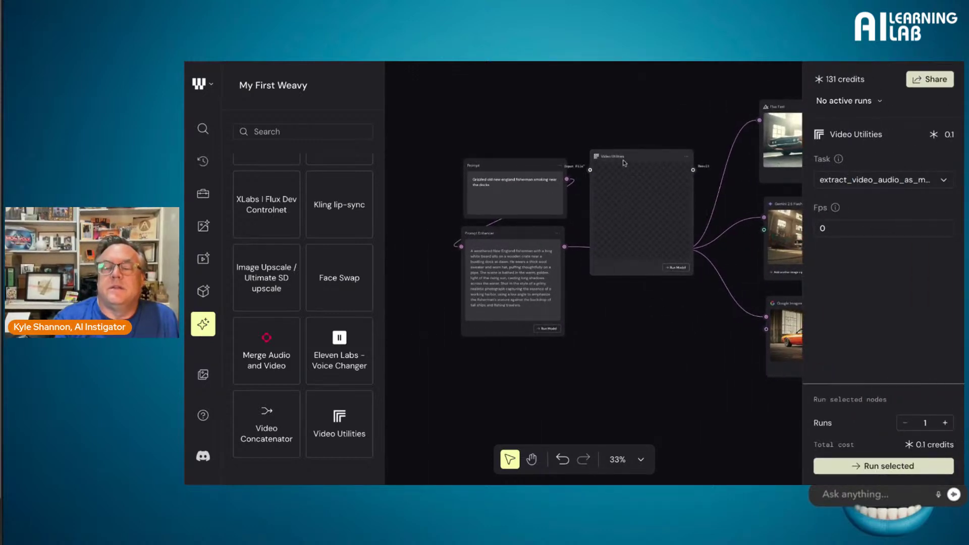
pyautogui.press('Delete')
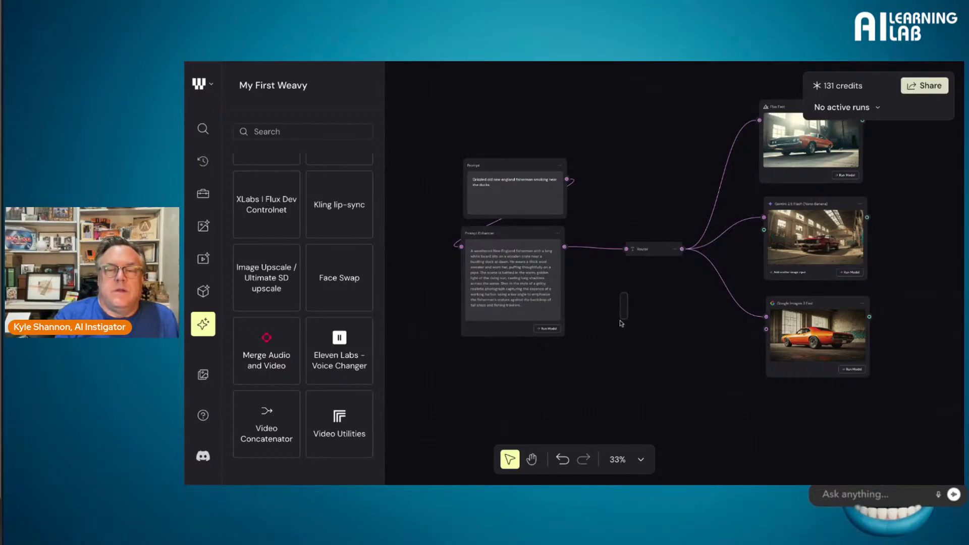
# Step: Move the Prompt node higher on the canvas, leaving a wider gap above the Prompt Enhancer
pyautogui.scroll(3, 623, 314)
pyautogui.scroll(-2, 620, 323)
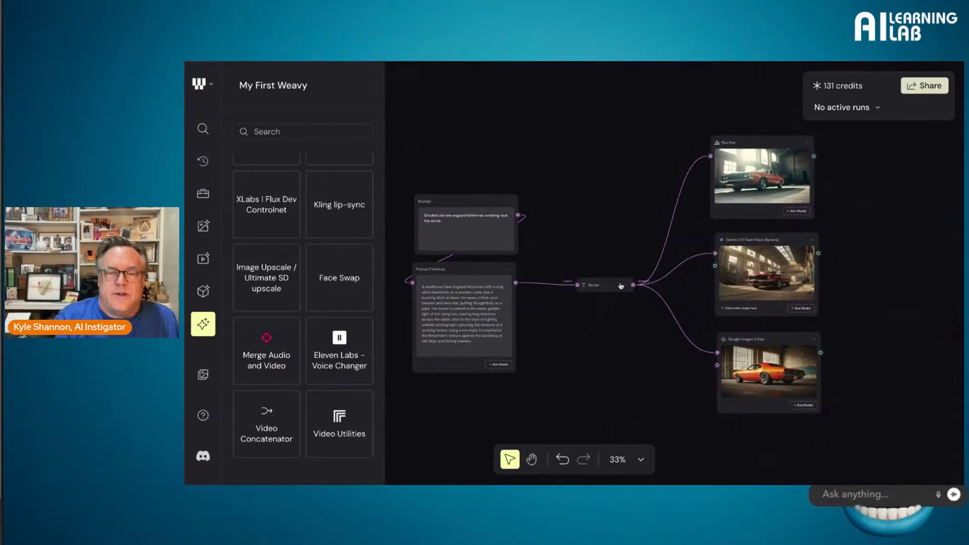
pyautogui.moveTo(470, 203); pyautogui.dragTo(469, 144)
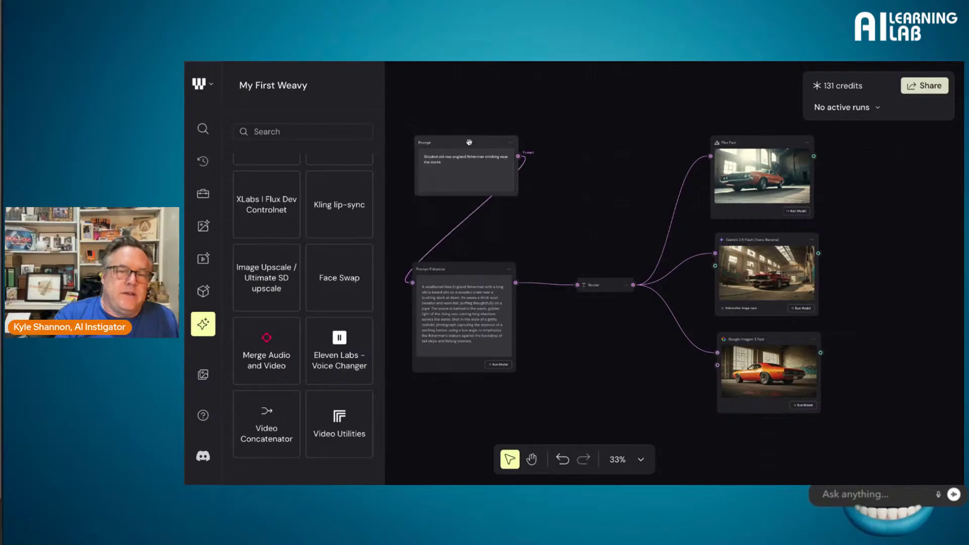
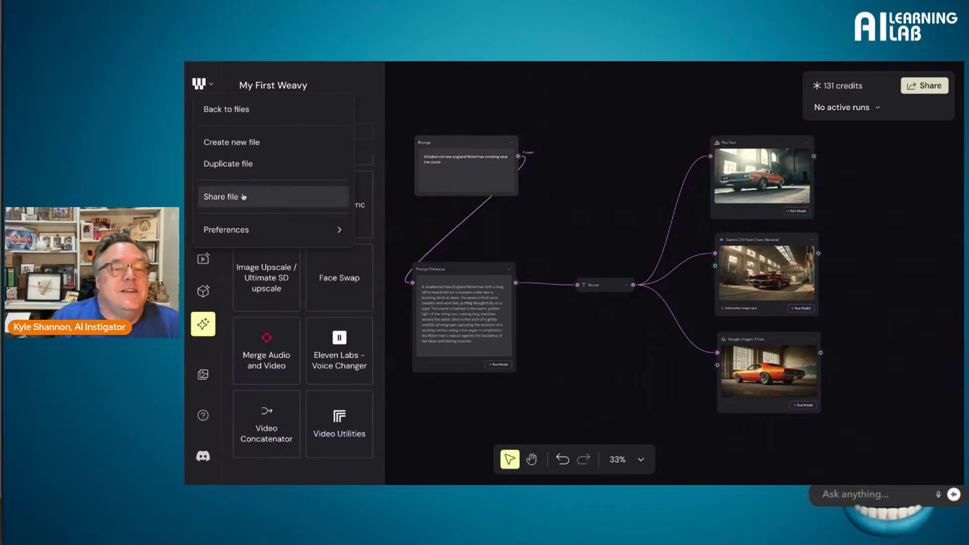
# Step: Return to the files page, browse the workflow library and open the Camera Angle Ideation workflow
pyautogui.click(225, 113)
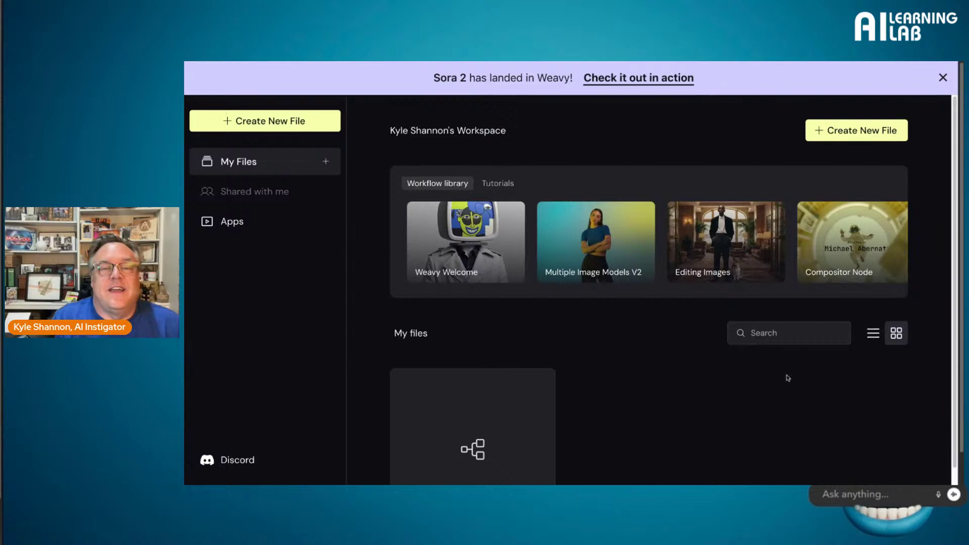
pyautogui.hscroll(2, 600, 237)
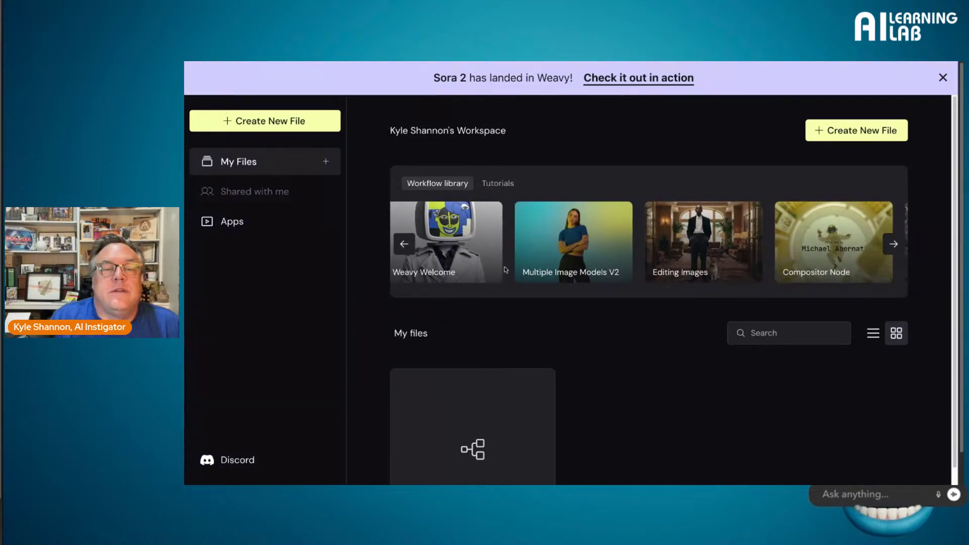
pyautogui.hscroll(2, 504, 245)
pyautogui.hscroll(2, 497, 246)
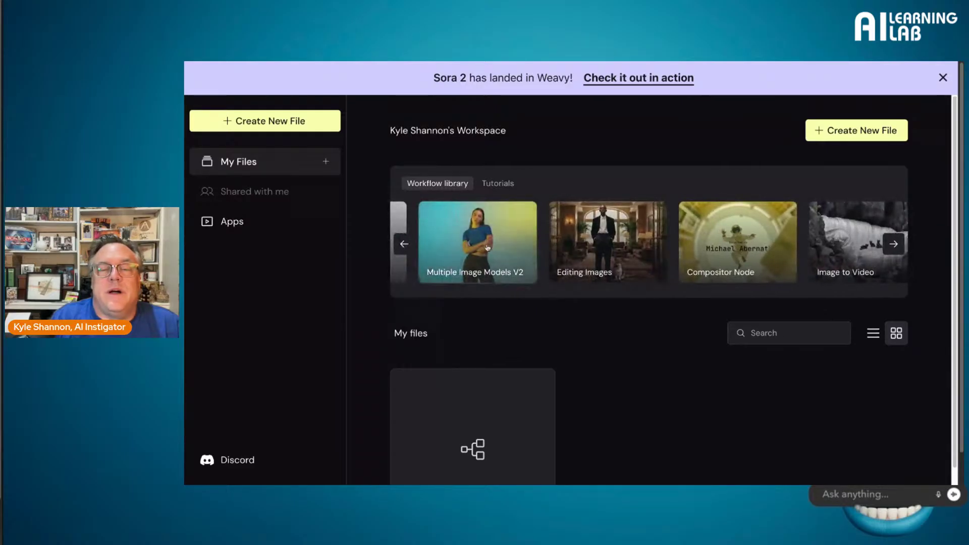
pyautogui.hscroll(2, 699, 250)
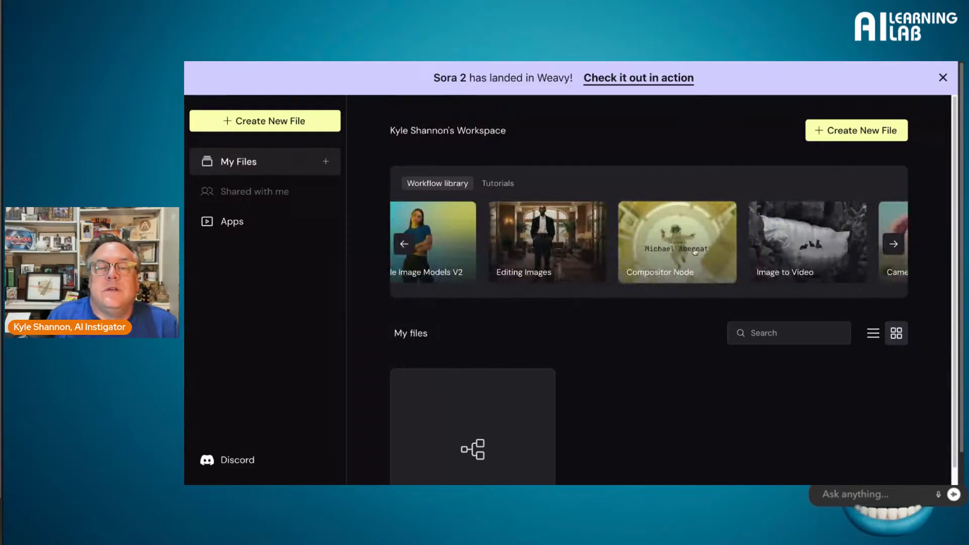
pyautogui.hscroll(2, 699, 250)
pyautogui.hscroll(3, 657, 248)
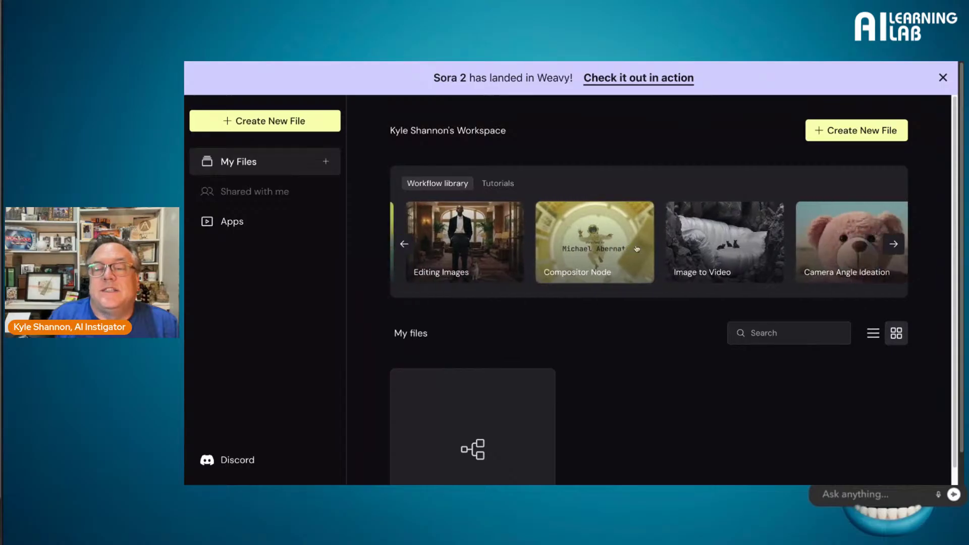
pyautogui.hscroll(2, 637, 247)
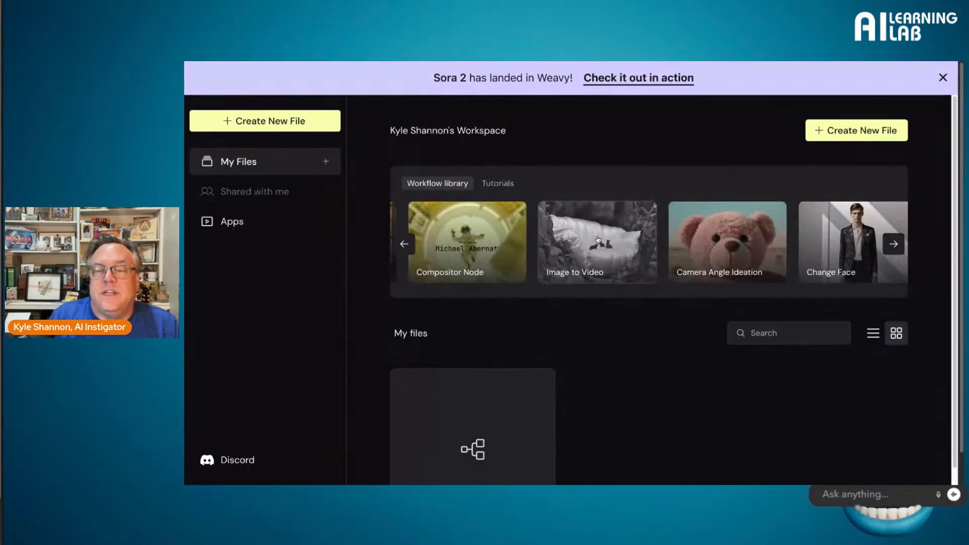
pyautogui.hscroll(2, 736, 246)
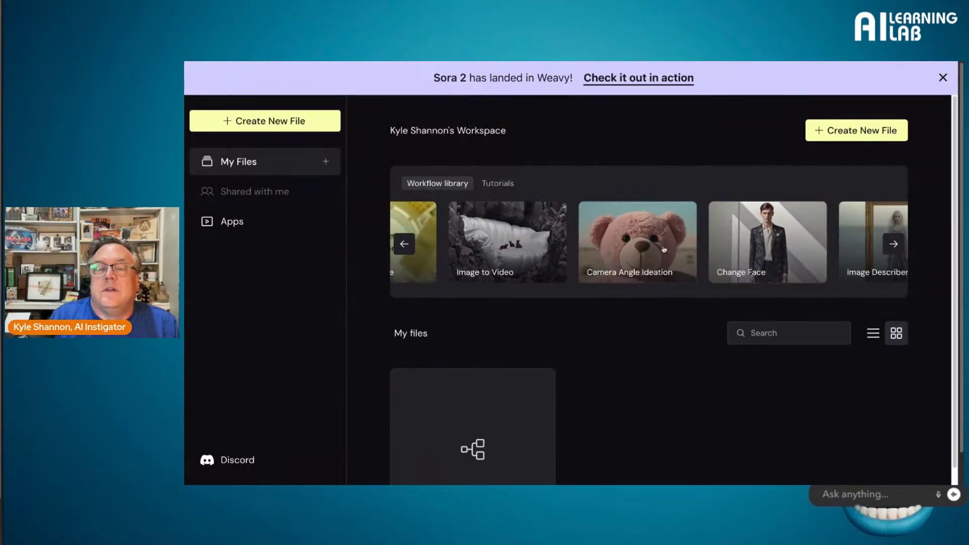
pyautogui.hscroll(1, 648, 248)
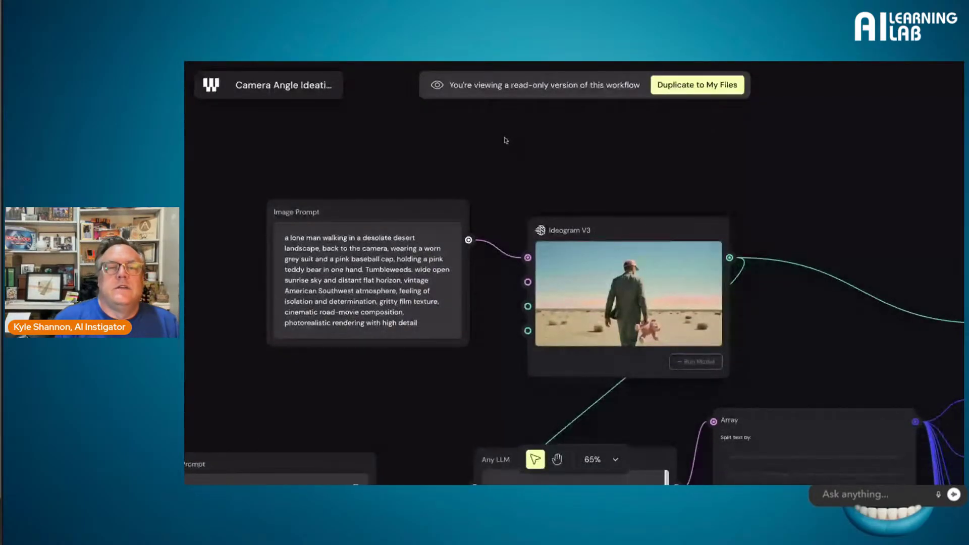
# Step: Survey the whole Camera Angle Ideation workflow and examine how the Array node splits the text into separate prompts
pyautogui.scroll(-10, 504, 139)
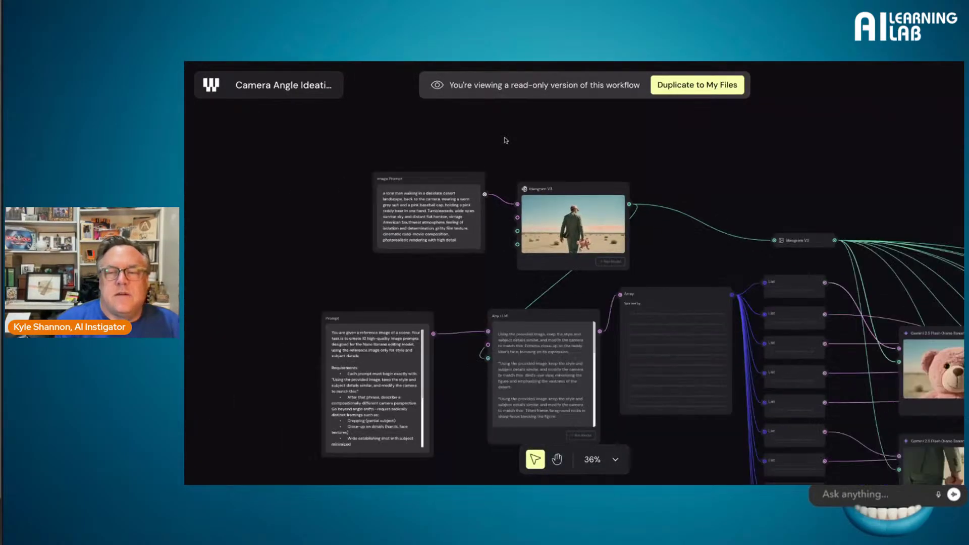
pyautogui.hscroll(5, 505, 140)
pyautogui.scroll(-2, 504, 140)
pyautogui.scroll(-1, 562, 262)
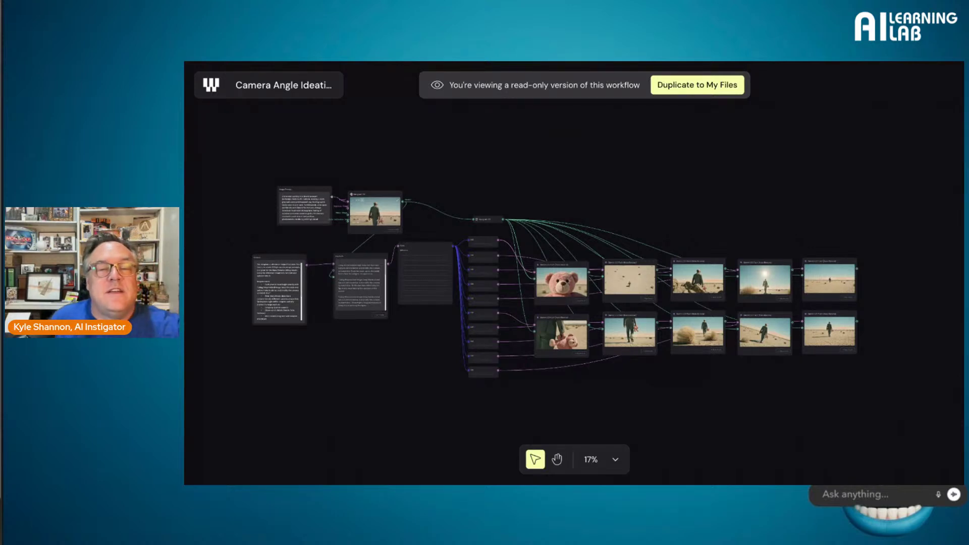
pyautogui.scroll(5, 420, 263)
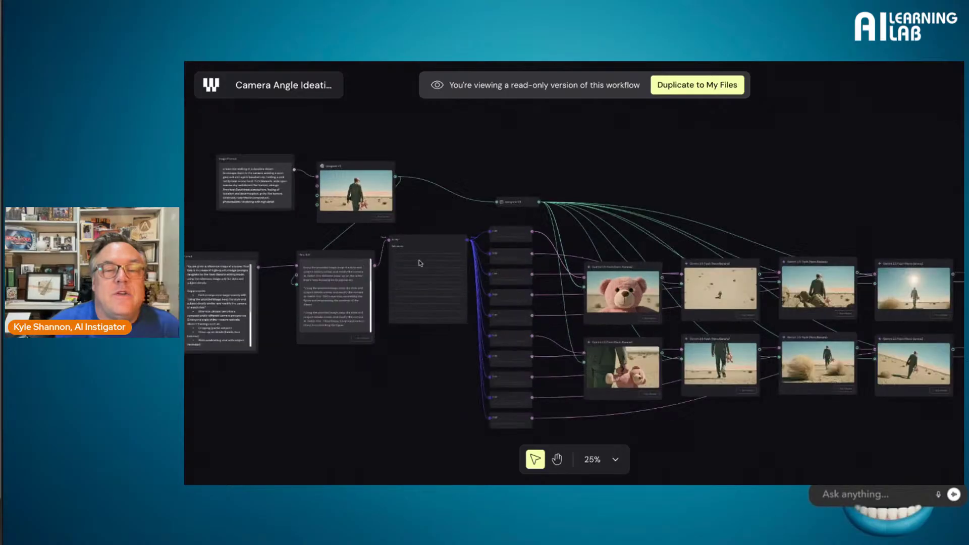
pyautogui.scroll(6, 420, 263)
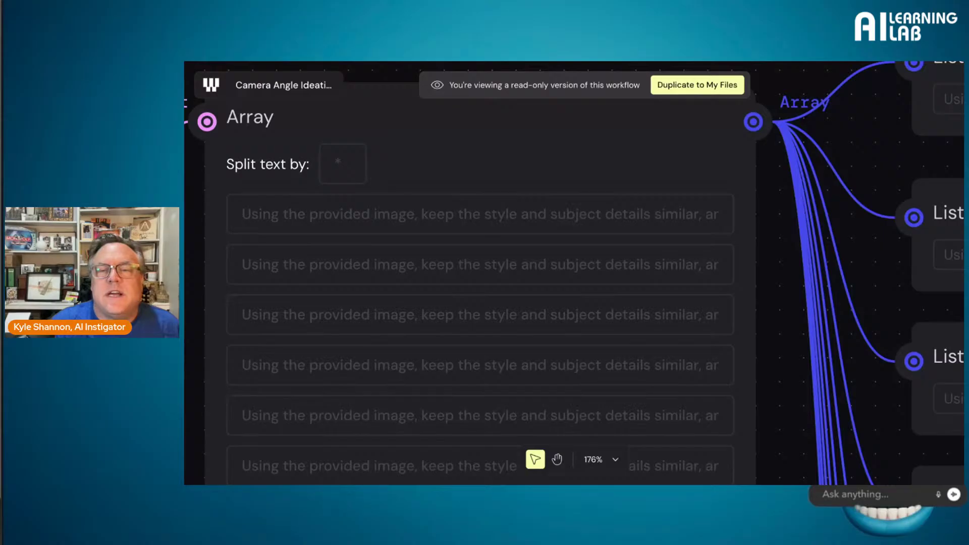
pyautogui.scroll(-4, 413, 281)
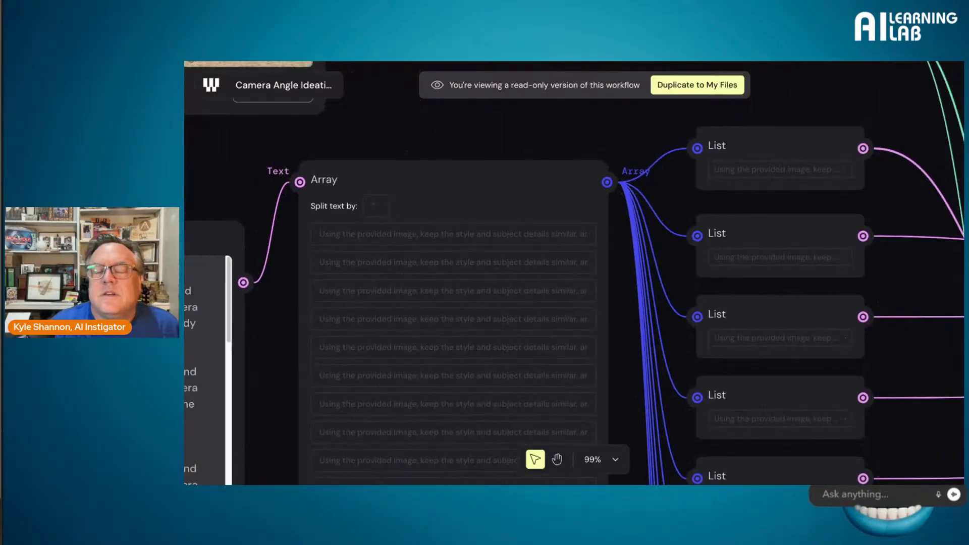
pyautogui.scroll(-5, 413, 281)
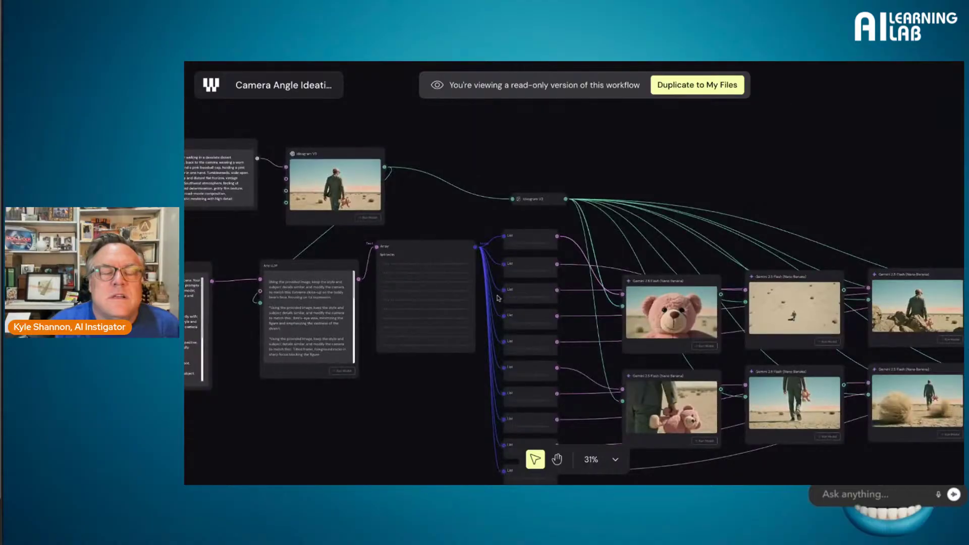
# Step: Examine the teddy bear image's Gemini 2.5 Flash (Nano Banana) node and trace its prompt input back through the List nodes to the Array
pyautogui.hscroll(5, 493, 297)
pyautogui.scroll(-2, 493, 297)
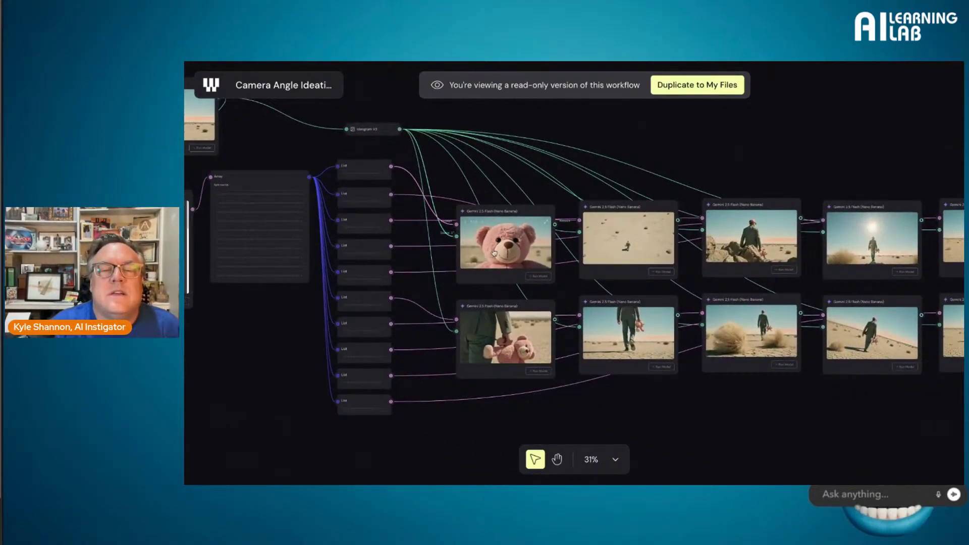
pyautogui.scroll(6, 496, 236)
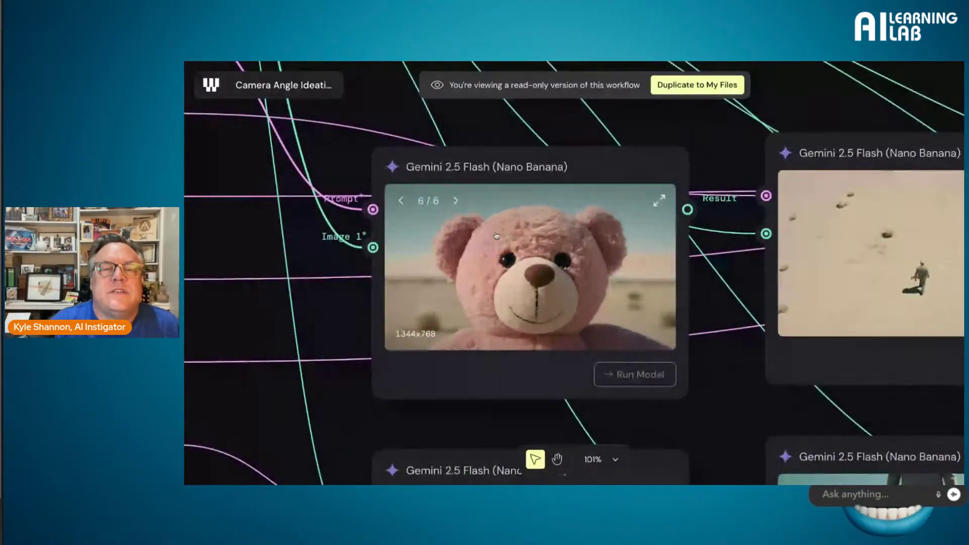
pyautogui.scroll(2, 497, 236)
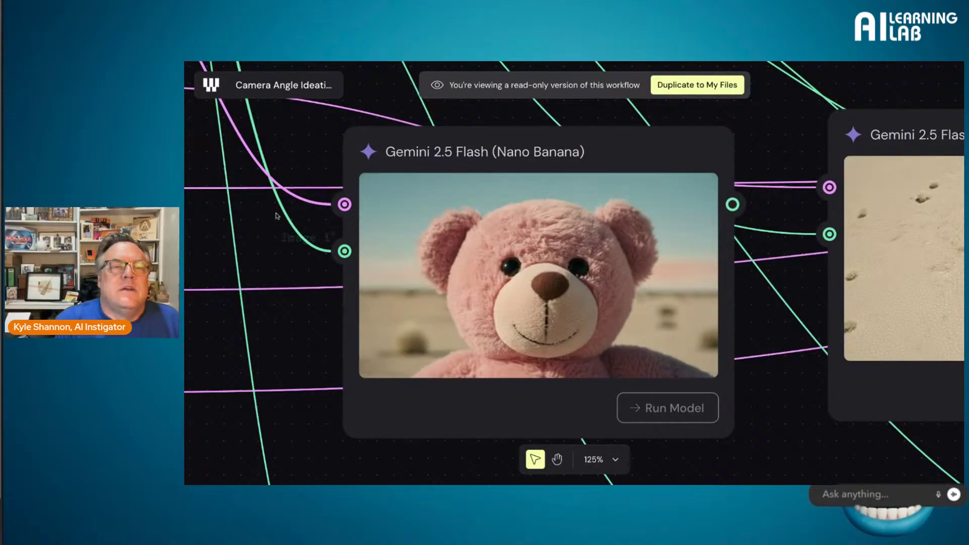
pyautogui.hscroll(-2, 277, 216)
pyautogui.hscroll(-10, 277, 216)
pyautogui.scroll(5, 275, 214)
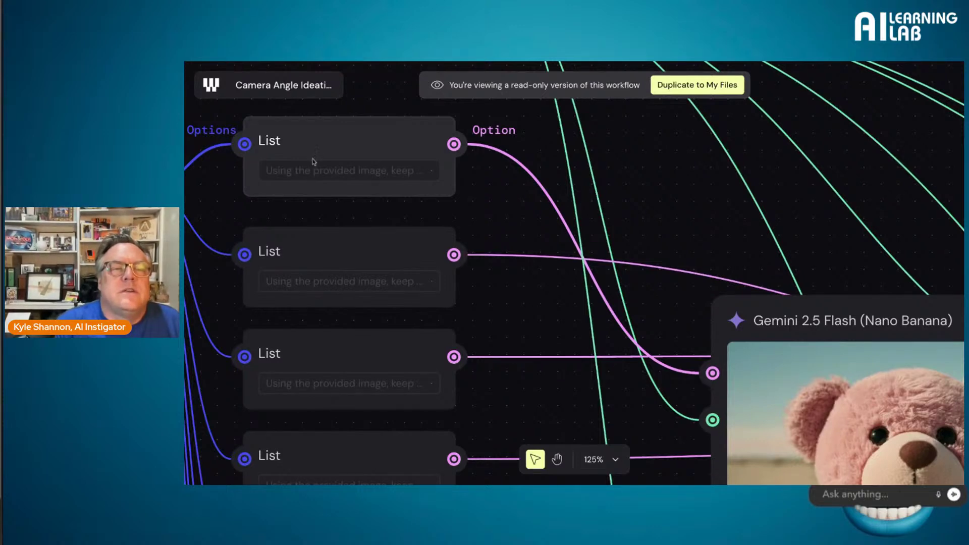
pyautogui.hscroll(-10, 313, 160)
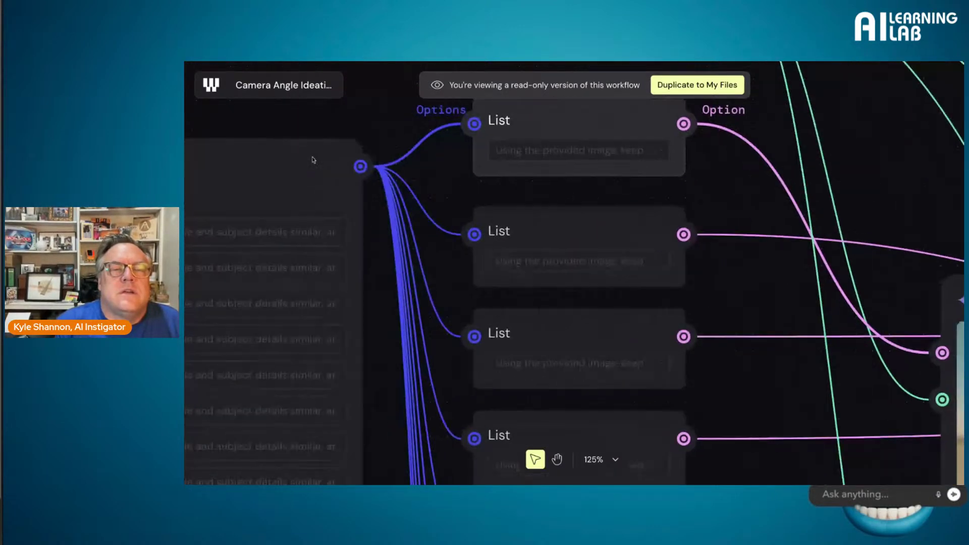
pyautogui.hscroll(-8, 312, 160)
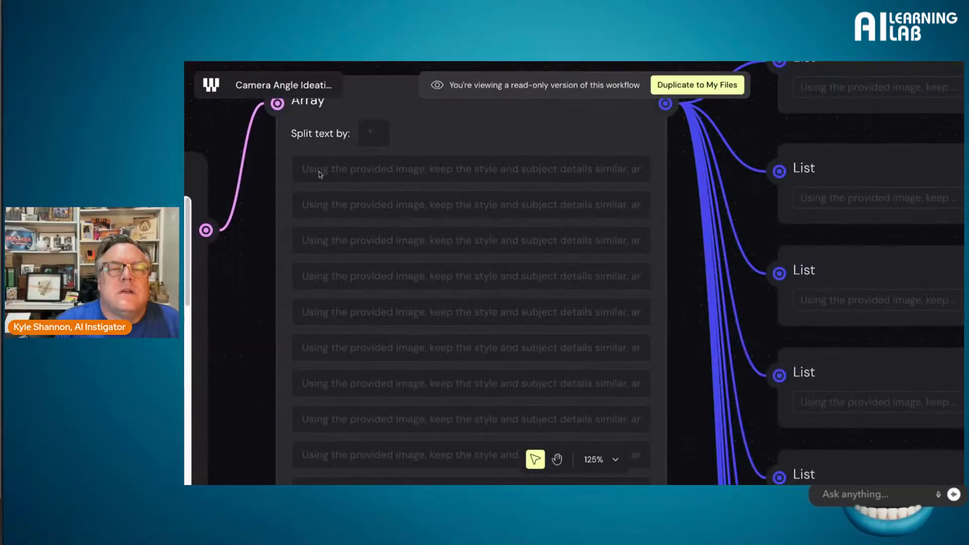
pyautogui.tripleClick(319, 174)
pyautogui.hscroll(-10, 319, 175)
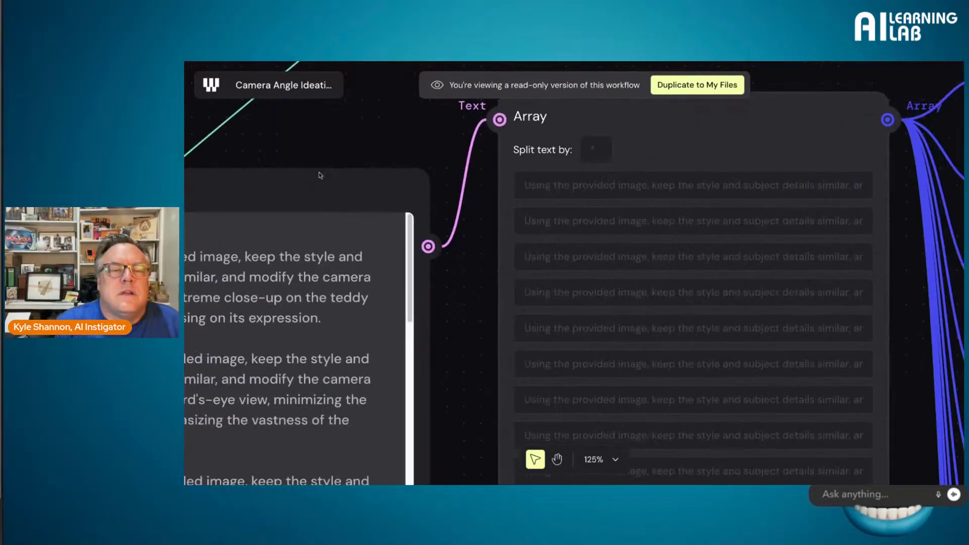
# Step: Expand the Any LLM node's full output and read through its camera-angle prompts
pyautogui.hscroll(-6, 320, 211)
pyautogui.scroll(-4, 320, 223)
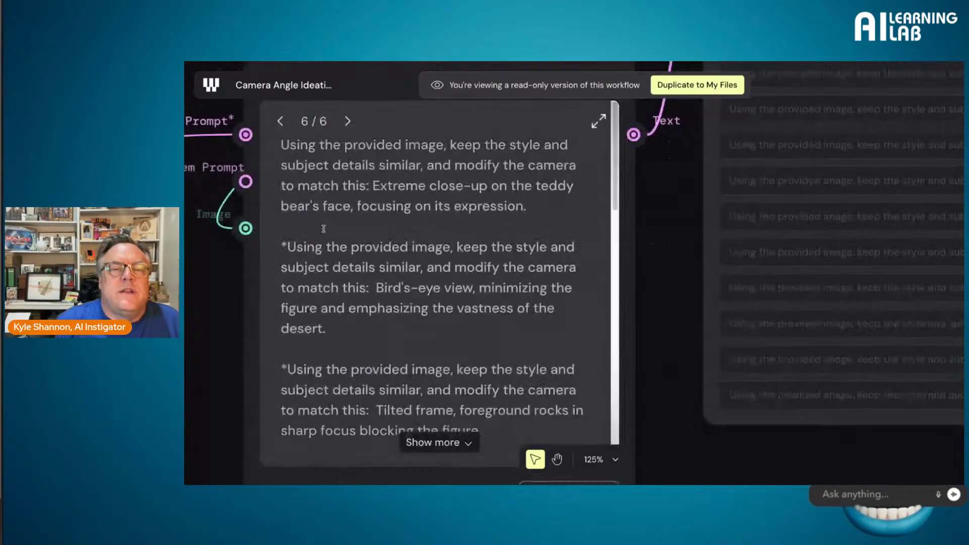
pyautogui.scroll(-3, 323, 229)
pyautogui.scroll(-4, 323, 229)
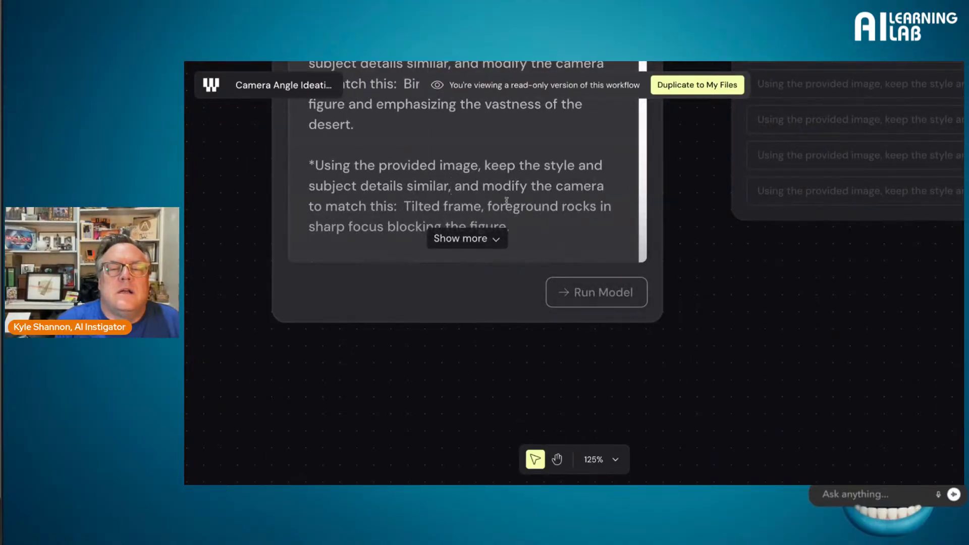
pyautogui.scroll(-4, 506, 195)
pyautogui.scroll(8, 506, 197)
pyautogui.hscroll(2, 506, 197)
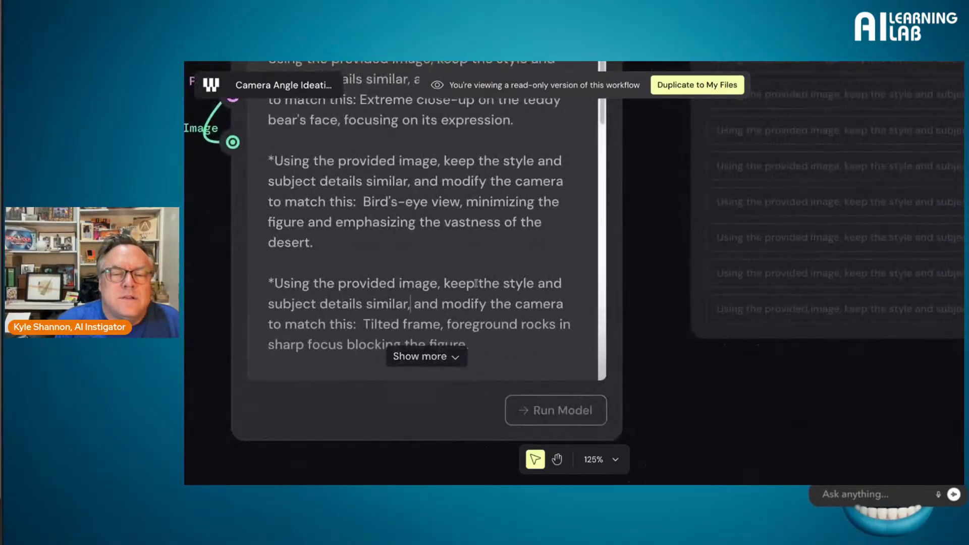
pyautogui.rightClick(451, 353)
pyautogui.click(452, 354)
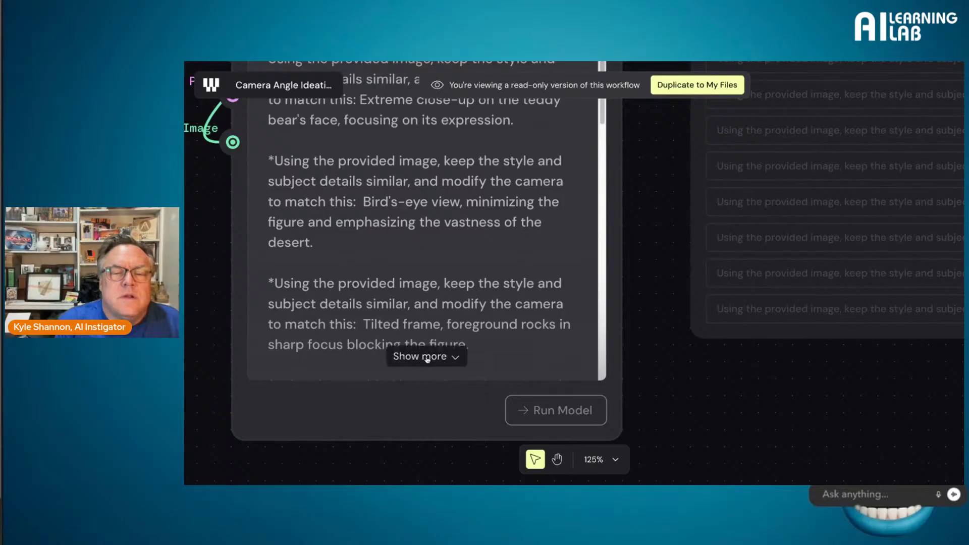
pyautogui.click(425, 359)
pyautogui.scroll(-5, 427, 360)
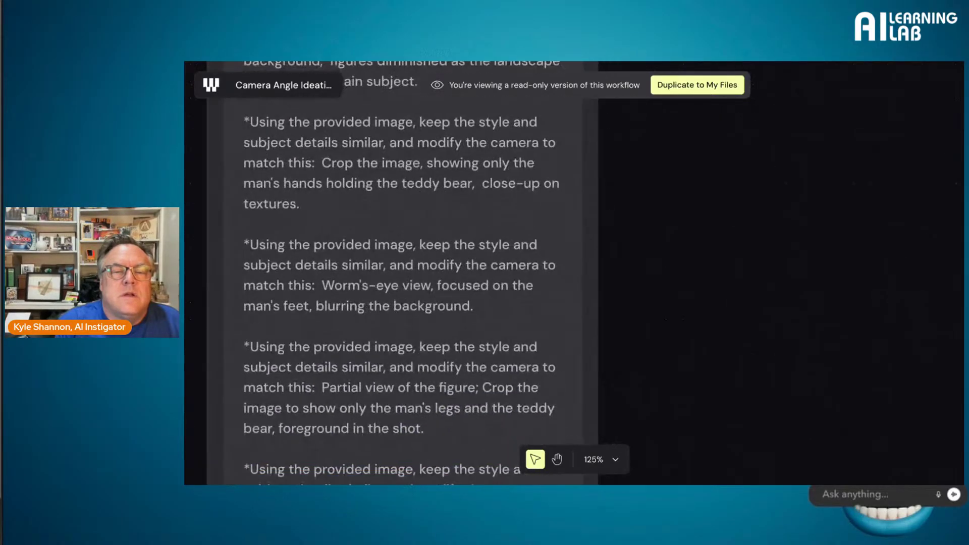
# Step: Go back to the start of the Any LLM output and examine the Prompt node that feeds it
pyautogui.scroll(9, 426, 361)
pyautogui.scroll(3, 427, 361)
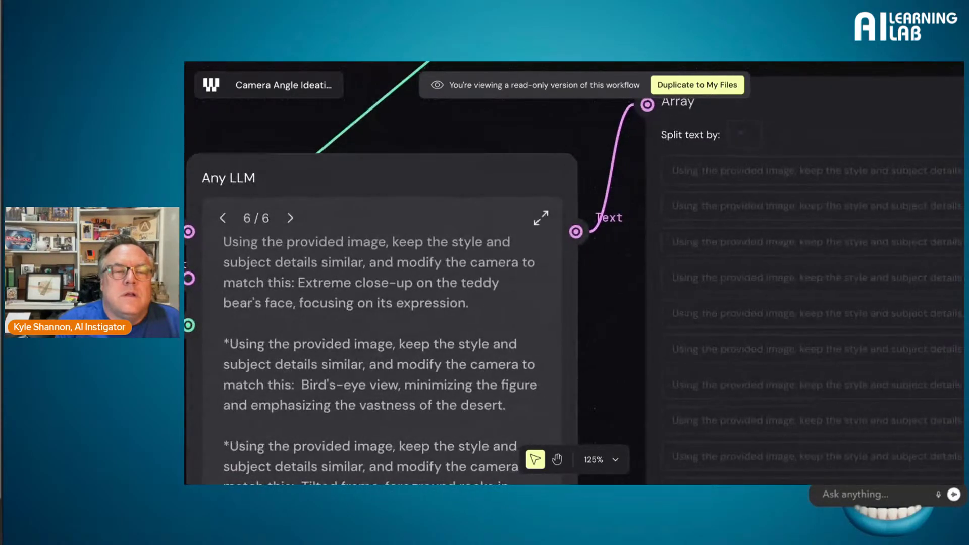
pyautogui.hscroll(-10, 427, 361)
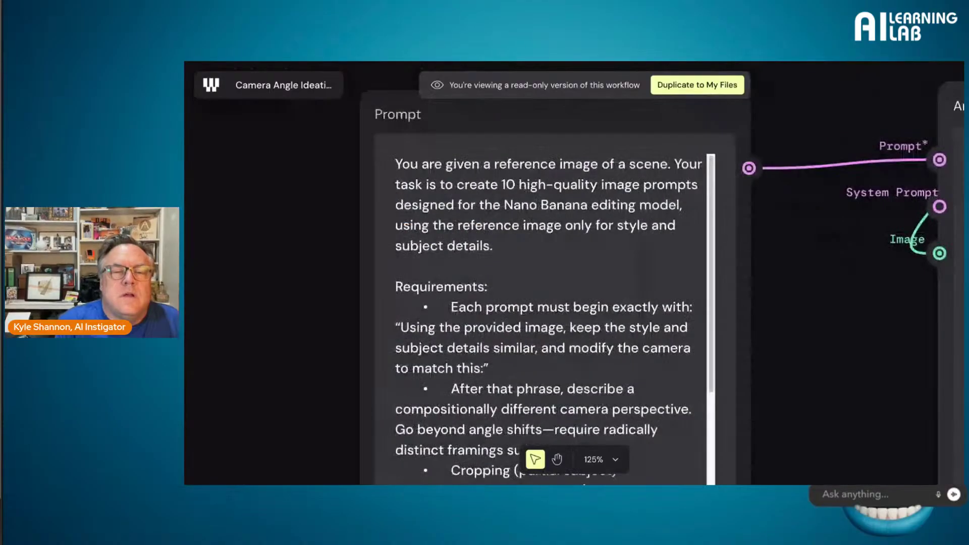
# Step: Read the Prompt node's requirements and follow its connection into the Any LLM node's generated camera-angle prompts
pyautogui.scroll(-3, 427, 362)
pyautogui.scroll(-1, 426, 361)
pyautogui.hscroll(1, 427, 361)
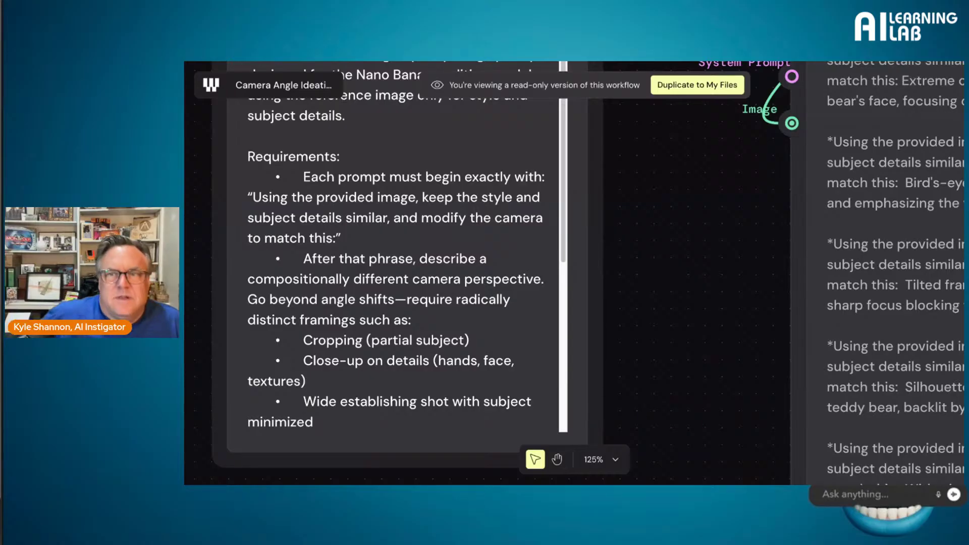
pyautogui.scroll(3, 586, 258)
pyautogui.hscroll(2, 586, 257)
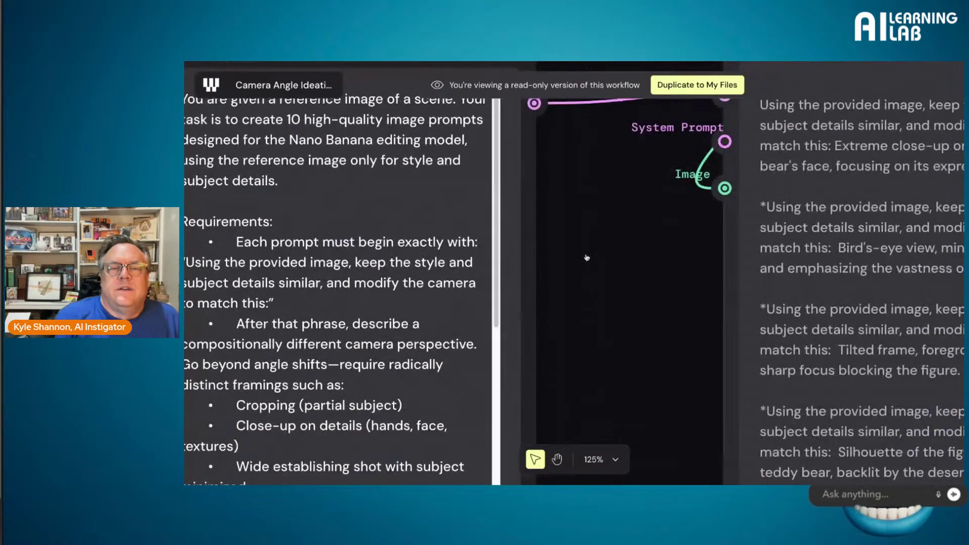
pyautogui.hscroll(5, 586, 257)
pyautogui.scroll(2, 586, 258)
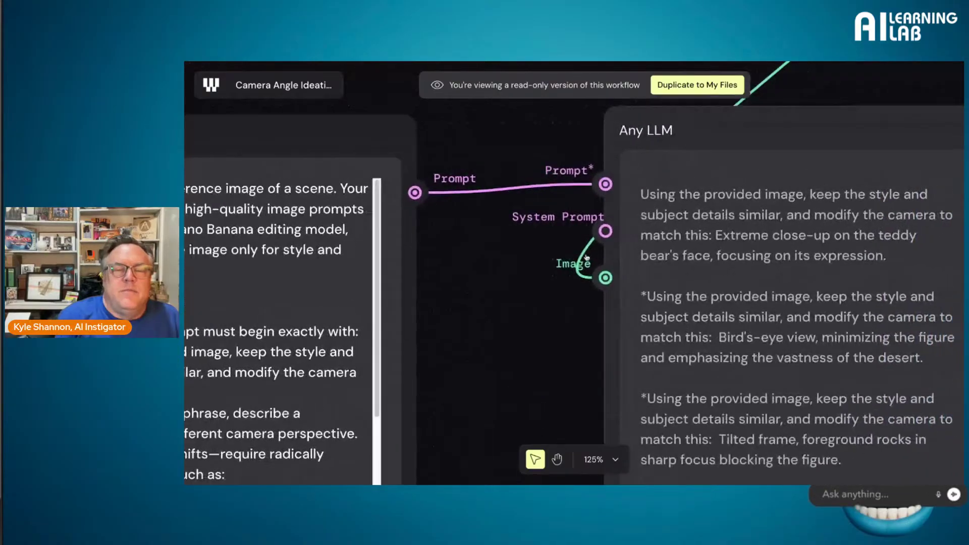
pyautogui.hscroll(5, 586, 257)
pyautogui.scroll(-1, 587, 257)
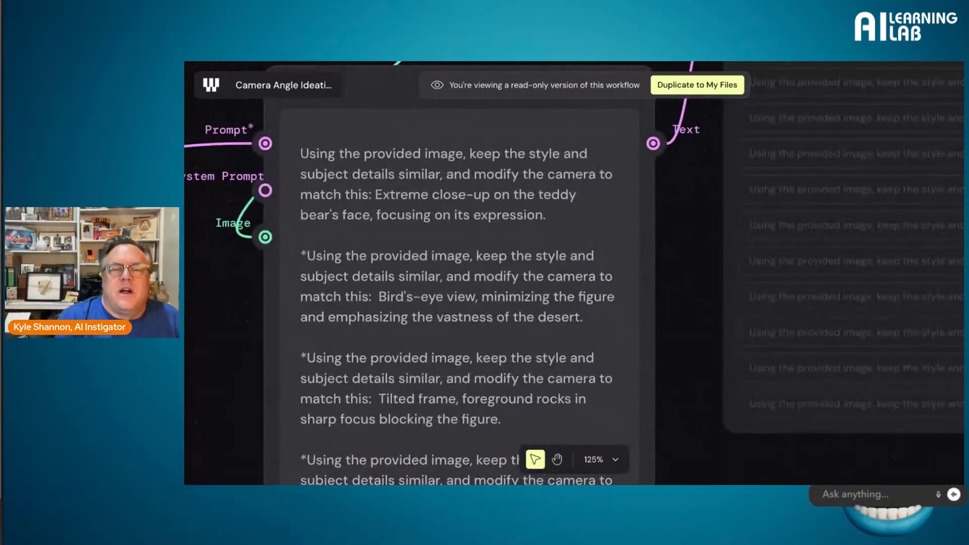
# Step: Follow the Any LLM text output into the Array node and examine its split-text setting and resulting entries
pyautogui.hscroll(7, 587, 258)
pyautogui.scroll(2, 586, 258)
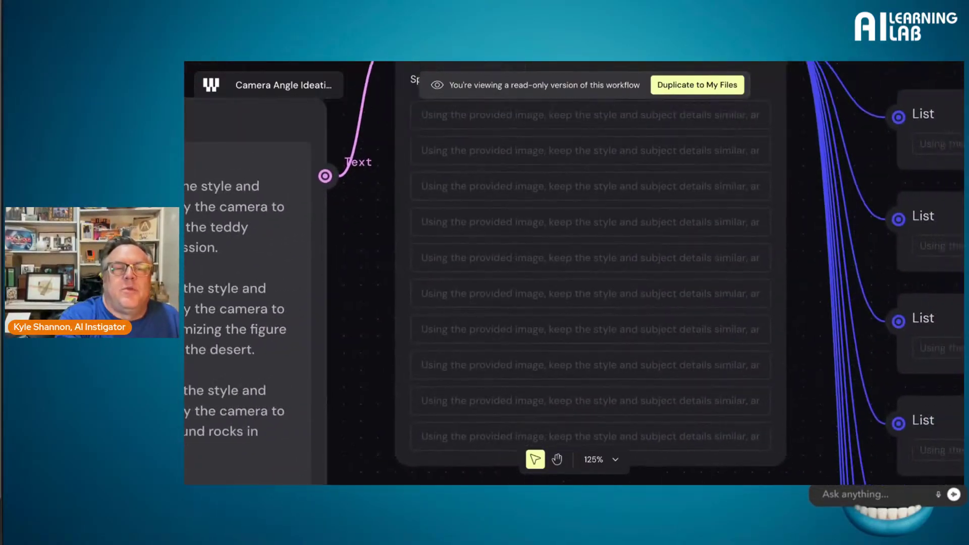
pyautogui.hscroll(1, 586, 258)
pyautogui.scroll(1, 586, 257)
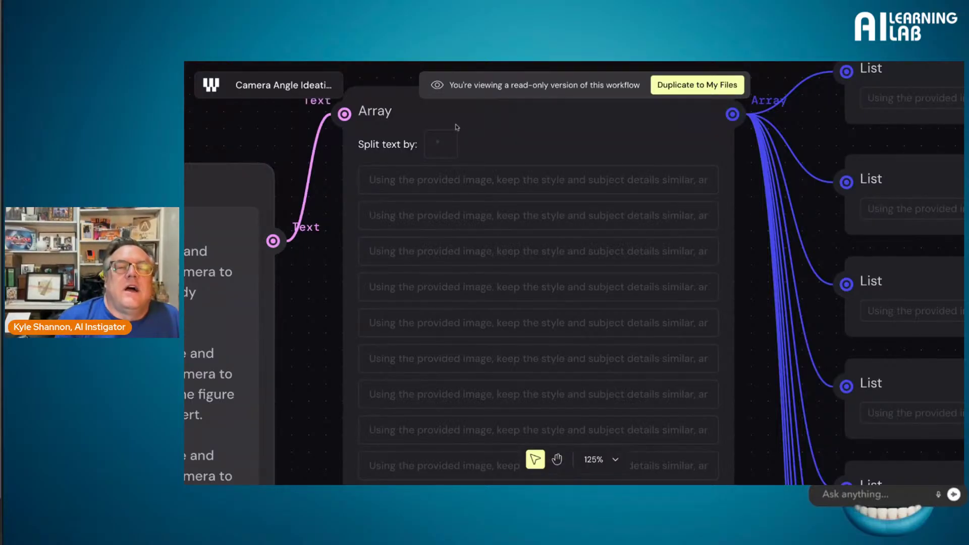
pyautogui.hscroll(-5, 422, 158)
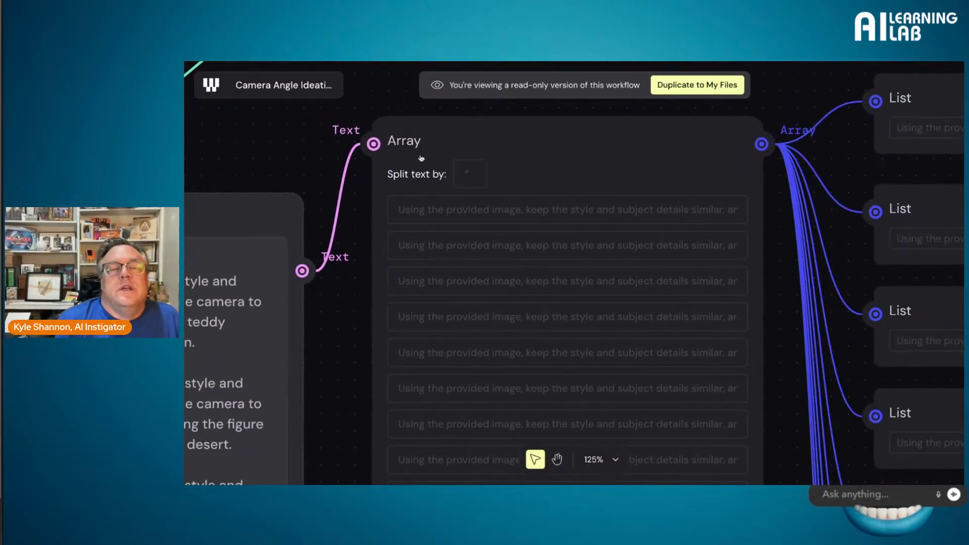
pyautogui.scroll(-2, 421, 158)
pyautogui.hscroll(-2, 574, 273)
pyautogui.scroll(-2, 574, 273)
pyautogui.hscroll(5, 574, 273)
pyautogui.scroll(4, 574, 273)
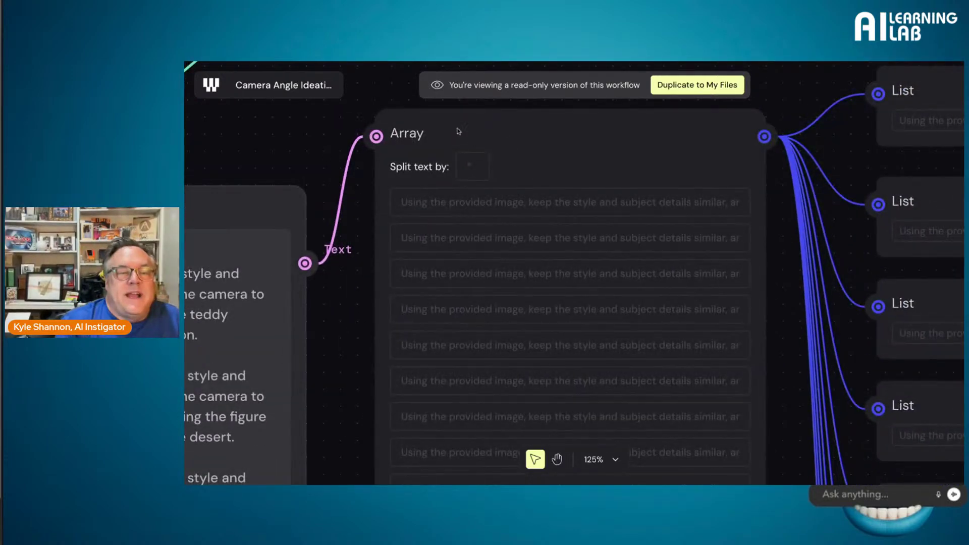
# Step: Highlight the opening of the second Any LLM prompt, including its asterisk, and compare it with the Array node's split setting
pyautogui.hscroll(-8, 465, 150)
pyautogui.scroll(-5, 464, 150)
pyautogui.hscroll(-4, 464, 150)
pyautogui.scroll(-2, 465, 150)
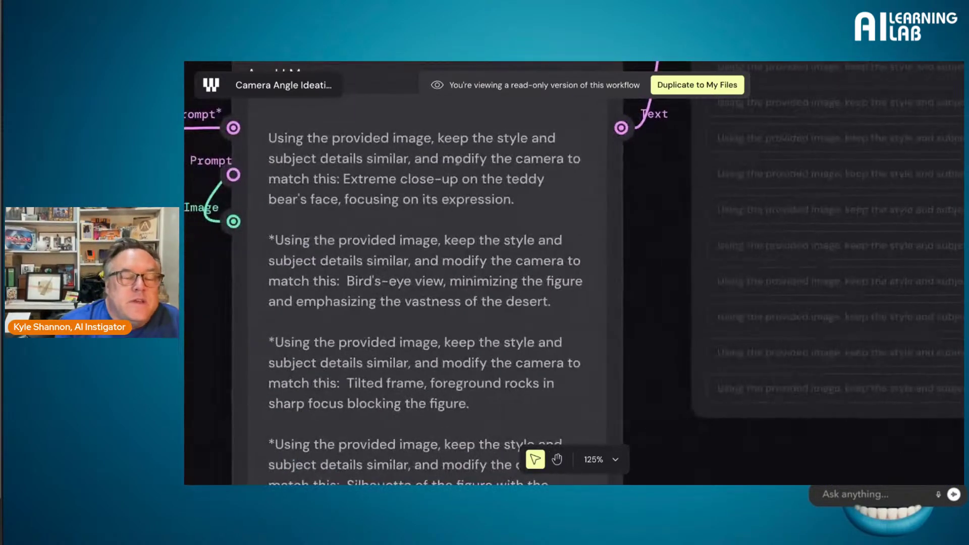
pyautogui.scroll(2, 314, 193)
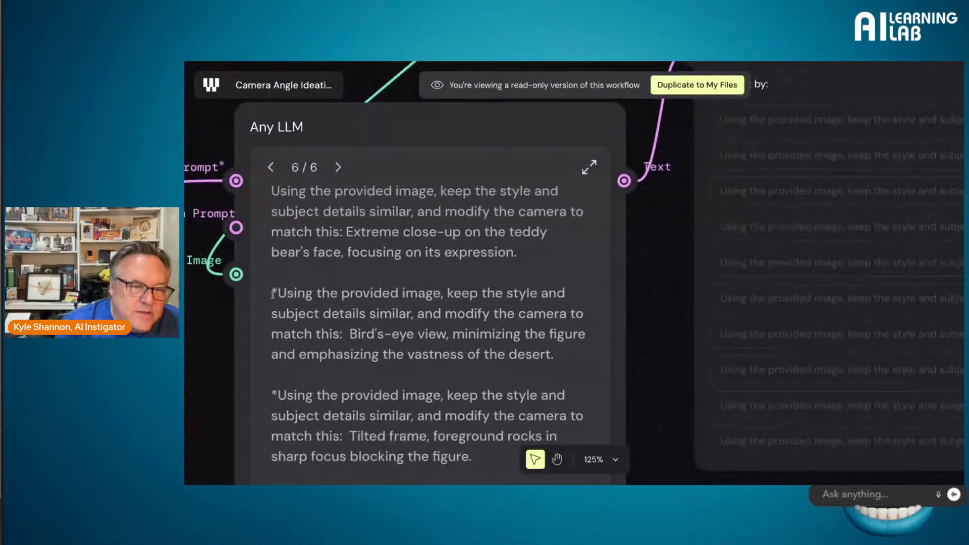
pyautogui.moveTo(272, 293); pyautogui.dragTo(433, 283)
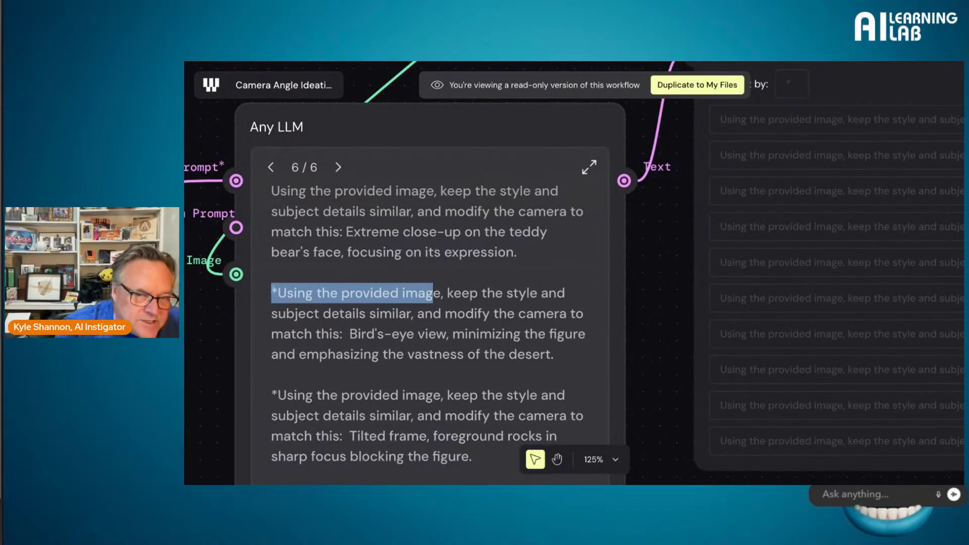
pyautogui.hscroll(2, 311, 283)
pyautogui.hscroll(6, 311, 284)
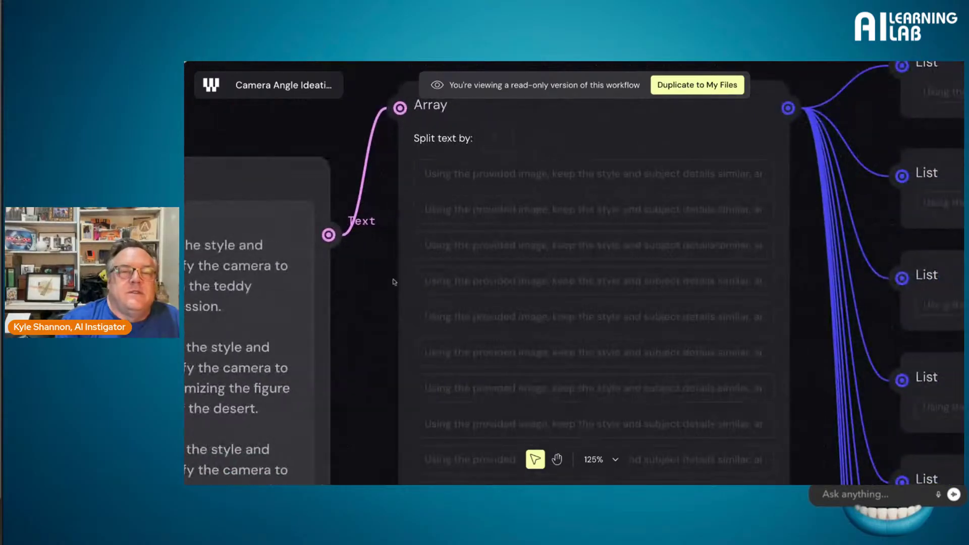
pyautogui.hscroll(-8, 228, 353)
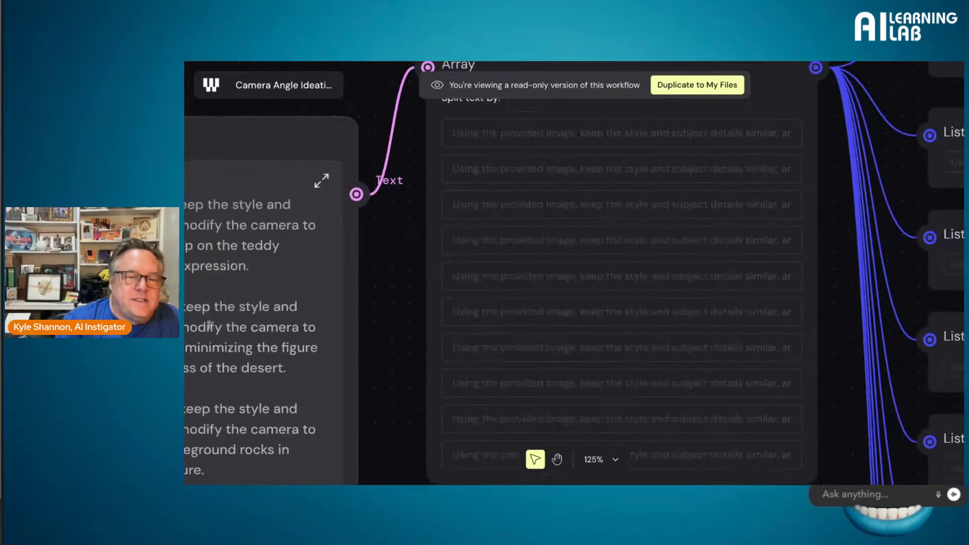
# Step: Trace the Array's outputs through the List nodes to the Gemini 2.5 Flash (Nano Banana) image nodes
pyautogui.hscroll(7, 210, 326)
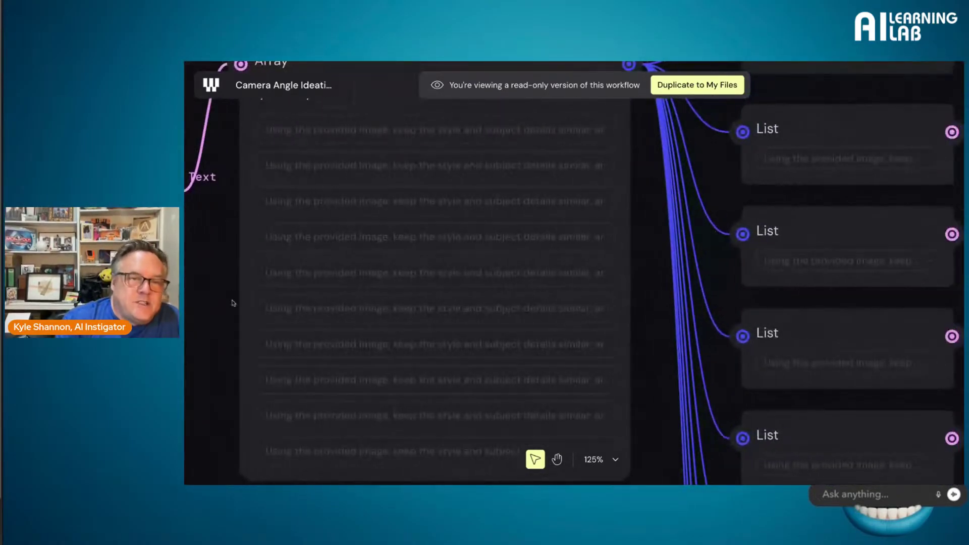
pyautogui.hscroll(1, 450, 319)
pyautogui.scroll(3, 450, 319)
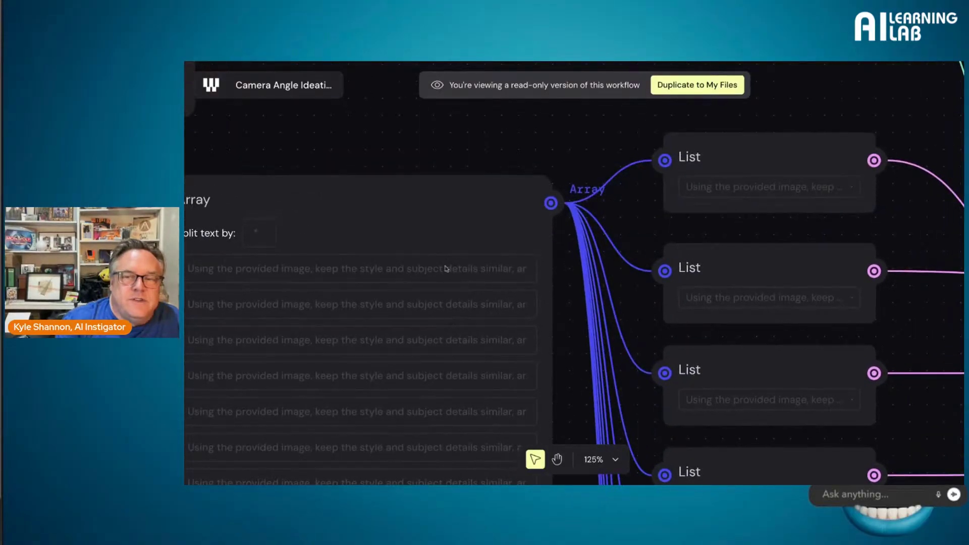
pyautogui.hscroll(4, 515, 275)
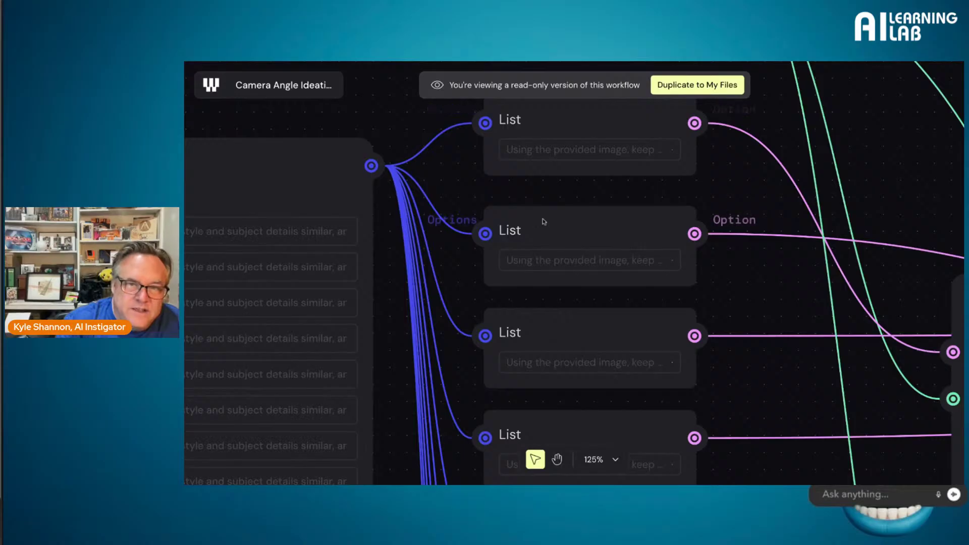
pyautogui.scroll(-5, 518, 170)
pyautogui.scroll(-1, 518, 173)
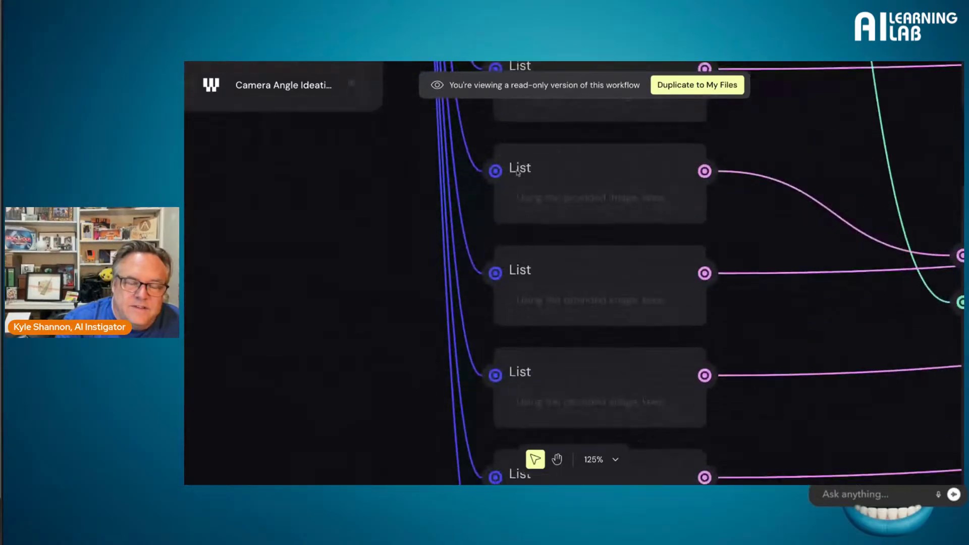
pyautogui.hscroll(10, 568, 443)
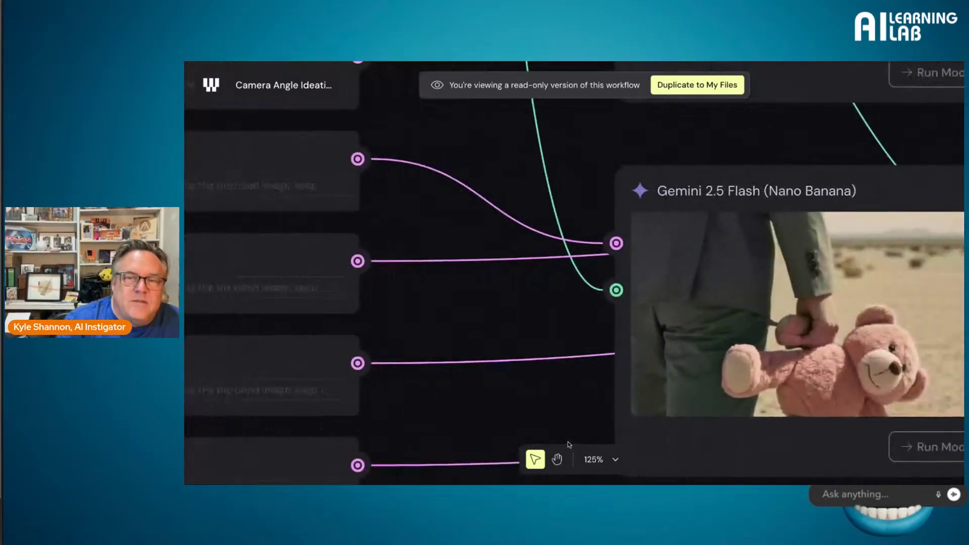
pyautogui.hscroll(3, 568, 443)
# Step: Survey the whole Camera Angle Ideation workflow and duplicate it to your own files
pyautogui.scroll(-5, 569, 447)
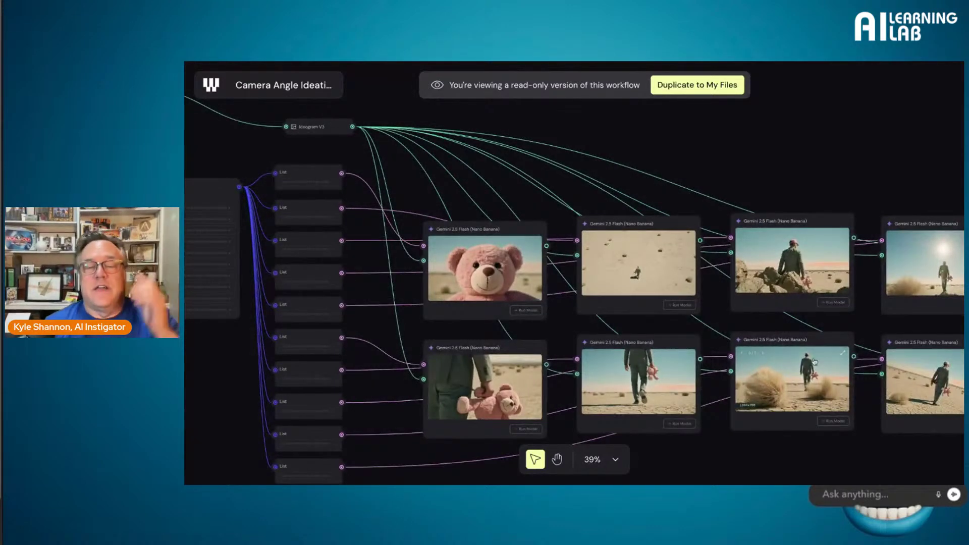
pyautogui.scroll(-1, 655, 346)
pyautogui.scroll(-2, 654, 346)
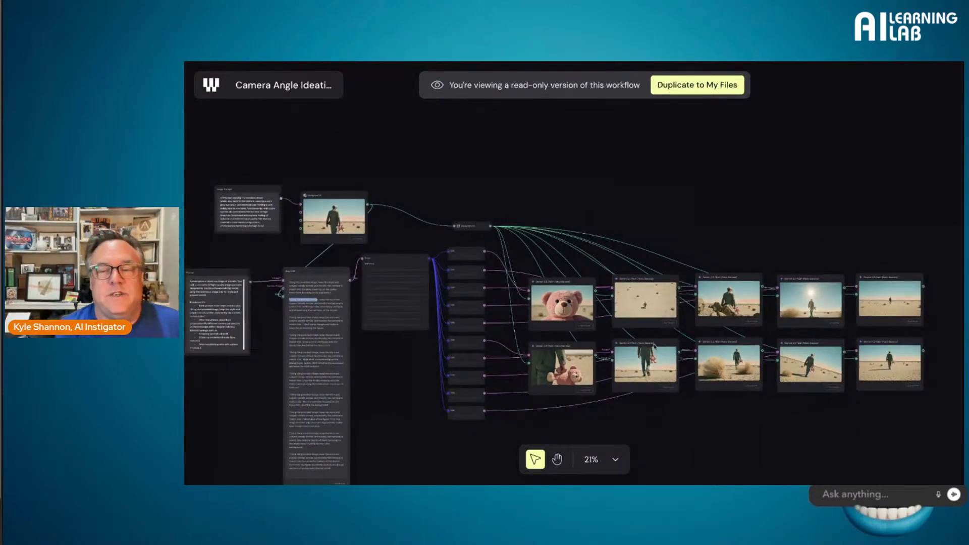
pyautogui.hscroll(-5, 655, 346)
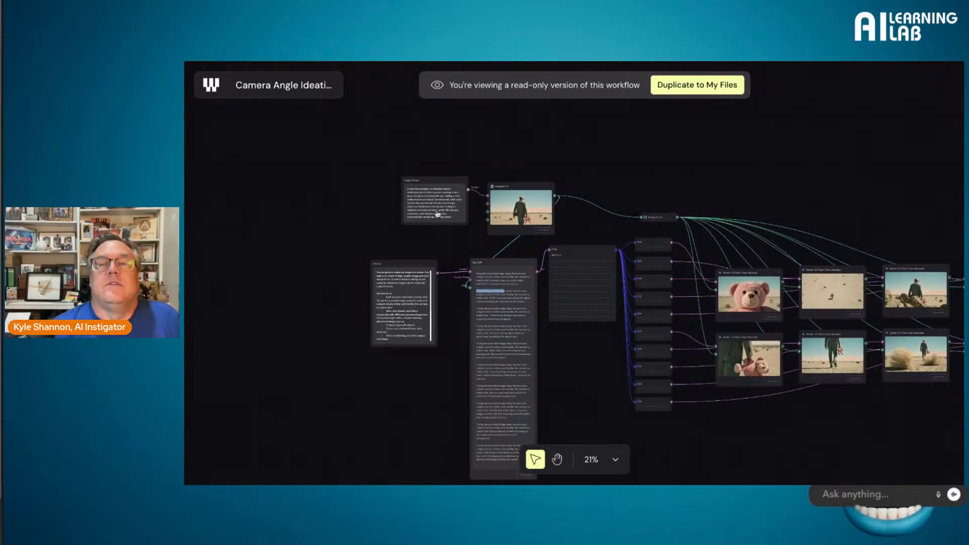
pyautogui.click(685, 87)
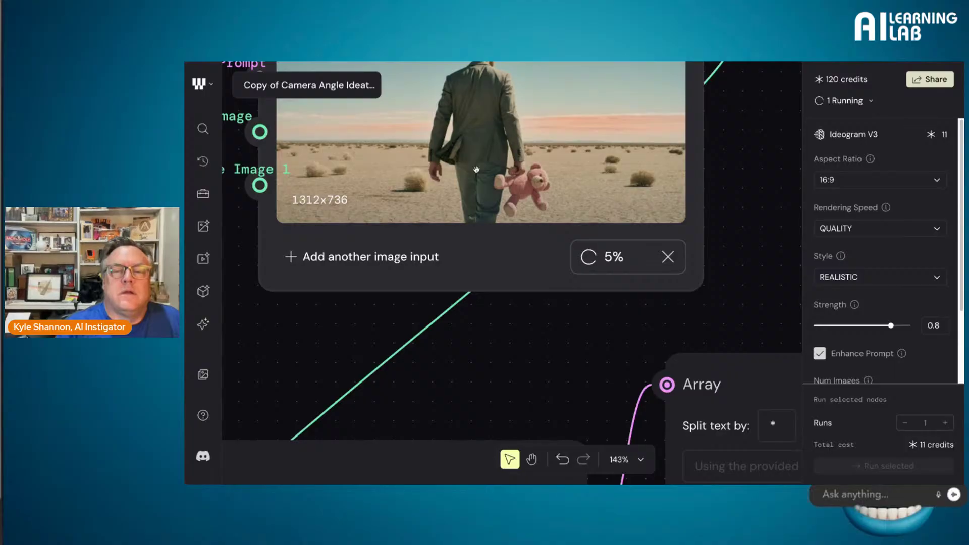
# Step: Check the muscle car image prompt and inspect the Ideogram V3 node's generated image up close, including the driver
pyautogui.scroll(-5, 491, 277)
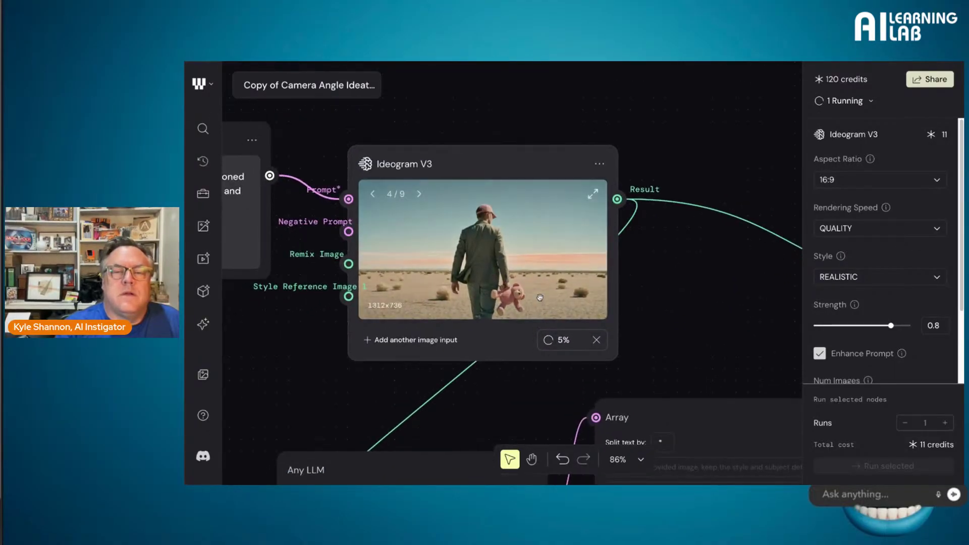
pyautogui.hscroll(-5, 539, 298)
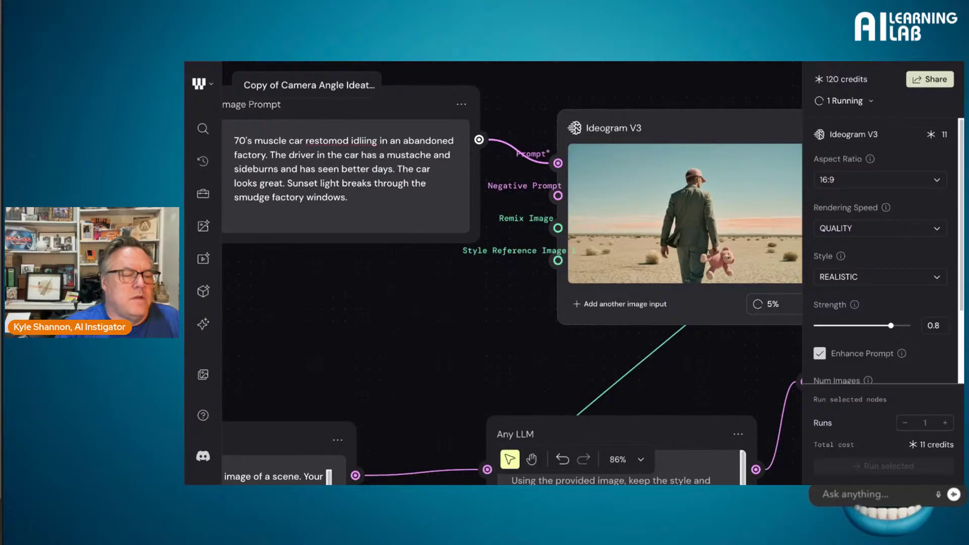
pyautogui.hscroll(5, 539, 297)
pyautogui.scroll(5, 539, 297)
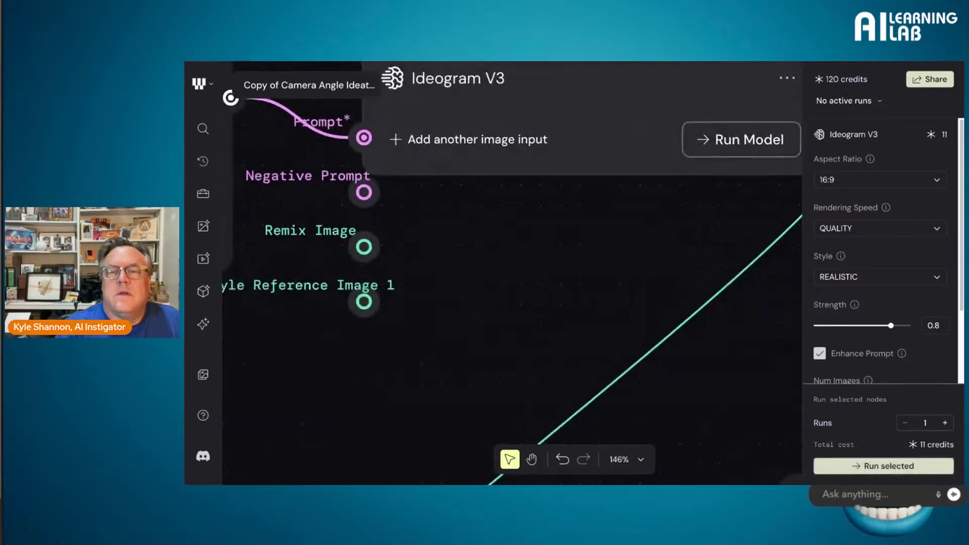
pyautogui.scroll(-6, 540, 297)
pyautogui.scroll(5, 537, 292)
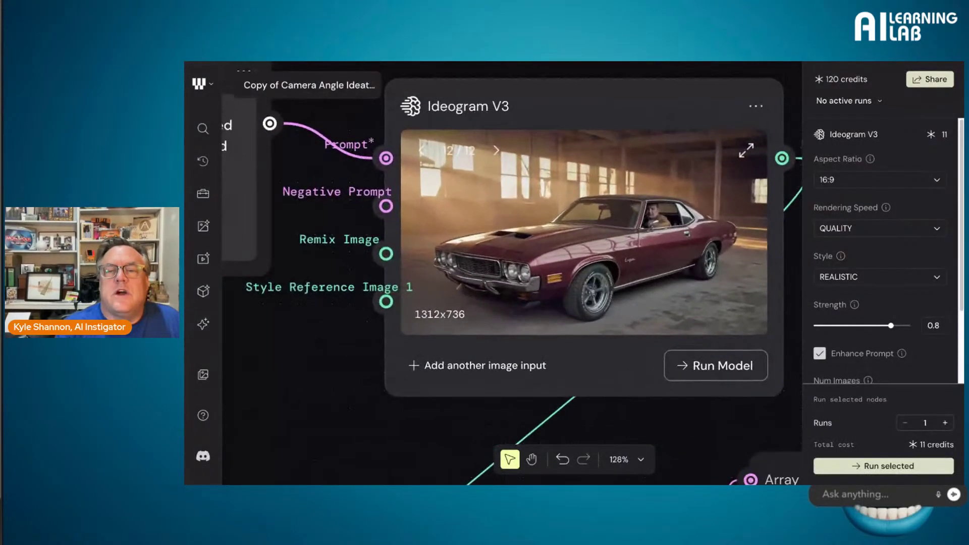
pyautogui.scroll(5, 645, 207)
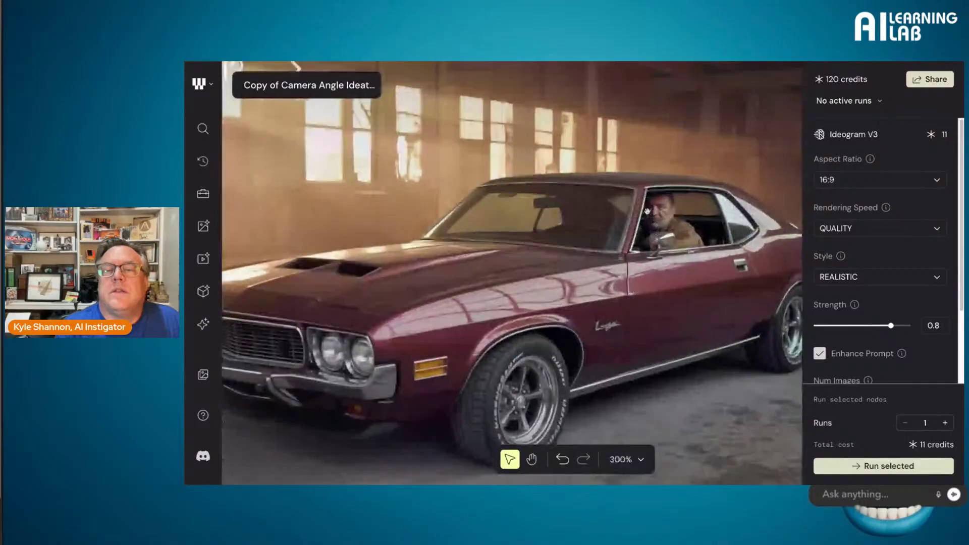
pyautogui.hscroll(2, 647, 211)
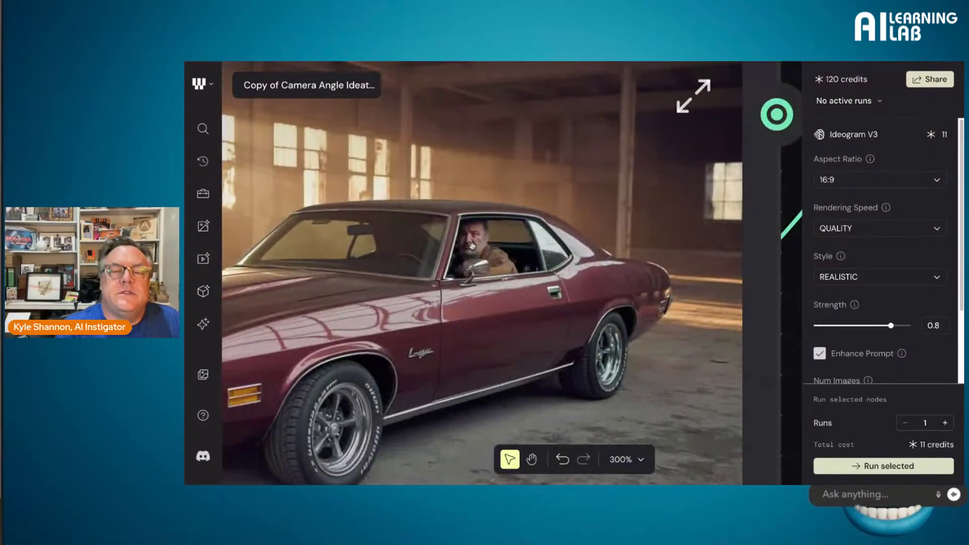
pyautogui.scroll(-8, 472, 246)
pyautogui.scroll(4, 472, 246)
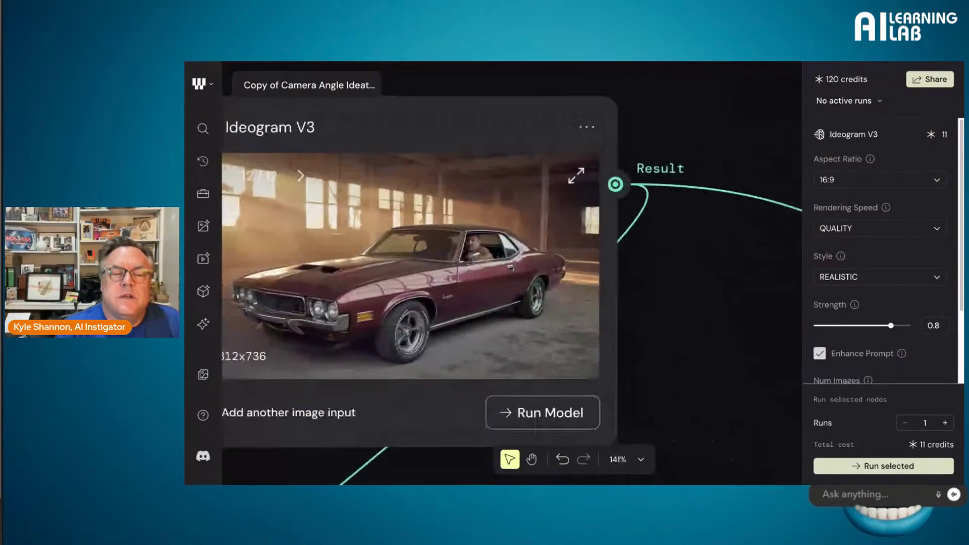
# Step: Run the Any LLM node on the muscle car image to generate new camera-angle prompts
pyautogui.scroll(-3, 472, 246)
pyautogui.scroll(-6, 511, 273)
pyautogui.hscroll(-6, 512, 273)
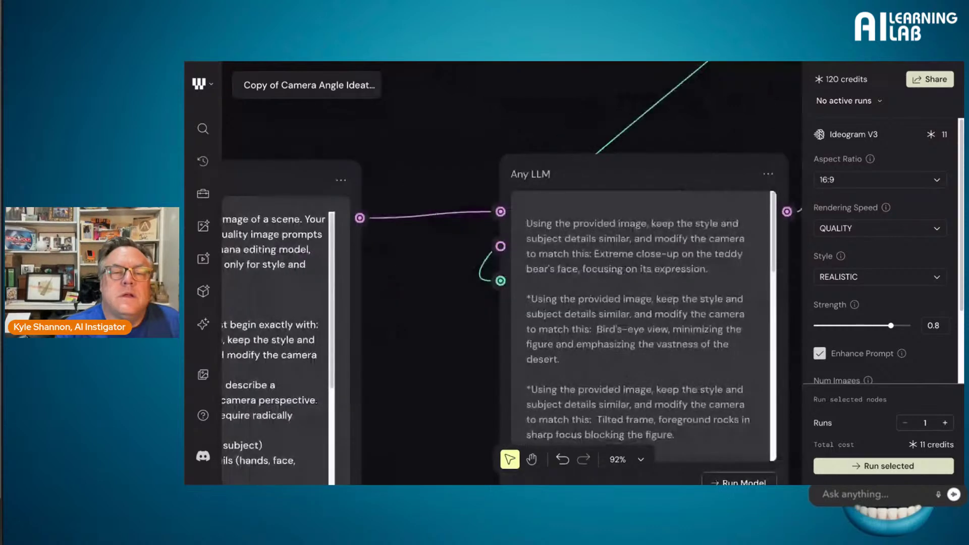
pyautogui.hscroll(7, 512, 273)
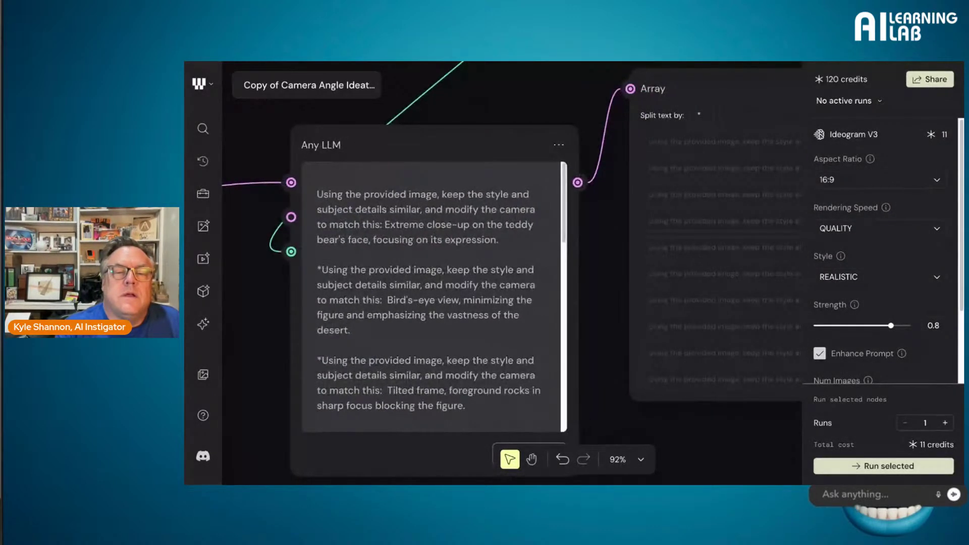
pyautogui.scroll(-6, 468, 245)
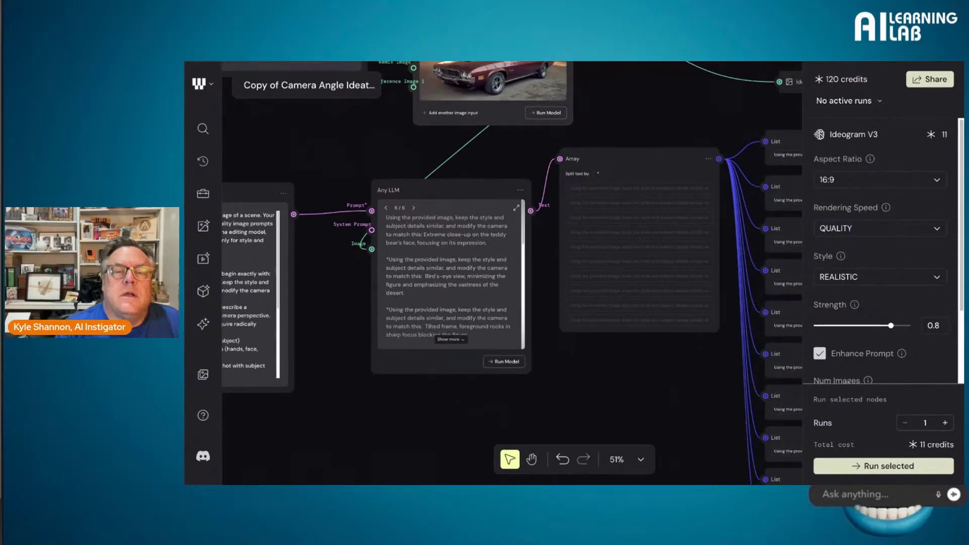
pyautogui.scroll(-5, 470, 247)
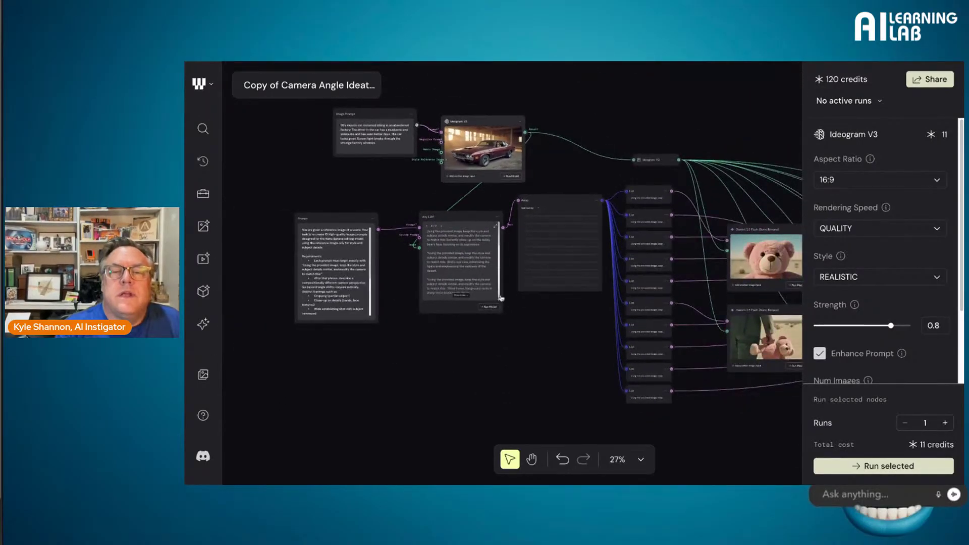
pyautogui.click(488, 306)
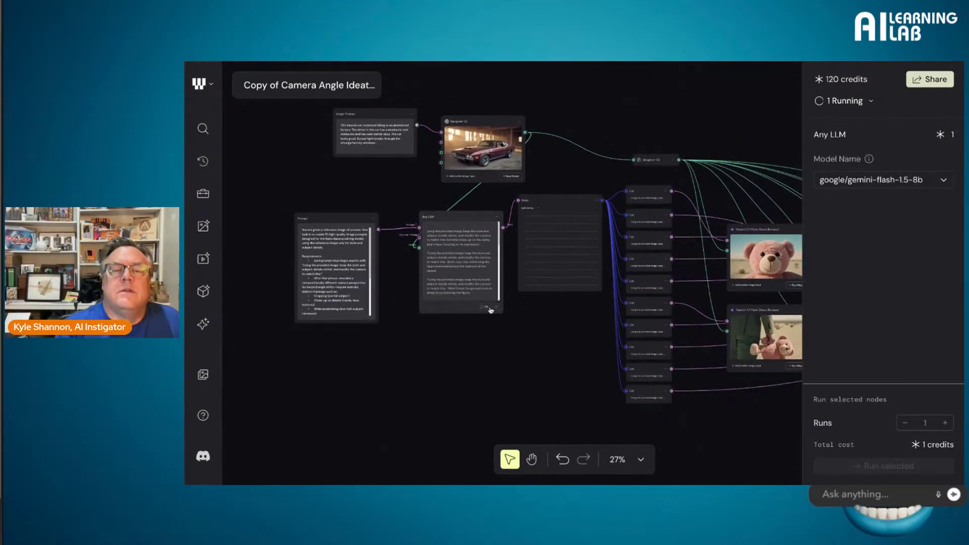
pyautogui.scroll(9, 485, 246)
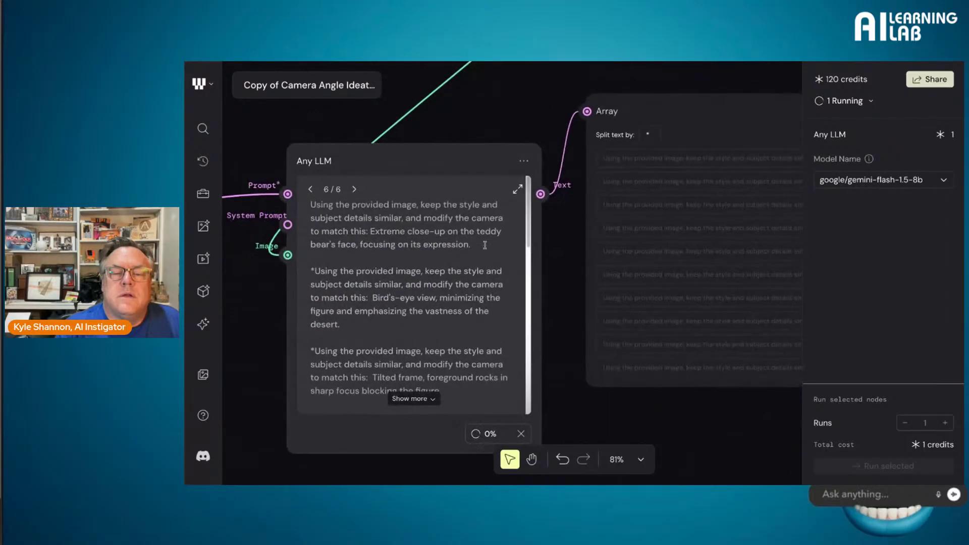
# Step: Read the new muscle car camera-angle prompts in the Any LLM node's output
pyautogui.hscroll(-5, 485, 245)
pyautogui.scroll(-2, 485, 245)
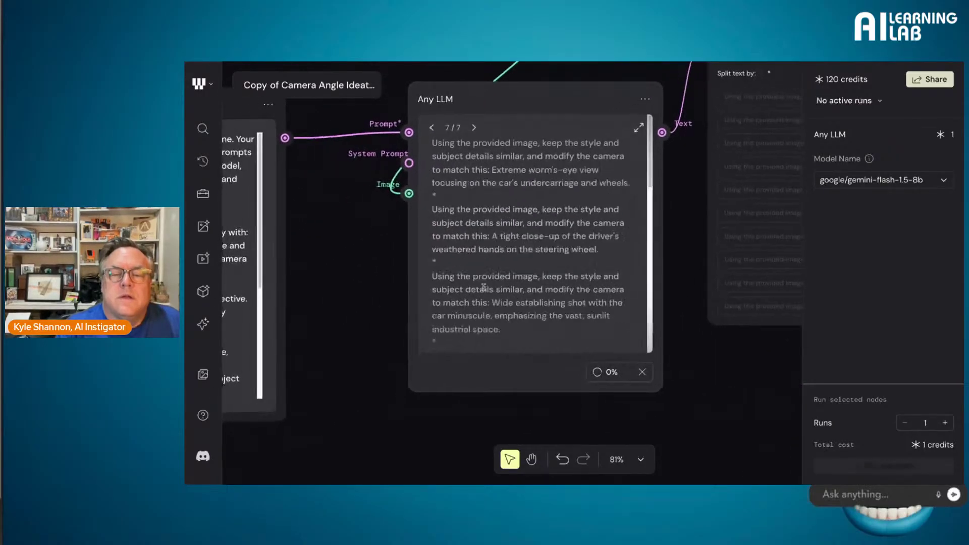
pyautogui.hscroll(-2, 483, 287)
pyautogui.scroll(1, 484, 286)
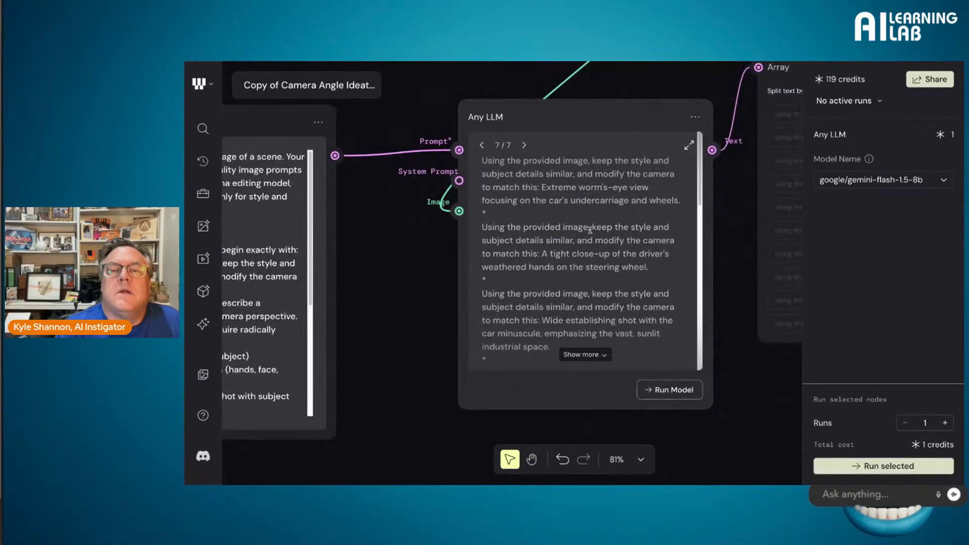
pyautogui.hscroll(2, 590, 230)
pyautogui.scroll(3, 591, 229)
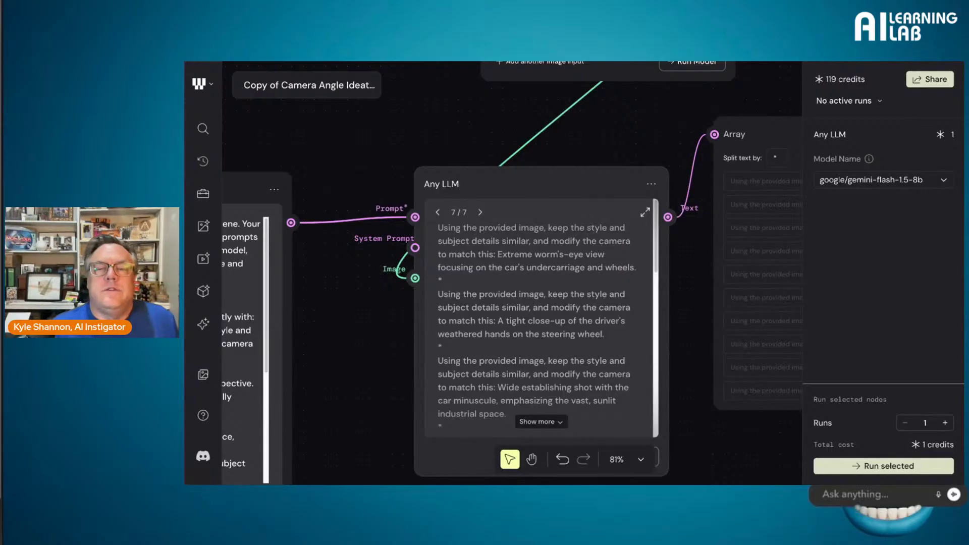
# Step: Run the first four Gemini 2.5 Flash (Nano Banana) nodes, covering the first two columns of the image grid
pyautogui.hscroll(10, 592, 229)
pyautogui.scroll(-5, 591, 230)
pyautogui.scroll(-4, 512, 272)
pyautogui.hscroll(10, 512, 272)
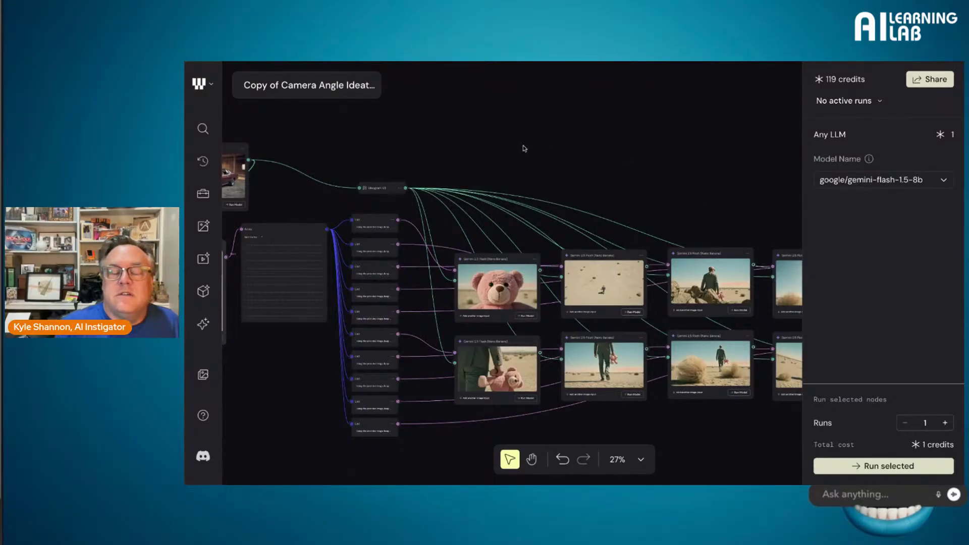
pyautogui.scroll(5, 525, 338)
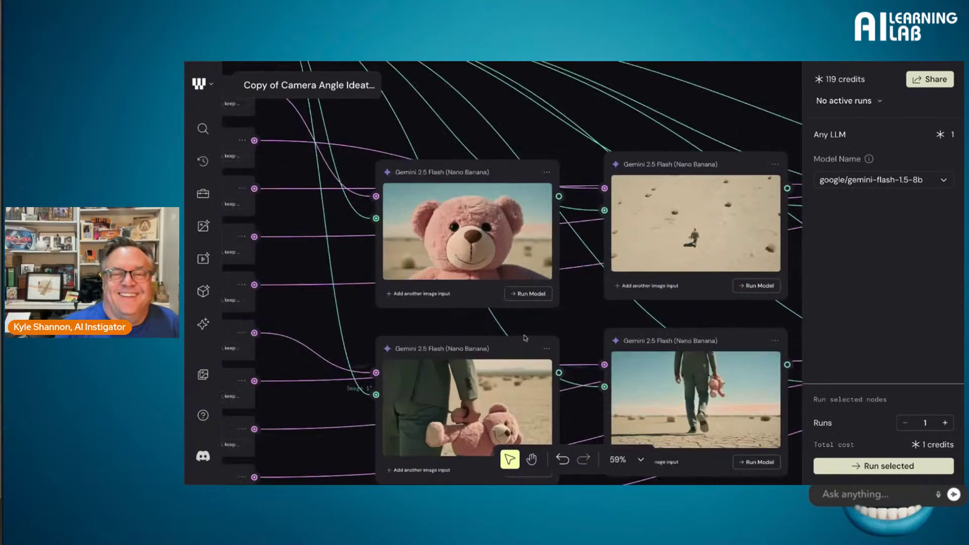
pyautogui.scroll(3, 525, 338)
pyautogui.scroll(-4, 555, 285)
pyautogui.click(544, 281)
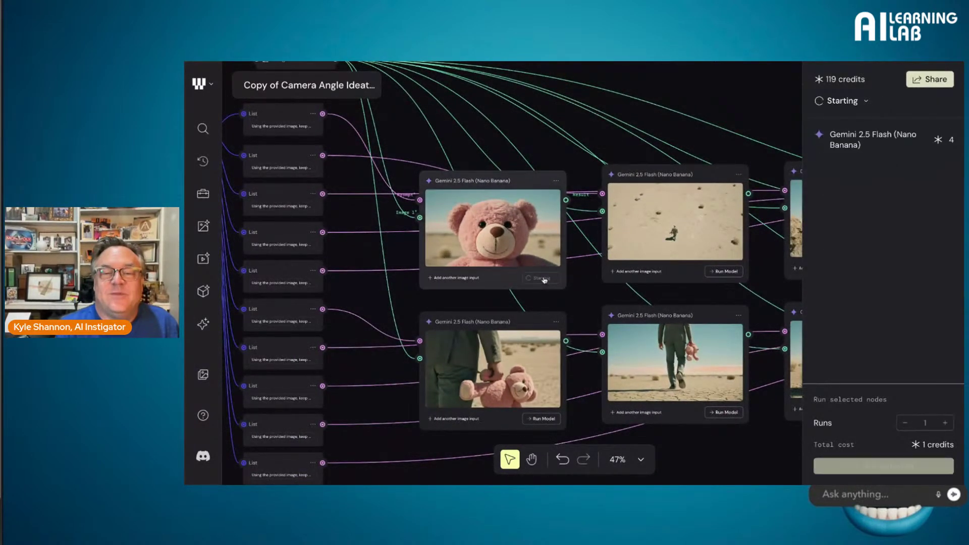
pyautogui.click(541, 419)
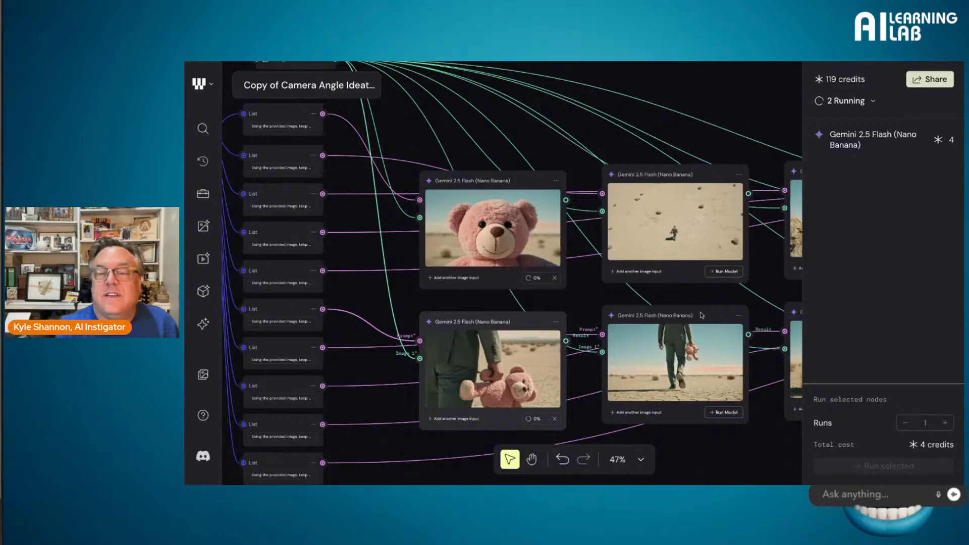
pyautogui.click(723, 271)
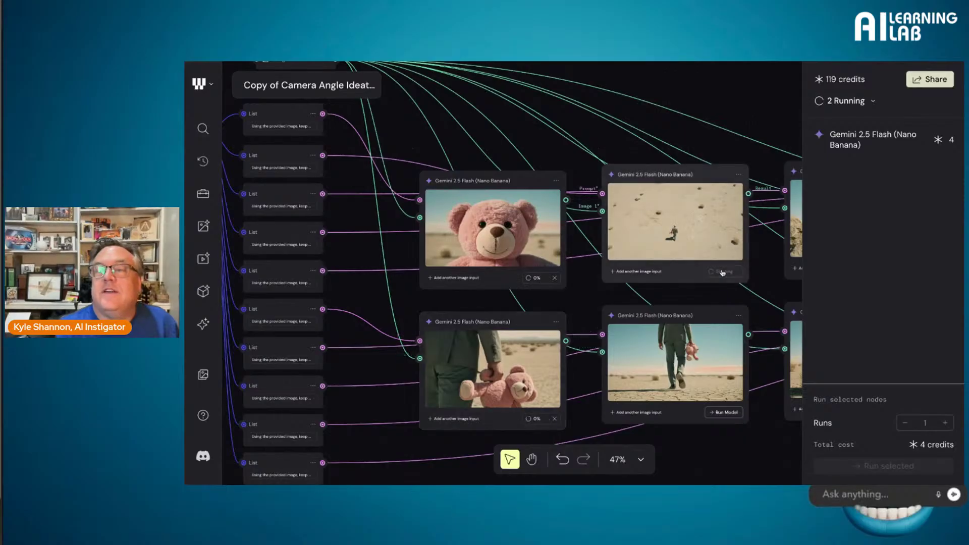
pyautogui.click(725, 404)
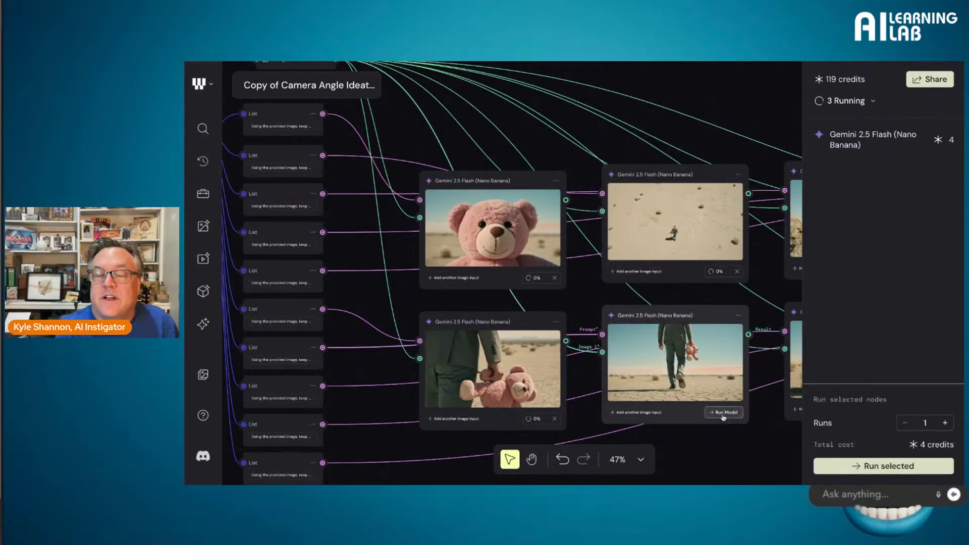
pyautogui.click(723, 414)
# Step: Run the remaining six Gemini 2.5 Flash (Nano Banana) nodes in the last three columns of the image grid
pyautogui.hscroll(10, 723, 417)
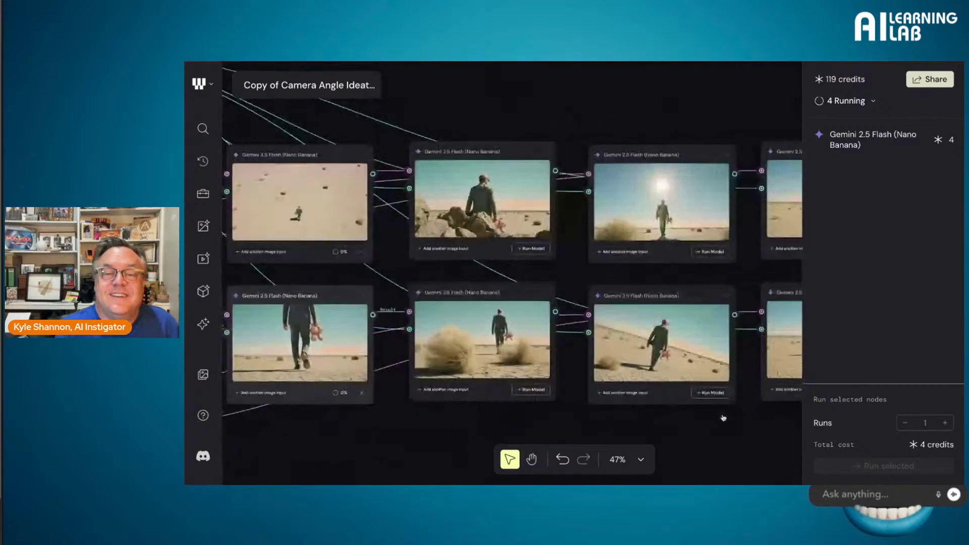
pyautogui.click(526, 249)
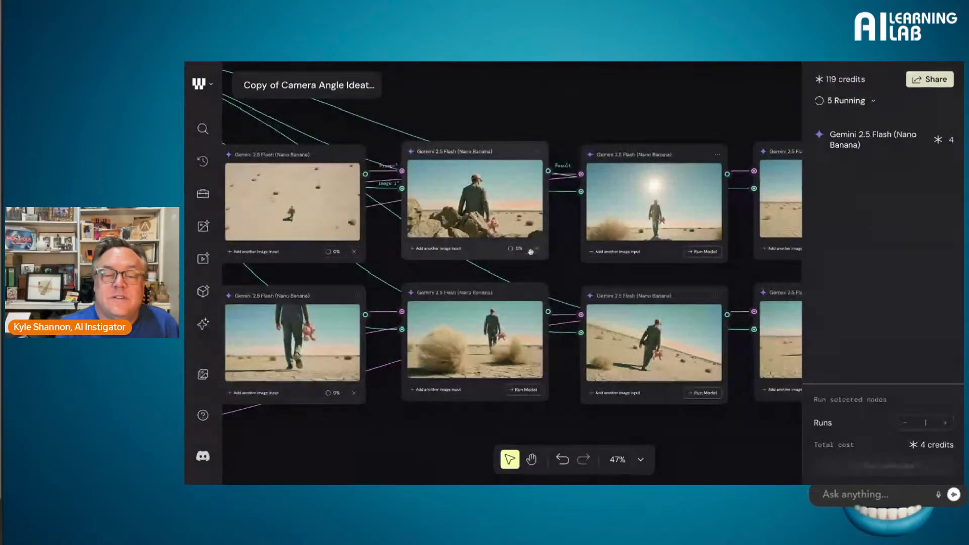
pyautogui.click(526, 389)
pyautogui.click(705, 251)
pyautogui.hscroll(2, 702, 393)
pyautogui.hscroll(4, 699, 392)
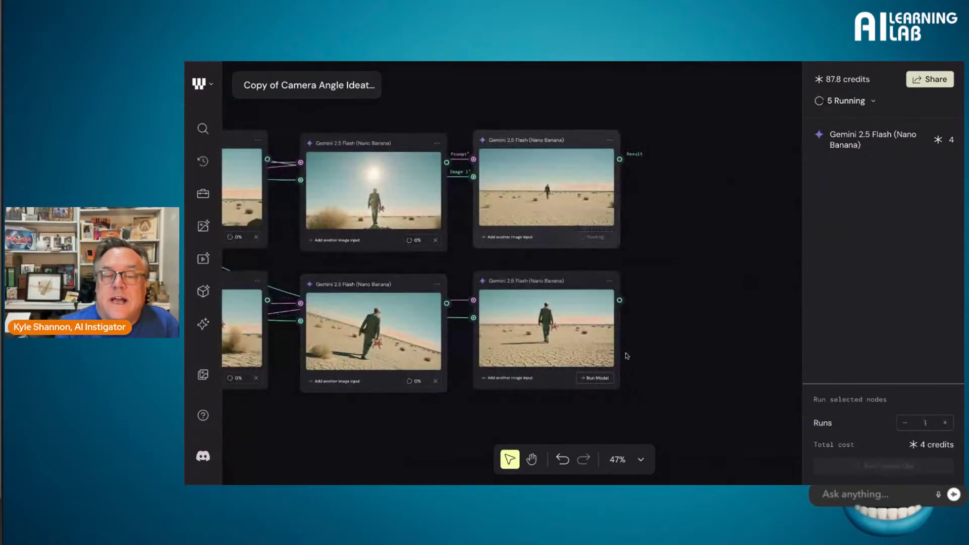
pyautogui.click(597, 378)
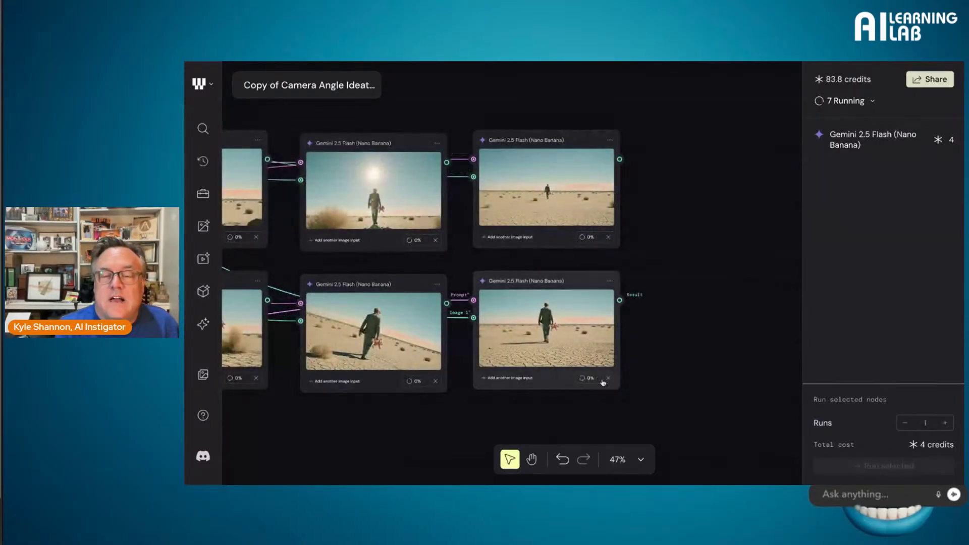
# Step: Inspect the muscle car images from the first four nodes: the undercarriage, the hands on the steering wheel and the two full-car shots
pyautogui.scroll(-5, 602, 382)
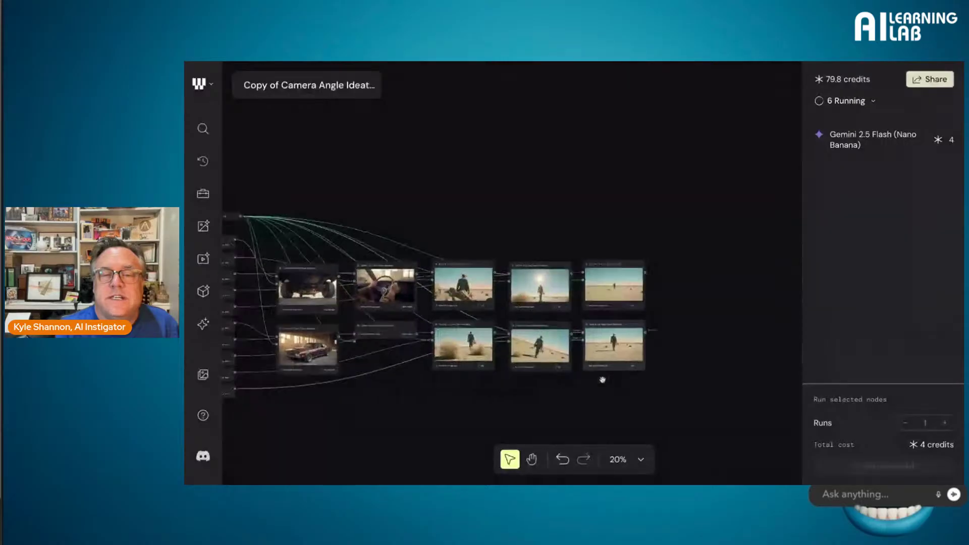
pyautogui.hscroll(-3, 602, 379)
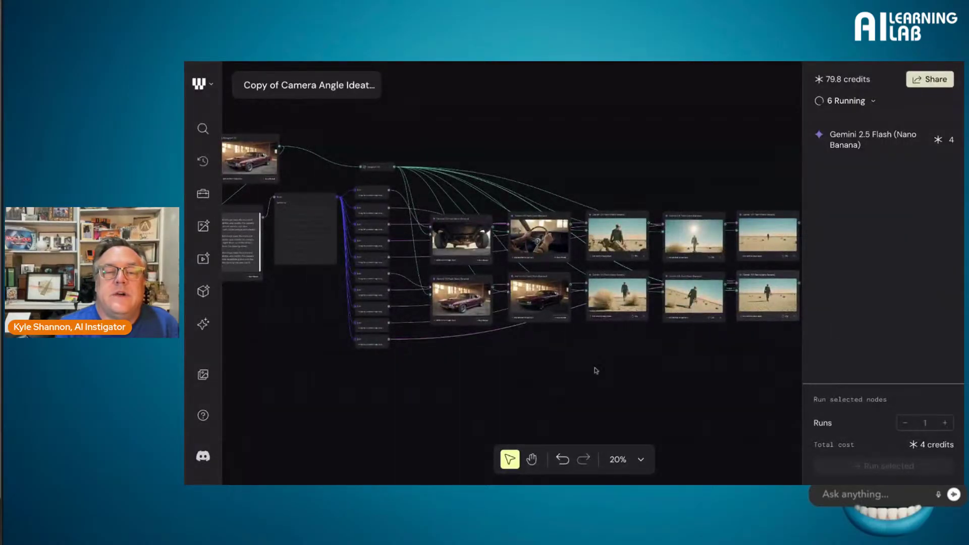
pyautogui.scroll(5, 462, 259)
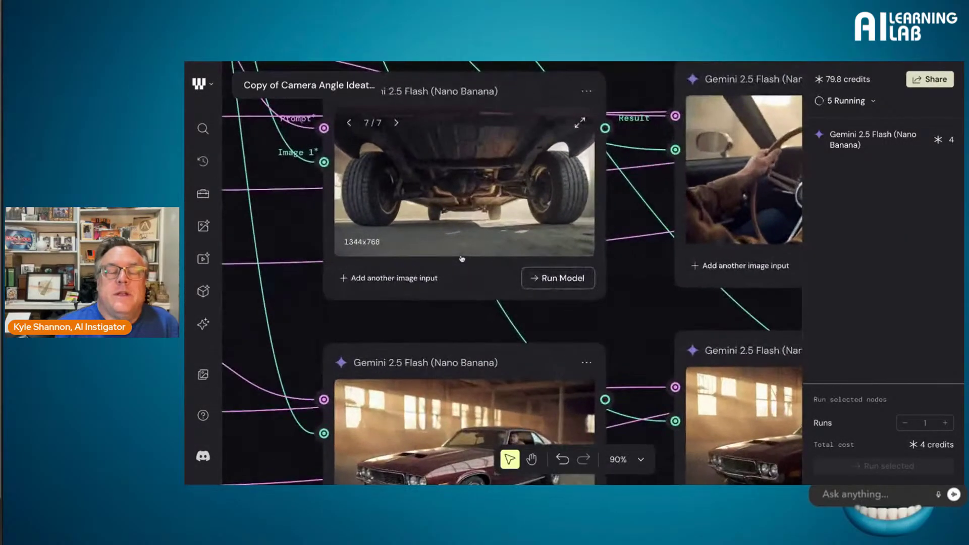
pyautogui.scroll(3, 467, 250)
pyautogui.hscroll(2, 477, 232)
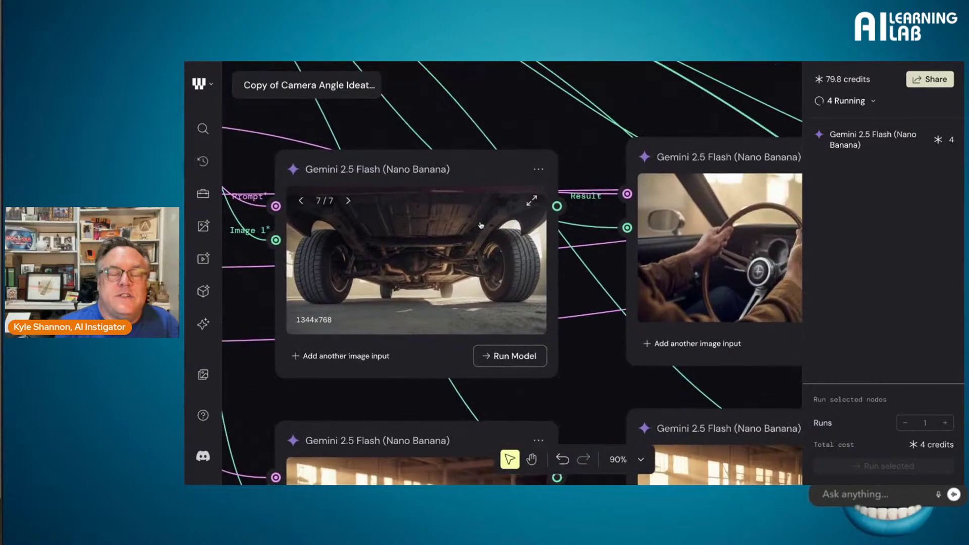
pyautogui.hscroll(3, 481, 226)
pyautogui.scroll(-1, 481, 225)
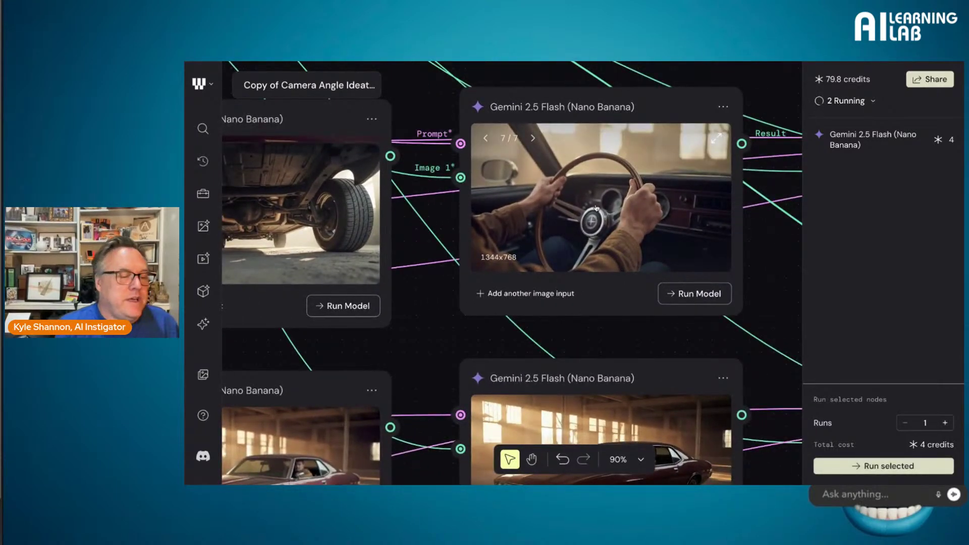
pyautogui.hscroll(1, 596, 208)
pyautogui.scroll(-3, 596, 208)
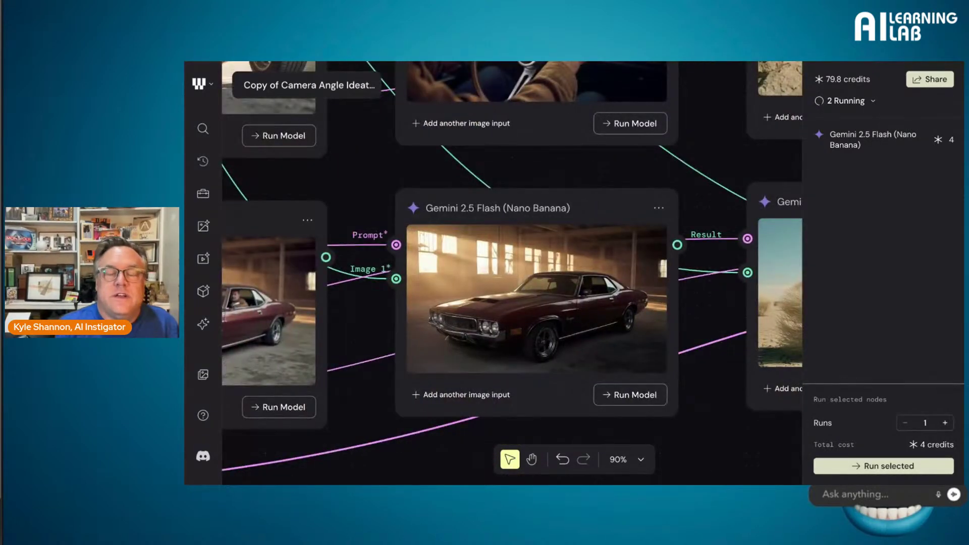
pyautogui.hscroll(-1, 596, 207)
pyautogui.hscroll(-5, 513, 263)
pyautogui.scroll(-1, 512, 262)
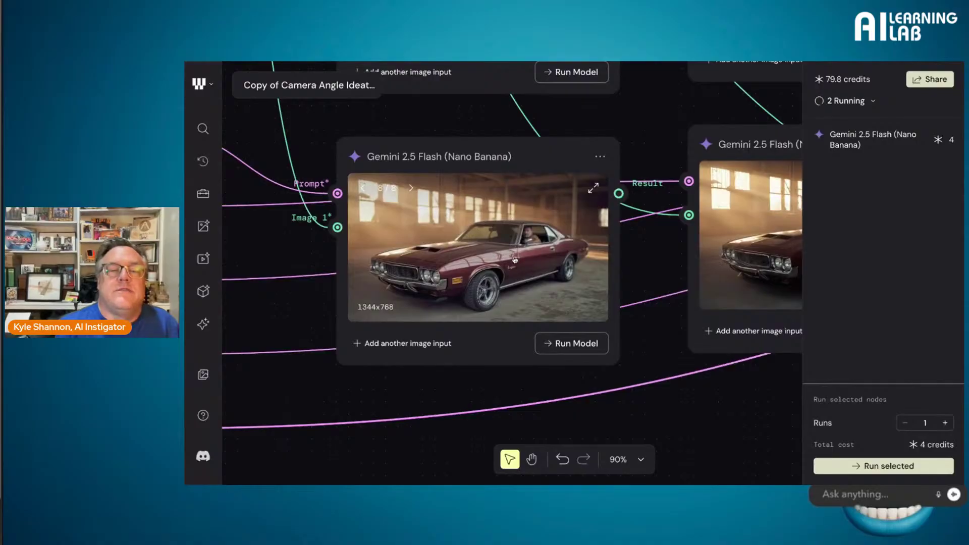
pyautogui.hscroll(-2, 514, 260)
# Step: Survey the whole image grid and check the run progress of the two nodes in the third column
pyautogui.scroll(-5, 515, 260)
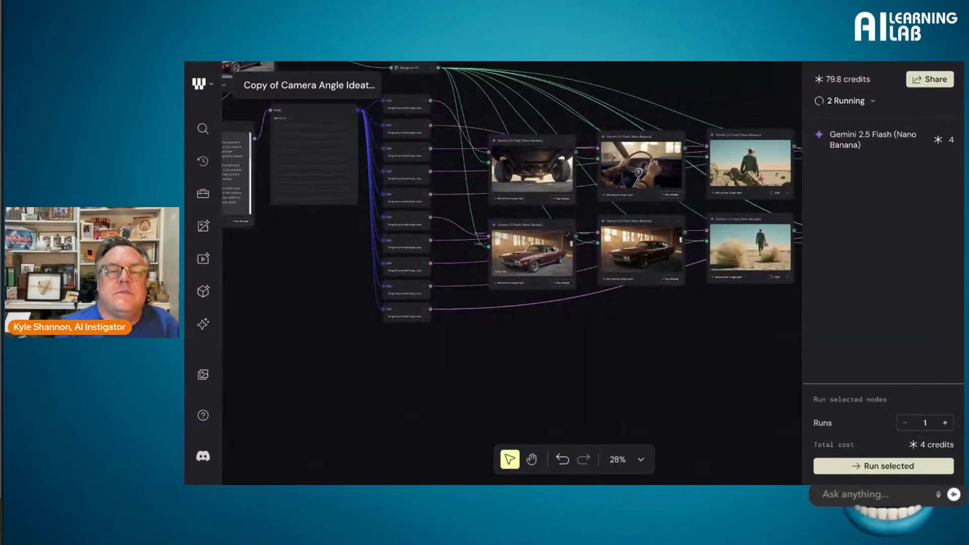
pyautogui.scroll(3, 530, 260)
pyautogui.hscroll(-2, 530, 260)
pyautogui.hscroll(8, 530, 260)
pyautogui.scroll(-2, 530, 260)
pyautogui.hscroll(2, 362, 168)
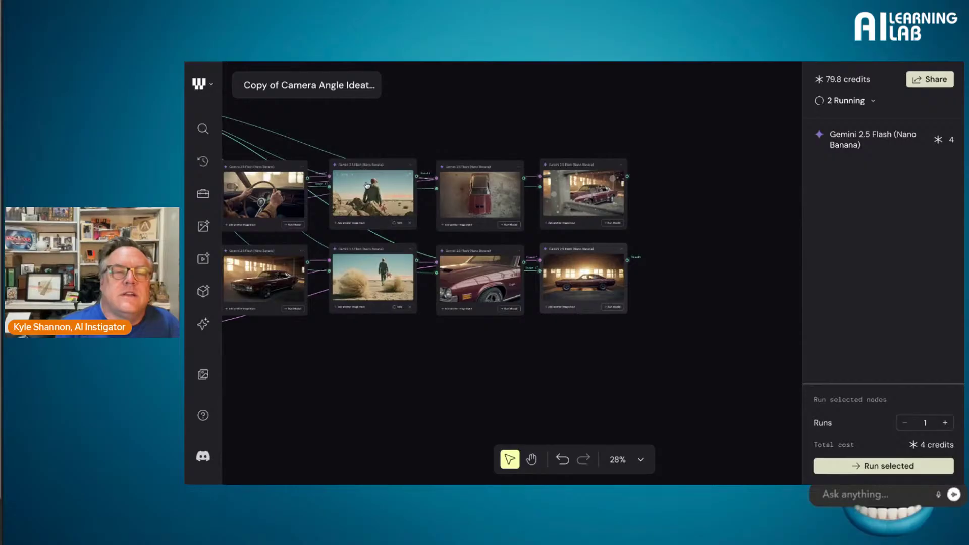
pyautogui.scroll(6, 366, 185)
pyautogui.scroll(-3, 367, 185)
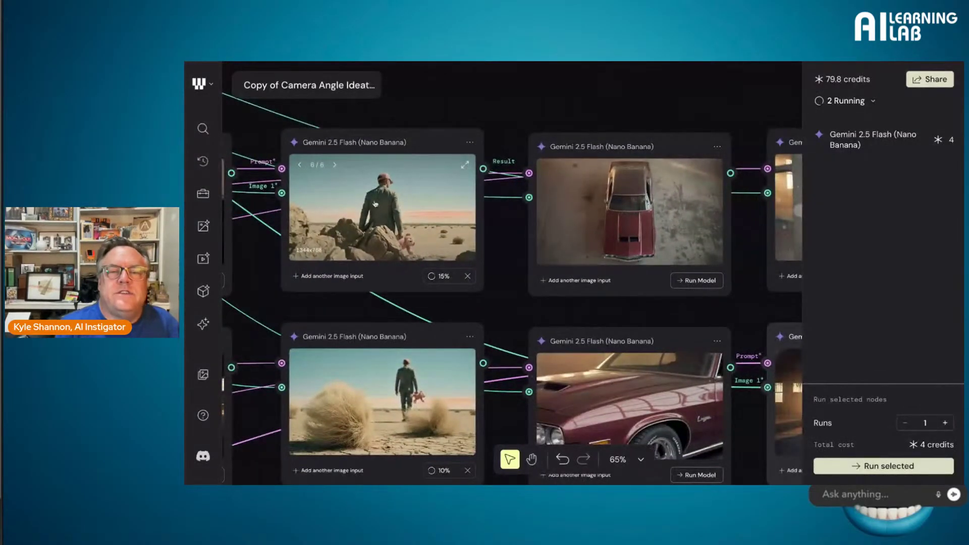
# Step: Examine the overhead view, front fender close-up and backlit side profile of the muscle car in the last two columns
pyautogui.hscroll(5, 373, 207)
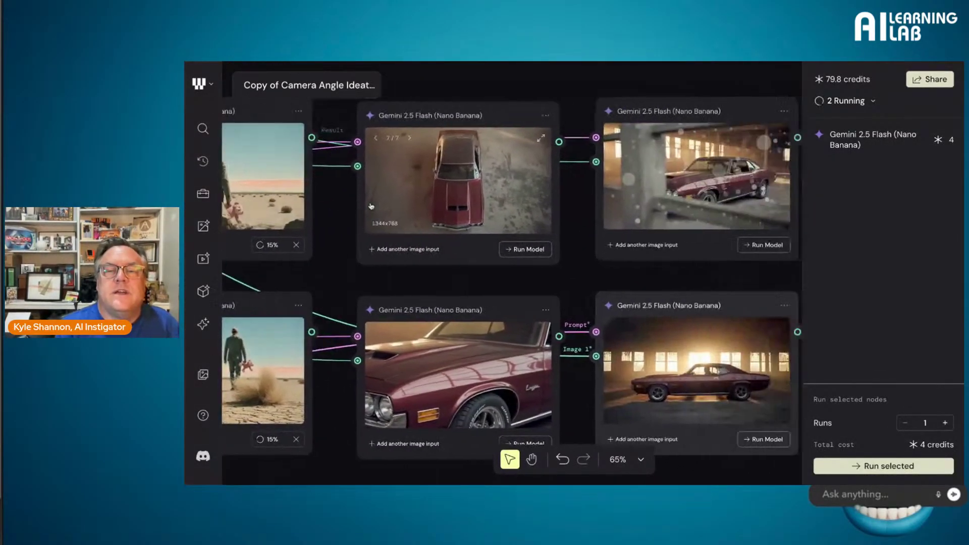
pyautogui.scroll(4, 403, 218)
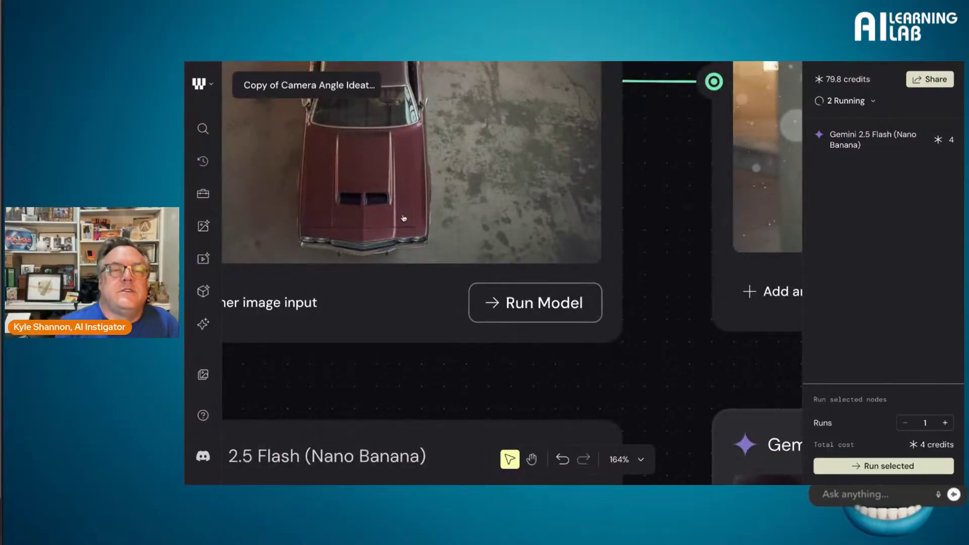
pyautogui.scroll(-3, 403, 218)
pyautogui.scroll(-4, 403, 218)
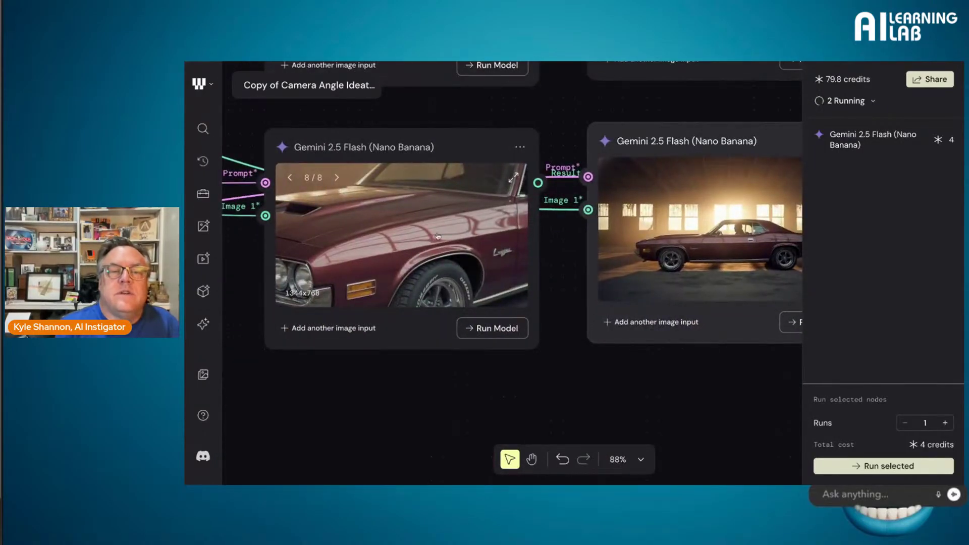
pyautogui.hscroll(4, 443, 230)
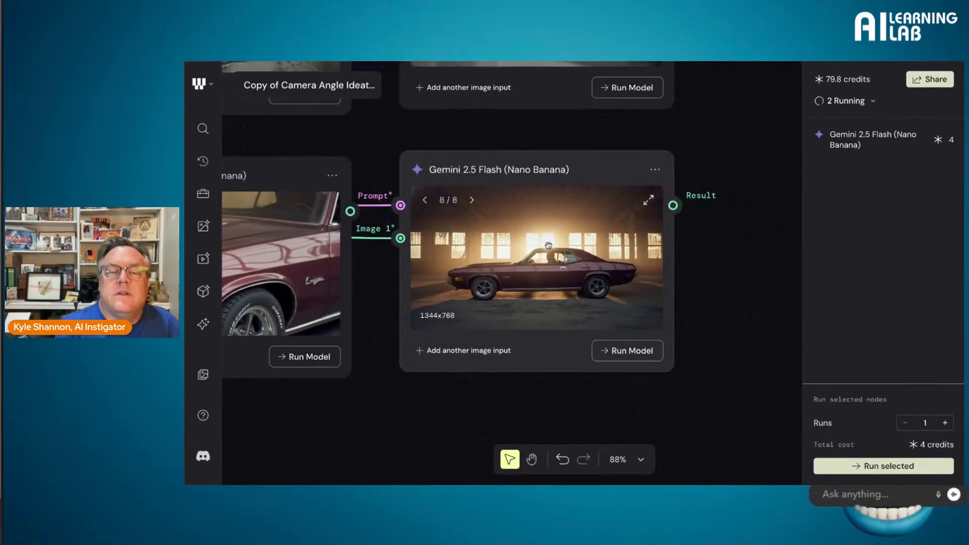
pyautogui.scroll(4, 548, 245)
pyautogui.scroll(-1, 548, 246)
pyautogui.scroll(-3, 548, 245)
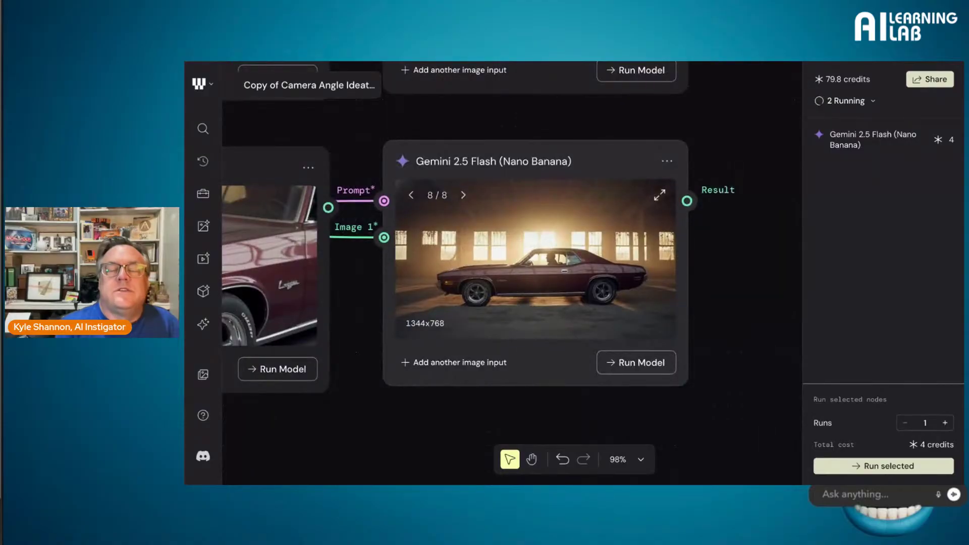
pyautogui.scroll(-2, 545, 242)
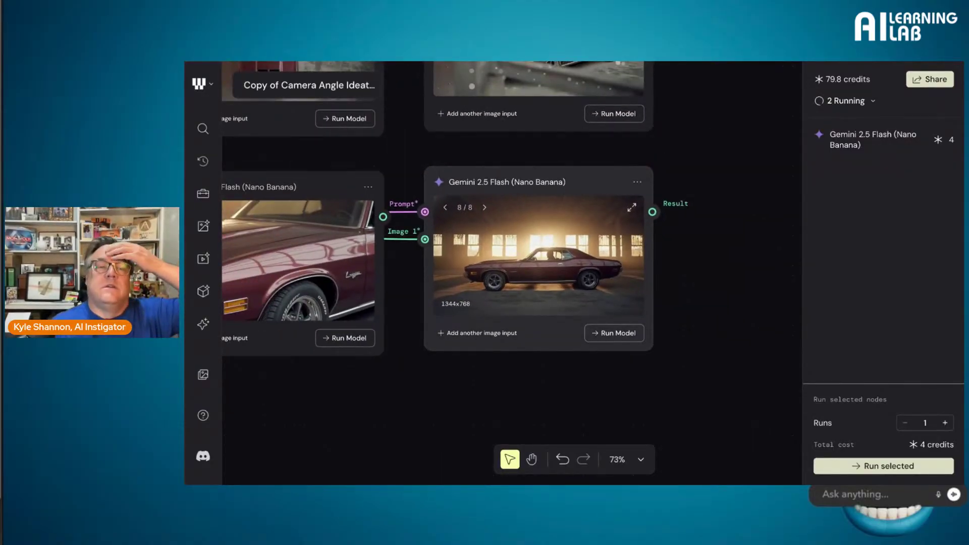
# Step: Compare the last four car shots and inspect the driver up close in the shot framed by blurred foreground beams
pyautogui.scroll(5, 505, 273)
pyautogui.scroll(-1, 505, 273)
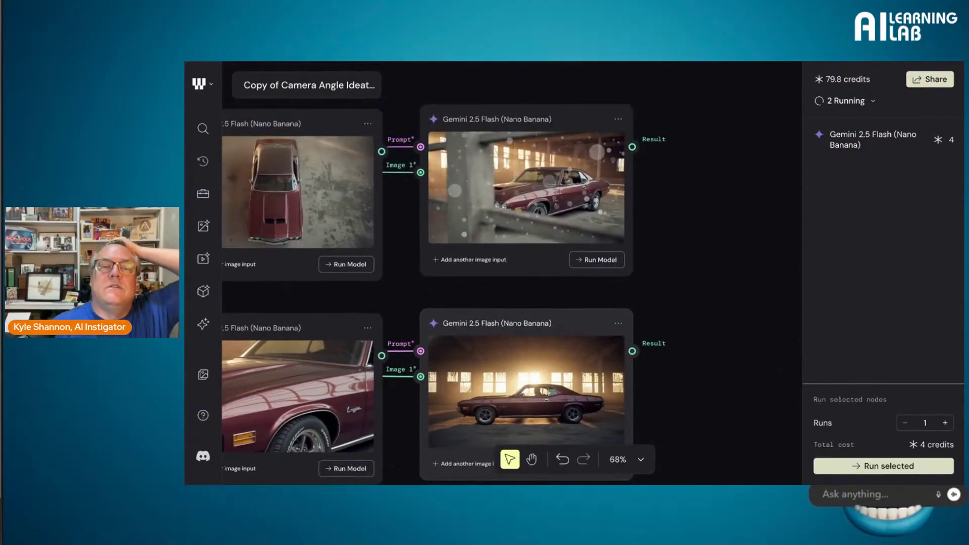
pyautogui.hscroll(-5, 484, 273)
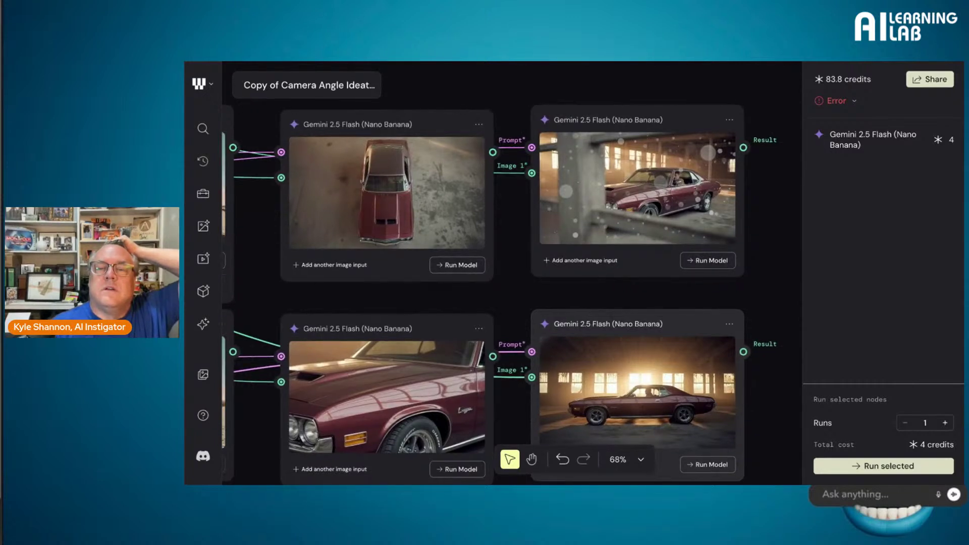
pyautogui.hscroll(-2, 505, 273)
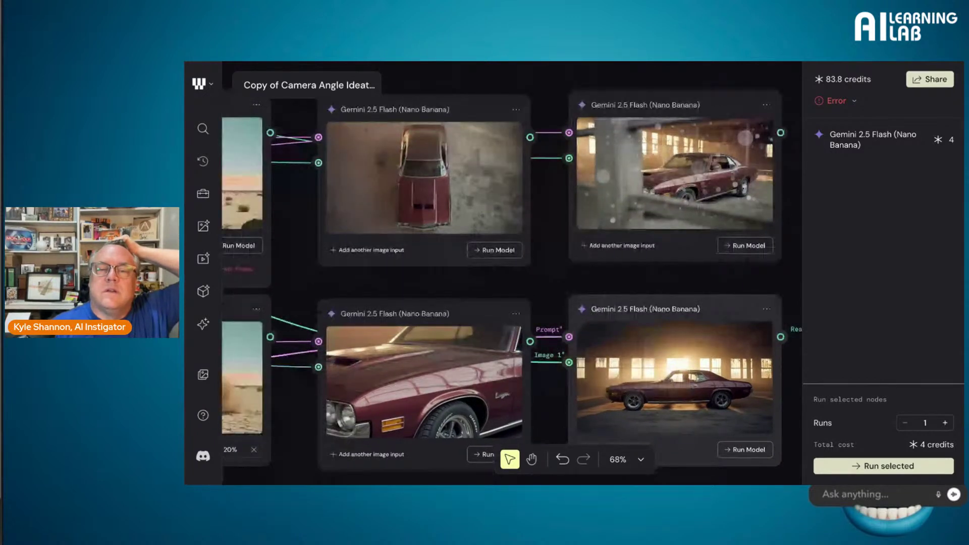
pyautogui.hscroll(4, 505, 272)
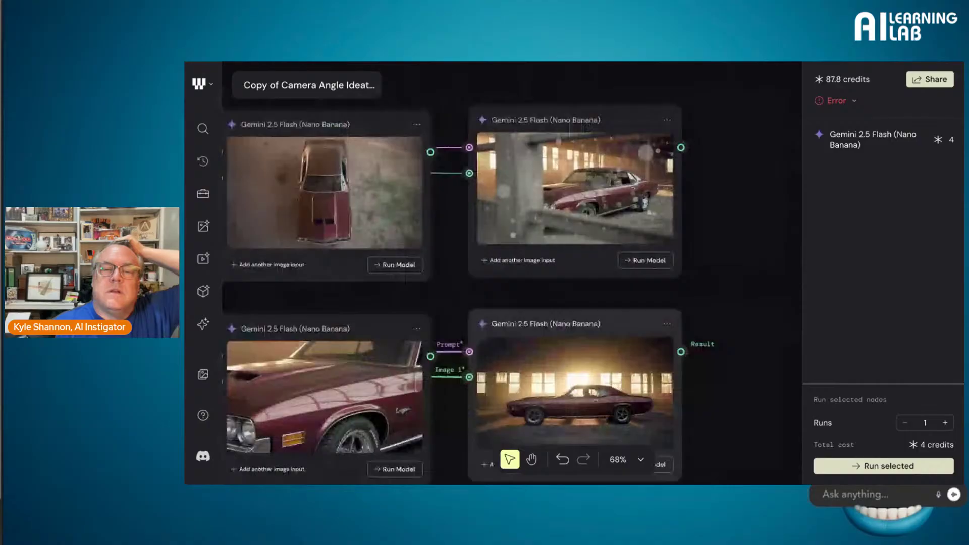
pyautogui.hscroll(3, 505, 273)
pyautogui.scroll(5, 494, 252)
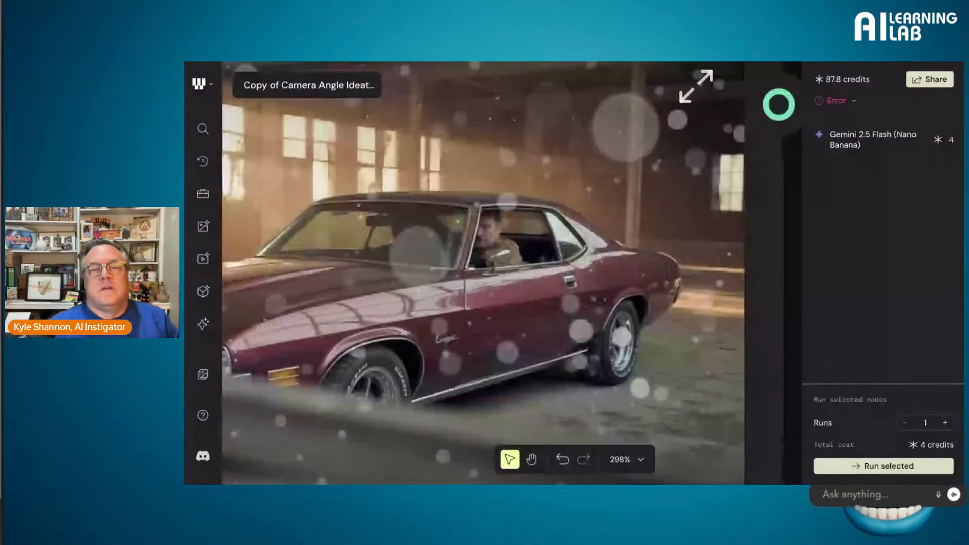
pyautogui.scroll(-5, 504, 273)
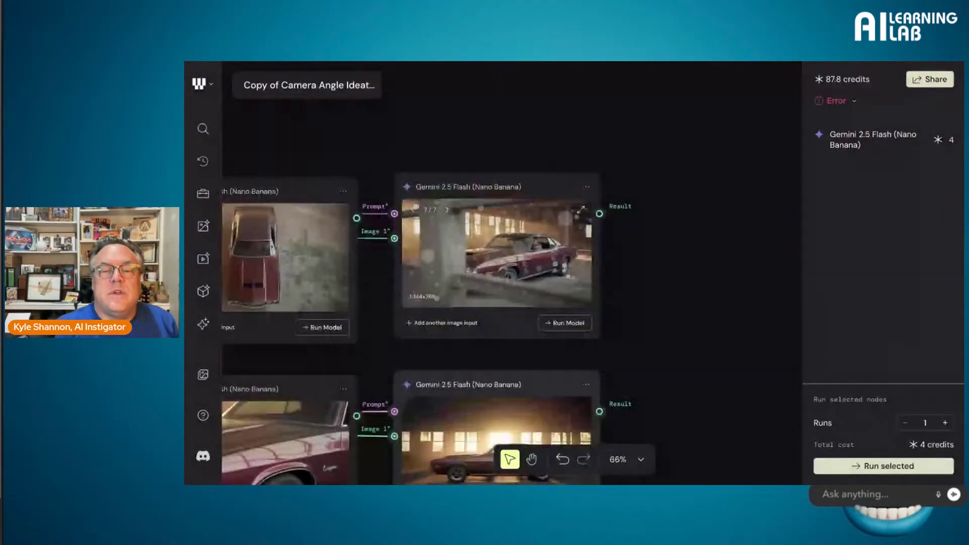
# Step: Rerun the Gemini 2.5 Flash node that holds the image of the man walking between tumbleweeds
pyautogui.scroll(-5, 504, 273)
pyautogui.hscroll(-2, 504, 272)
pyautogui.scroll(5, 549, 303)
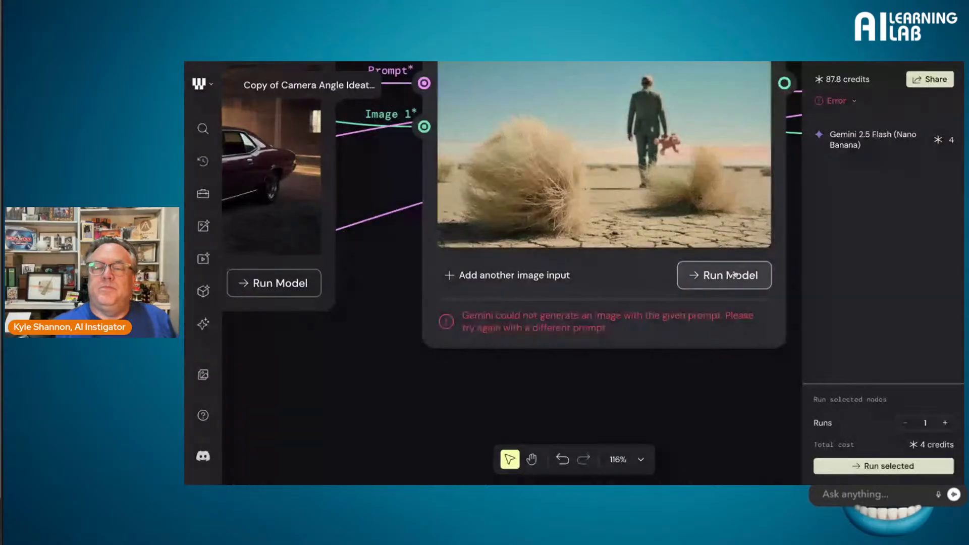
pyautogui.click(707, 278)
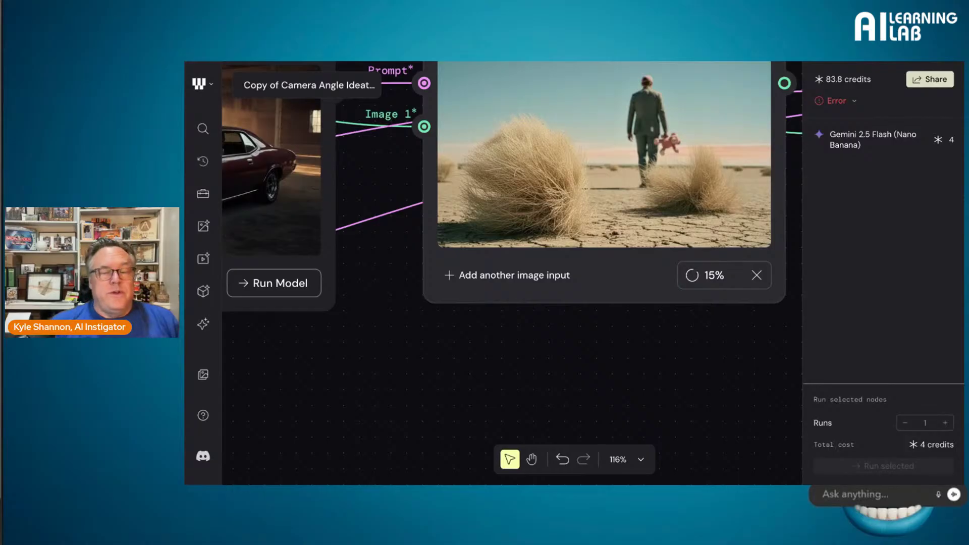
# Step: Survey the whole workflow, from the prompt nodes to the image grid, and clear the node selection
pyautogui.scroll(-5, 650, 249)
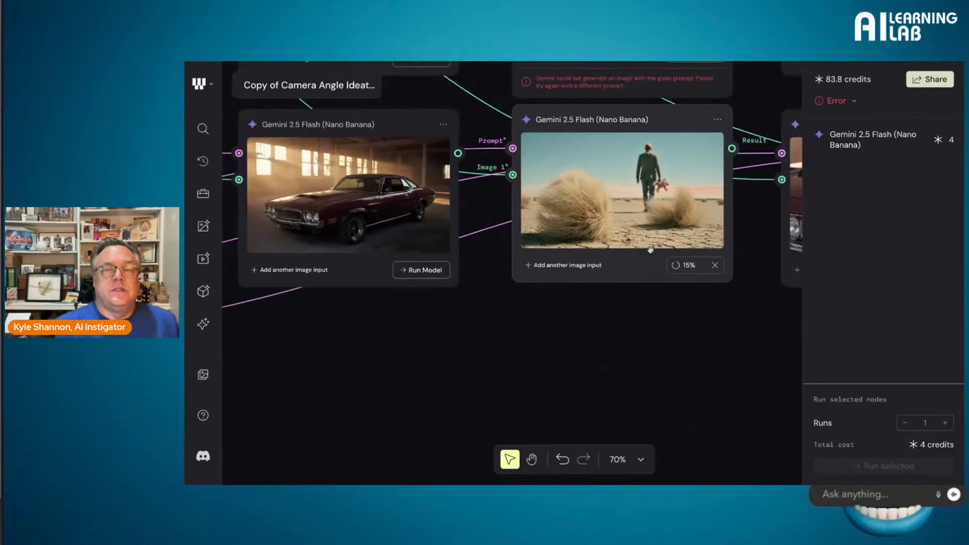
pyautogui.scroll(-8, 650, 248)
pyautogui.scroll(-3, 549, 353)
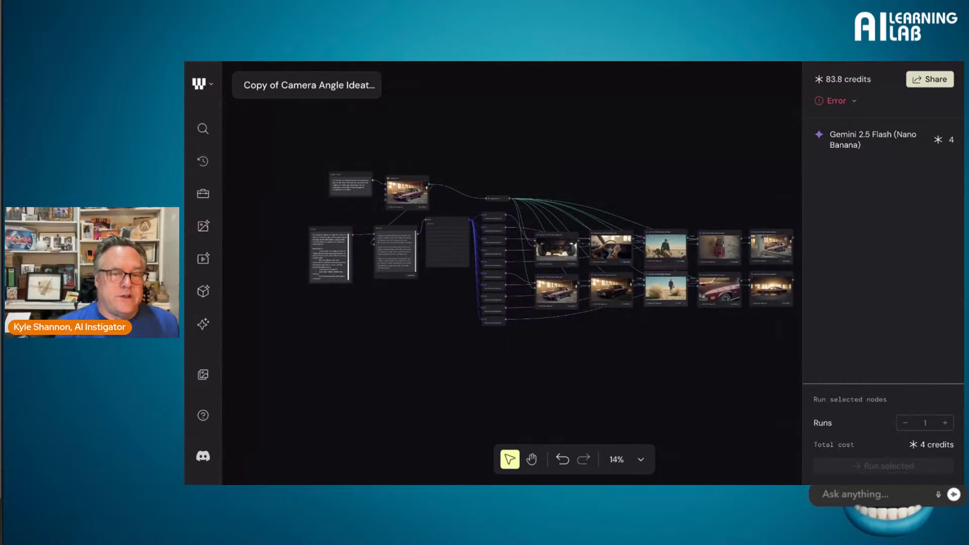
pyautogui.scroll(4, 656, 253)
pyautogui.scroll(-3, 656, 252)
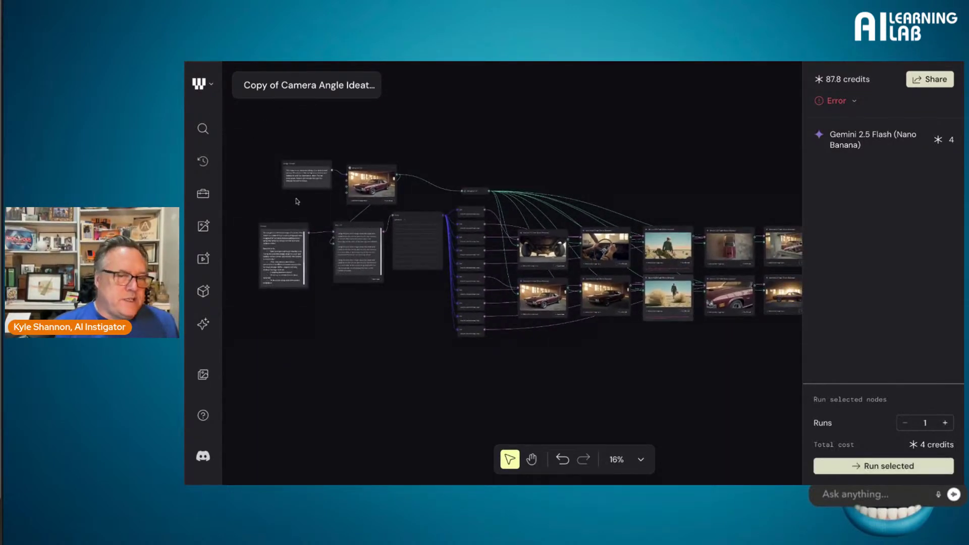
pyautogui.click(599, 339)
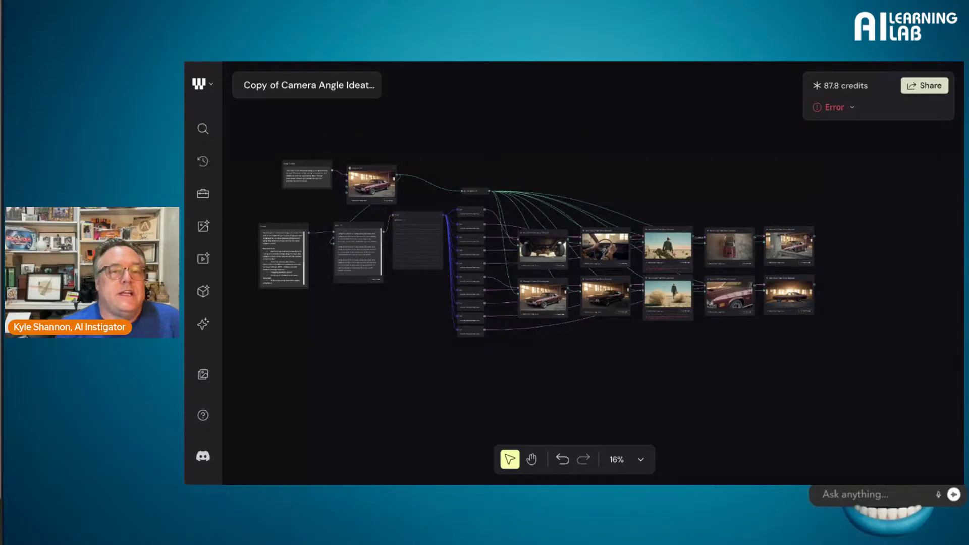
# Step: Examine the muscle car text in the Image Prompt node and check which options the node offers
pyautogui.doubleClick(295, 173)
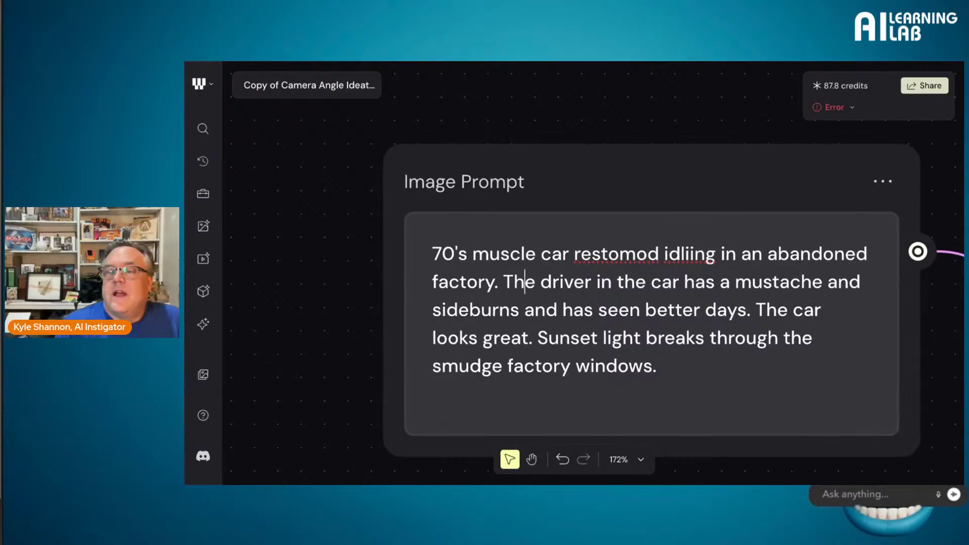
pyautogui.click(884, 183)
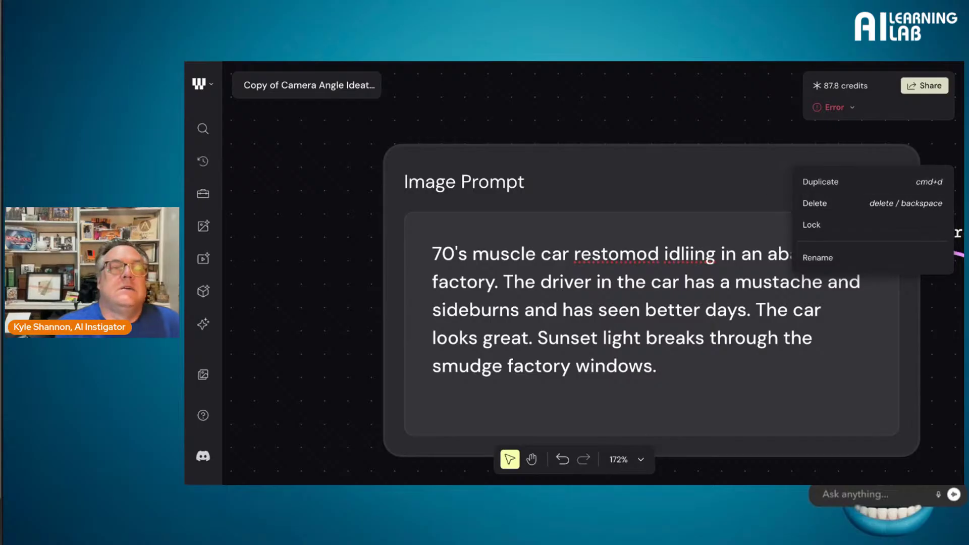
pyautogui.click(297, 200)
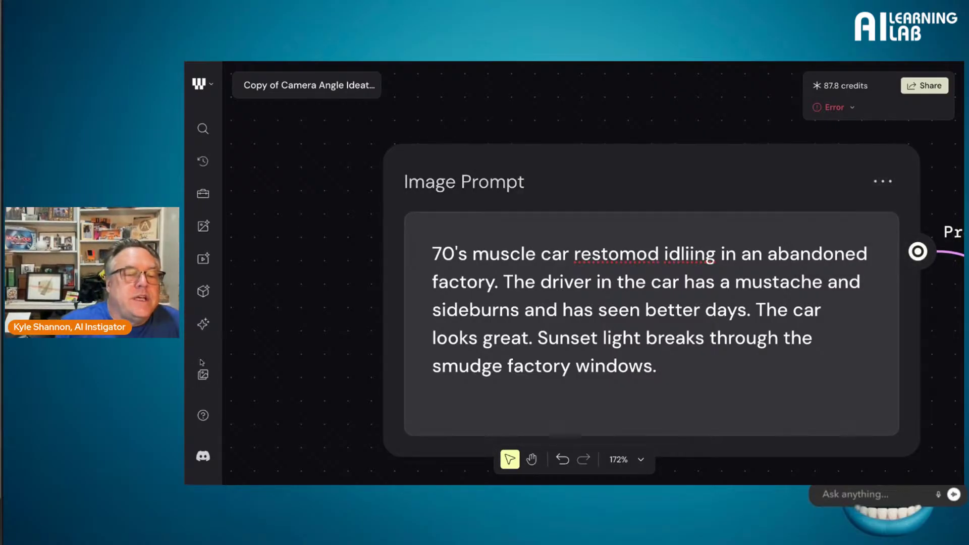
# Step: Browse the community, video, 3D and image model libraries to see which generators can be added
pyautogui.click(200, 325)
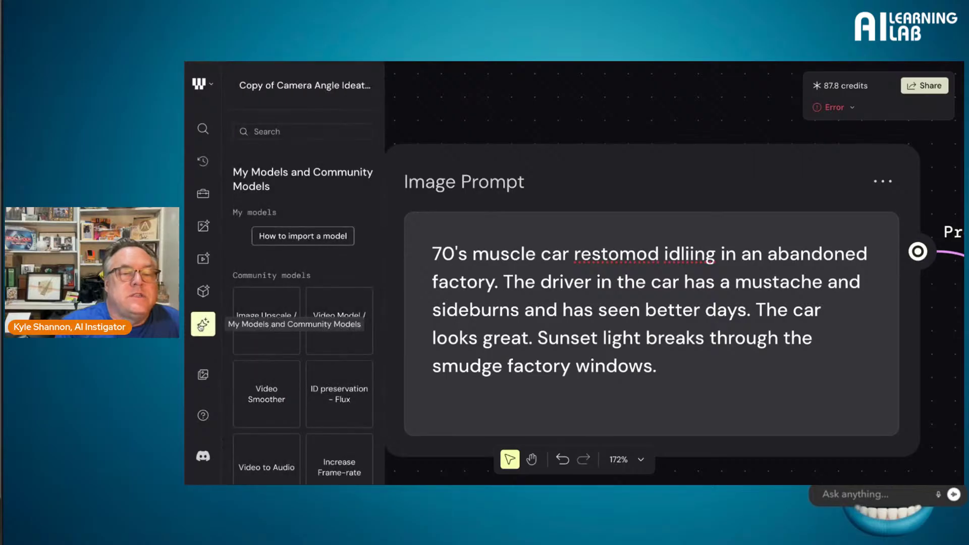
pyautogui.scroll(-3, 317, 261)
pyautogui.scroll(-10, 317, 260)
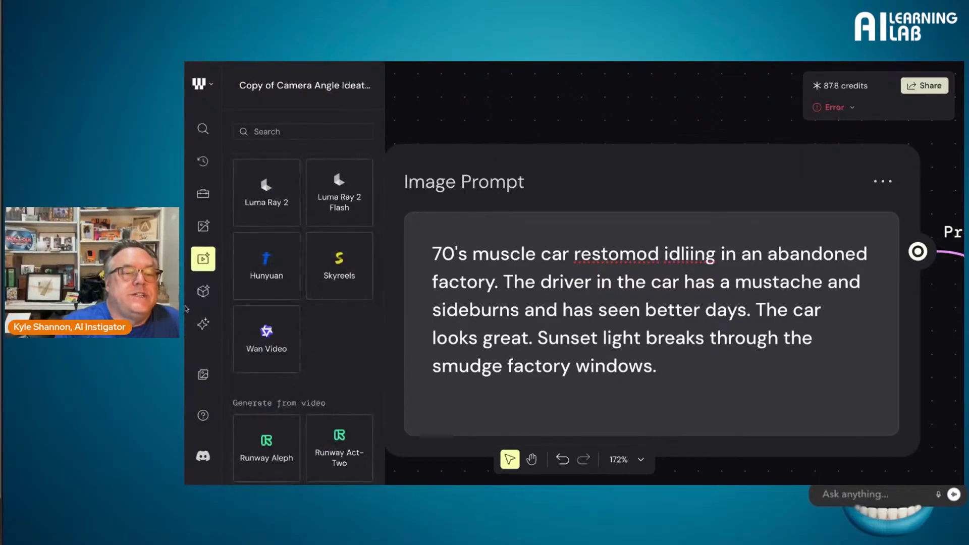
pyautogui.click(203, 291)
pyautogui.click(205, 291)
pyautogui.click(205, 291)
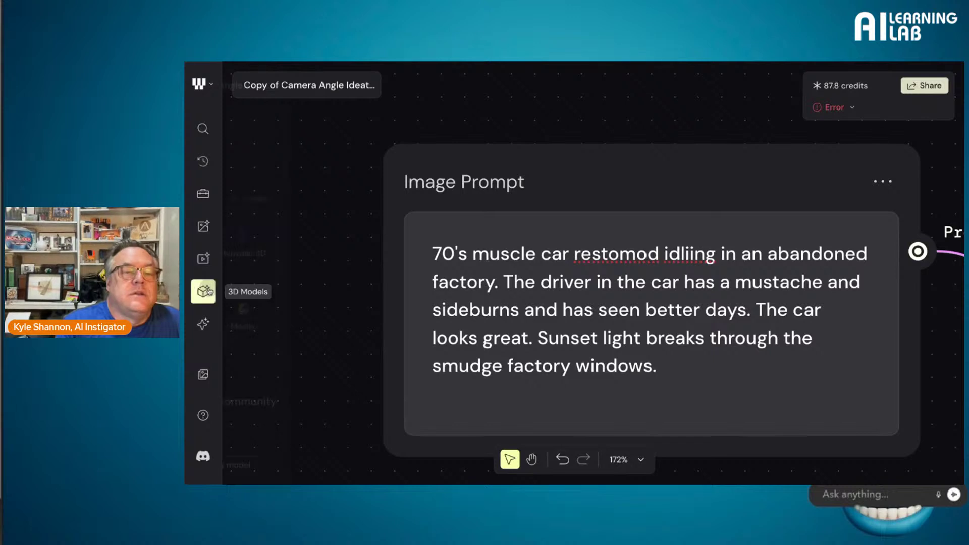
pyautogui.click(206, 262)
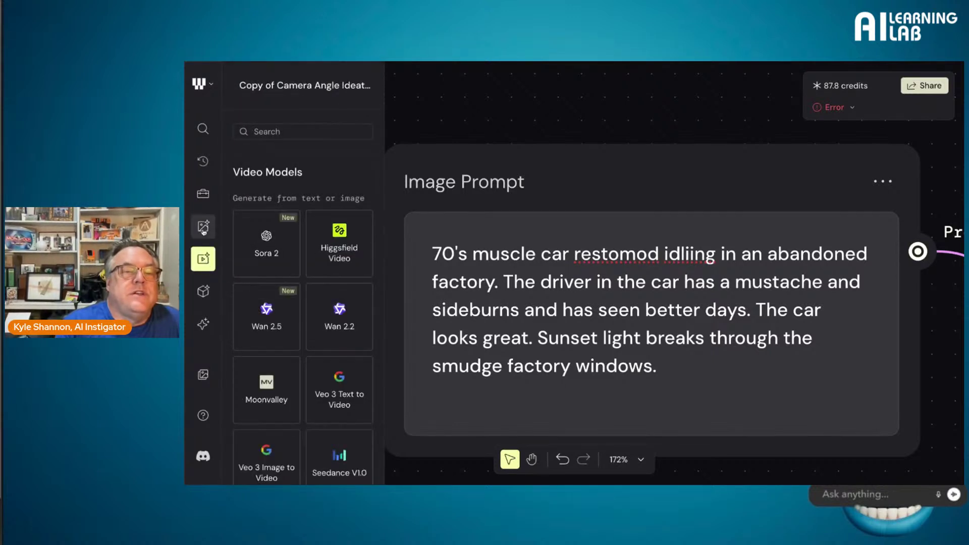
pyautogui.click(204, 228)
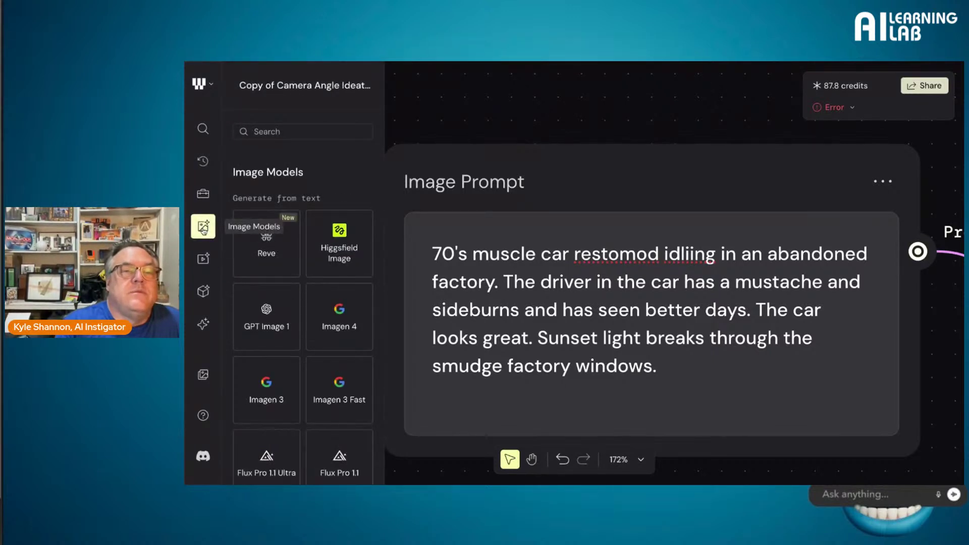
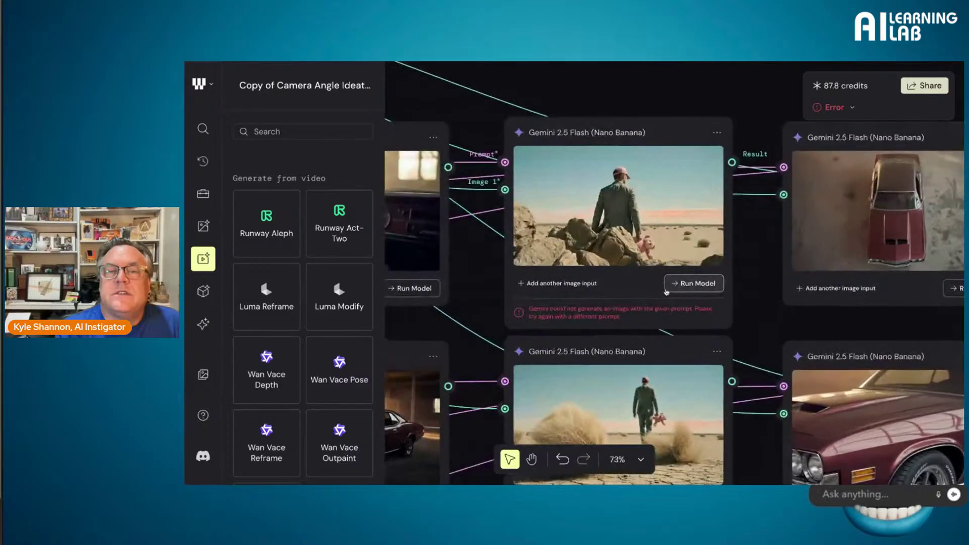
# Step: Compare the two desert-scene nodes in the third column with the neighbouring muscle car shots and their incoming list prompts
pyautogui.scroll(-5, 558, 214)
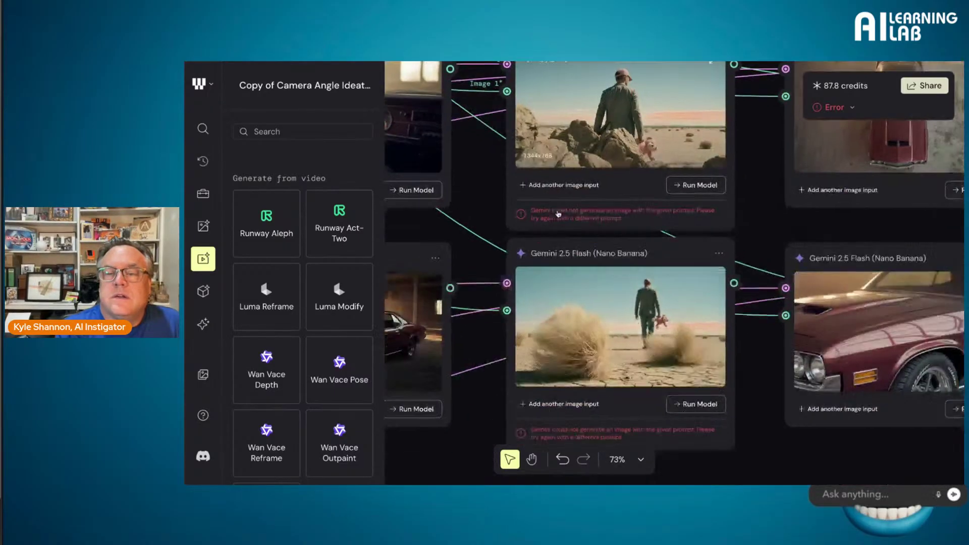
pyautogui.scroll(-5, 558, 214)
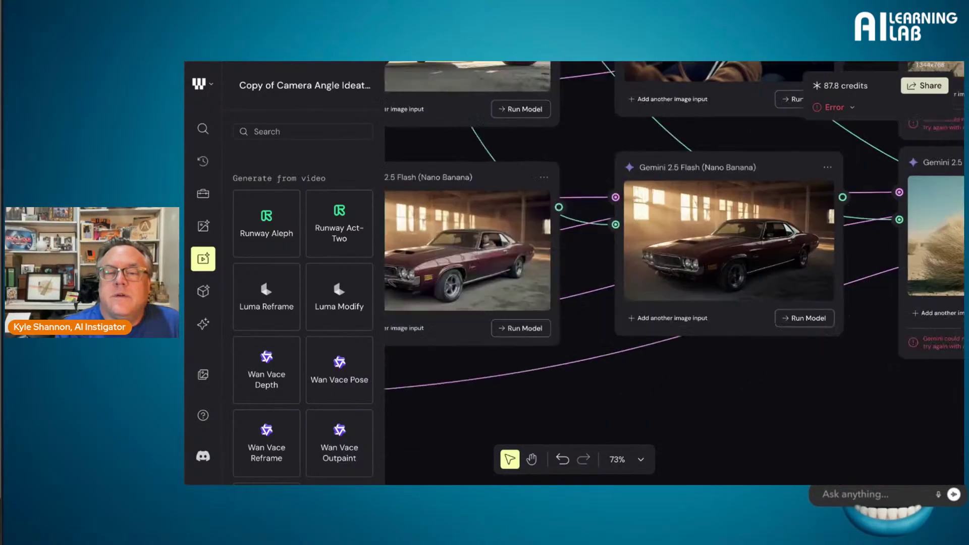
pyautogui.scroll(5, 674, 272)
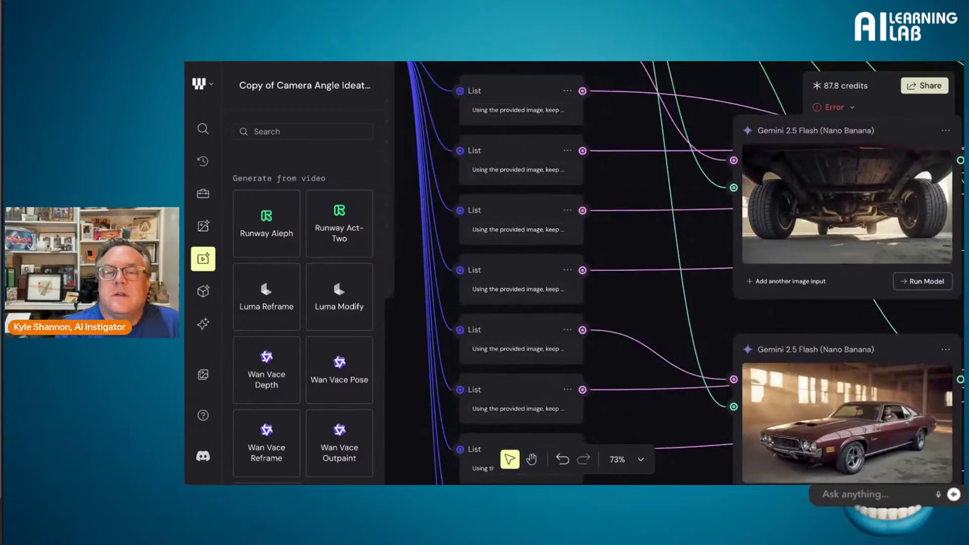
pyautogui.hscroll(10, 674, 274)
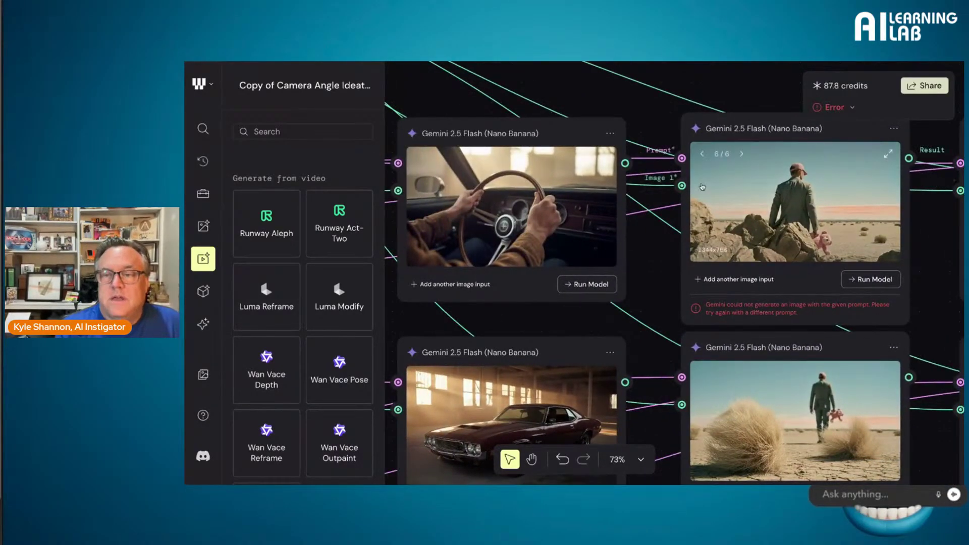
pyautogui.hscroll(-2, 696, 192)
pyautogui.scroll(-1, 697, 192)
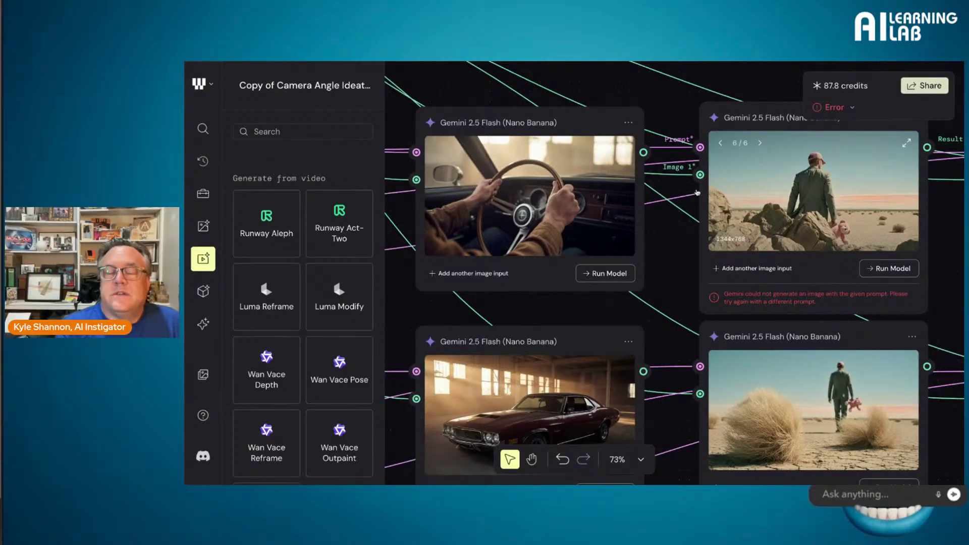
pyautogui.scroll(-5, 697, 192)
pyautogui.hscroll(-2, 697, 192)
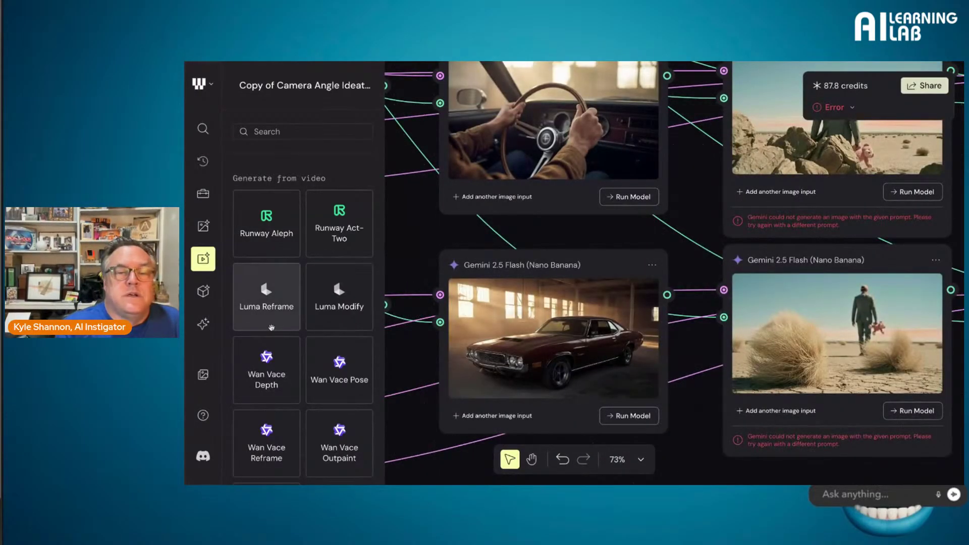
# Step: Read the first camera angle prompts in the Any LLM node, highlighting the wide establishing shot prompt
pyautogui.hscroll(-15, 414, 247)
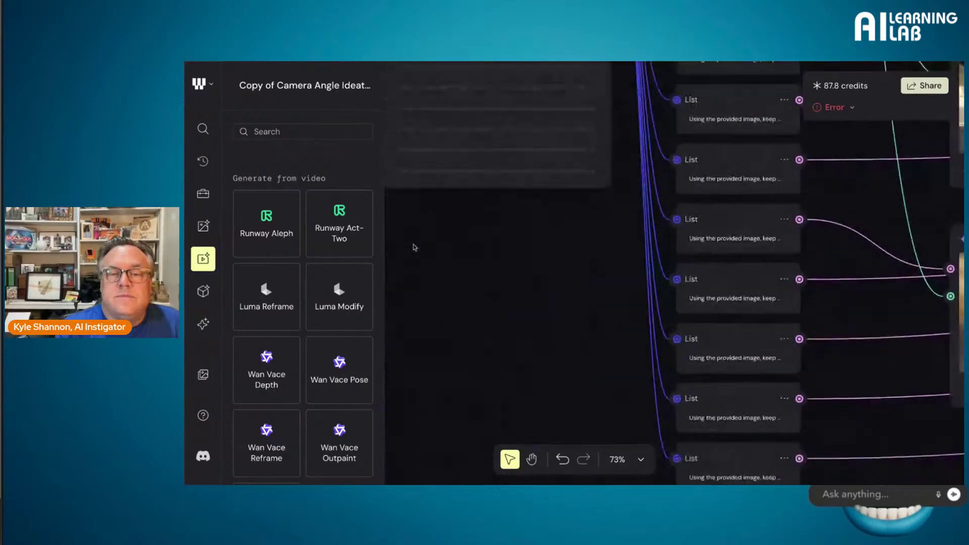
pyautogui.hscroll(-15, 414, 248)
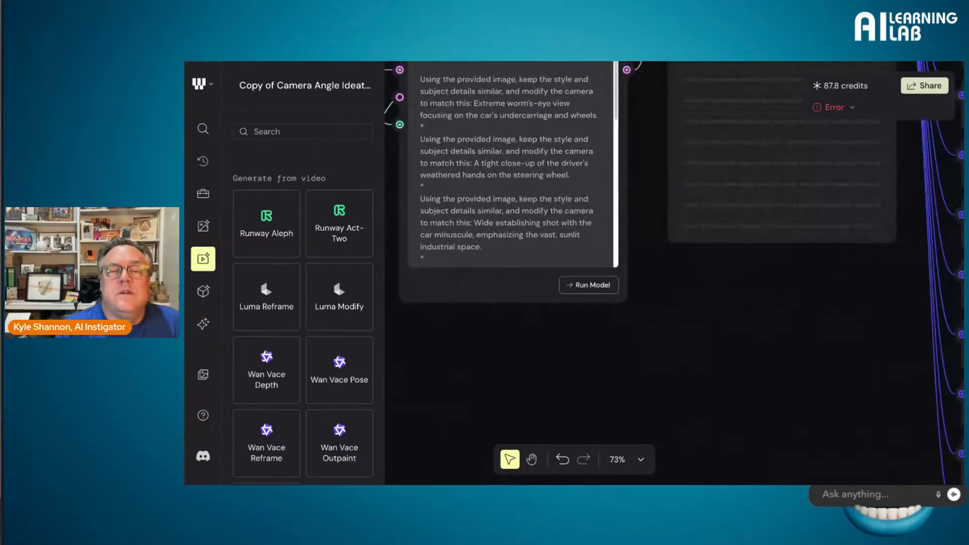
pyautogui.scroll(5, 477, 238)
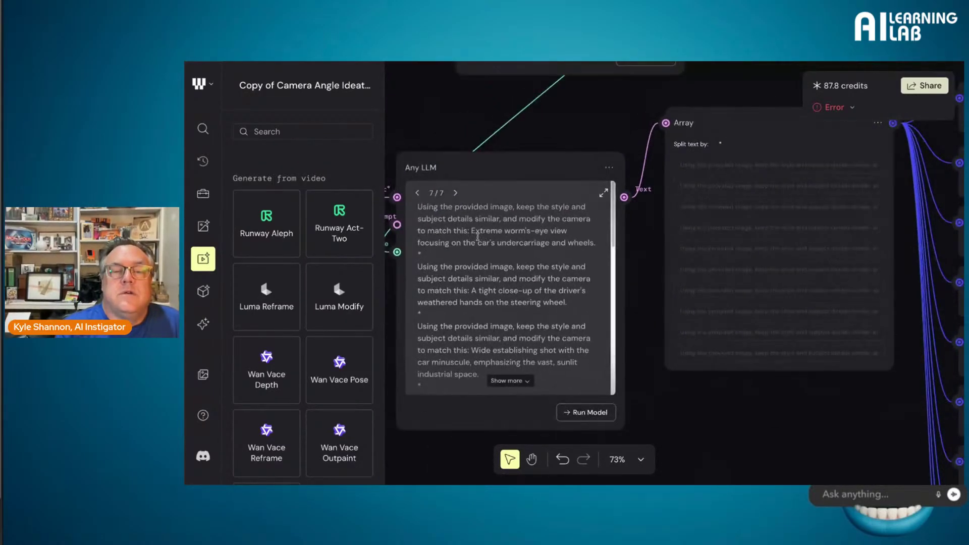
pyautogui.scroll(-3, 477, 237)
pyautogui.tripleClick(468, 262)
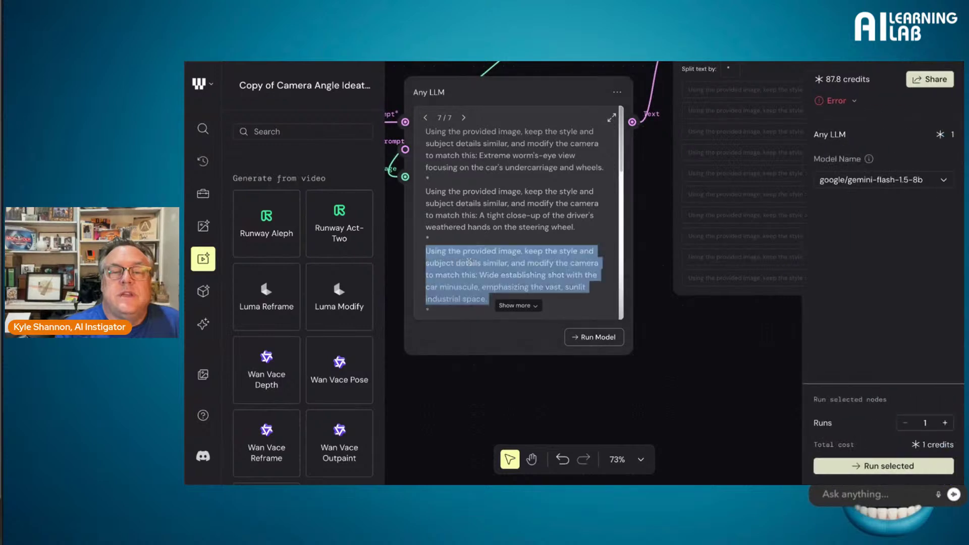
pyautogui.click(477, 271)
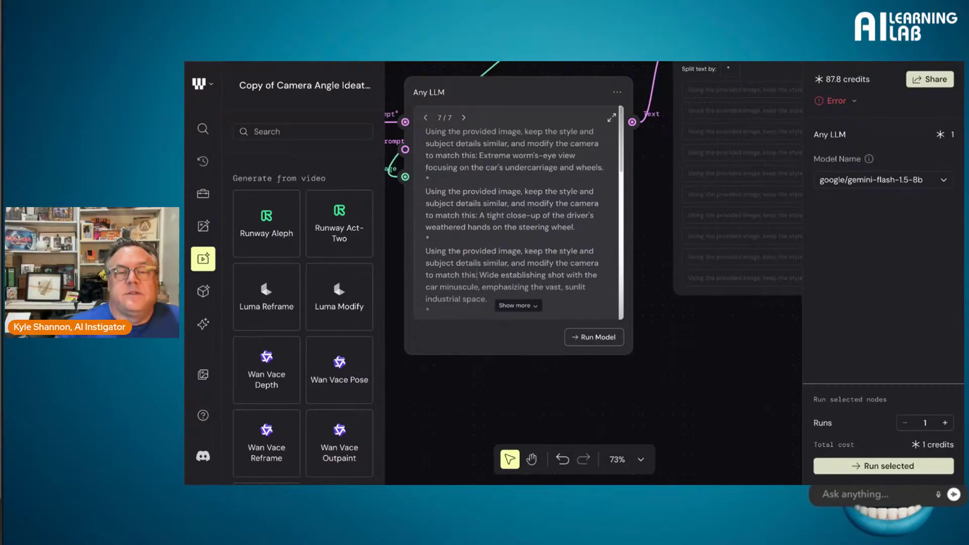
pyautogui.scroll(-3, 485, 307)
pyautogui.scroll(3, 486, 307)
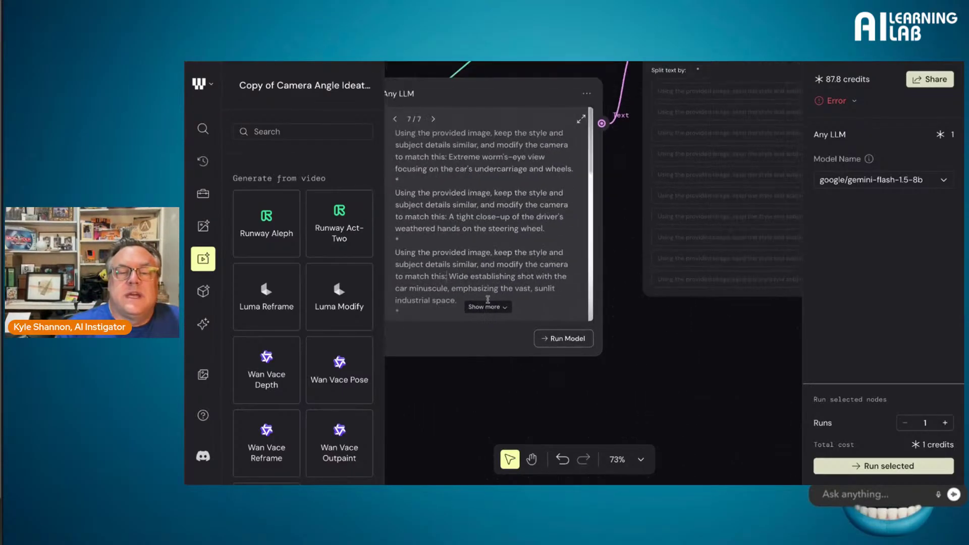
# Step: Expand the Any LLM prompt list and edit the foreground-elements prompt to end in "obscure the c]", with its asterisk separator on the same line
pyautogui.click(486, 305)
pyautogui.scroll(-3, 486, 308)
pyautogui.click(485, 303)
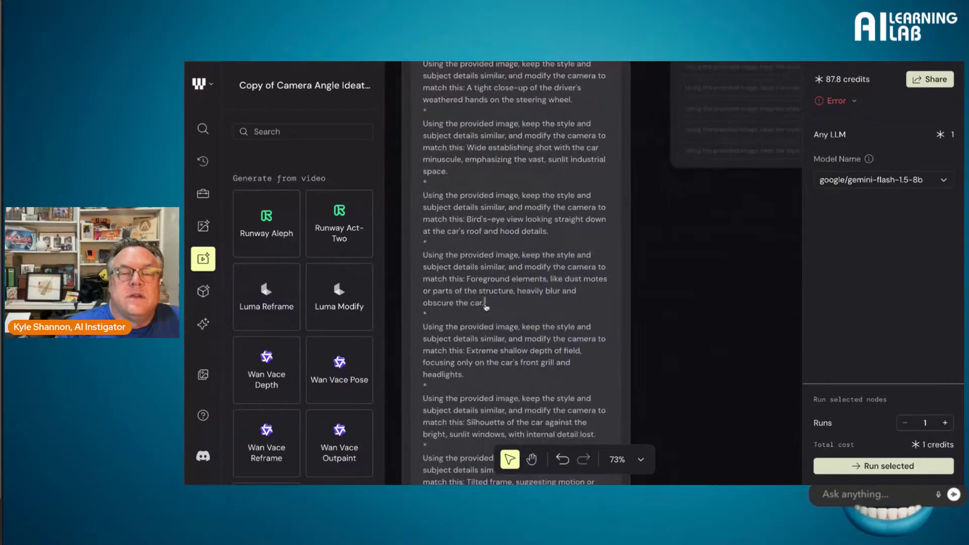
pyautogui.press('Delete')
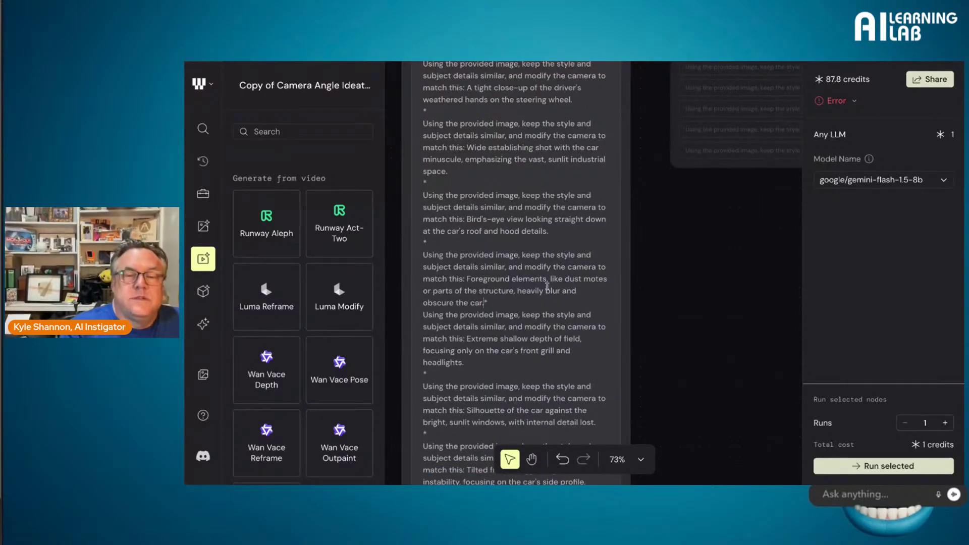
pyautogui.press('BackSpace')
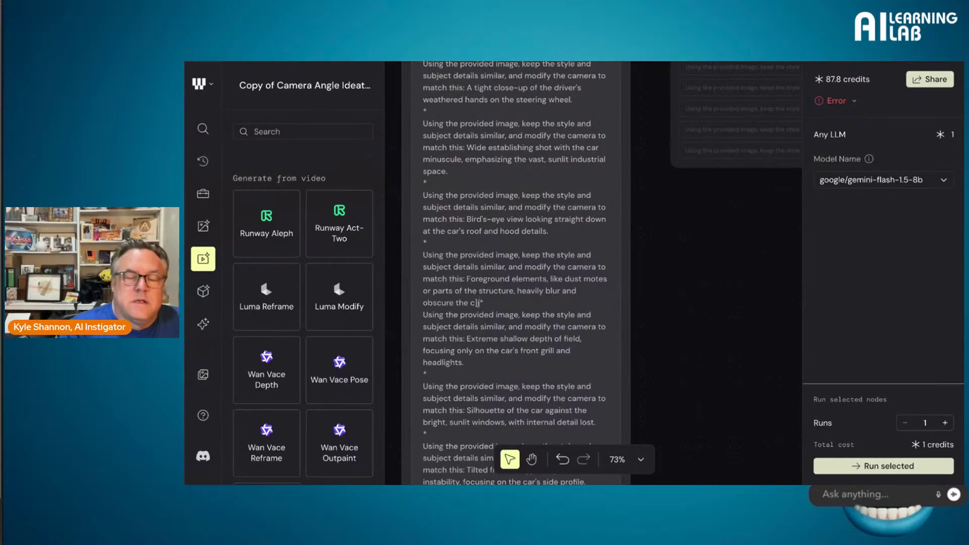
pyautogui.press('Return')
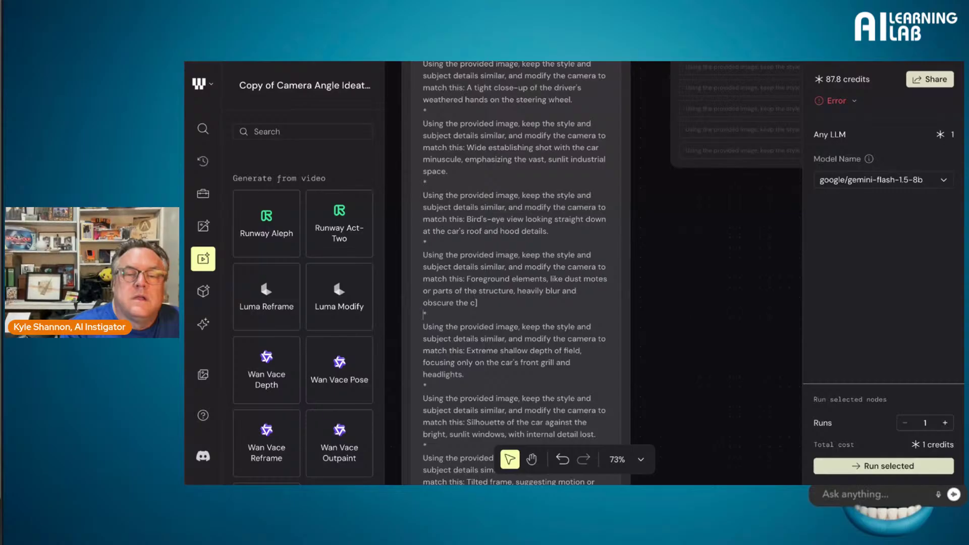
pyautogui.press('BackSpace')
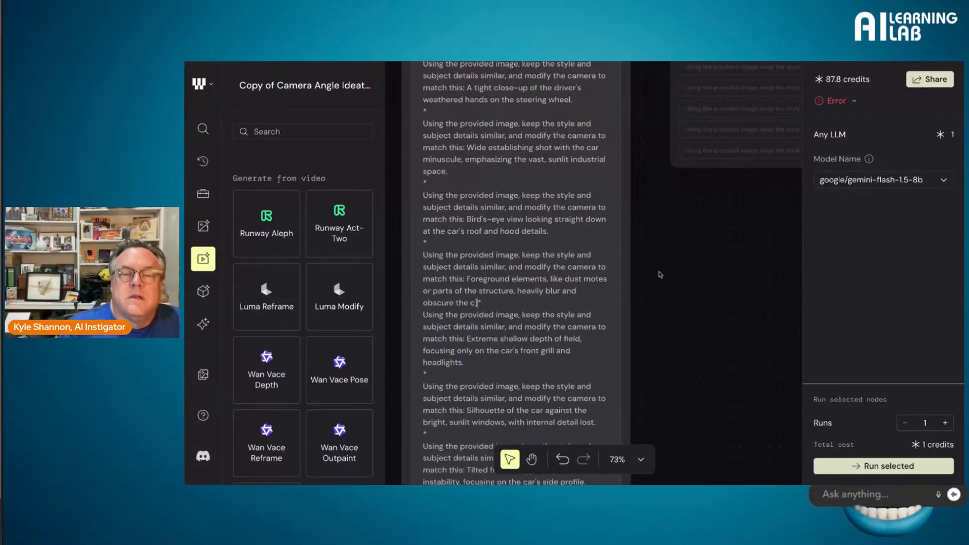
# Step: Check the remaining camera angle prompts and rerun the Any LLM node
pyautogui.scroll(-5, 623, 264)
pyautogui.hscroll(-5, 622, 264)
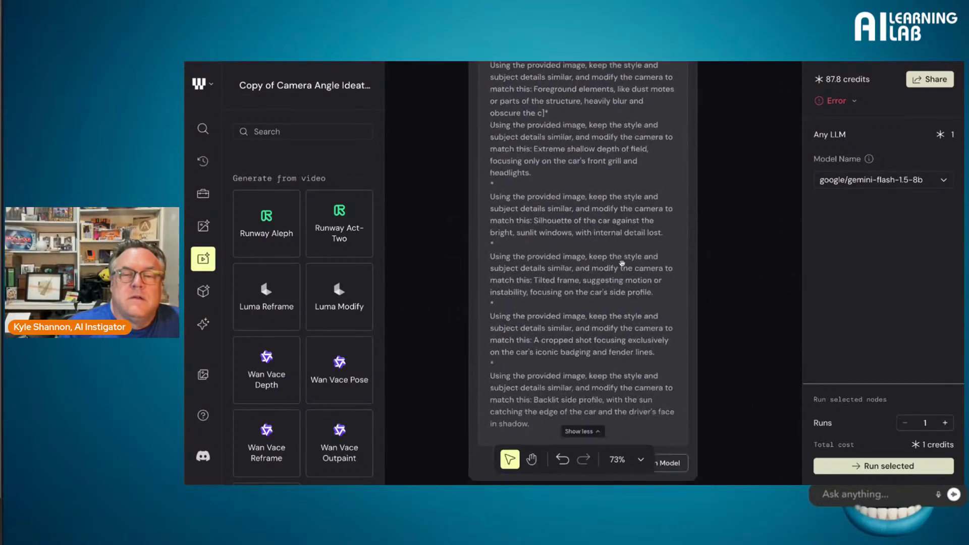
pyautogui.scroll(-5, 622, 264)
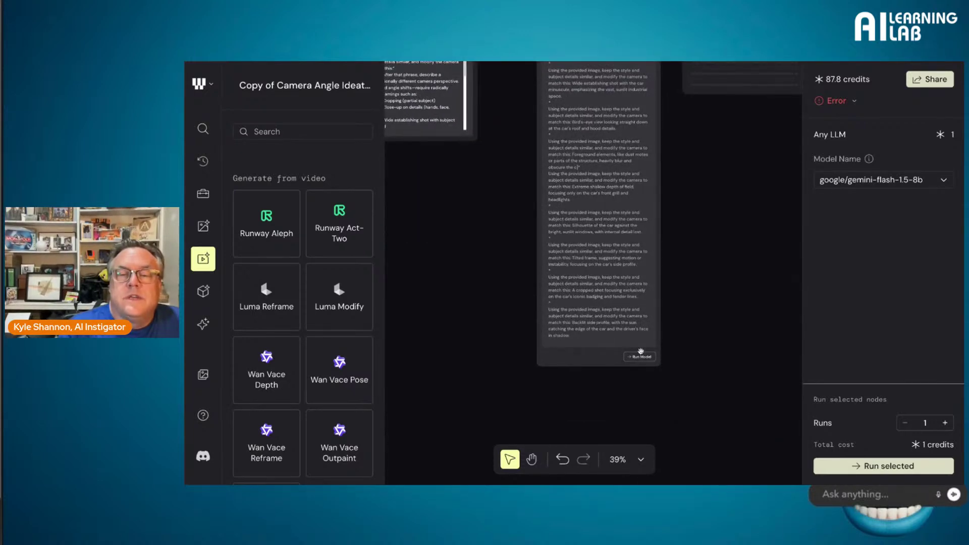
pyautogui.click(636, 357)
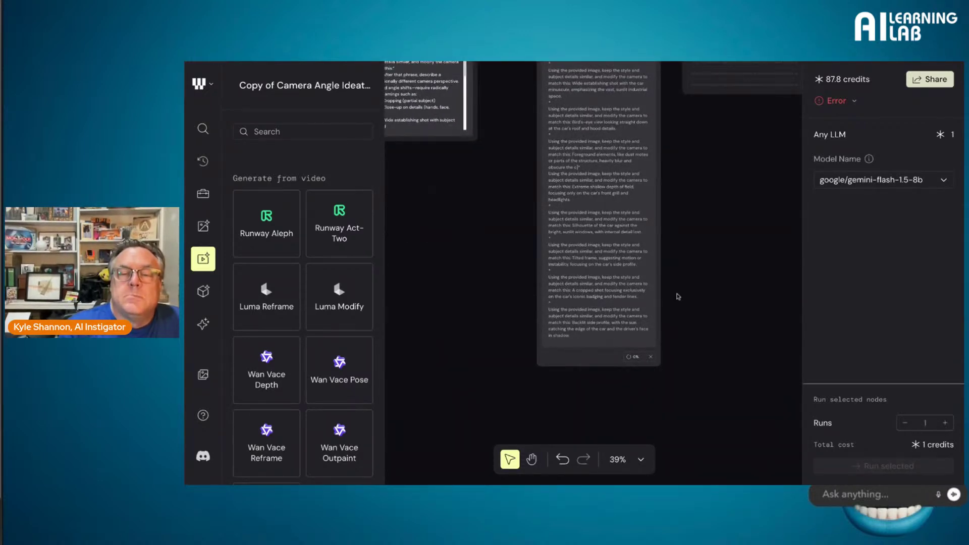
# Step: Rerun the two Gemini 2.5 Flash (Nano Banana) nodes in the third column that still hold desert images
pyautogui.scroll(5, 678, 296)
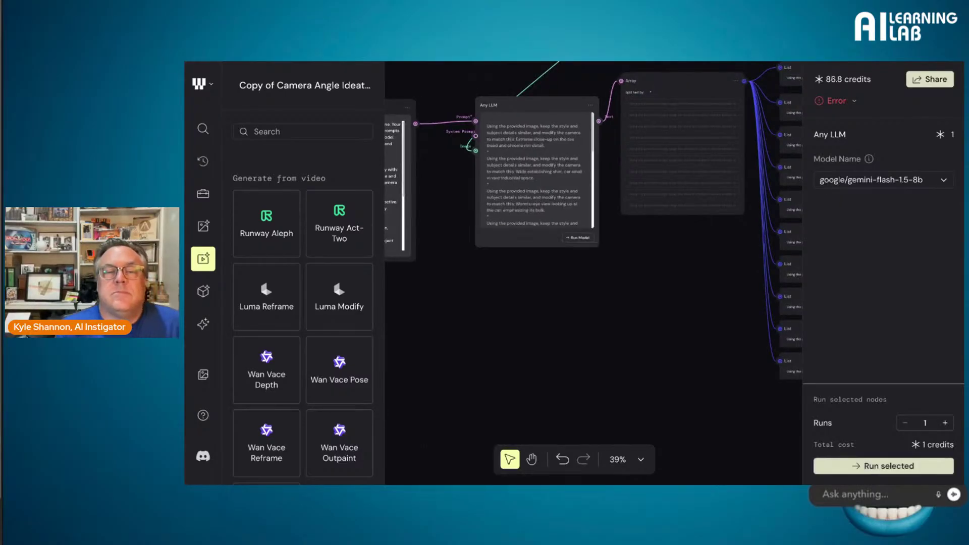
pyautogui.hscroll(10, 689, 252)
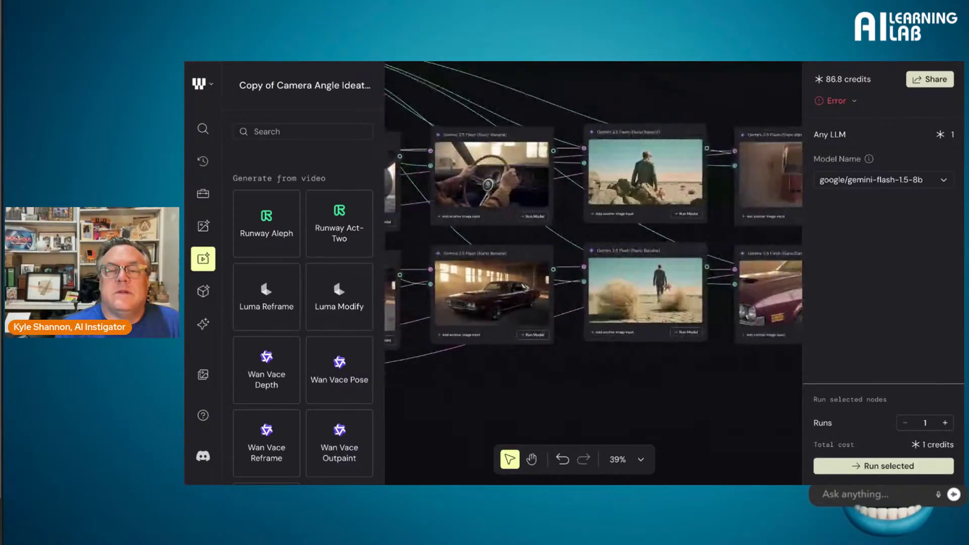
pyautogui.click(687, 214)
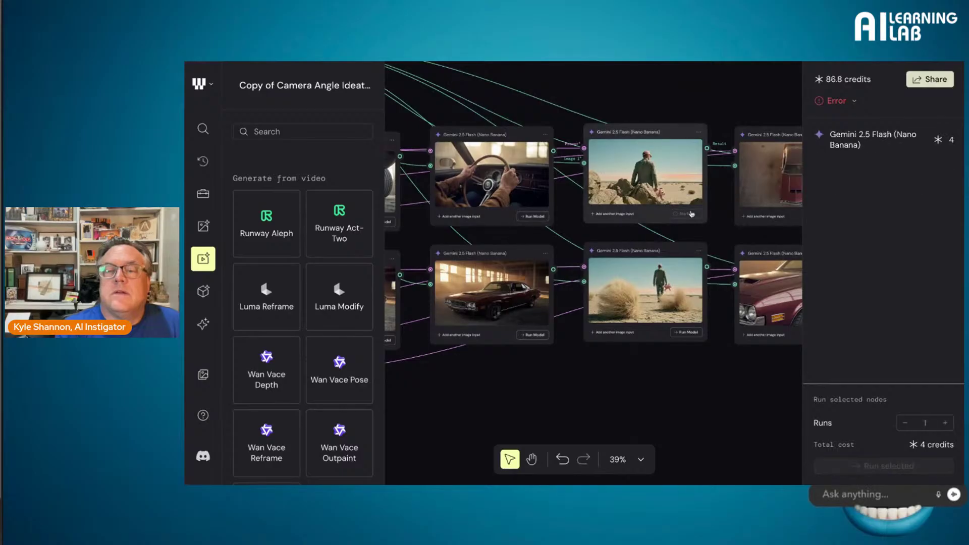
pyautogui.click(686, 332)
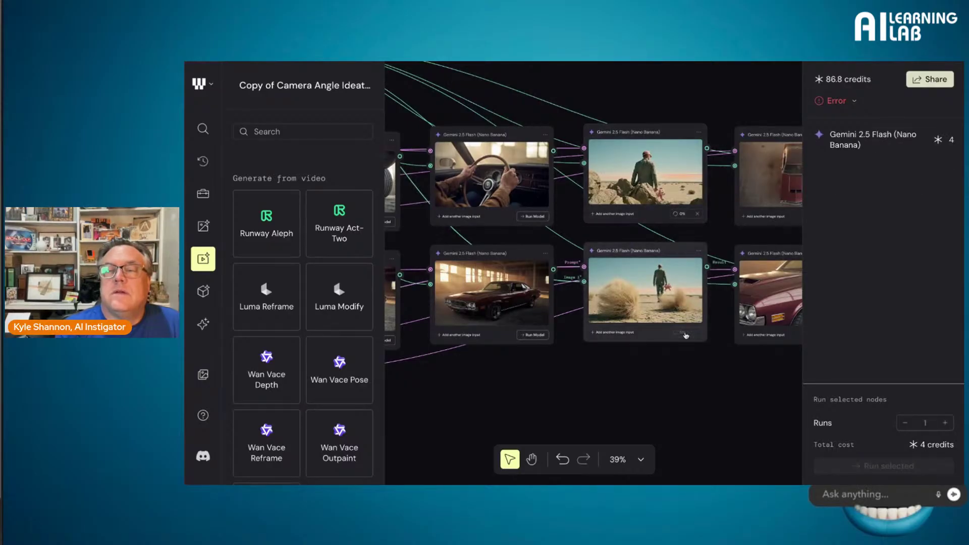
pyautogui.scroll(5, 678, 261)
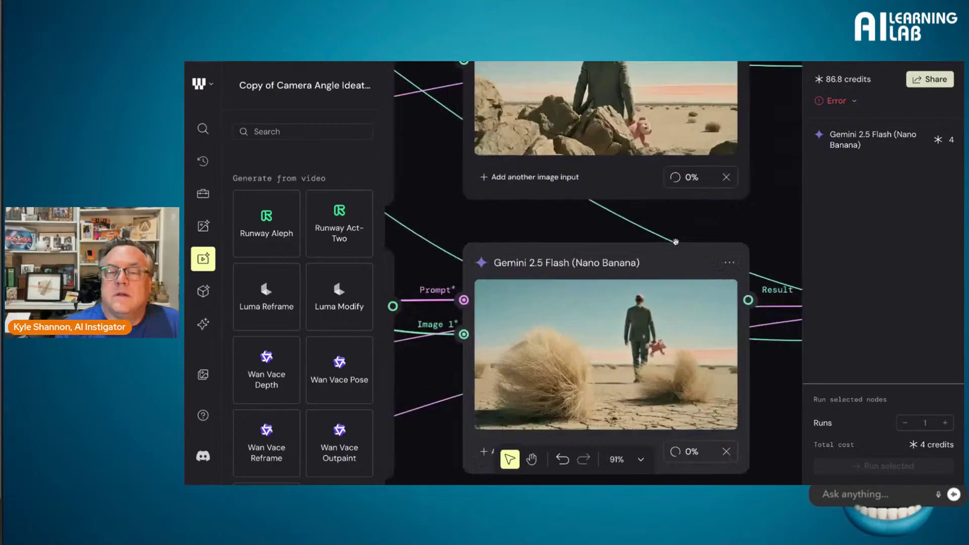
pyautogui.scroll(-3, 676, 241)
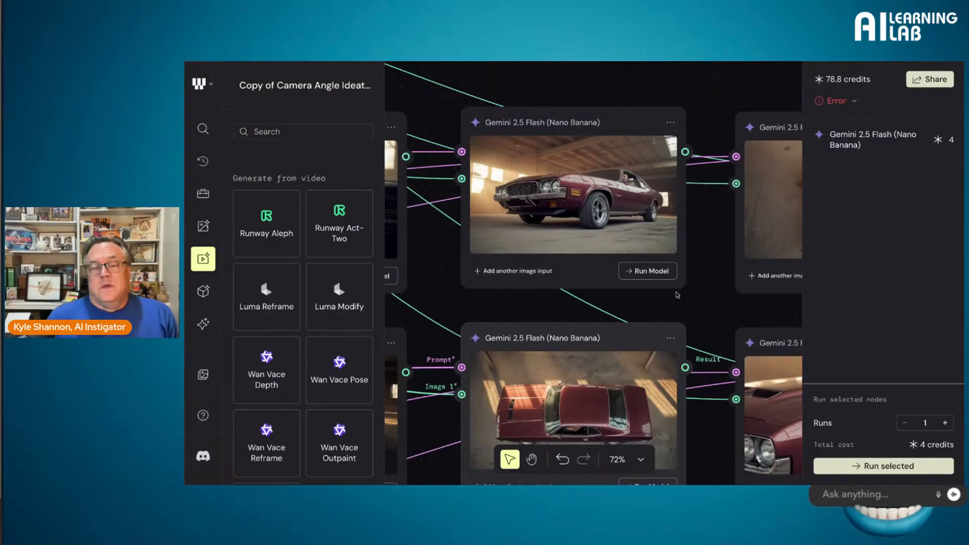
# Step: Download the current image of the car's underside from its Gemini 2.5 Flash (Nano Banana) node and reopen that node's options
pyautogui.scroll(-5, 677, 295)
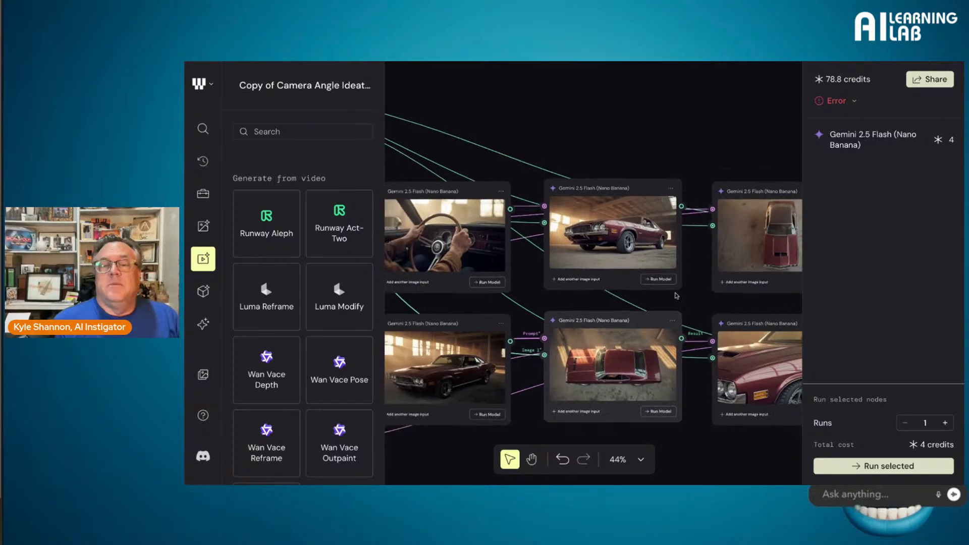
pyautogui.scroll(-5, 637, 293)
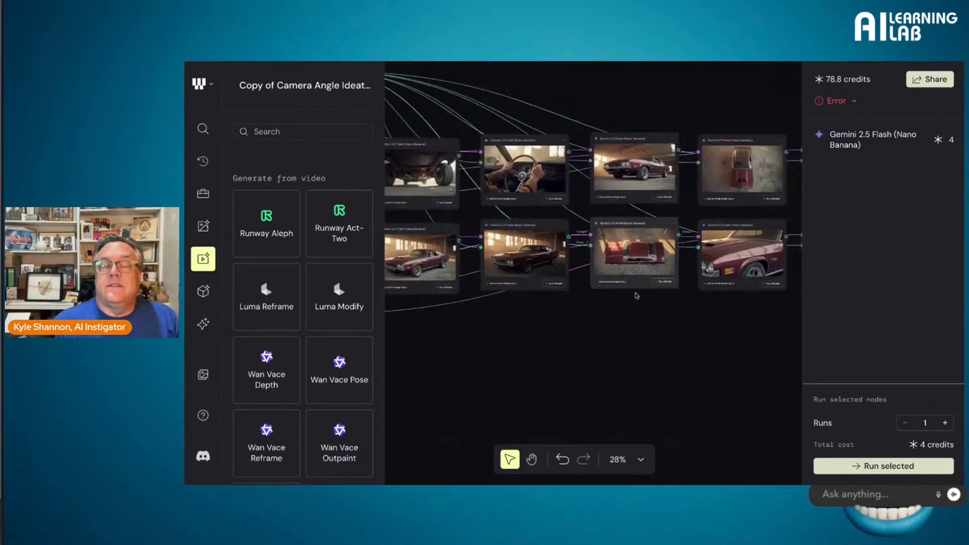
pyautogui.scroll(8, 512, 241)
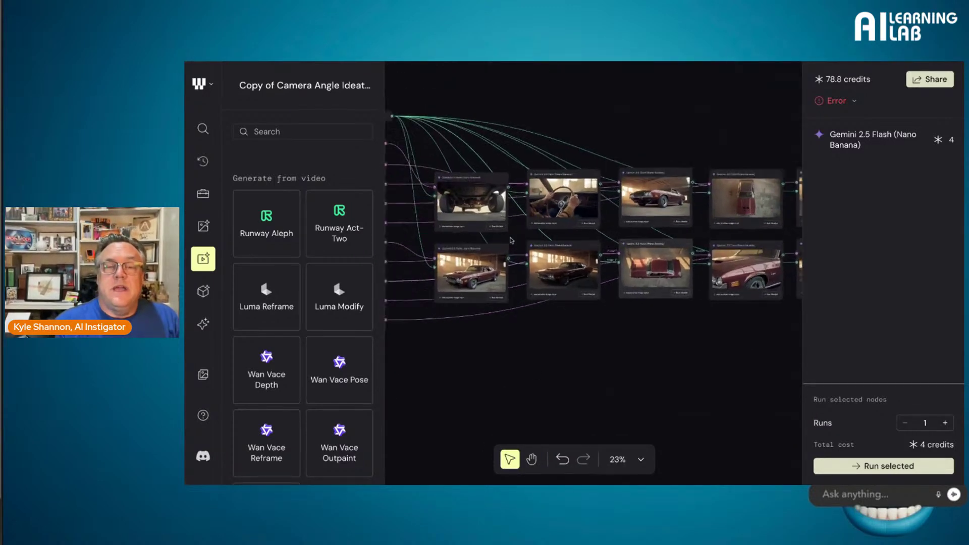
pyautogui.scroll(3, 512, 240)
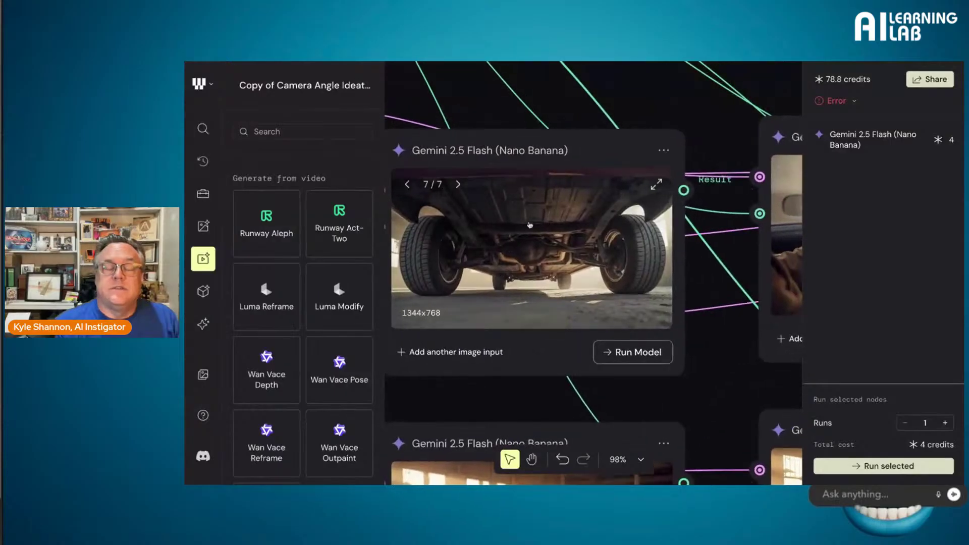
pyautogui.click(664, 150)
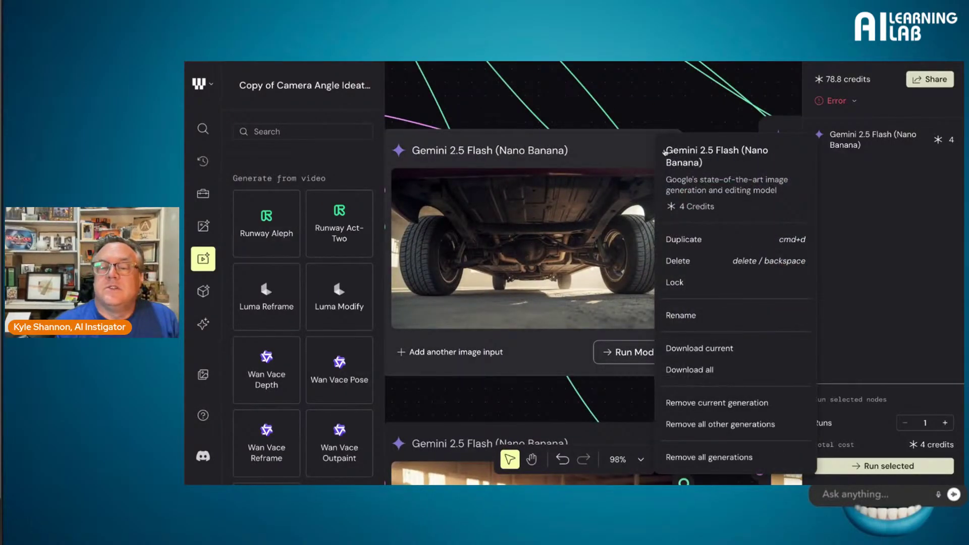
pyautogui.click(692, 353)
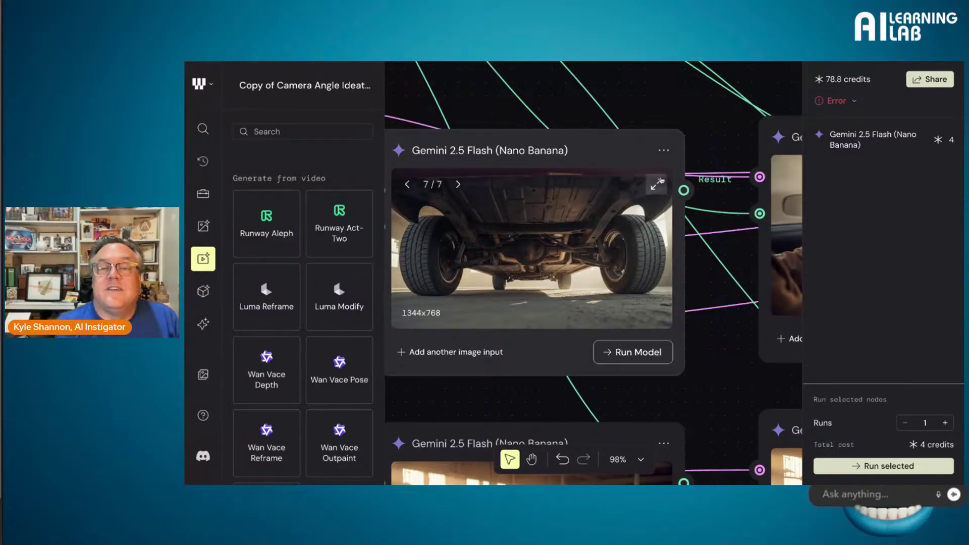
pyautogui.click(663, 152)
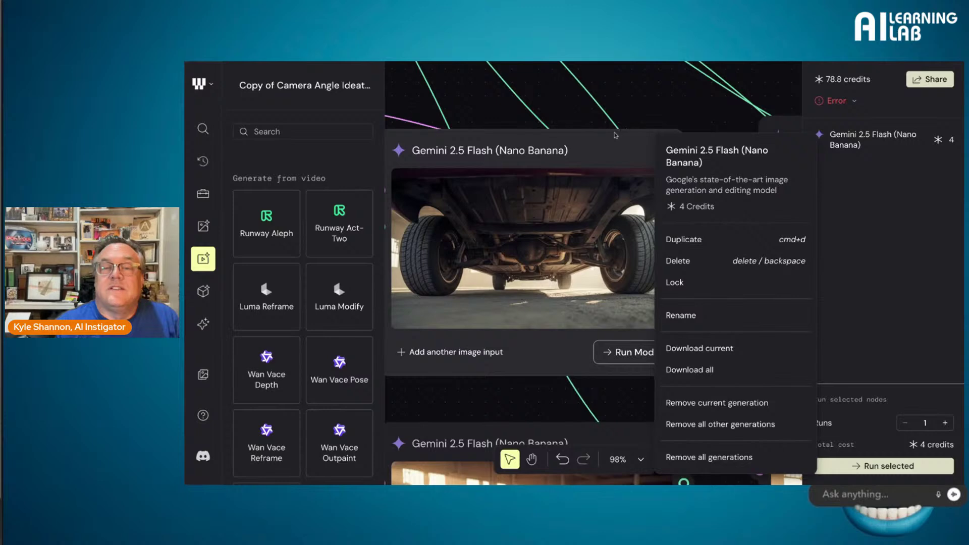
# Step: Review the muscle car shots across all columns, including the underside and three-quarter views in the first column up close
pyautogui.scroll(-10, 632, 107)
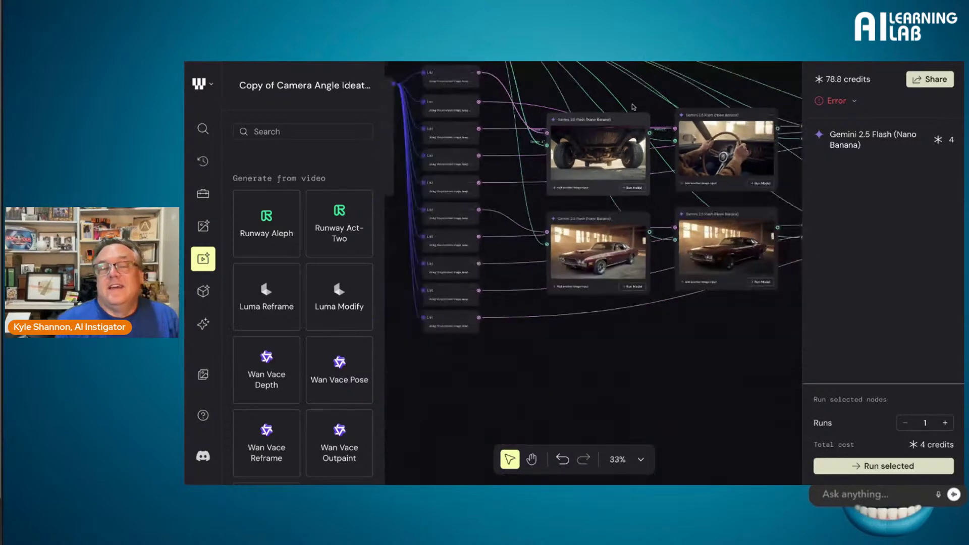
pyautogui.hscroll(10, 633, 107)
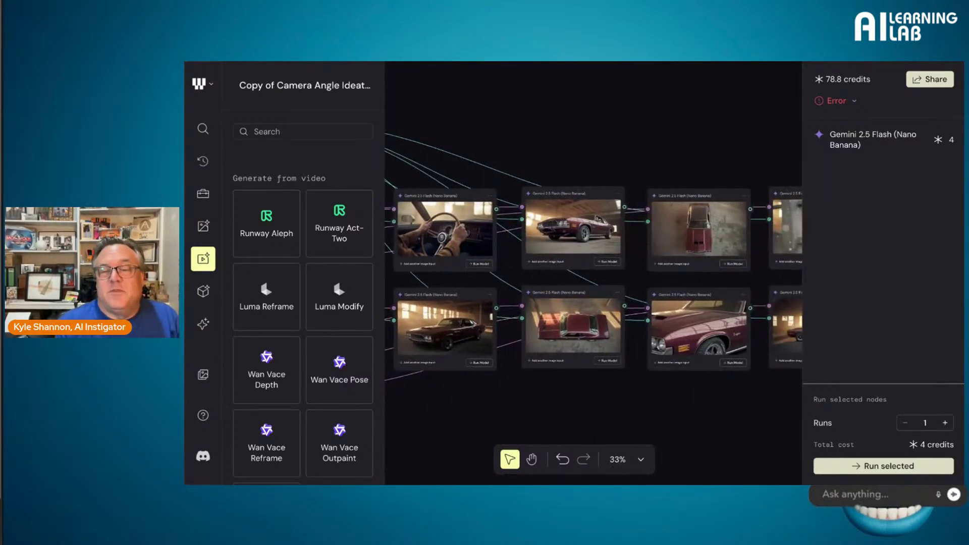
pyautogui.hscroll(10, 593, 266)
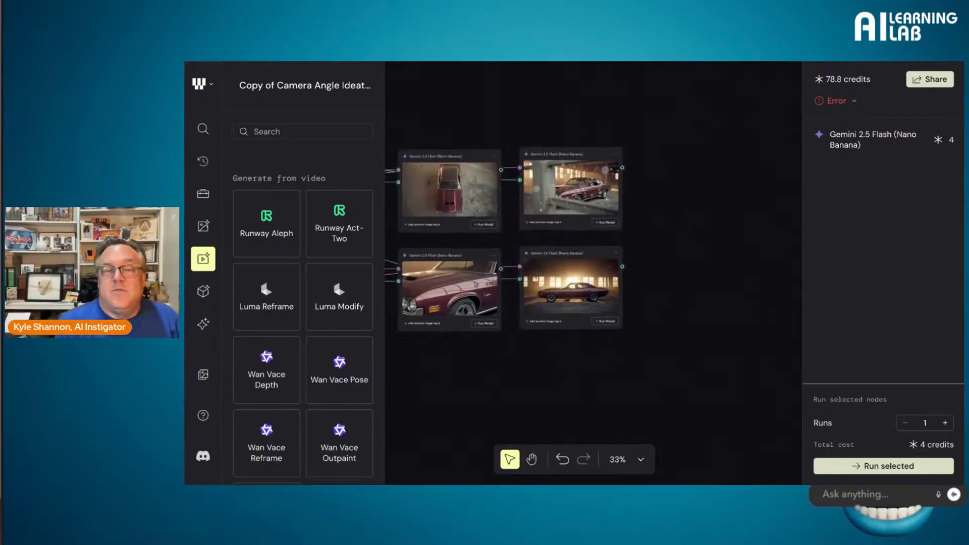
pyautogui.hscroll(-10, 593, 237)
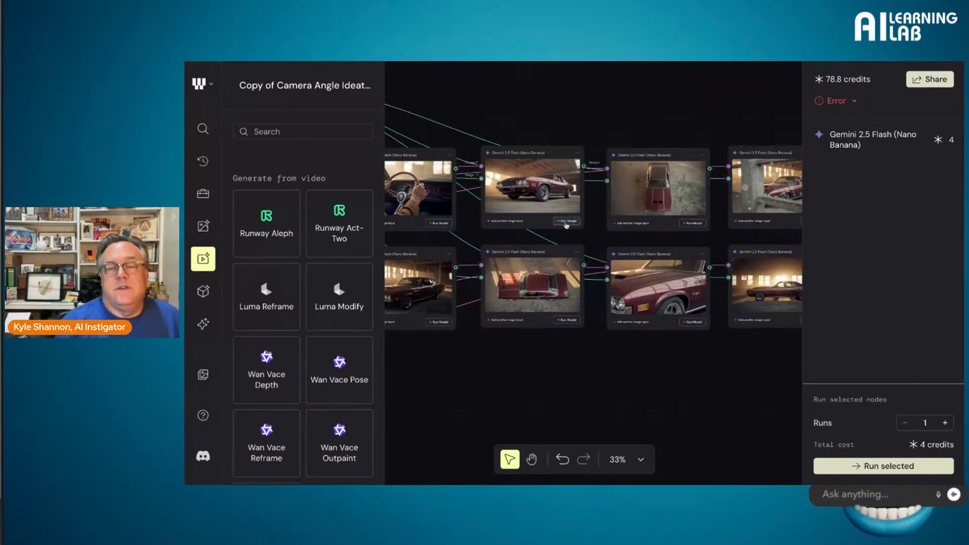
pyautogui.scroll(-5, 566, 225)
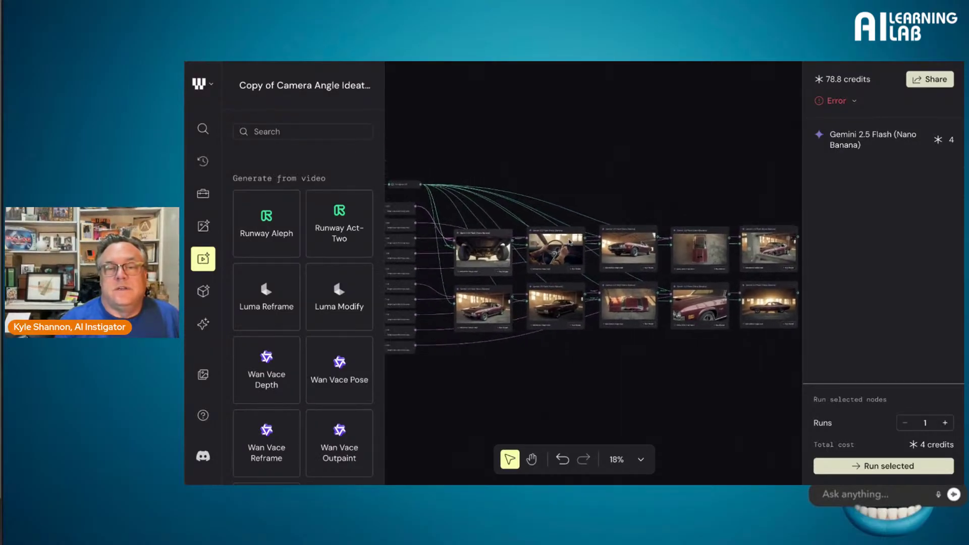
pyautogui.scroll(10, 492, 253)
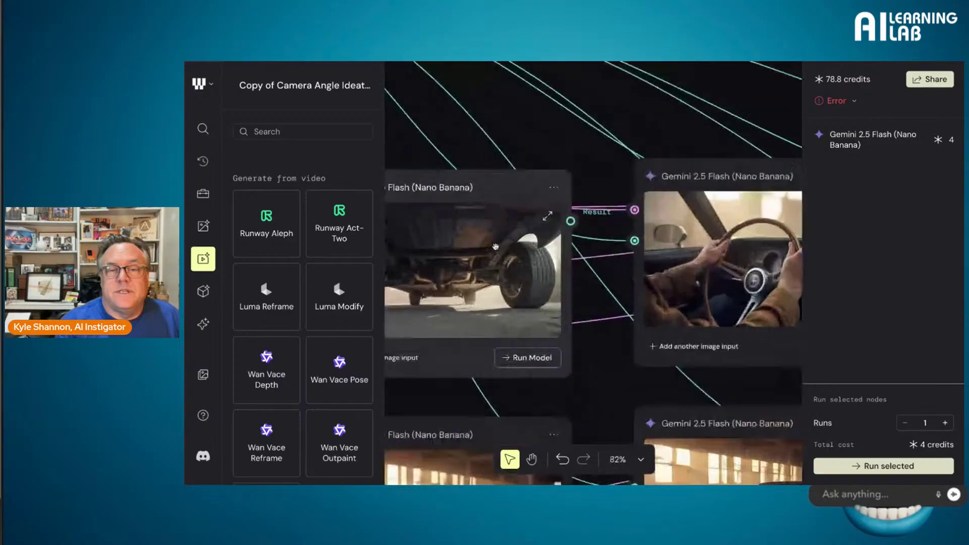
pyautogui.scroll(-8, 496, 247)
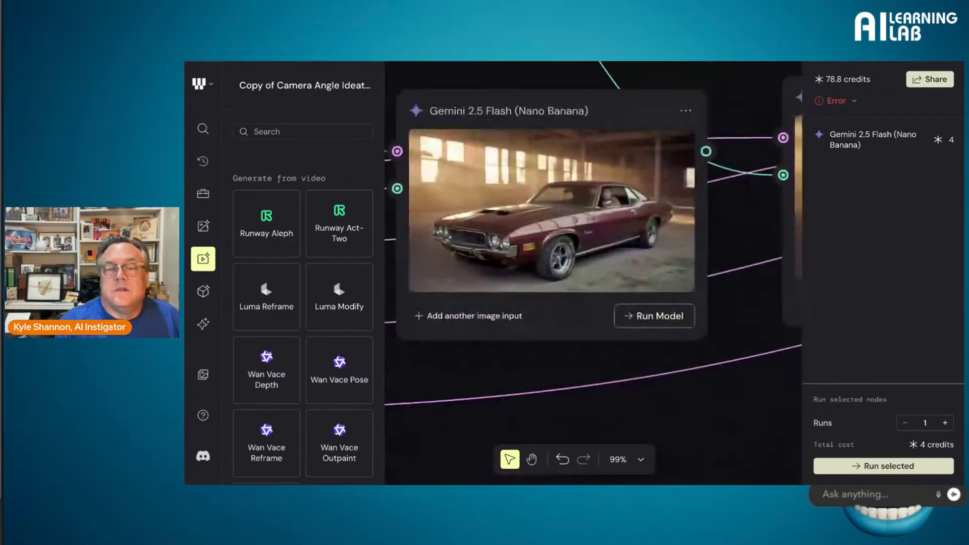
pyautogui.scroll(3, 550, 252)
pyautogui.scroll(1, 542, 273)
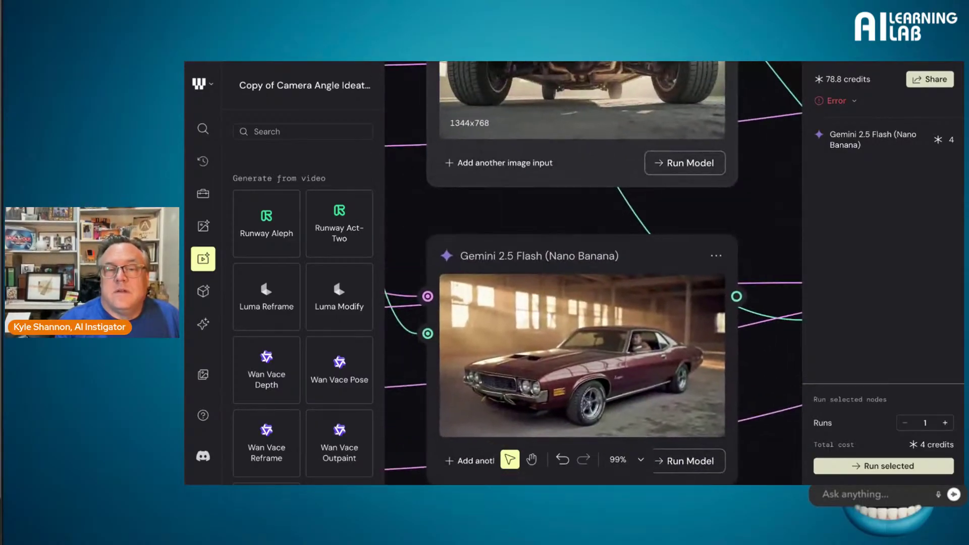
pyautogui.scroll(-2, 543, 272)
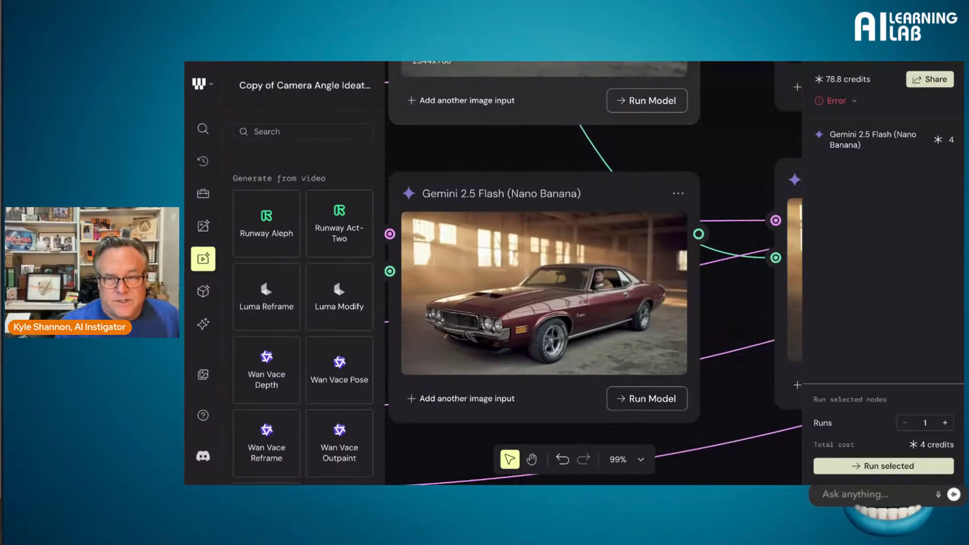
pyautogui.scroll(-1, 496, 243)
pyautogui.scroll(-6, 496, 242)
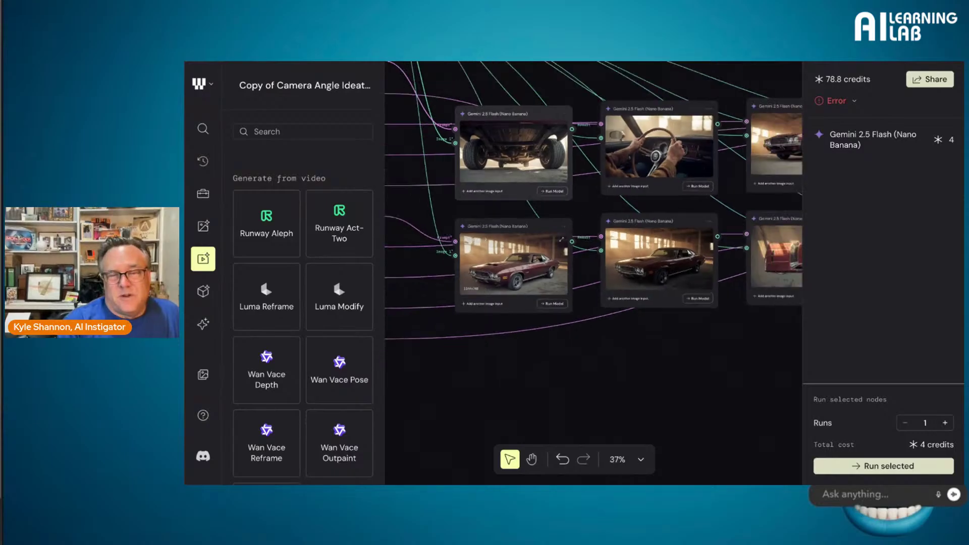
# Step: Compare the upper and lower rows of generated camera angles for consistency across the whole image grid
pyautogui.scroll(-4, 496, 242)
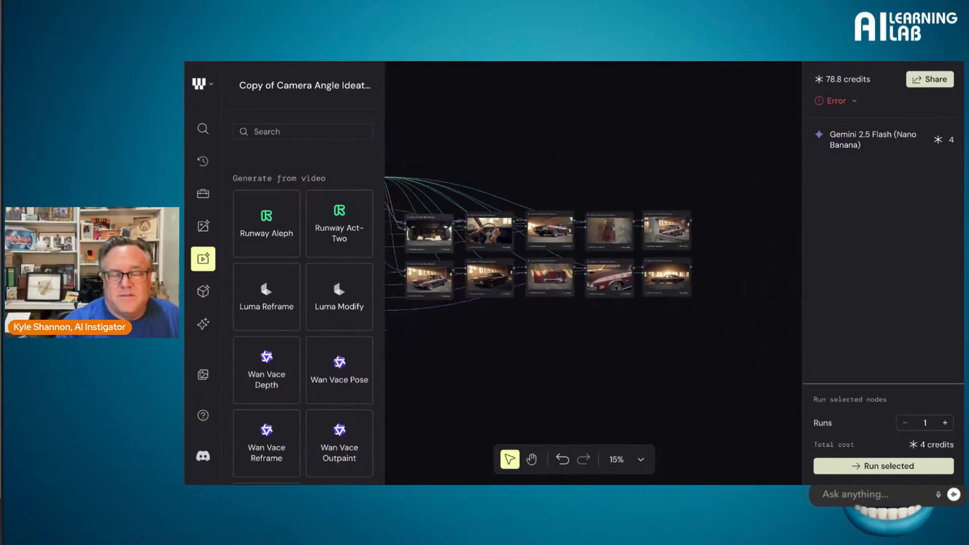
pyautogui.scroll(4, 593, 202)
pyautogui.scroll(2, 556, 294)
pyautogui.scroll(-3, 557, 294)
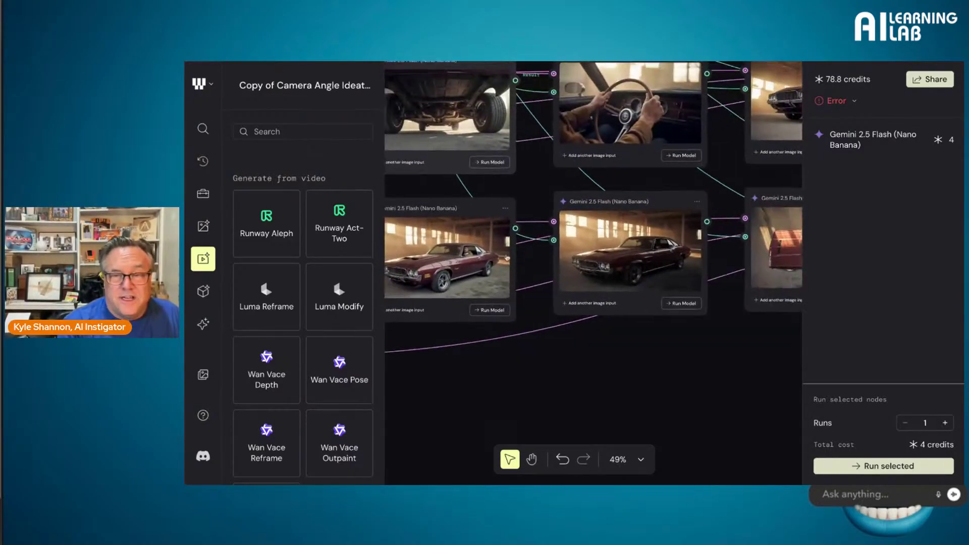
pyautogui.hscroll(6, 556, 293)
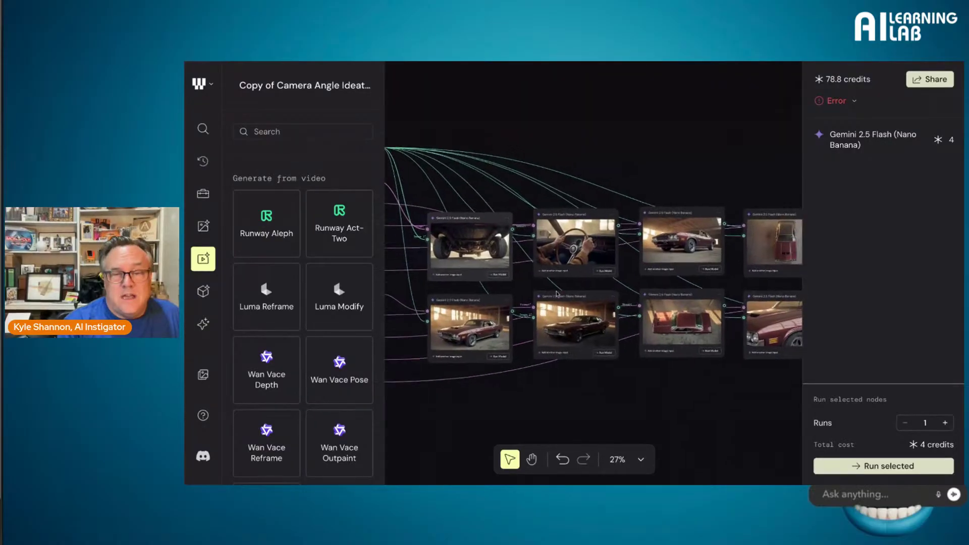
pyautogui.hscroll(1, 593, 257)
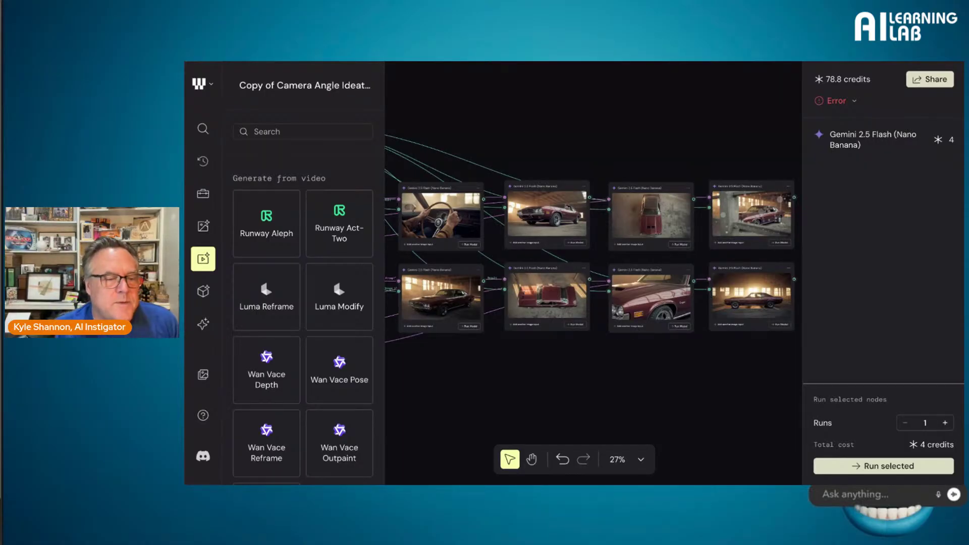
pyautogui.hscroll(-5, 618, 294)
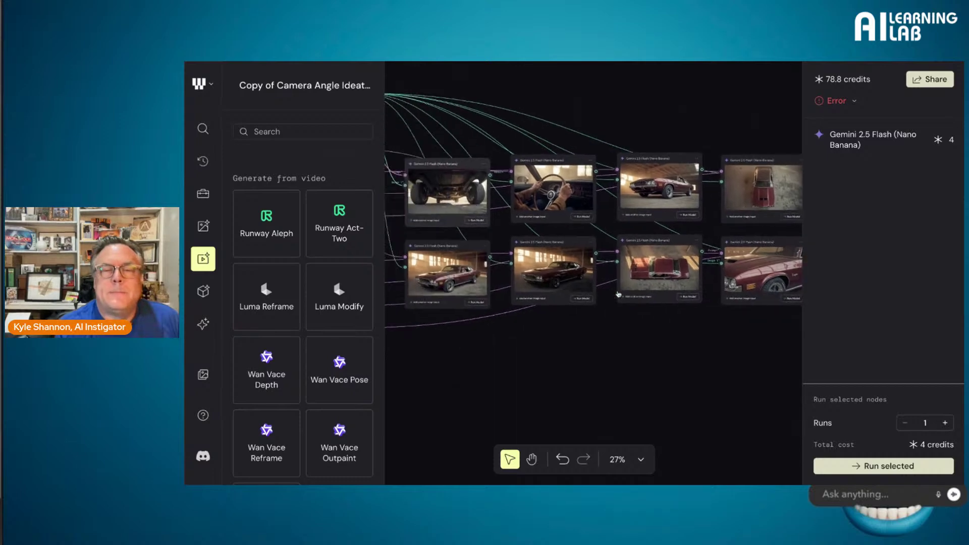
# Step: Examine the driver and car details up close in the three-quarter, darkened, low-angle and overhead shots
pyautogui.scroll(10, 495, 273)
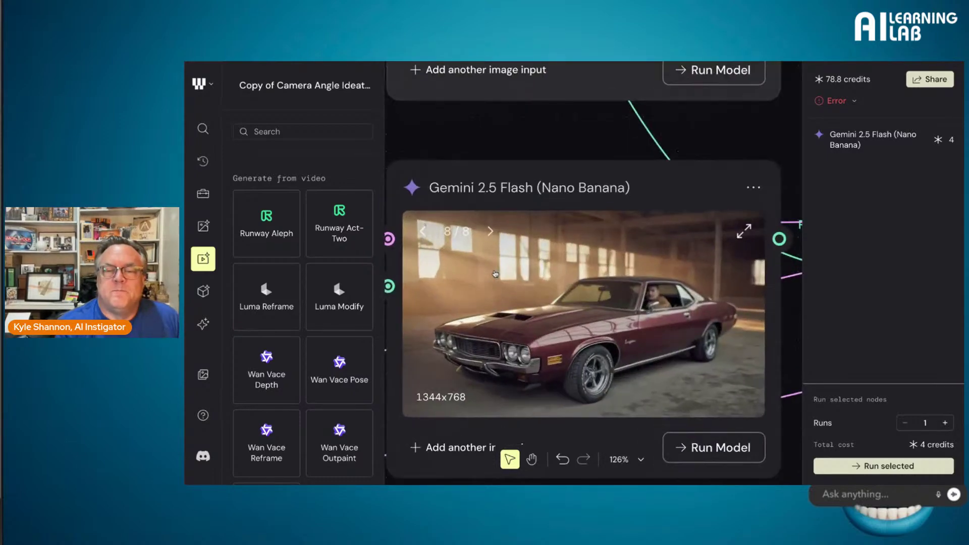
pyautogui.hscroll(-5, 495, 274)
pyautogui.scroll(1, 495, 274)
pyautogui.hscroll(5, 520, 275)
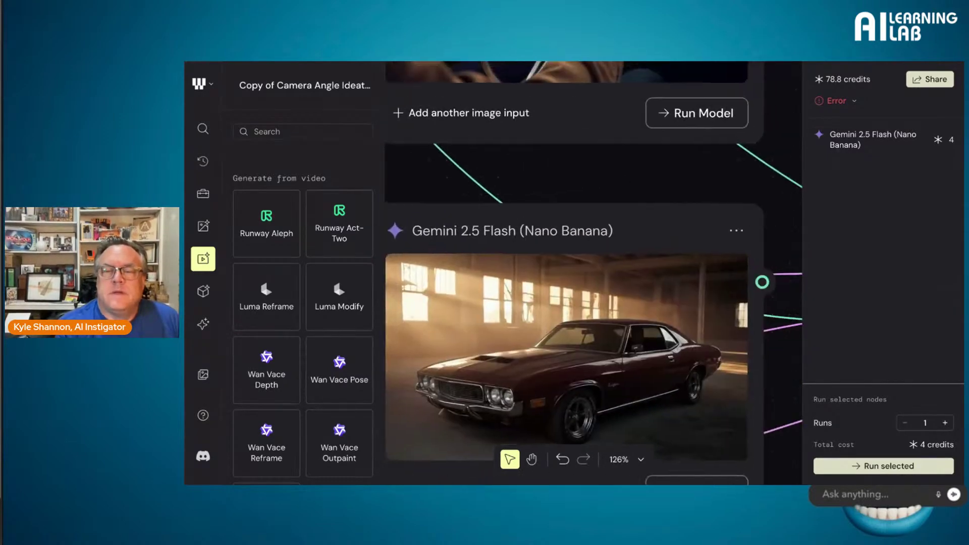
pyautogui.scroll(5, 593, 341)
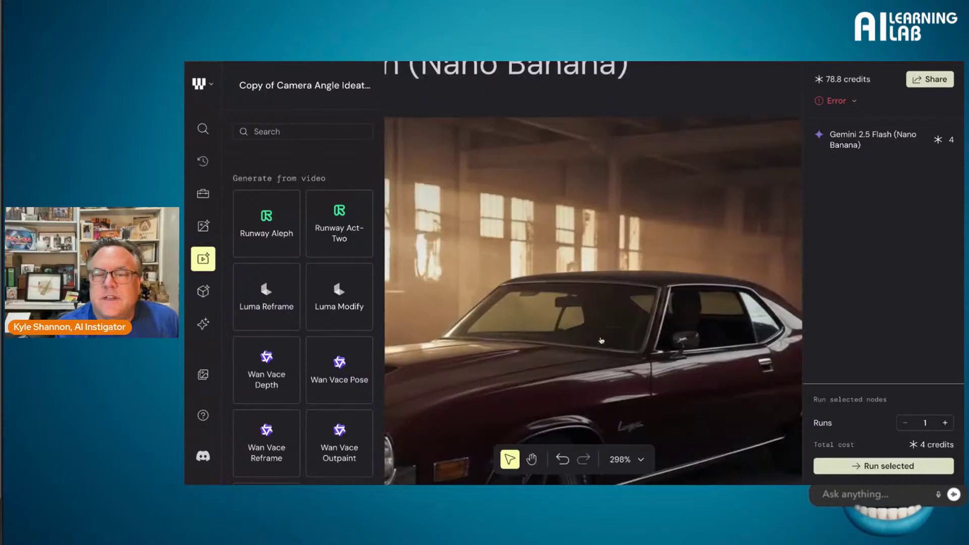
pyautogui.scroll(-8, 600, 340)
pyautogui.scroll(-5, 601, 341)
pyautogui.hscroll(-3, 600, 340)
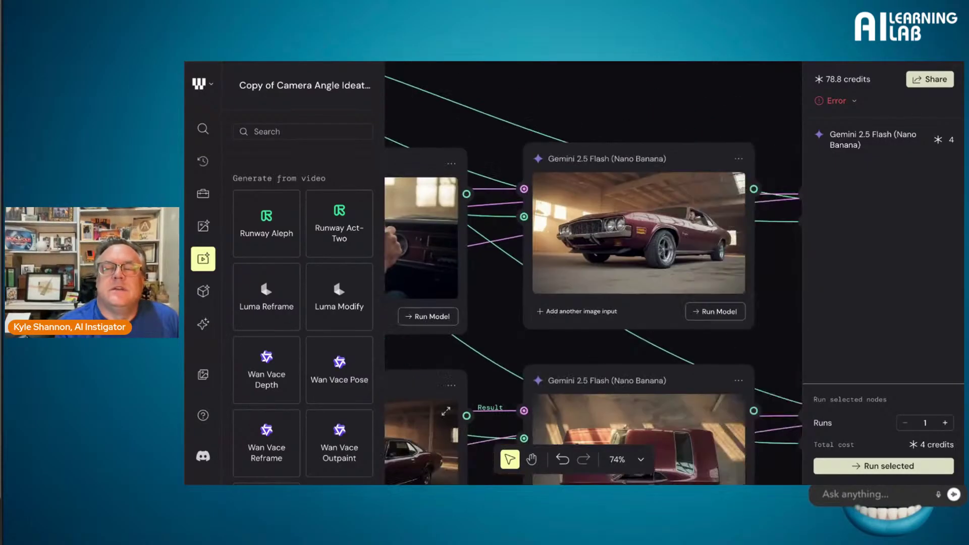
pyautogui.hscroll(5, 601, 341)
pyautogui.scroll(4, 519, 187)
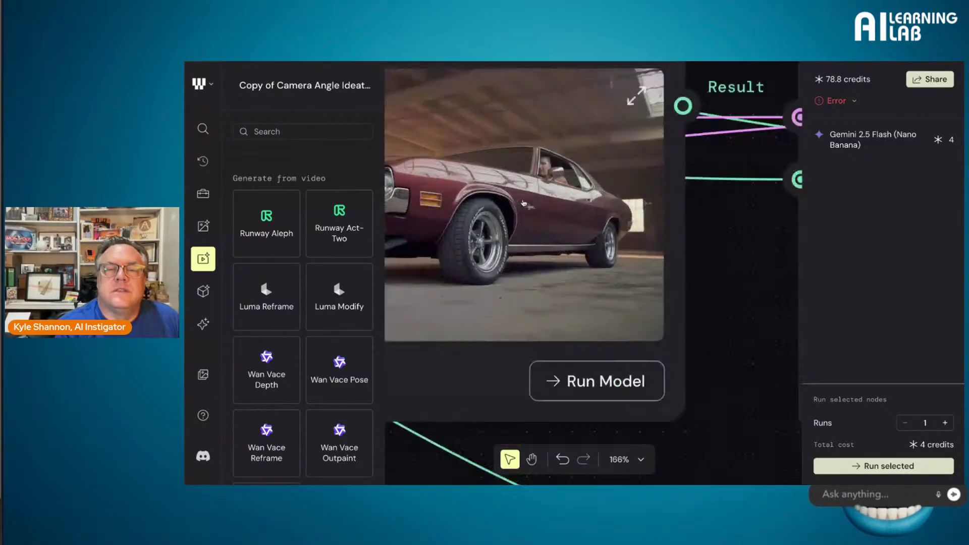
pyautogui.scroll(-6, 523, 203)
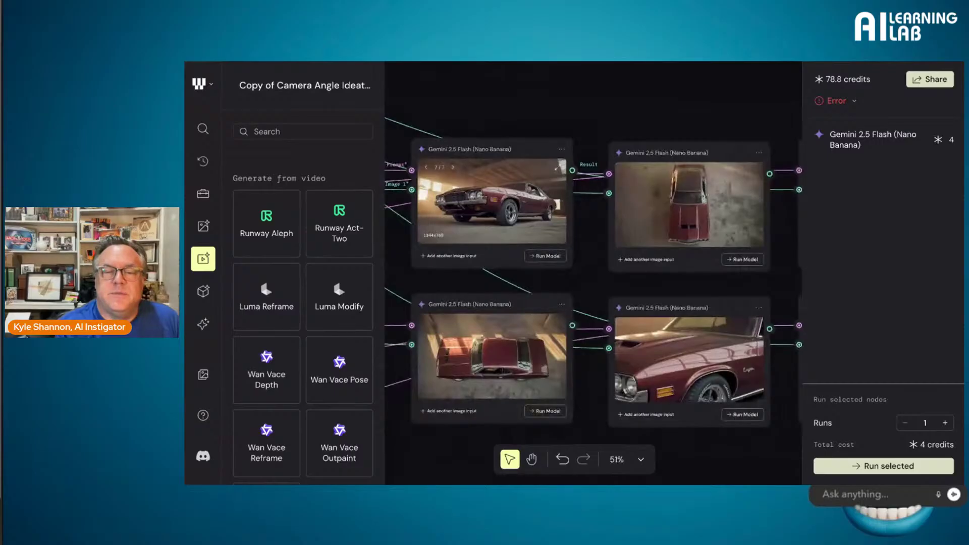
pyautogui.scroll(5, 489, 388)
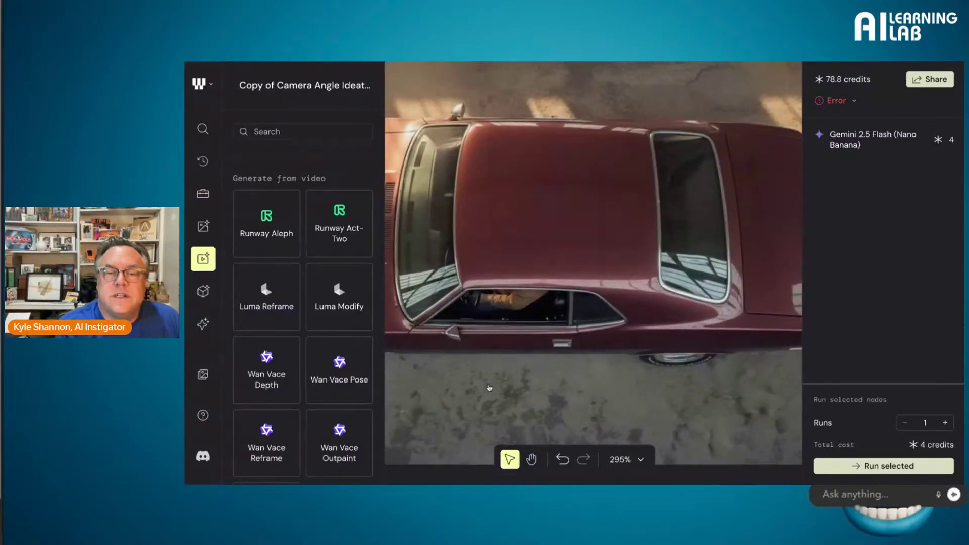
# Step: Review the overhead, fender close-up, foreground-framed and backlit side shots in the generated image grid, moving back toward the first columns
pyautogui.scroll(-3, 489, 387)
pyautogui.hscroll(2, 489, 388)
pyautogui.hscroll(5, 592, 268)
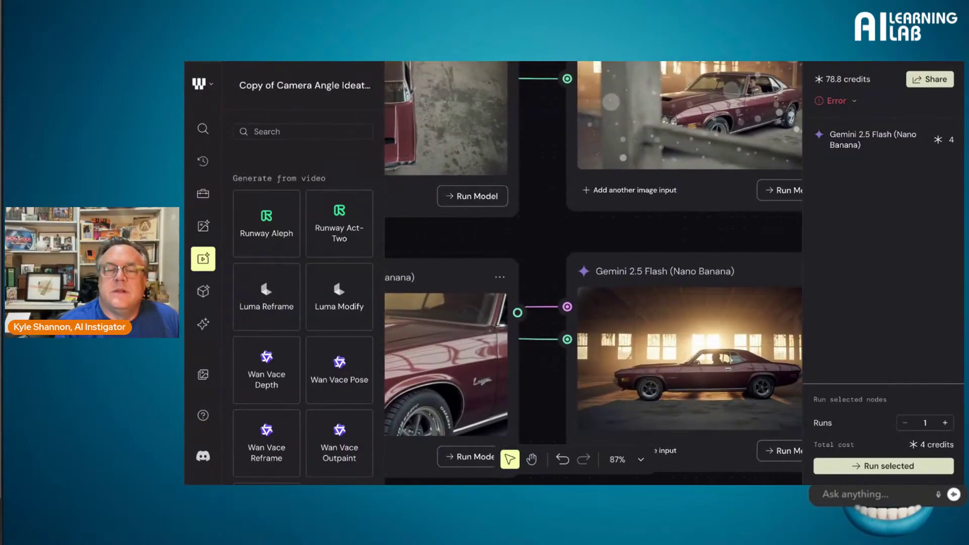
pyautogui.hscroll(-3, 567, 272)
pyautogui.scroll(2, 567, 272)
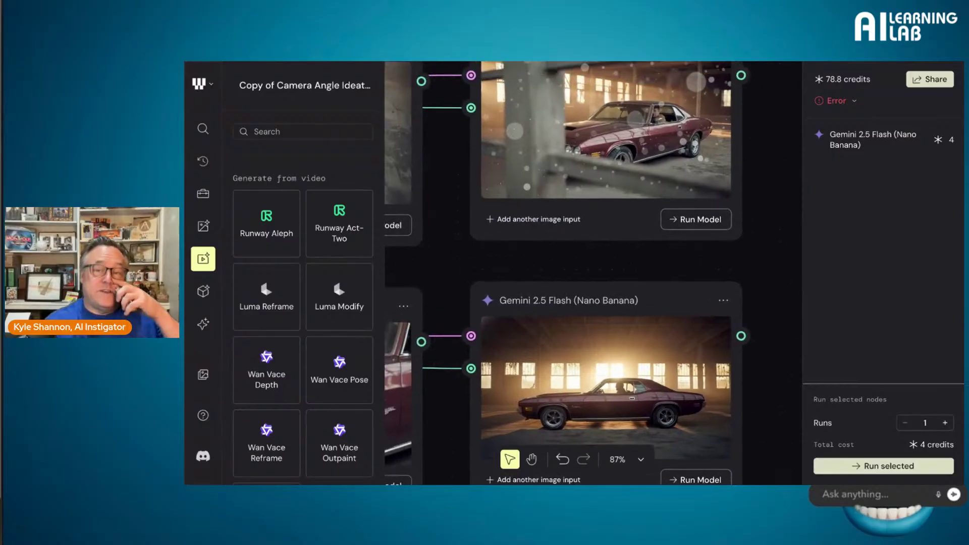
pyautogui.hscroll(-6, 592, 273)
pyautogui.scroll(-1, 593, 272)
pyautogui.scroll(3, 592, 273)
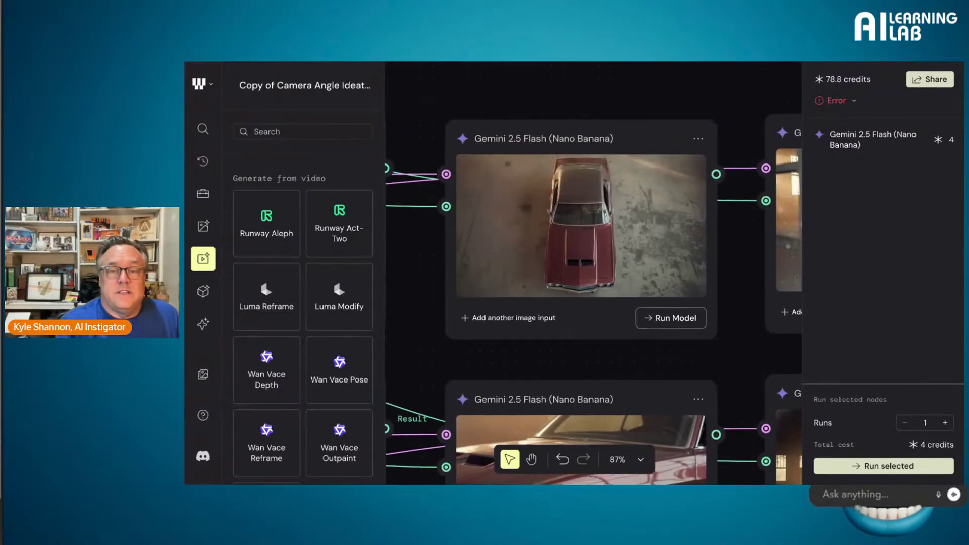
pyautogui.hscroll(-5, 592, 273)
pyautogui.scroll(-3, 593, 273)
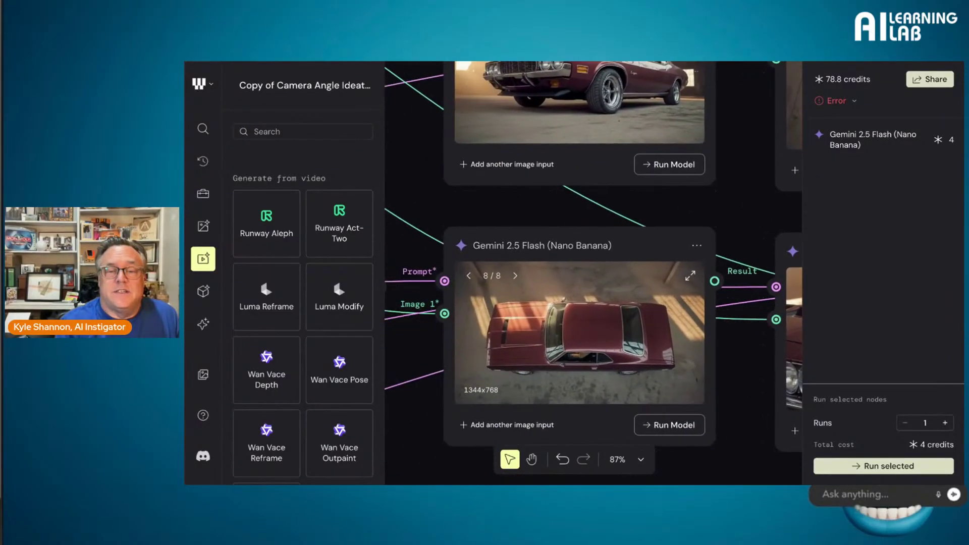
# Step: Trace the workflow back to the Ideogram V3 source image, inspect it up close, and follow the flow through the List nodes
pyautogui.scroll(3, 593, 273)
pyautogui.scroll(-3, 593, 273)
pyautogui.hscroll(-2, 593, 272)
pyautogui.scroll(-5, 592, 273)
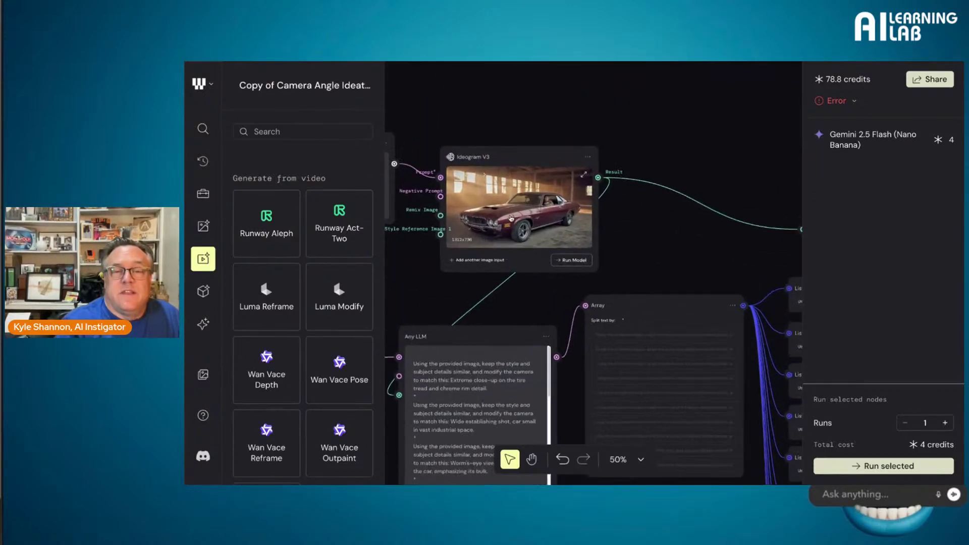
pyautogui.doubleClick(511, 218)
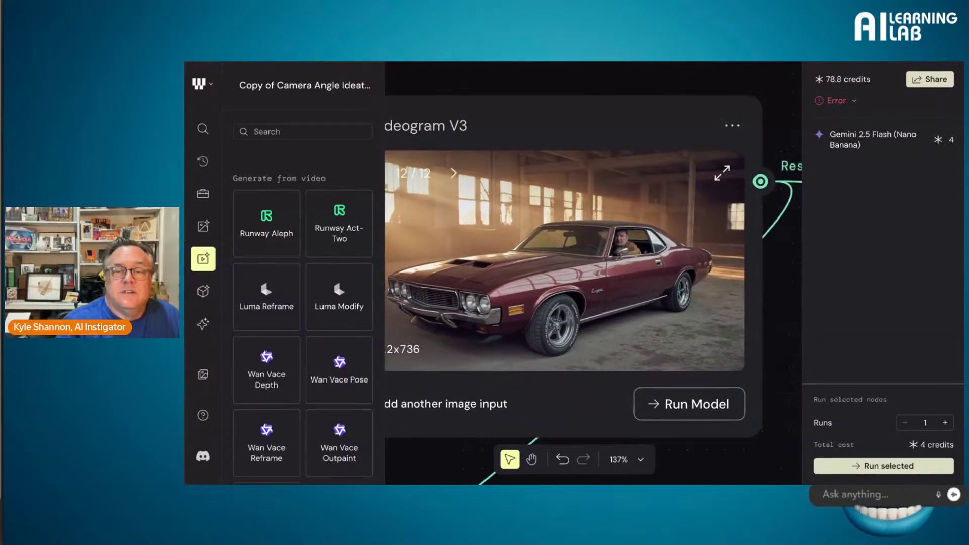
pyautogui.hscroll(-7, 594, 272)
pyautogui.scroll(3, 593, 273)
pyautogui.scroll(-6, 593, 272)
pyautogui.hscroll(5, 593, 272)
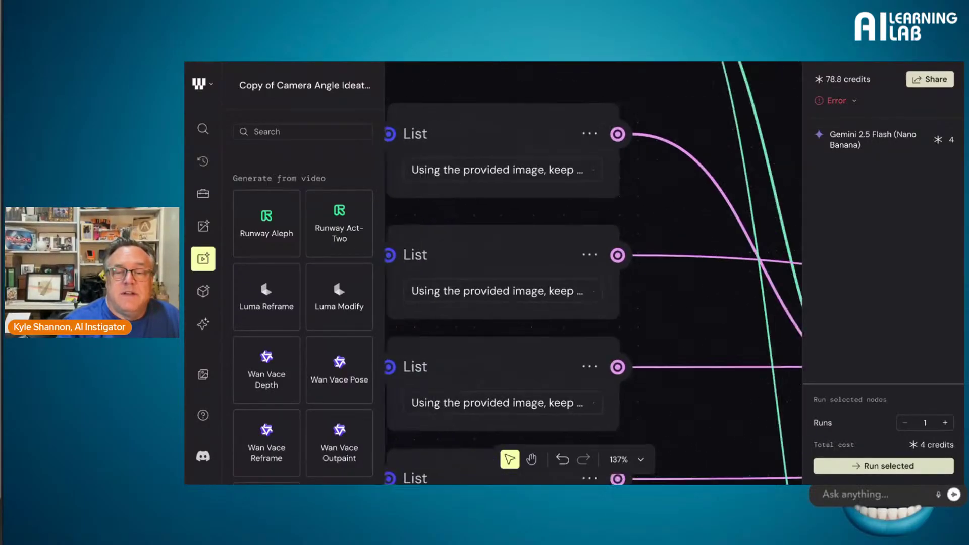
# Step: Examine the underside, darkened three-quarter and steering-wheel shots up close in the first columns of Gemini 2.5 Flash (Nano Banana) nodes
pyautogui.scroll(-10, 593, 272)
pyautogui.hscroll(3, 593, 272)
pyautogui.hscroll(-3, 593, 272)
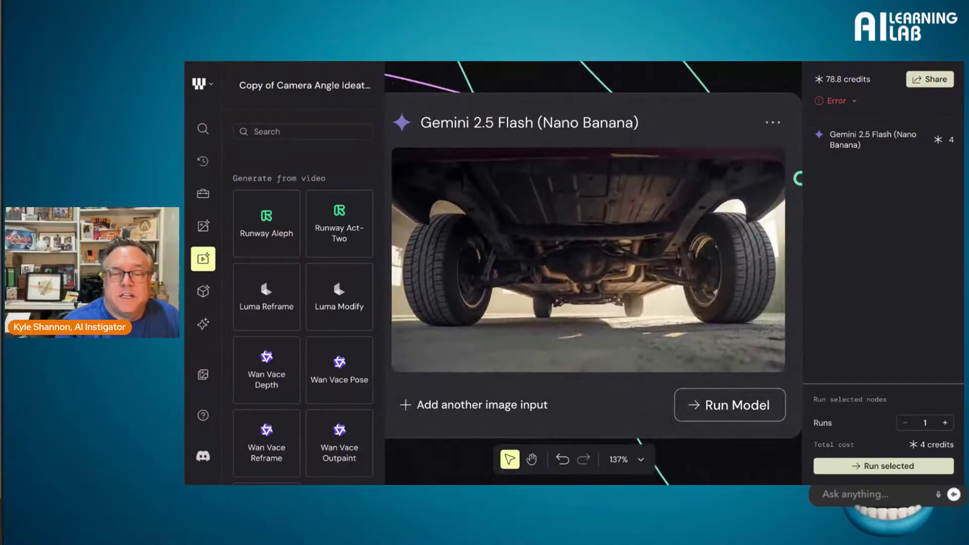
pyautogui.scroll(-7, 594, 273)
pyautogui.hscroll(2, 593, 273)
pyautogui.scroll(2, 593, 272)
pyautogui.hscroll(-3, 594, 272)
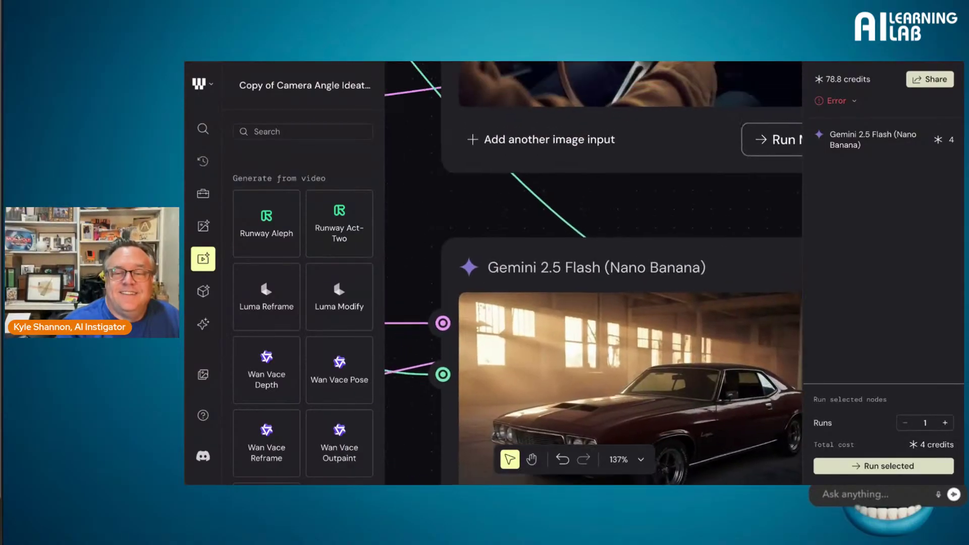
pyautogui.hscroll(2, 594, 273)
pyautogui.scroll(6, 594, 272)
pyautogui.scroll(-12, 594, 273)
pyautogui.scroll(3, 593, 272)
pyautogui.hscroll(2, 594, 272)
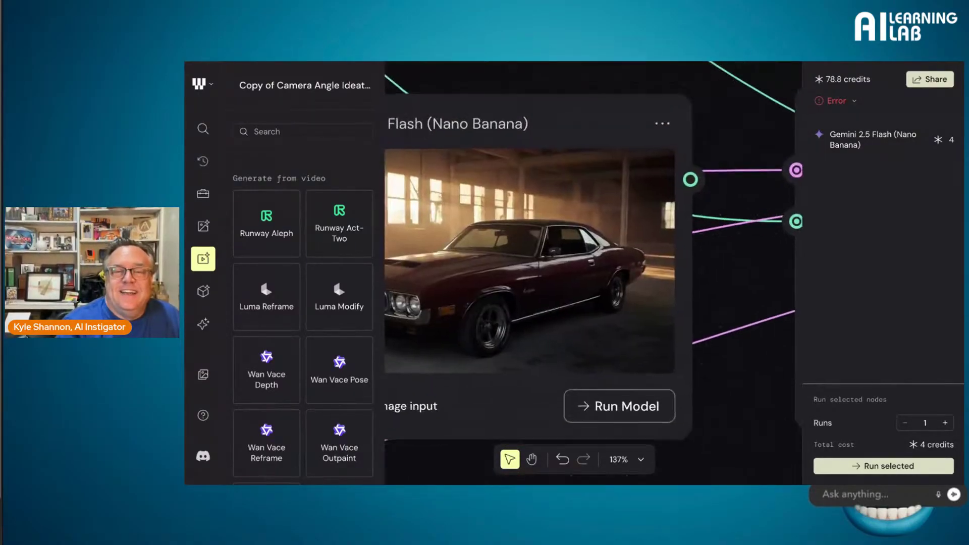
pyautogui.scroll(10, 594, 272)
pyautogui.scroll(-2, 594, 272)
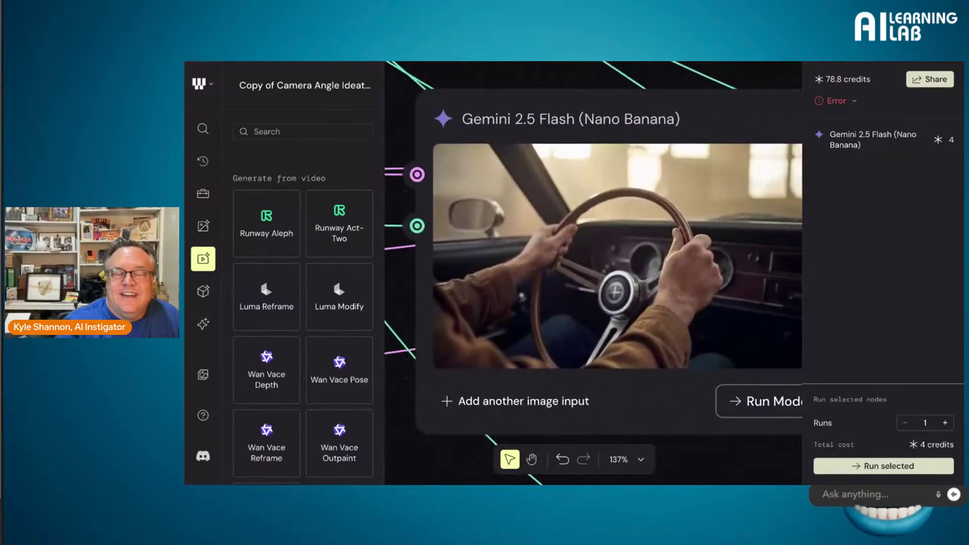
# Step: Examine the low-angle three-quarter, side-on overhead and front fender close-up shots in the middle columns
pyautogui.hscroll(4, 594, 272)
pyautogui.hscroll(6, 593, 272)
pyautogui.scroll(-5, 594, 272)
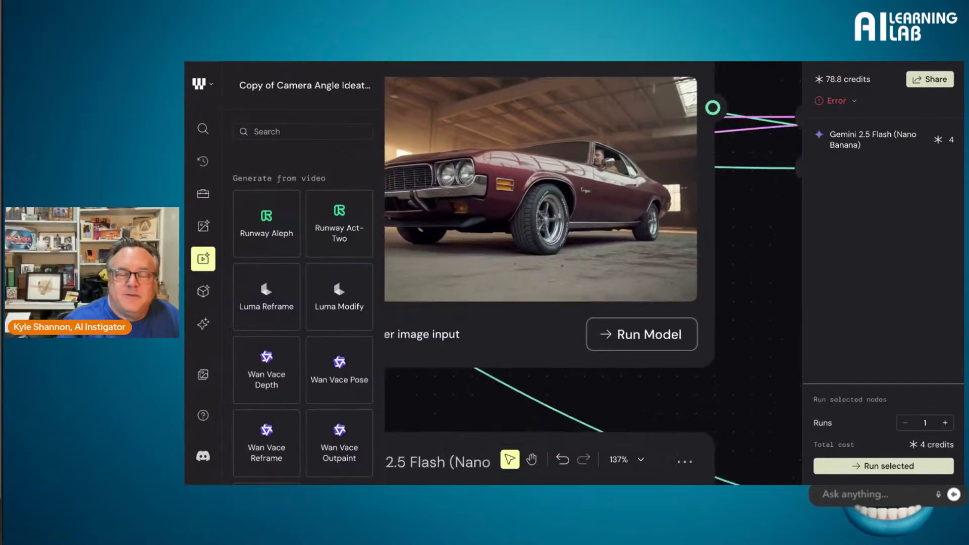
pyautogui.scroll(-5, 594, 272)
pyautogui.hscroll(-1, 594, 273)
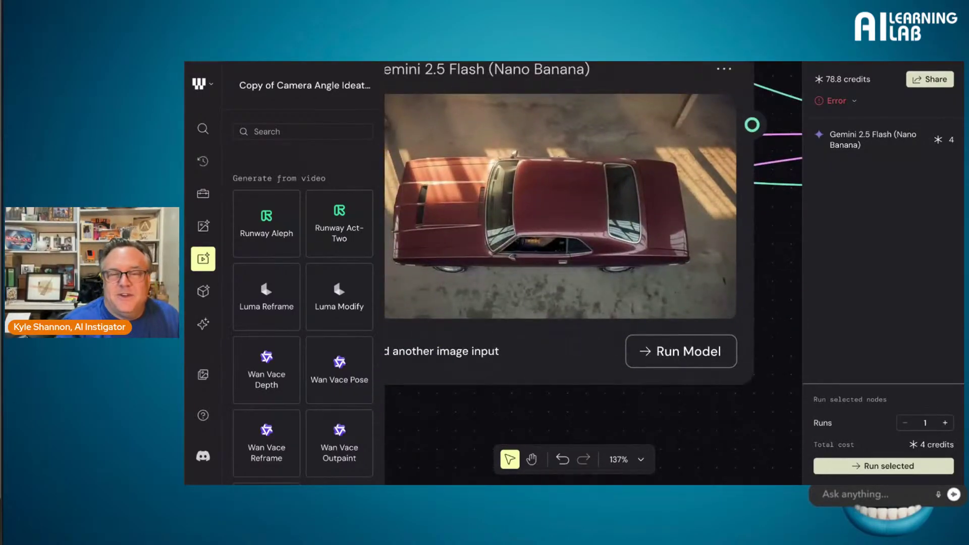
pyautogui.scroll(3, 593, 272)
pyautogui.hscroll(8, 594, 273)
pyautogui.hscroll(-2, 594, 273)
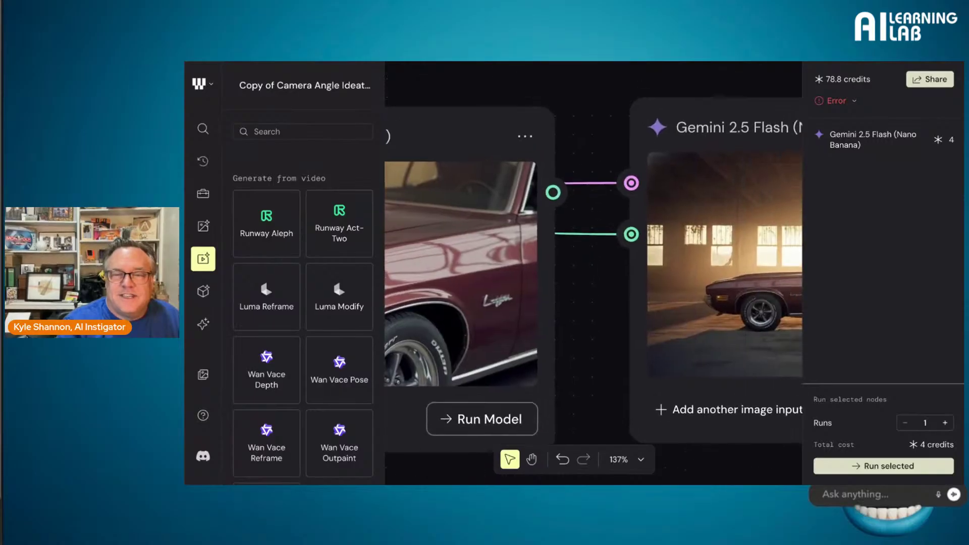
# Step: Inspect the top-down, foreground-framed and backlit side-profile shots in the last columns of the workflow
pyautogui.hscroll(6, 593, 273)
pyautogui.scroll(3, 593, 272)
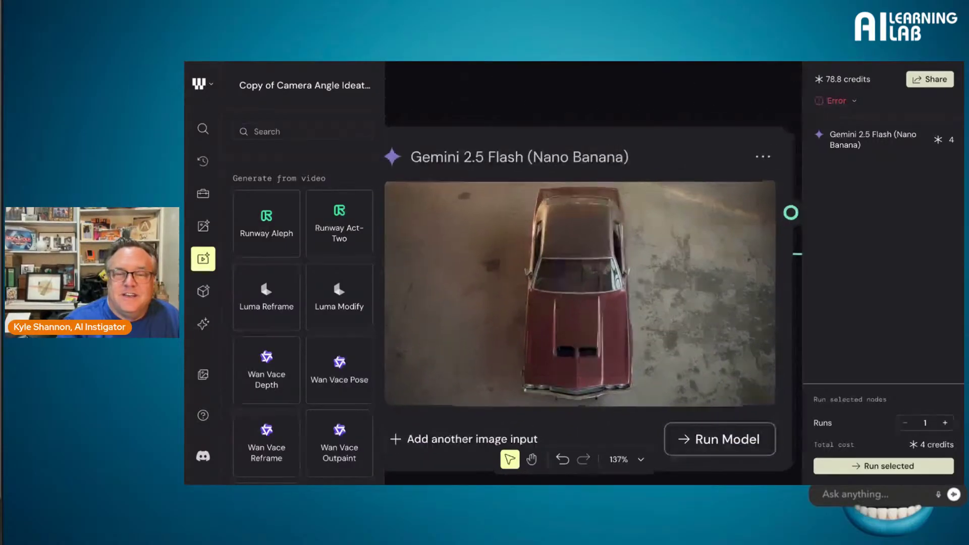
pyautogui.hscroll(8, 593, 272)
pyautogui.scroll(-4, 593, 272)
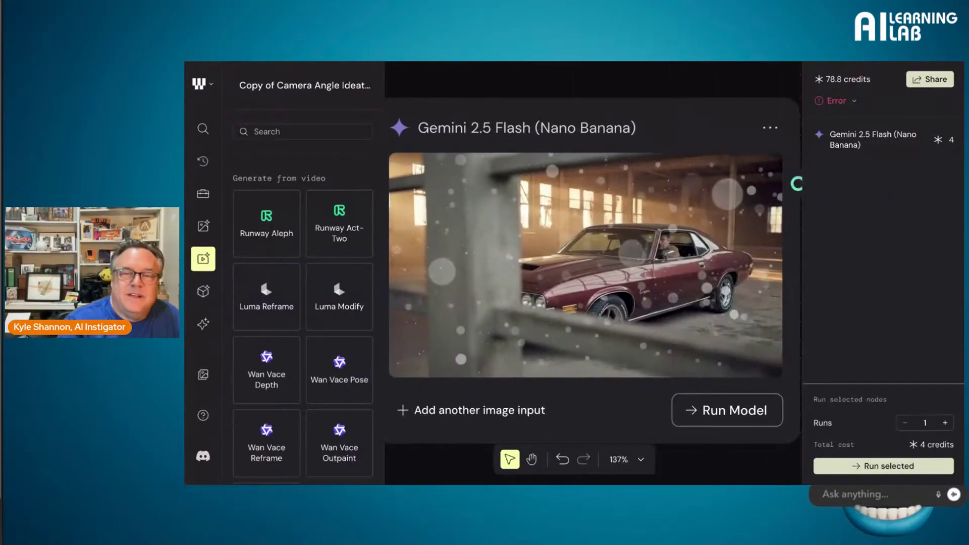
pyautogui.scroll(3, 594, 273)
pyautogui.hscroll(-8, 594, 273)
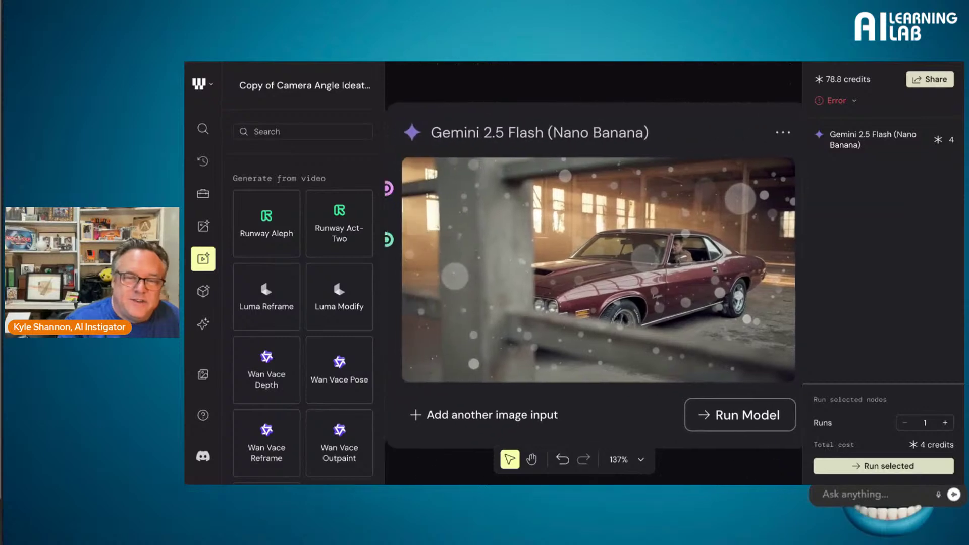
pyautogui.scroll(-10, 593, 272)
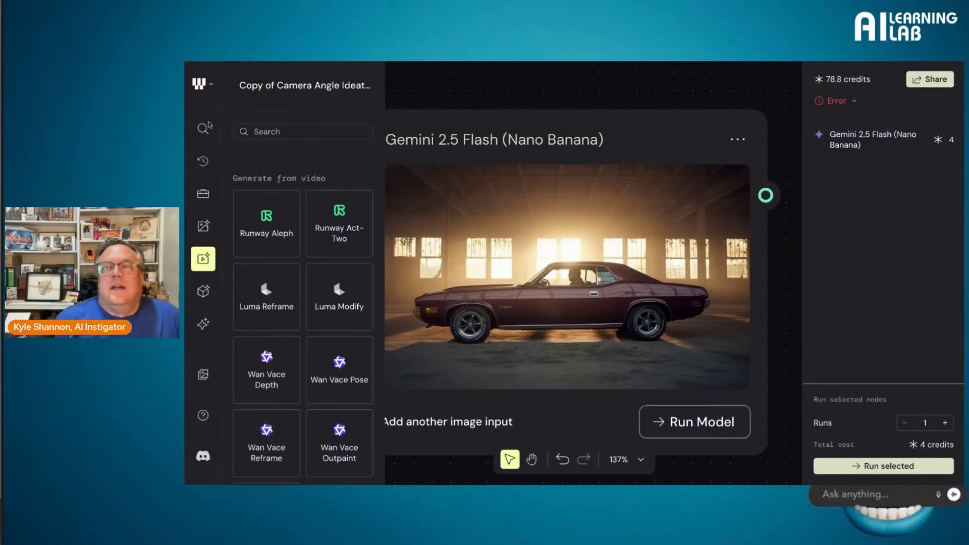
# Step: Open the plans for getting more credits, review the annual prices, and switch the pricing to monthly billing
pyautogui.click(851, 79)
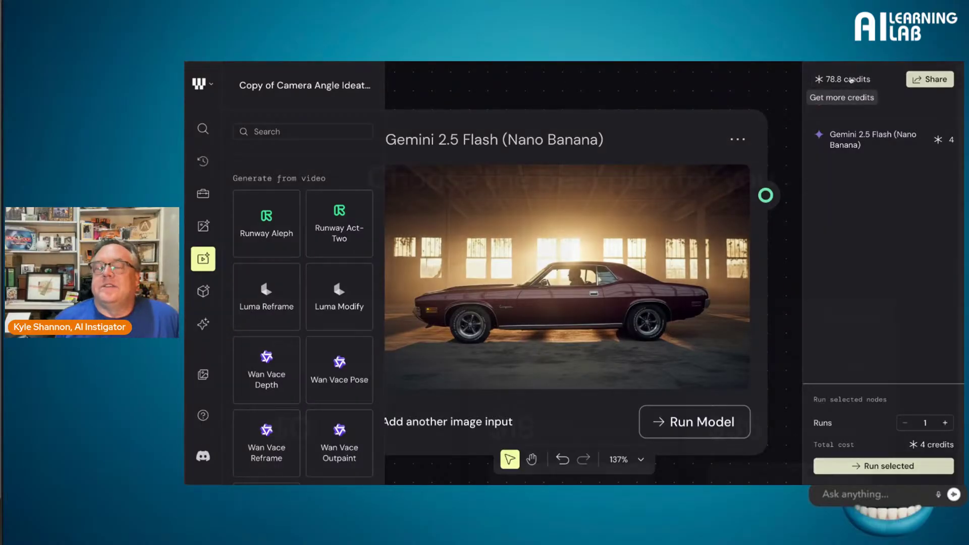
pyautogui.scroll(-2, 819, 181)
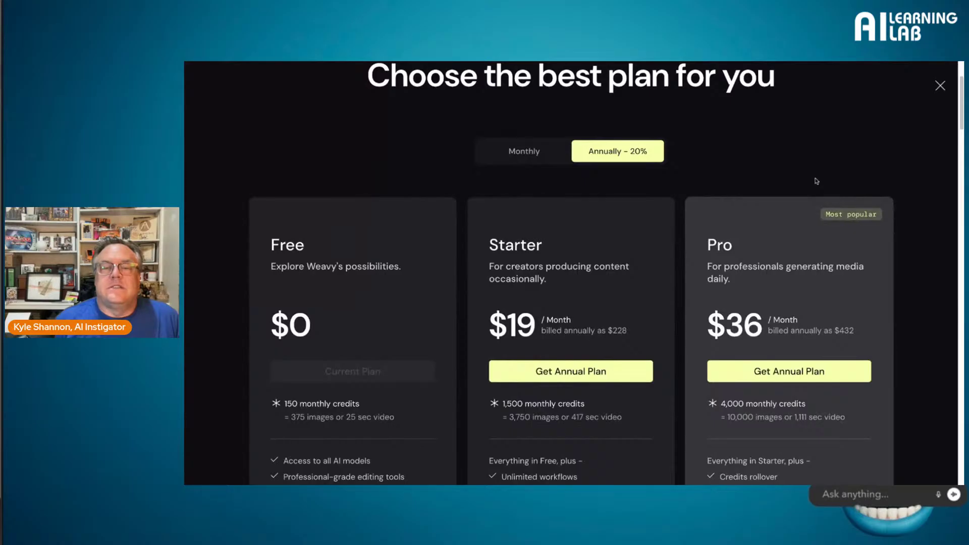
pyautogui.scroll(-1, 816, 181)
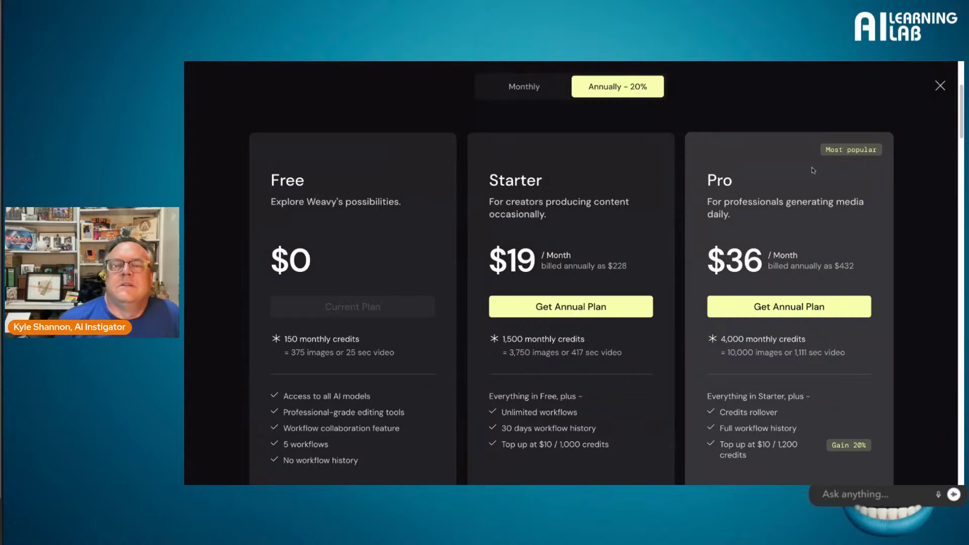
pyautogui.scroll(-1, 781, 239)
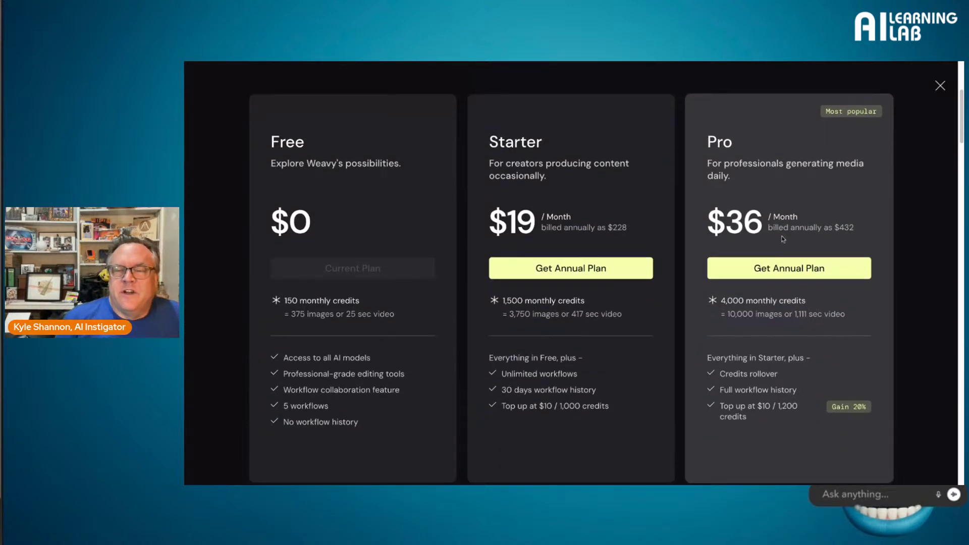
pyautogui.scroll(3, 783, 239)
pyautogui.click(528, 178)
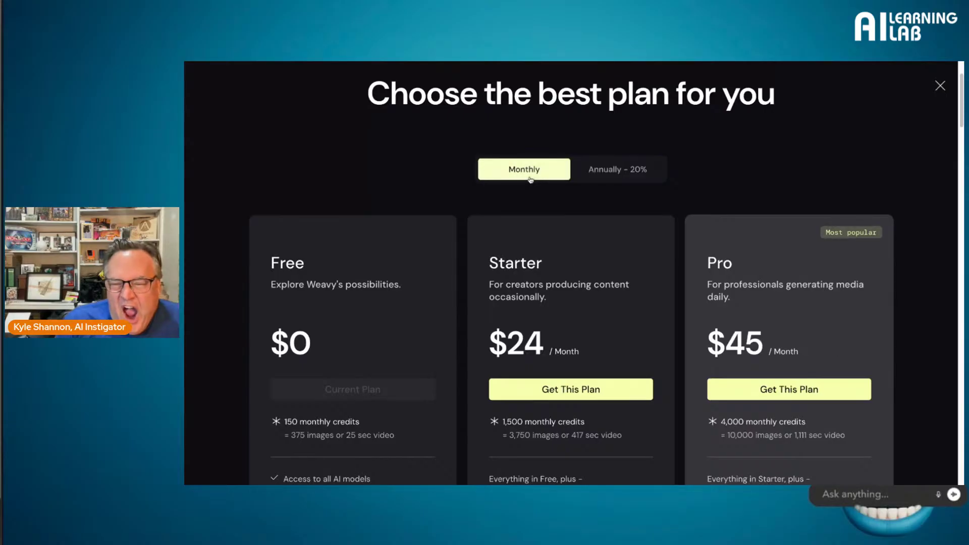
# Step: Compare the monthly Free, Starter, Pro, Team and Enterprise plans, then close the pricing page
pyautogui.scroll(-4, 771, 306)
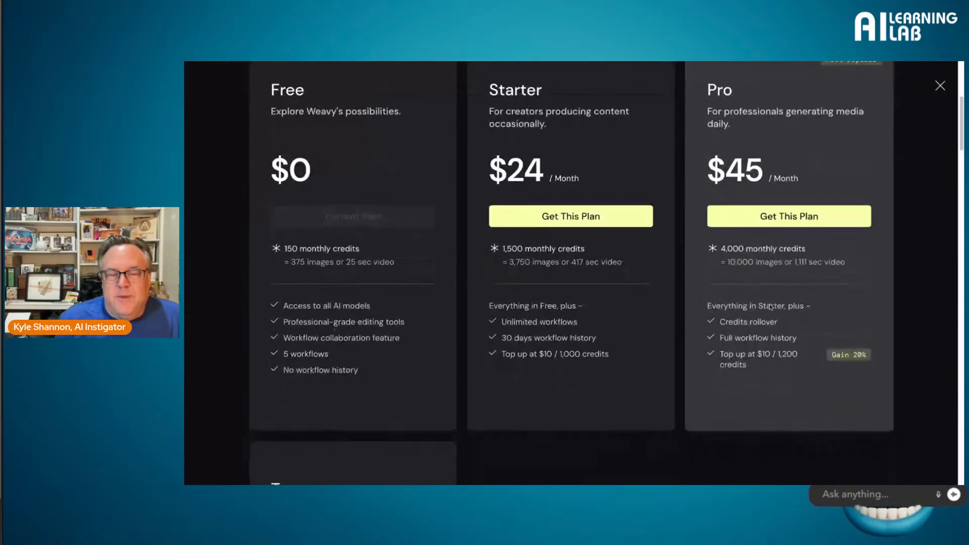
pyautogui.scroll(-7, 771, 307)
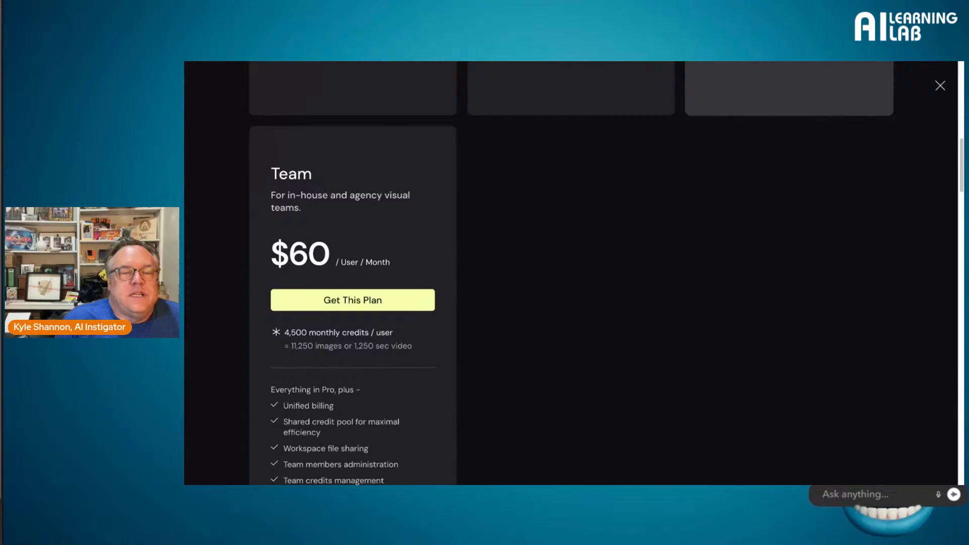
pyautogui.scroll(7, 572, 273)
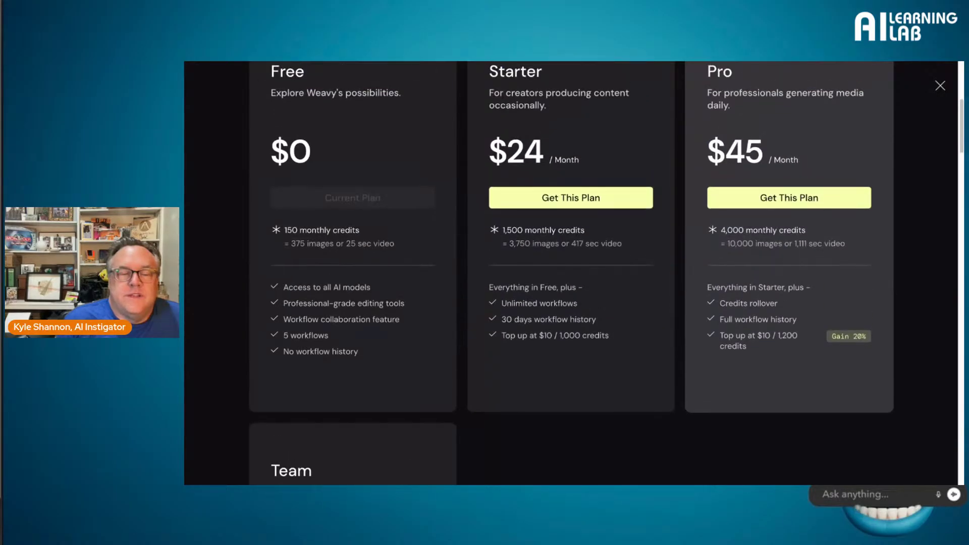
pyautogui.scroll(-4, 572, 273)
pyautogui.scroll(-1, 572, 273)
pyautogui.scroll(2, 571, 273)
pyautogui.scroll(-4, 572, 273)
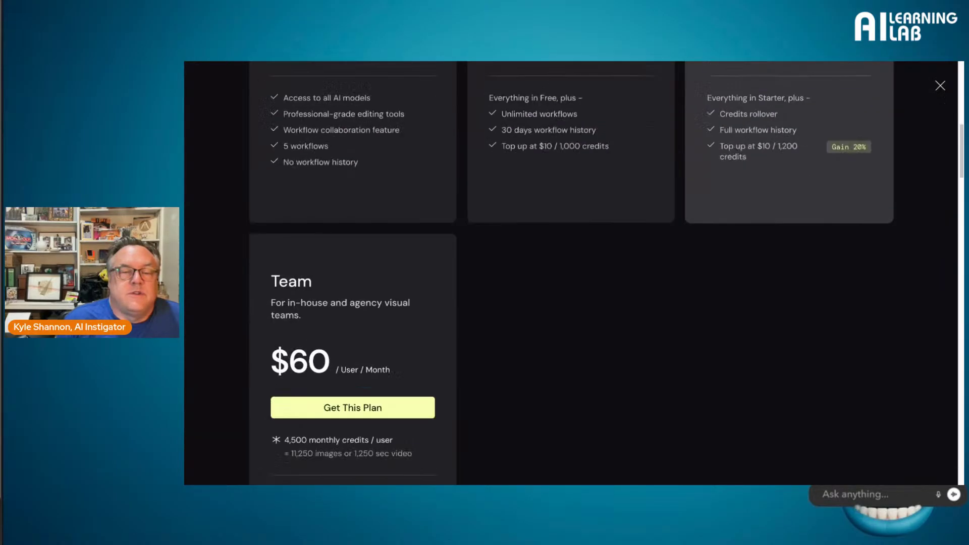
pyautogui.scroll(-6, 571, 273)
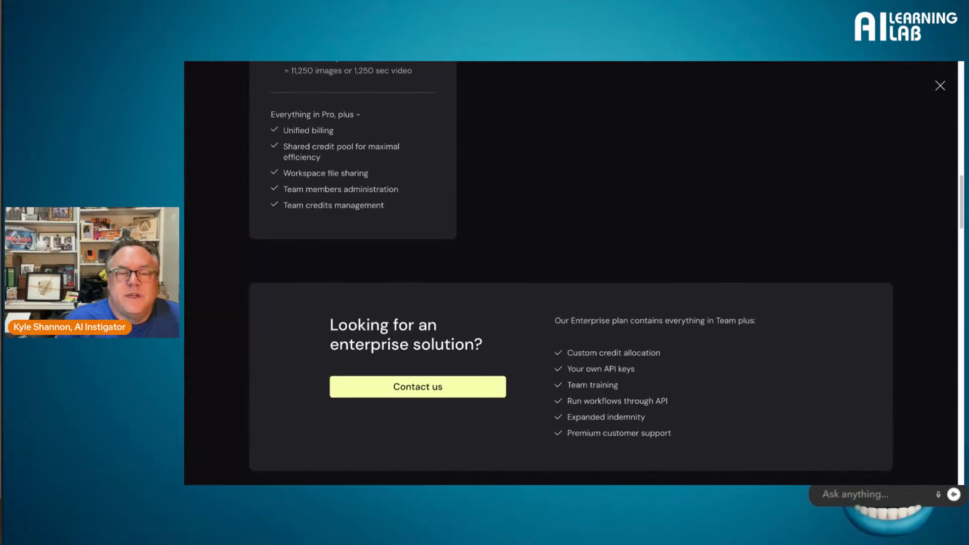
pyautogui.scroll(2, 571, 273)
pyautogui.scroll(2, 571, 273)
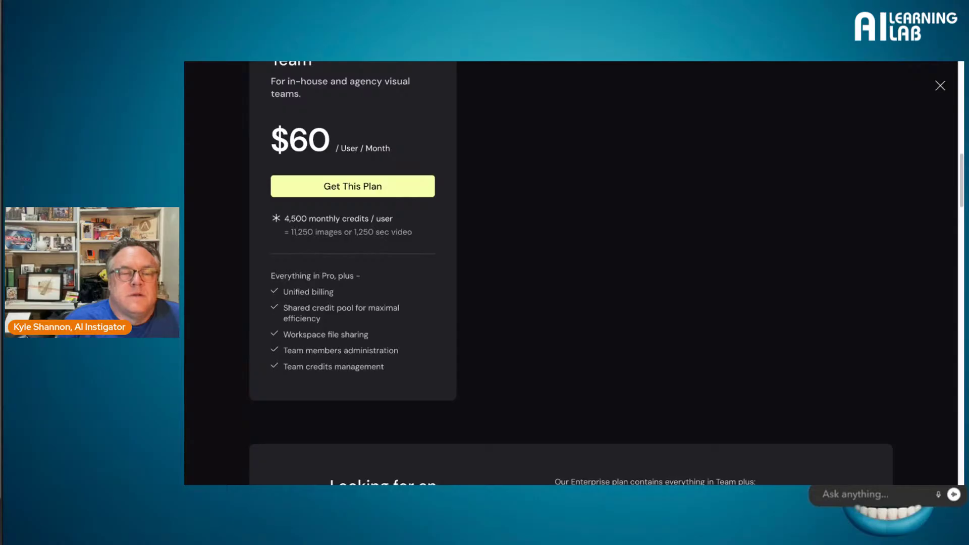
pyautogui.scroll(13, 571, 273)
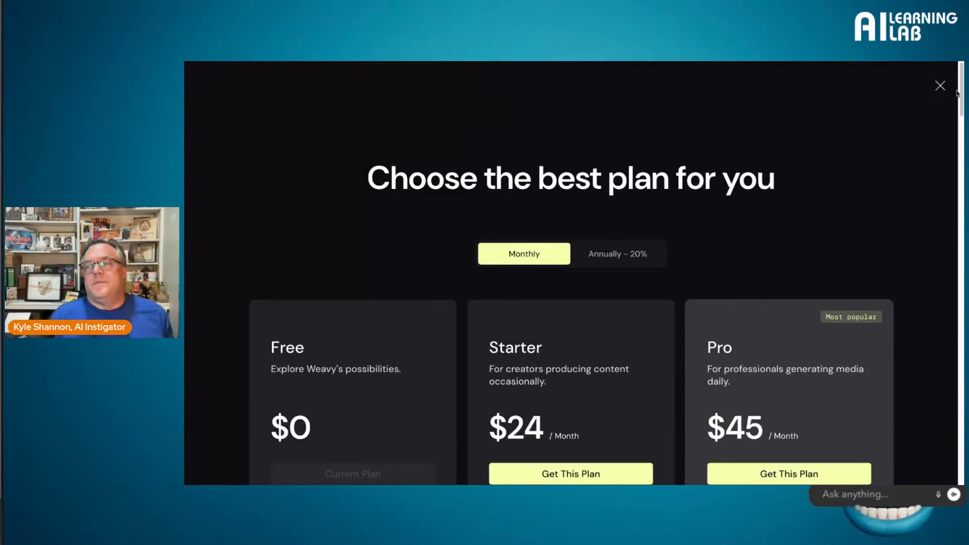
pyautogui.click(940, 86)
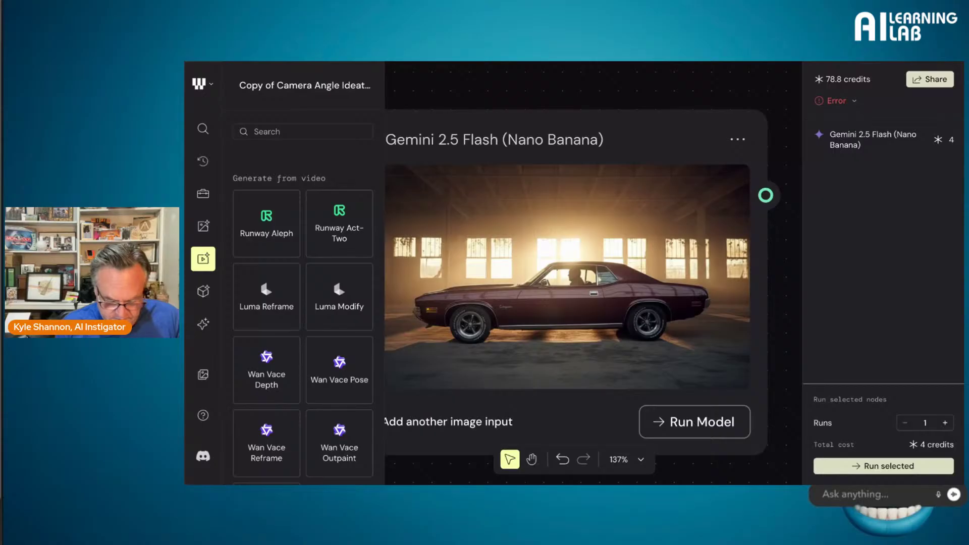
# Step: Search Google for "civit" and open the Civitai website from the results
pyautogui.press('Return')
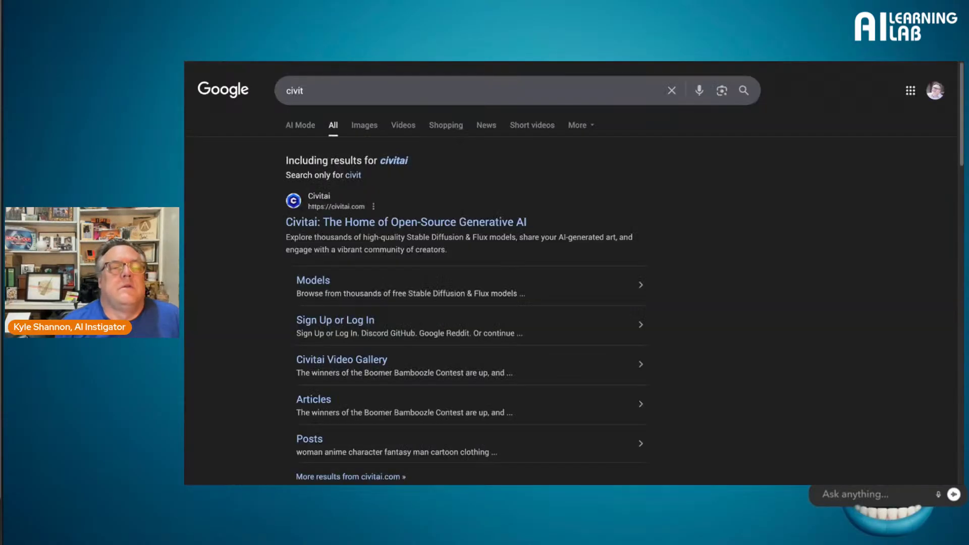
pyautogui.click(402, 222)
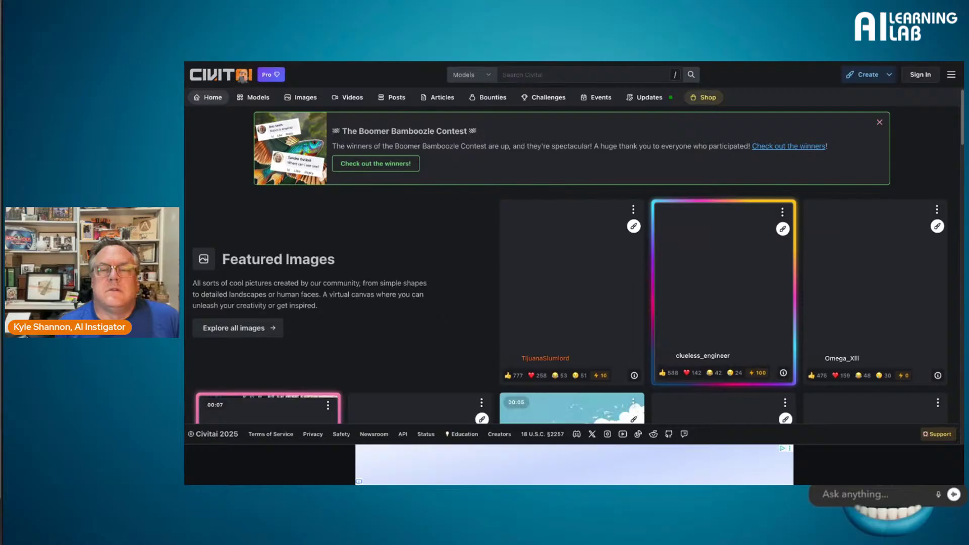
# Step: Browse the featured images and models on the Civitai home page and open the green skull image
pyautogui.scroll(-6, 656, 262)
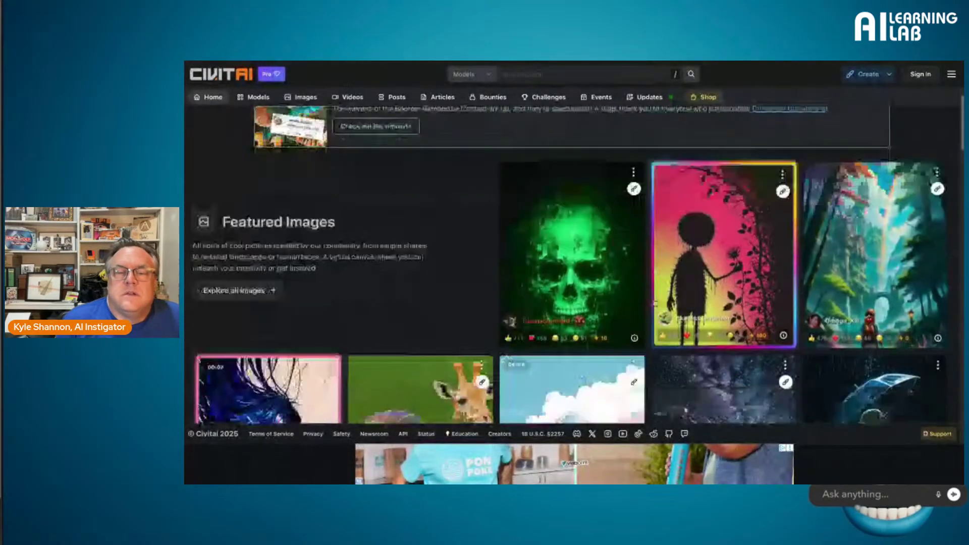
pyautogui.scroll(-8, 655, 303)
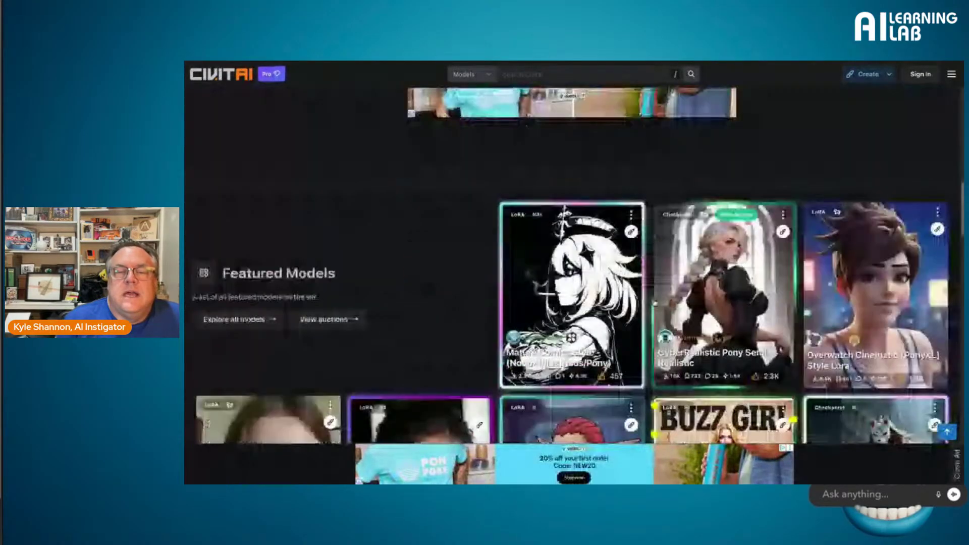
pyautogui.scroll(-10, 573, 283)
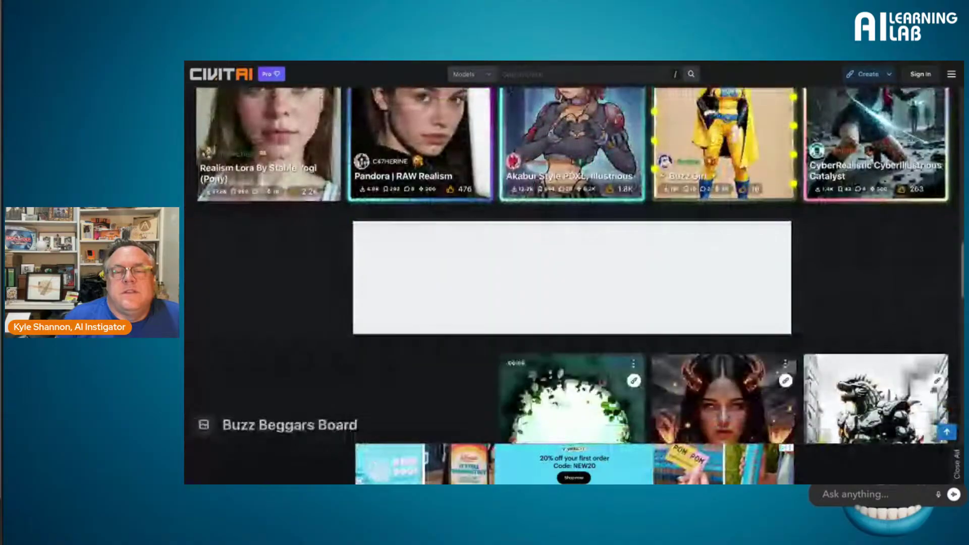
pyautogui.scroll(20, 645, 292)
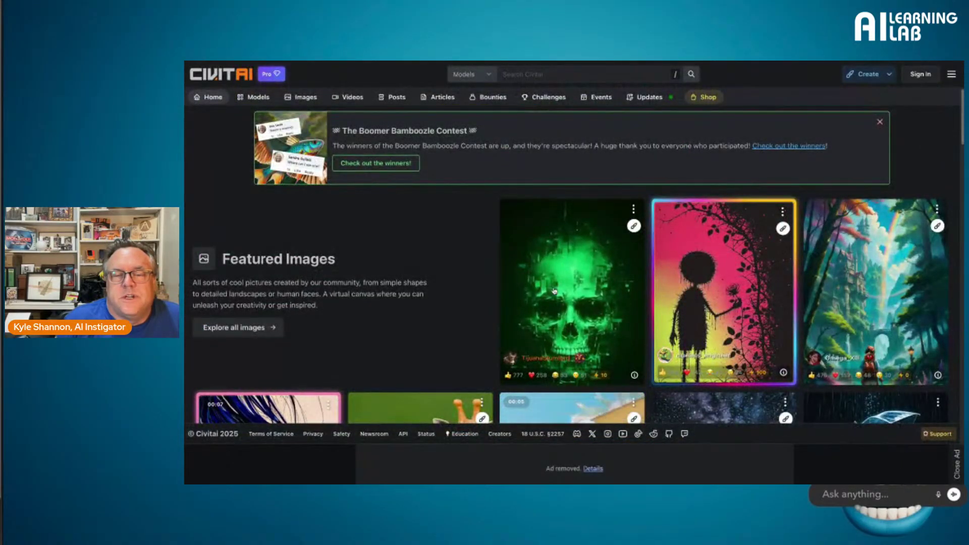
pyautogui.click(564, 287)
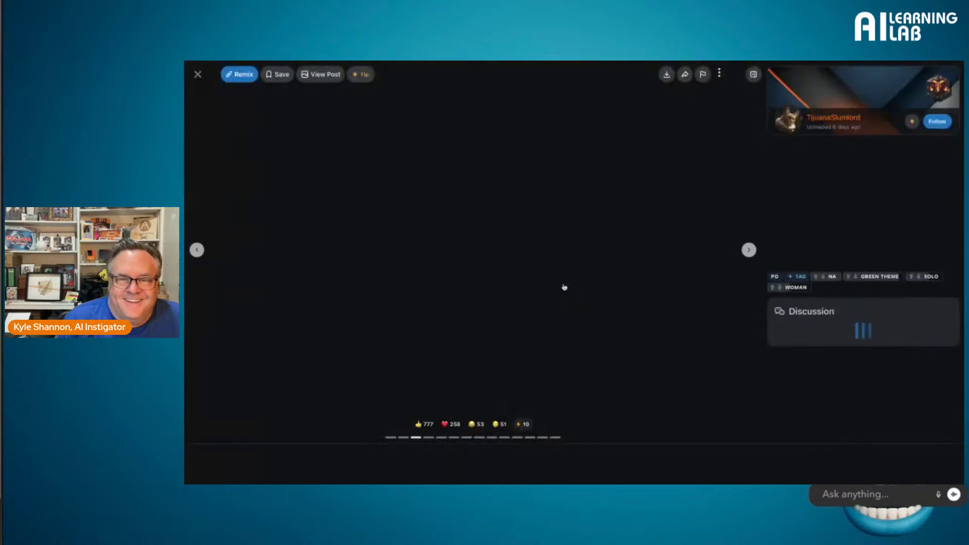